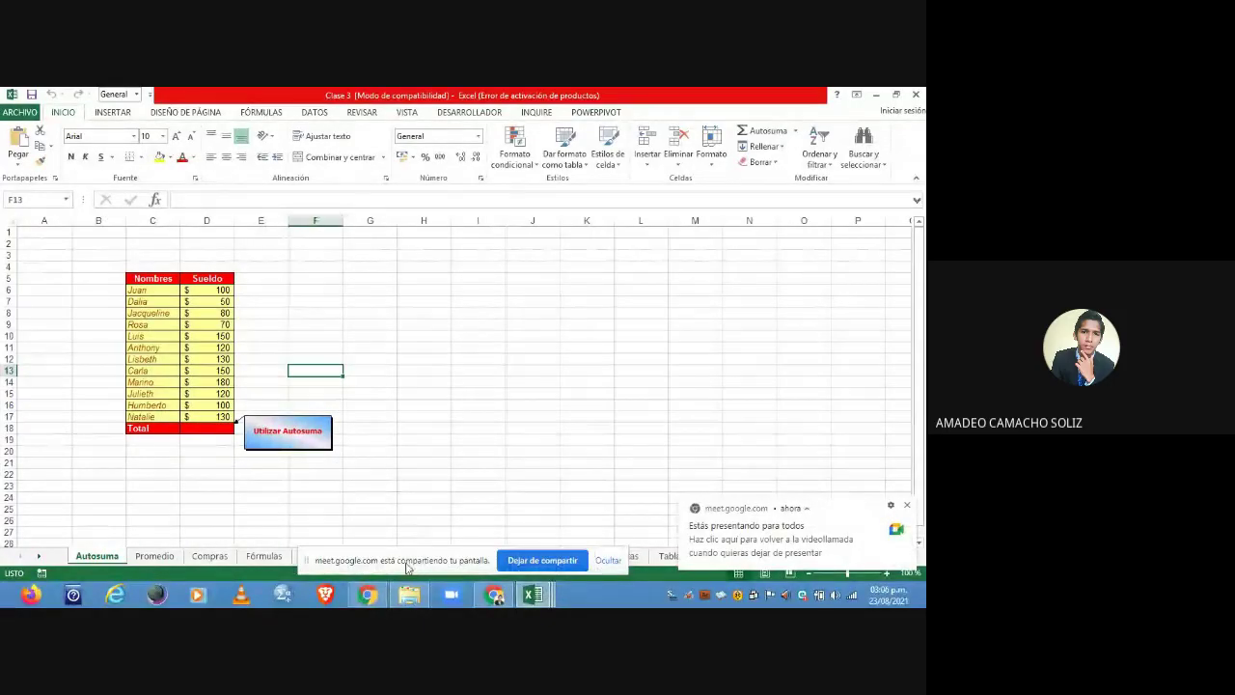
- Look over the Compras and Fórmulas worksheets and open the Celdas Relativas worksheet
drag(410, 563, 340, 518)
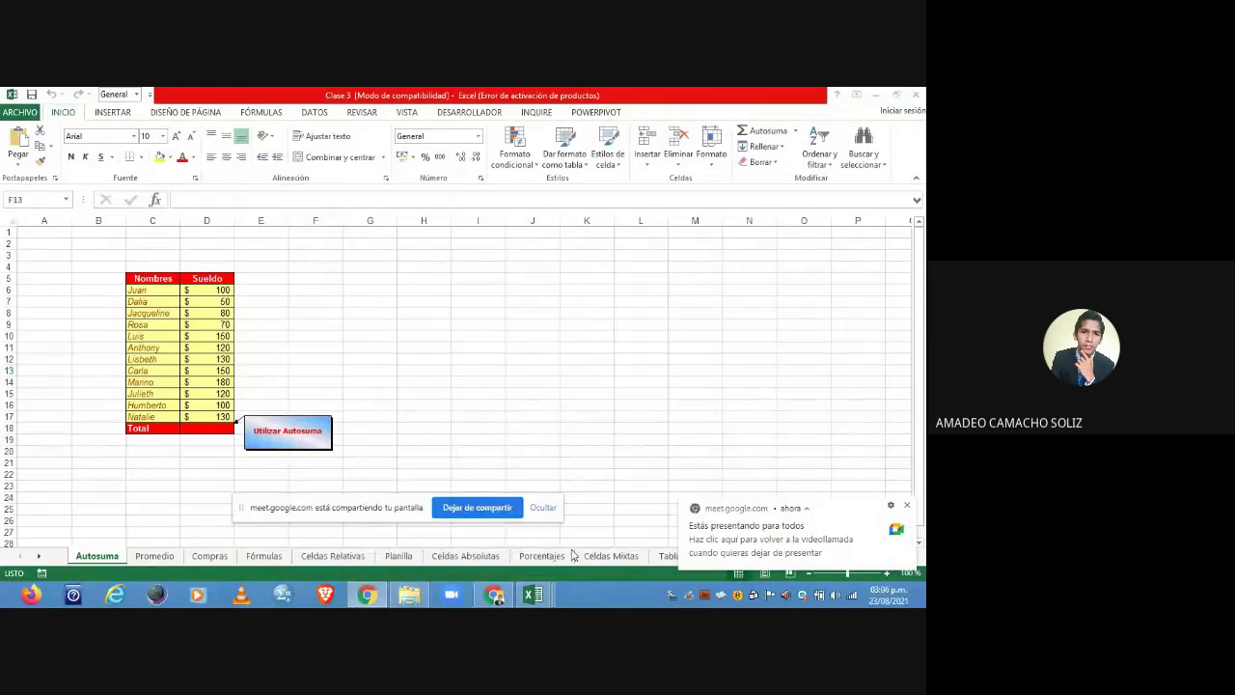
click(214, 562)
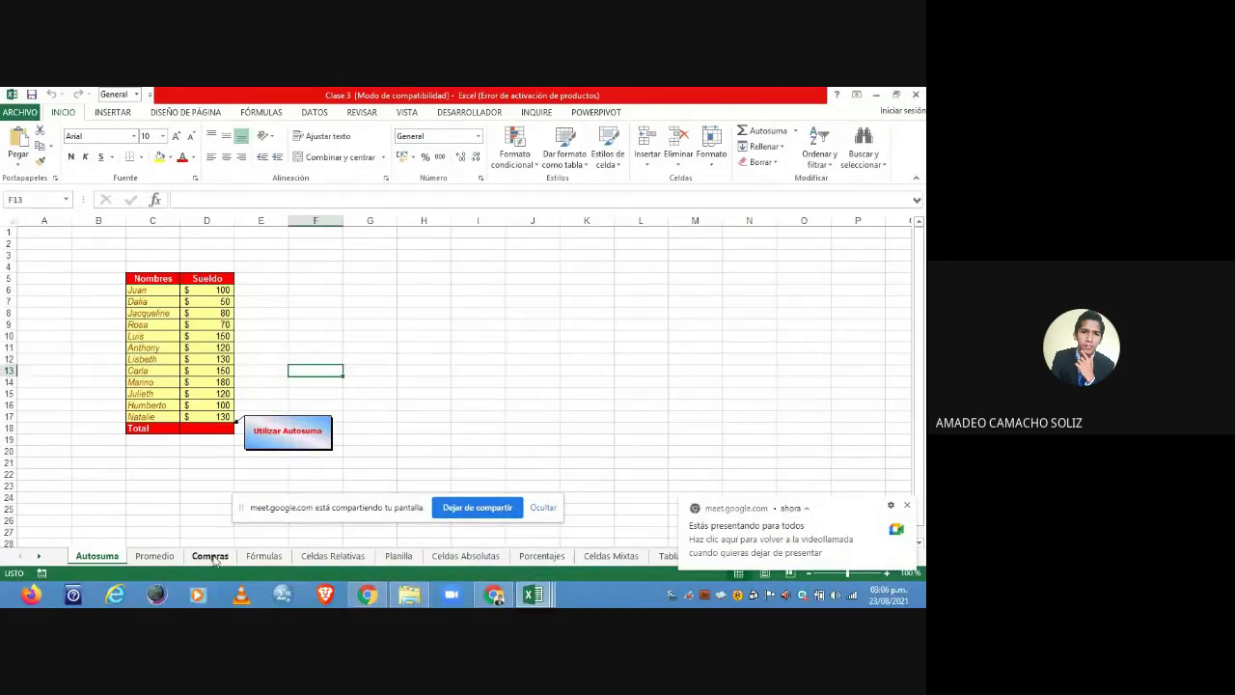
click(210, 557)
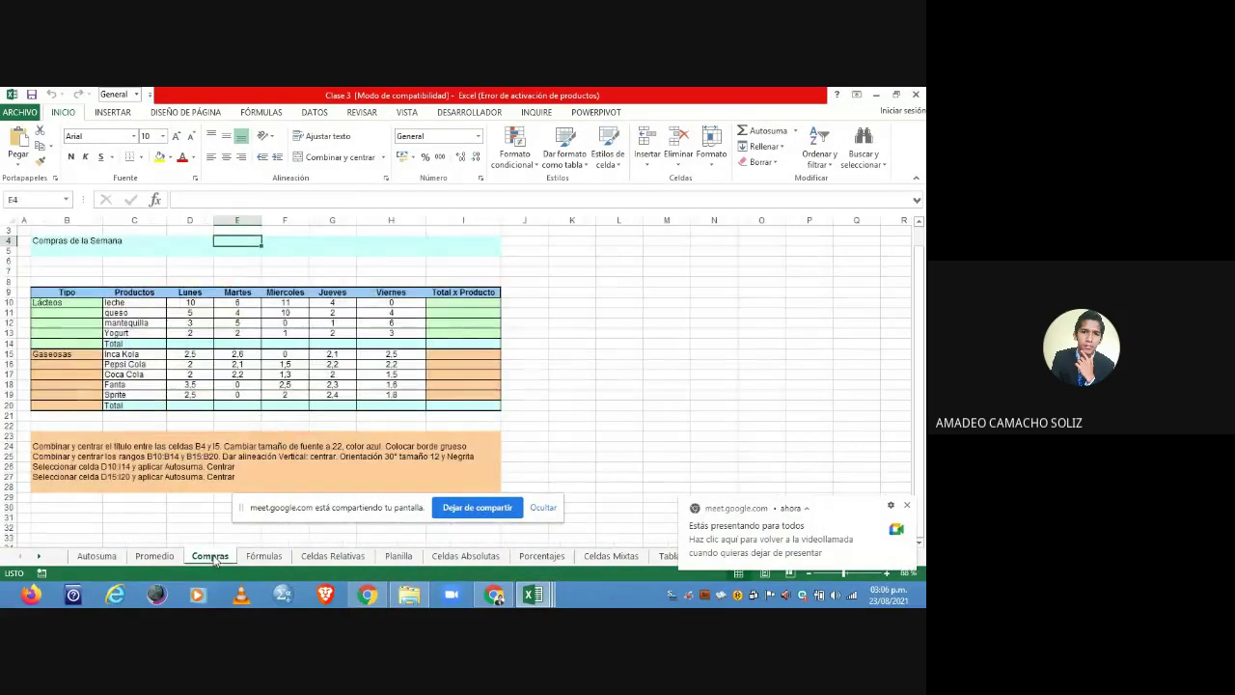
click(249, 558)
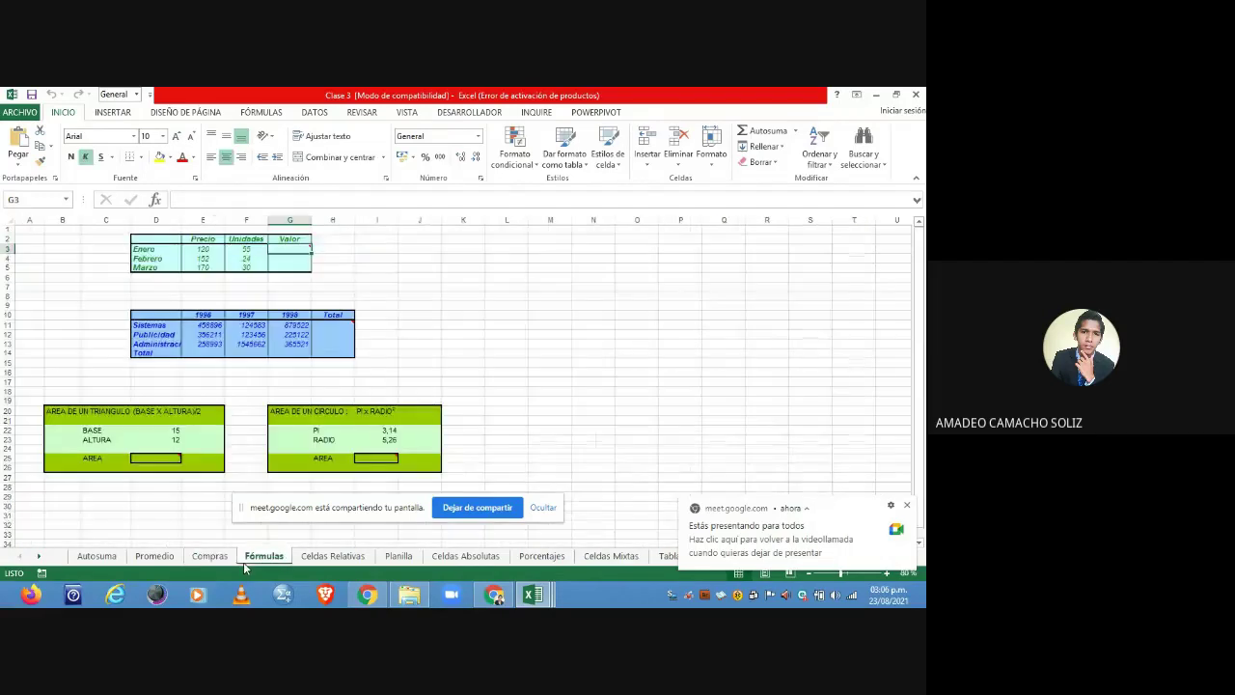
click(315, 559)
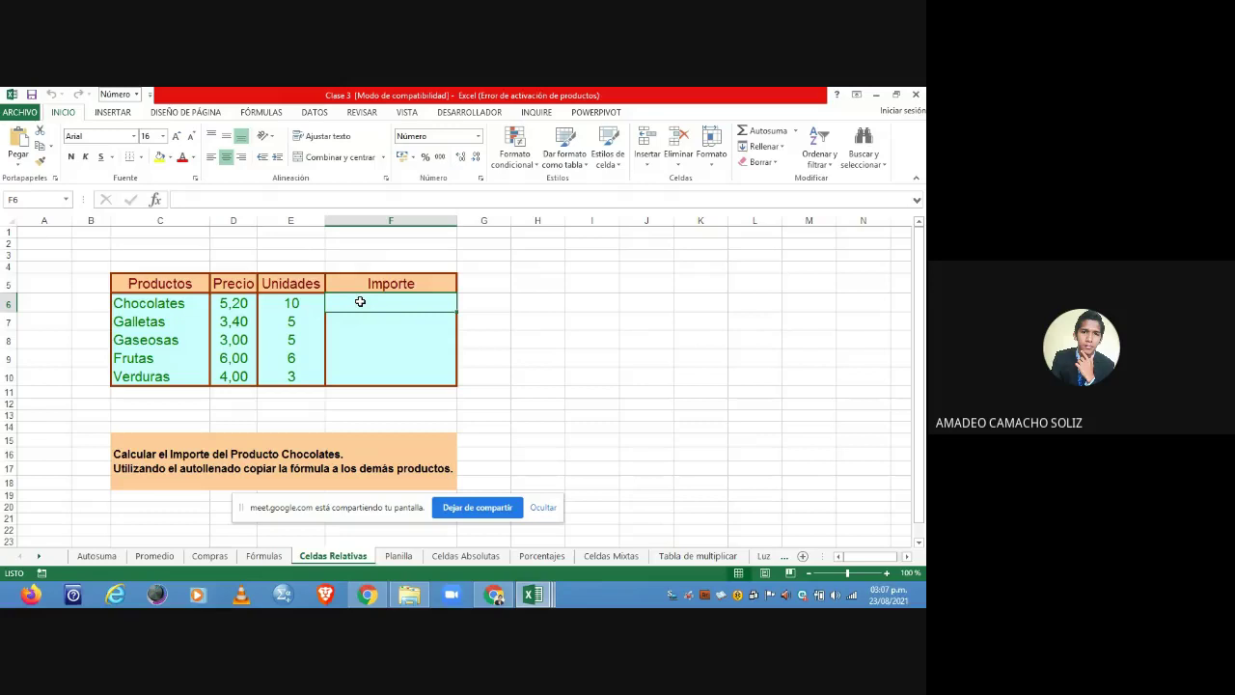
- Calculate the Chocolates Importe in F6 with =D6*E6 and fill the formula down through F10
text(=)
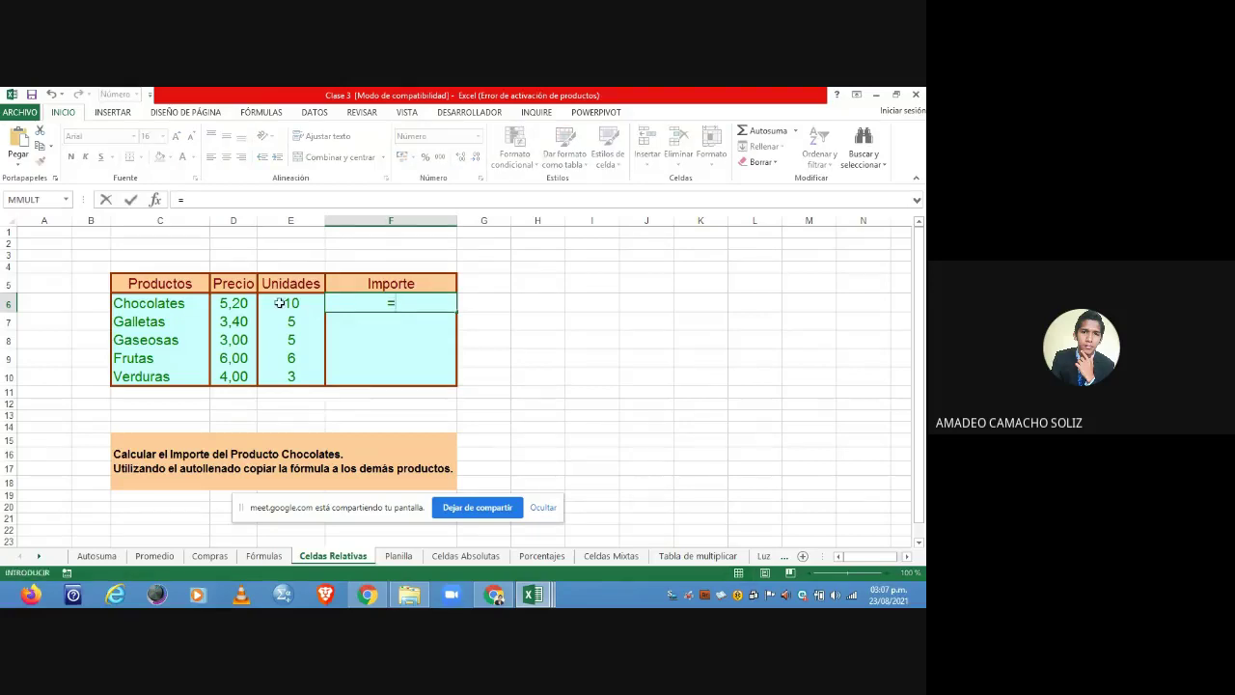
click(247, 303)
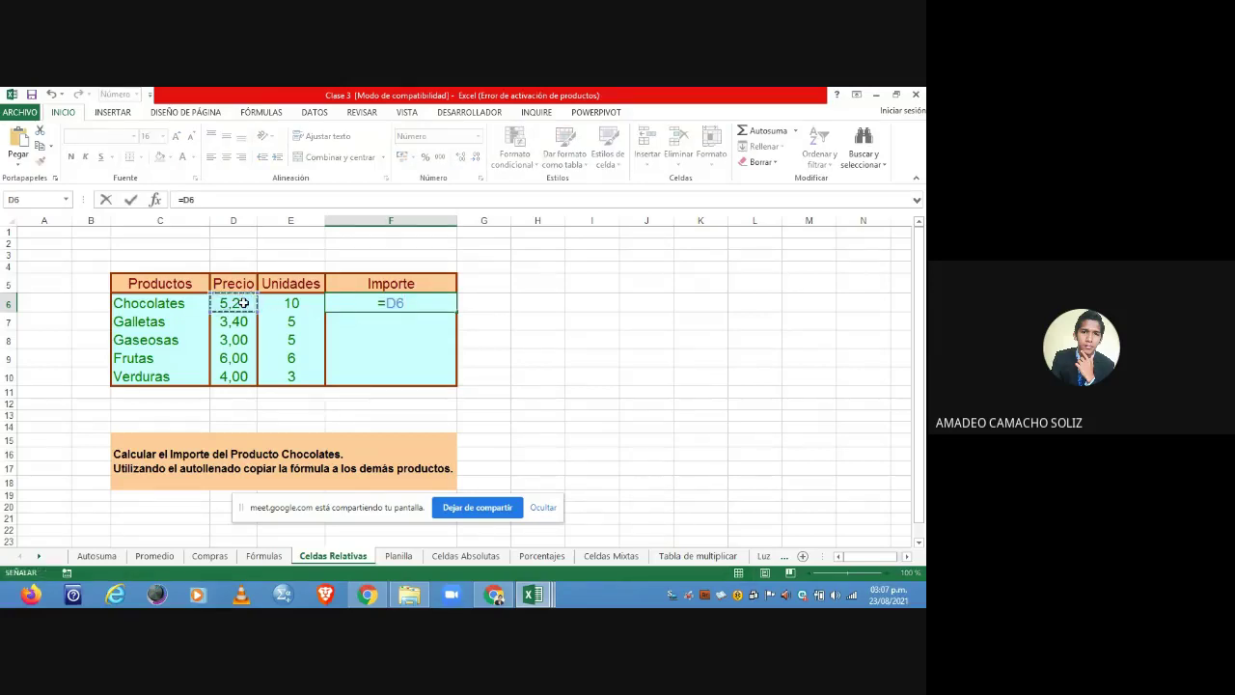
text(*)
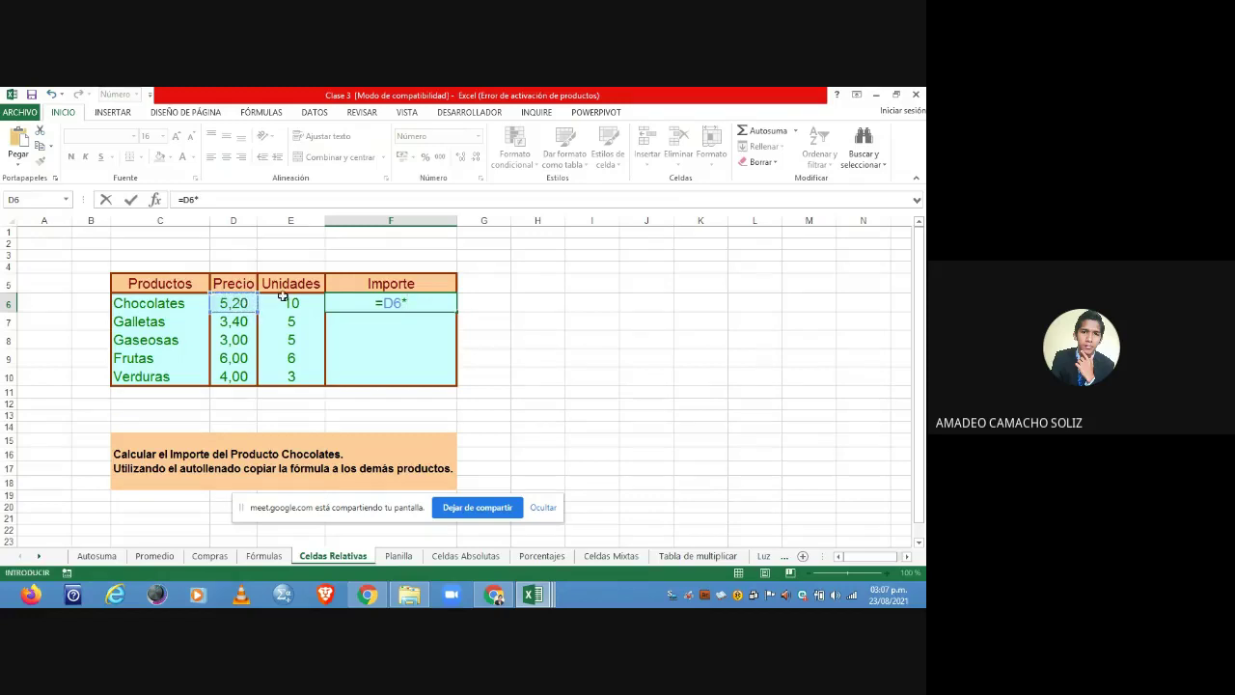
click(289, 303)
key(Return)
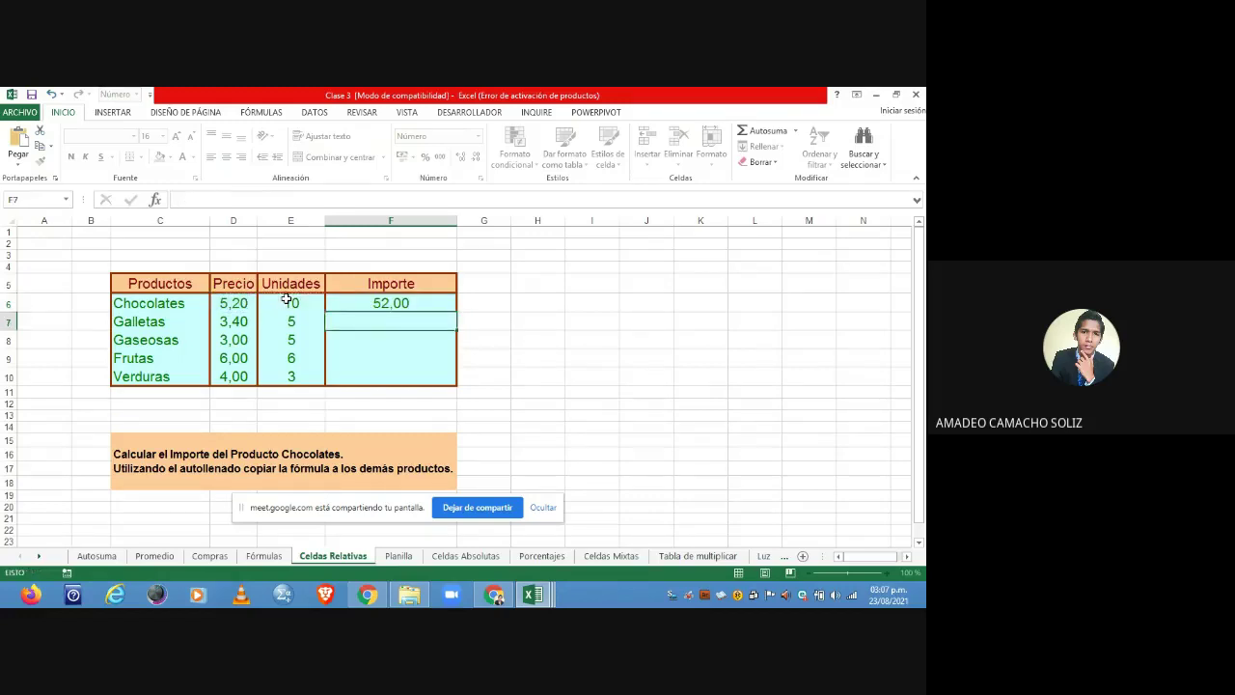
click(352, 303)
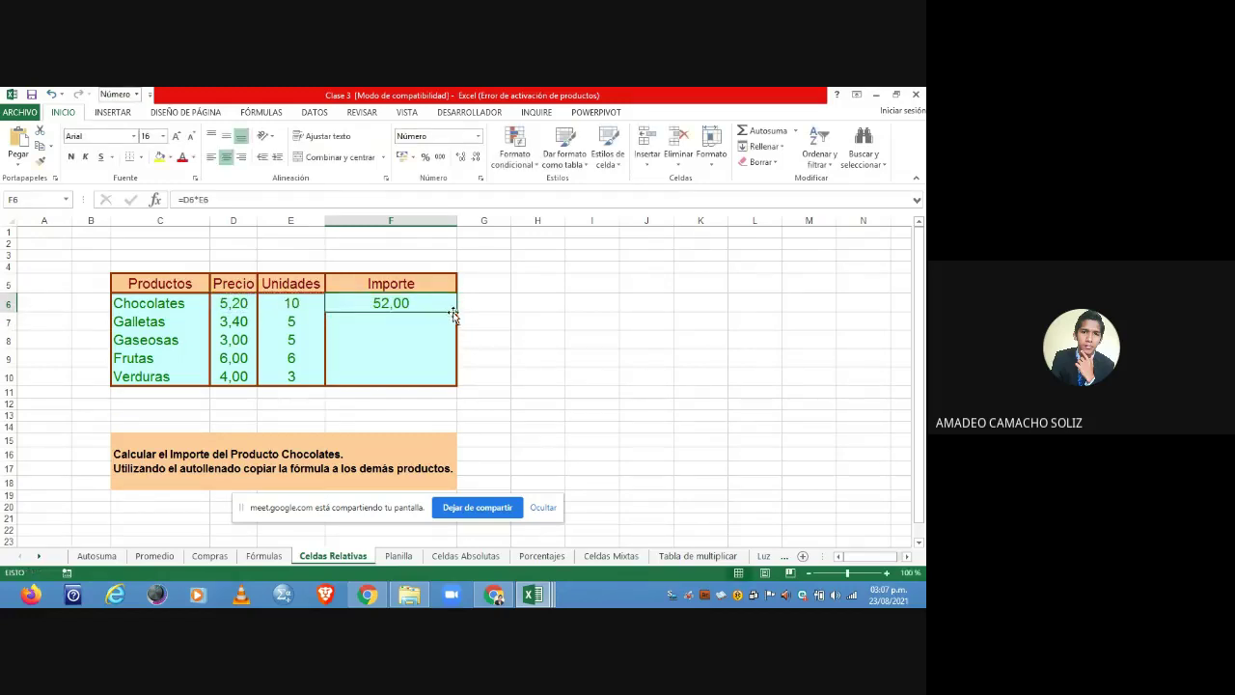
drag(457, 313, 450, 380)
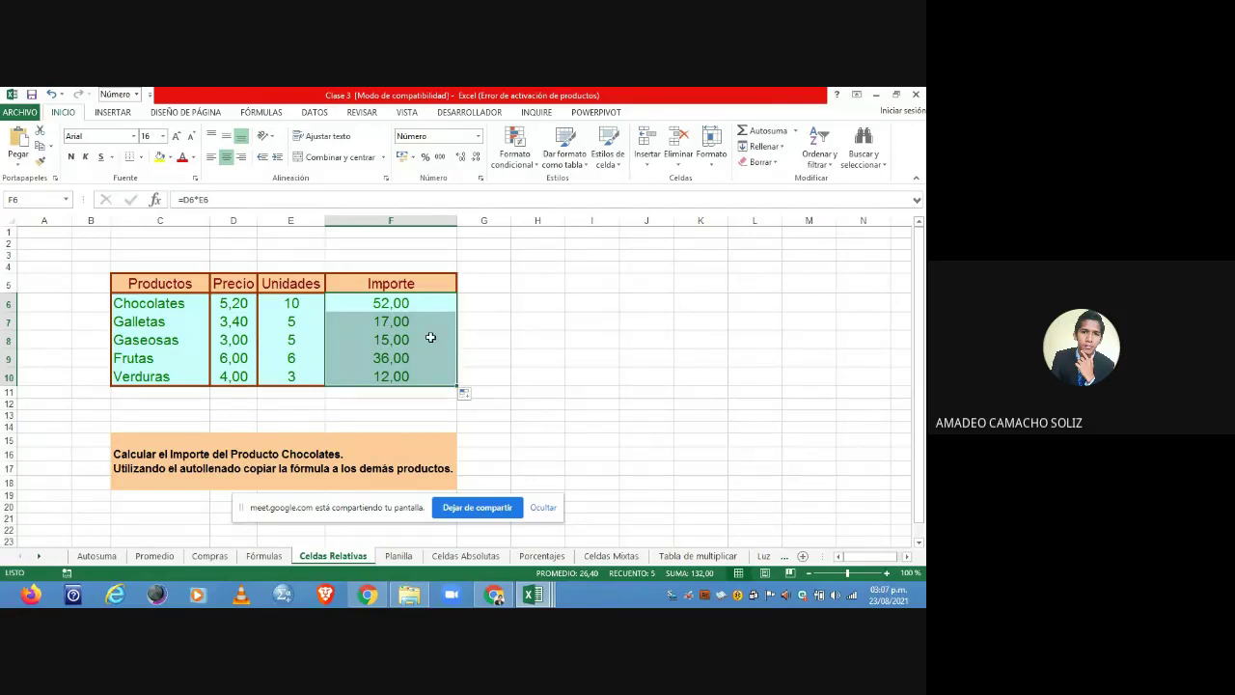
- Examine how the relative references change in the Importe formulas from F6 to F9
click(407, 305)
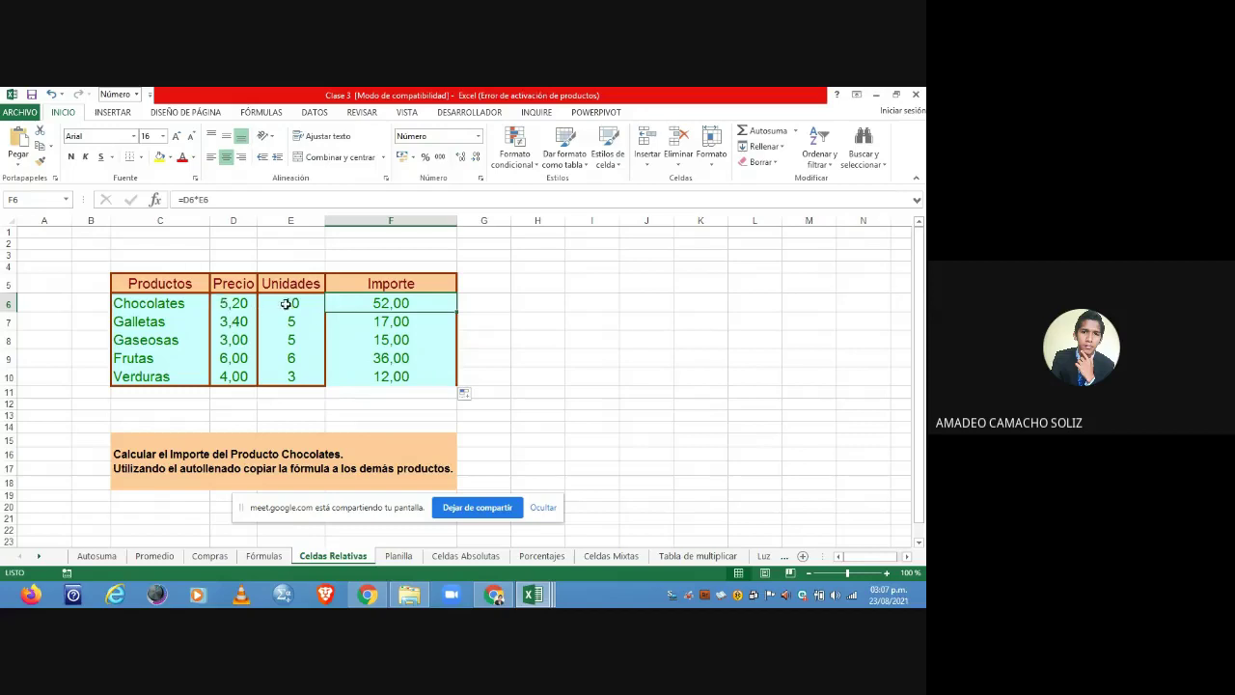
click(377, 323)
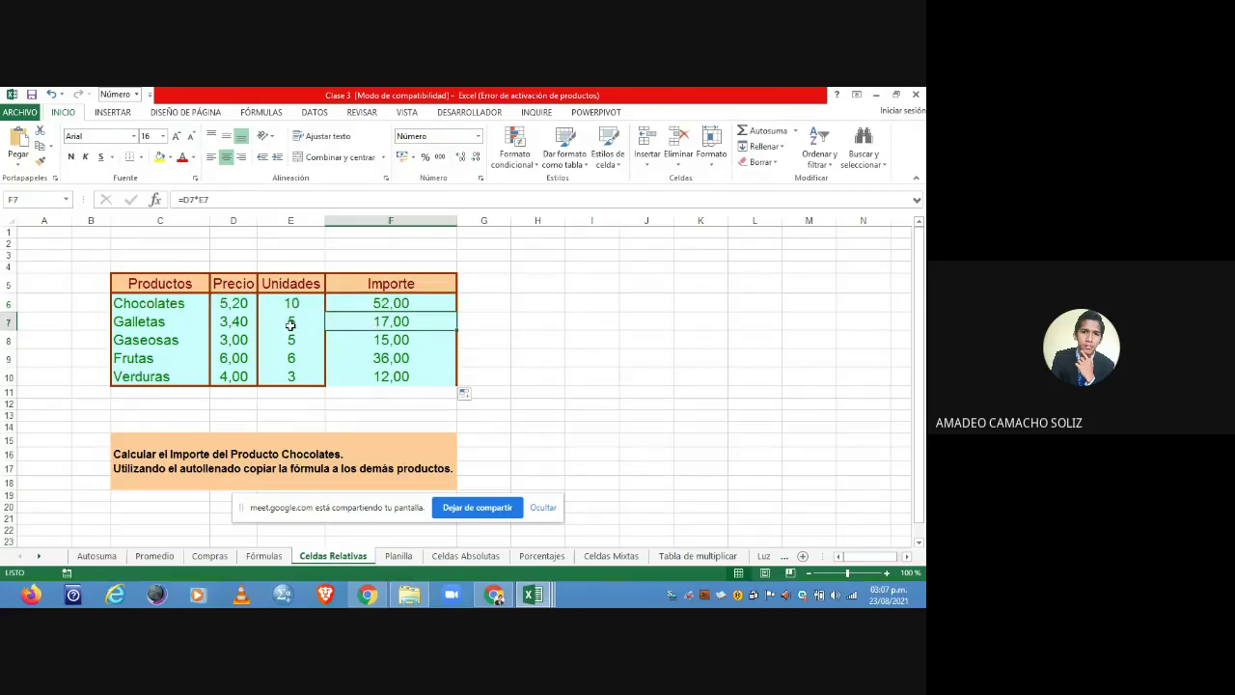
click(394, 341)
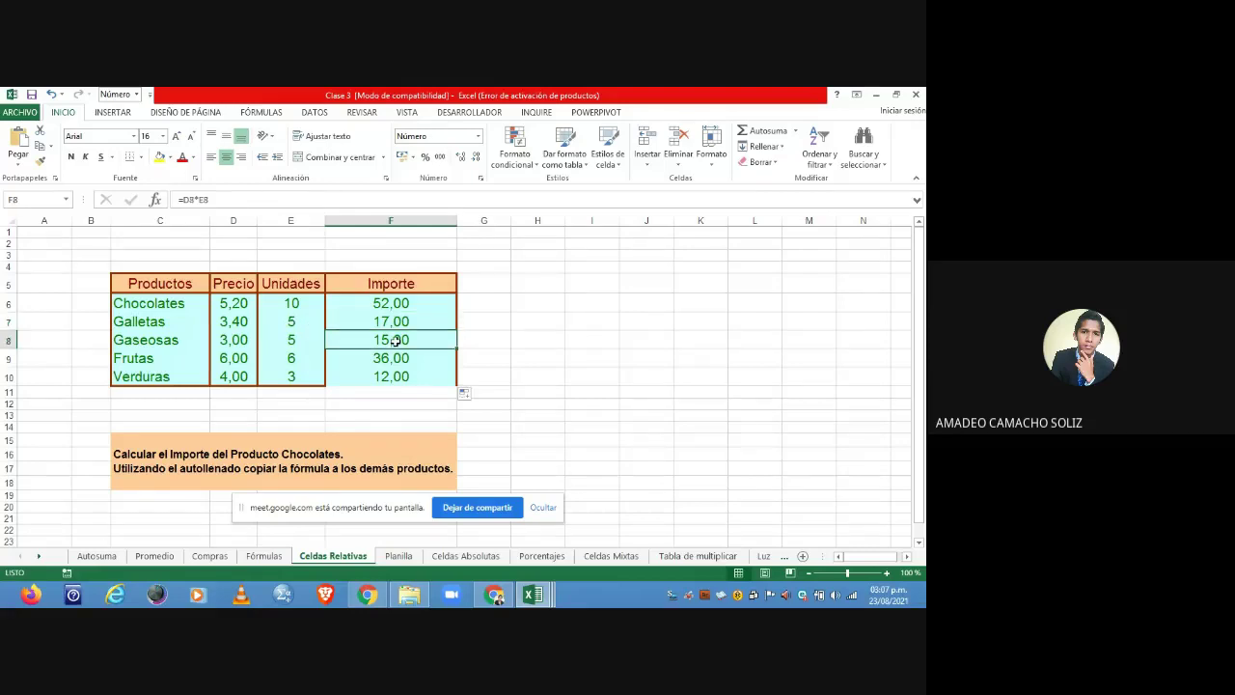
click(394, 357)
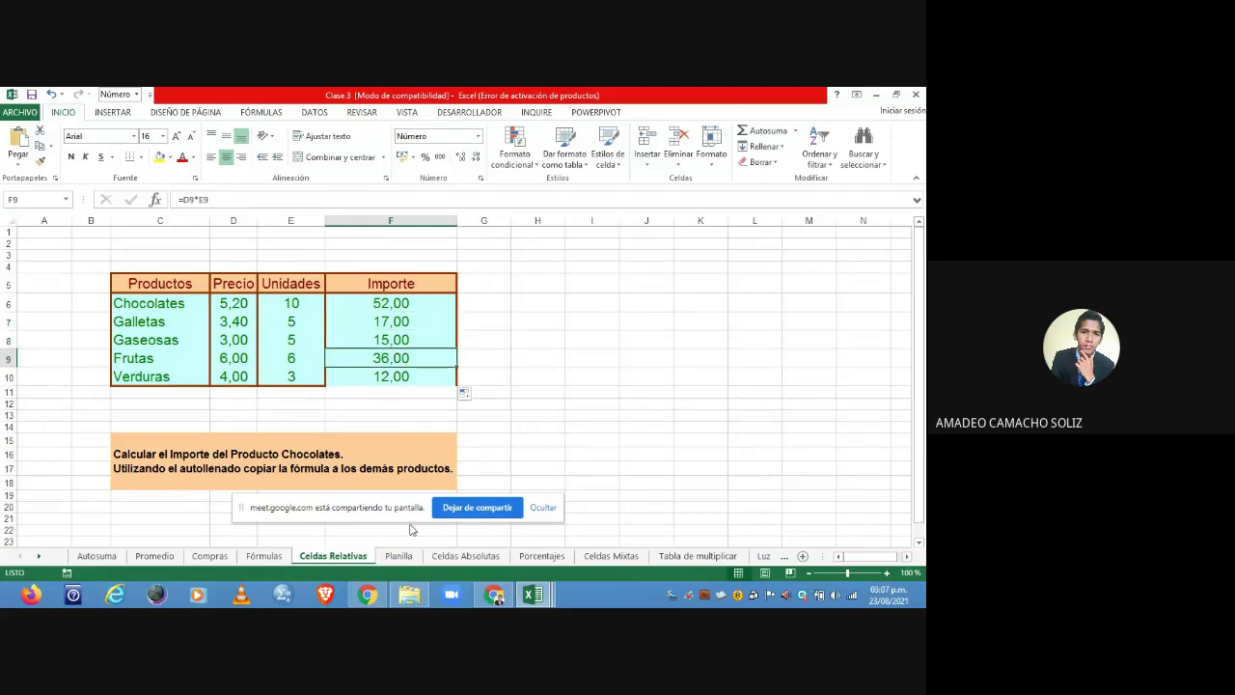
- On the Planilla worksheet, calculate the first Monto in G6 with =E6*F6 and fill the formula down through G15
click(398, 557)
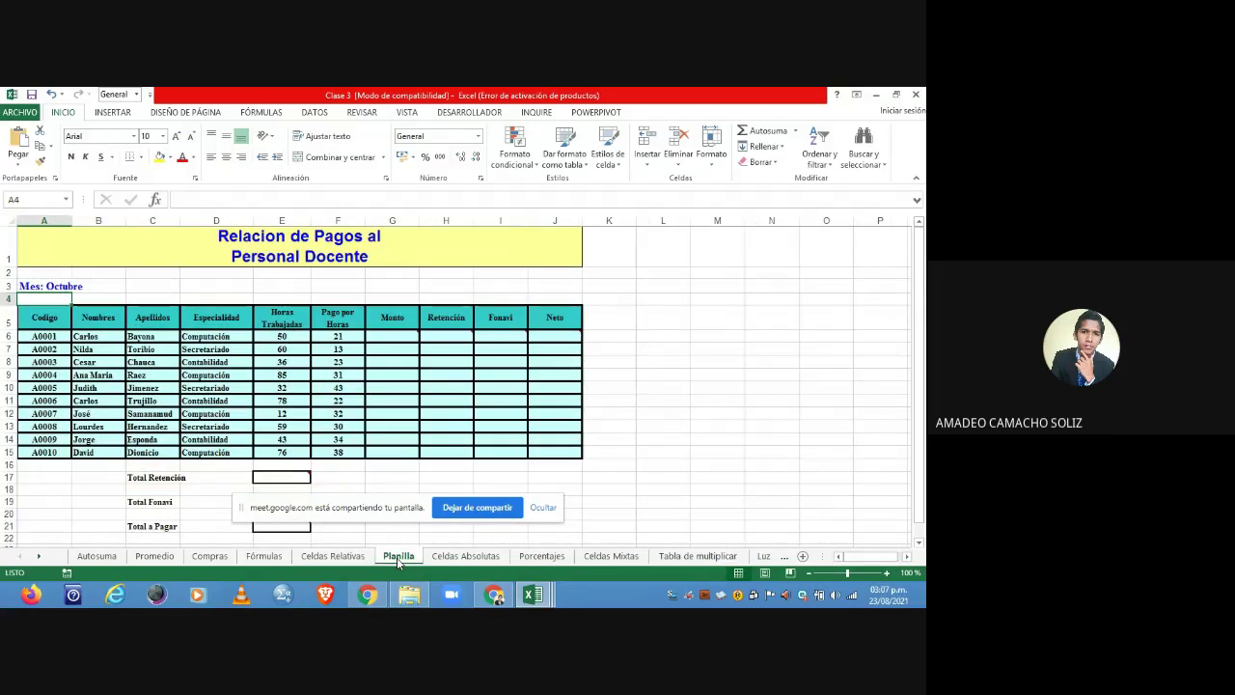
drag(409, 504, 624, 492)
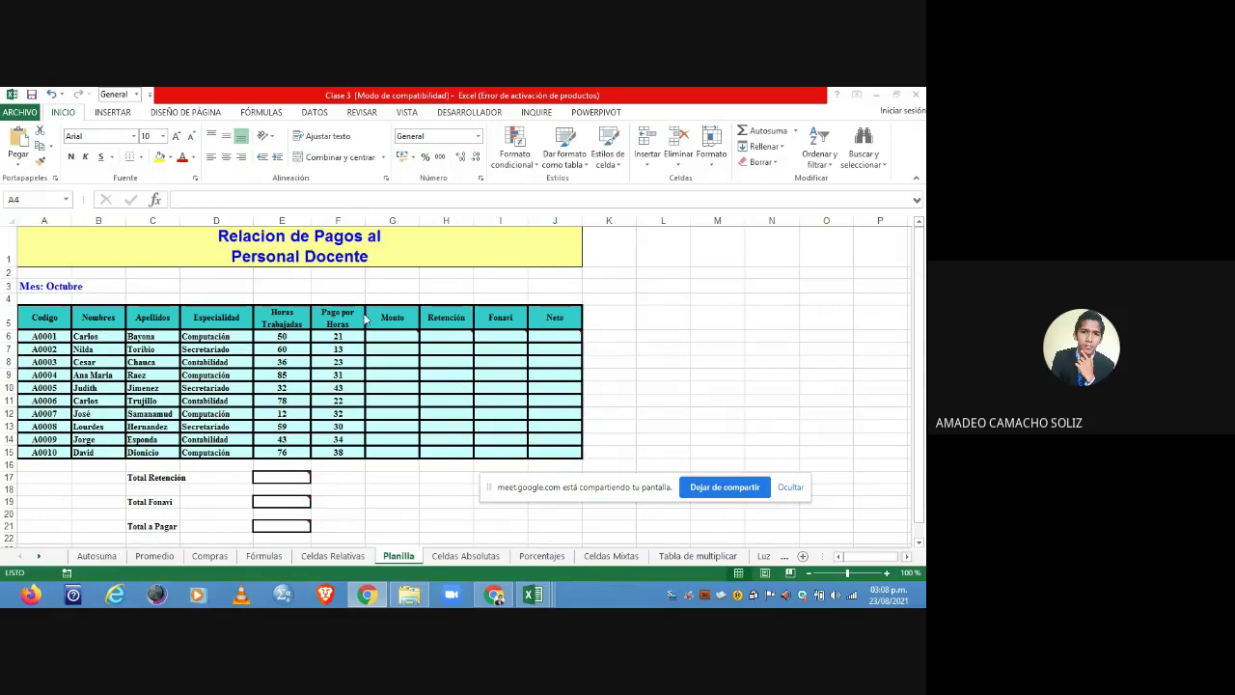
click(395, 334)
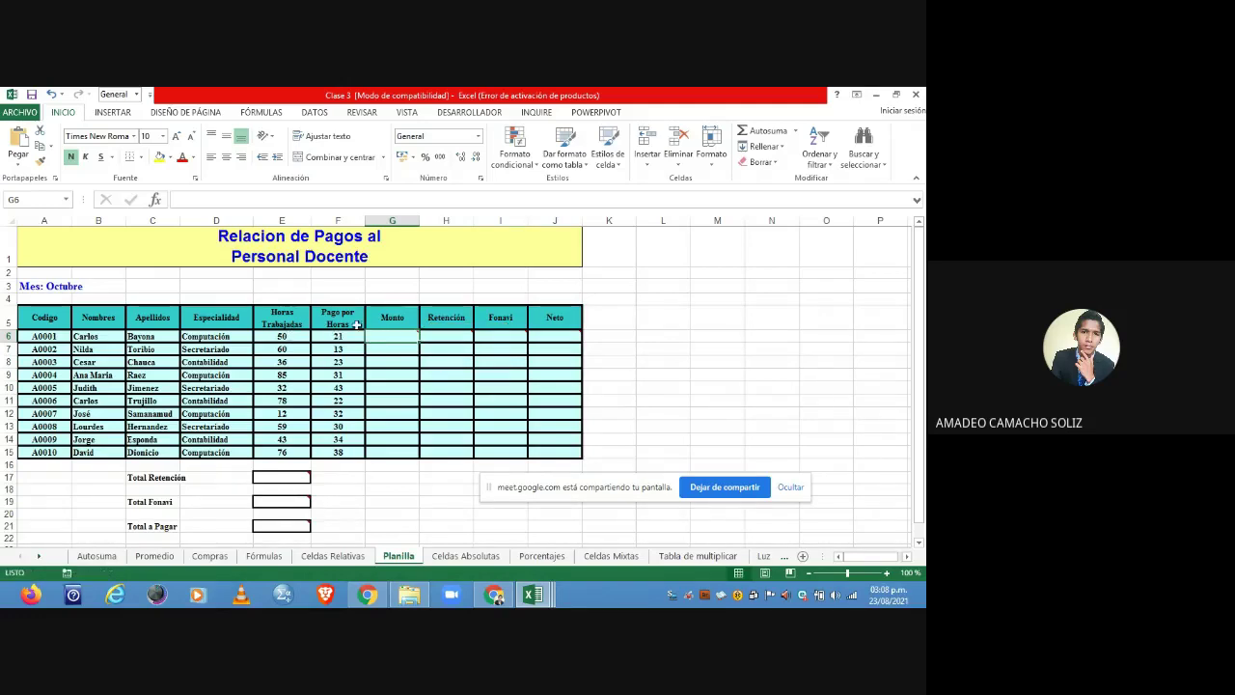
mouse_move(387, 333)
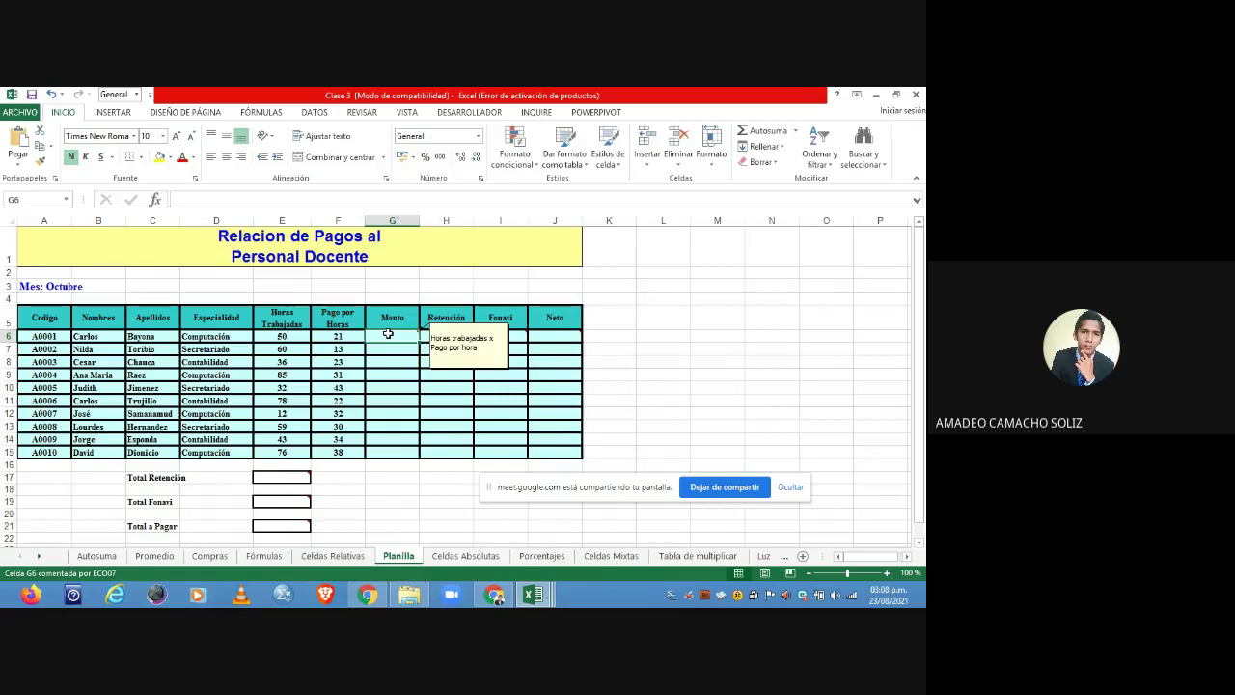
text(=)
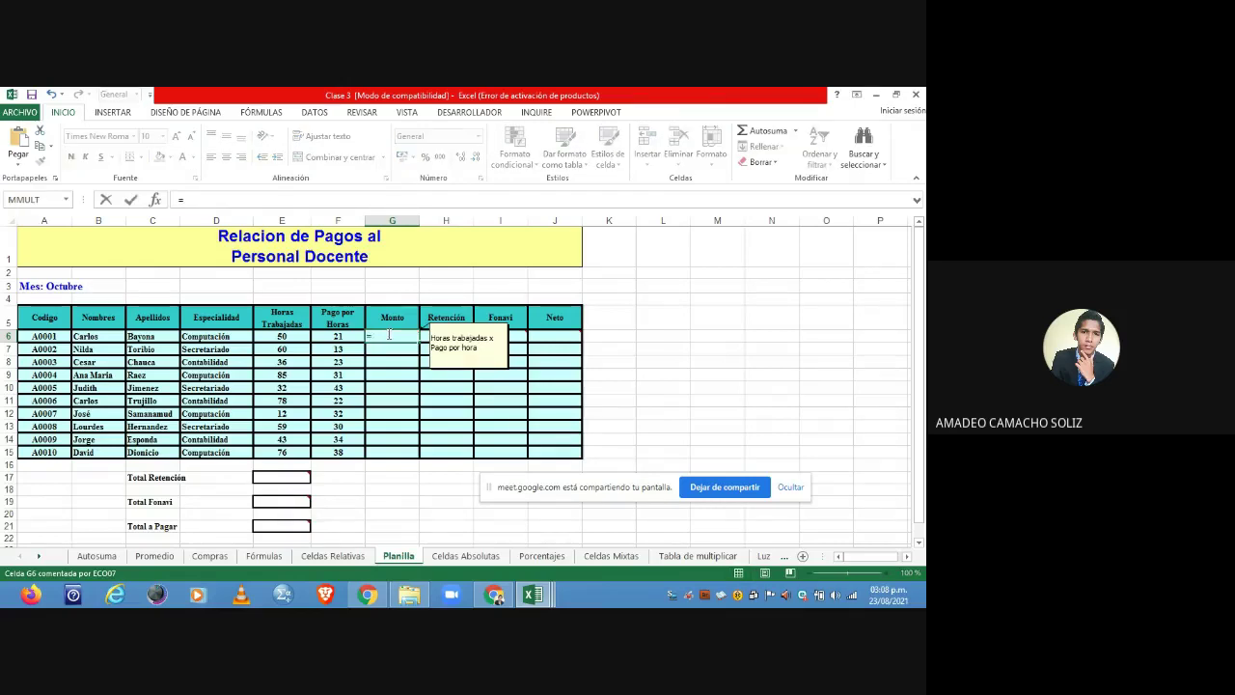
click(286, 337)
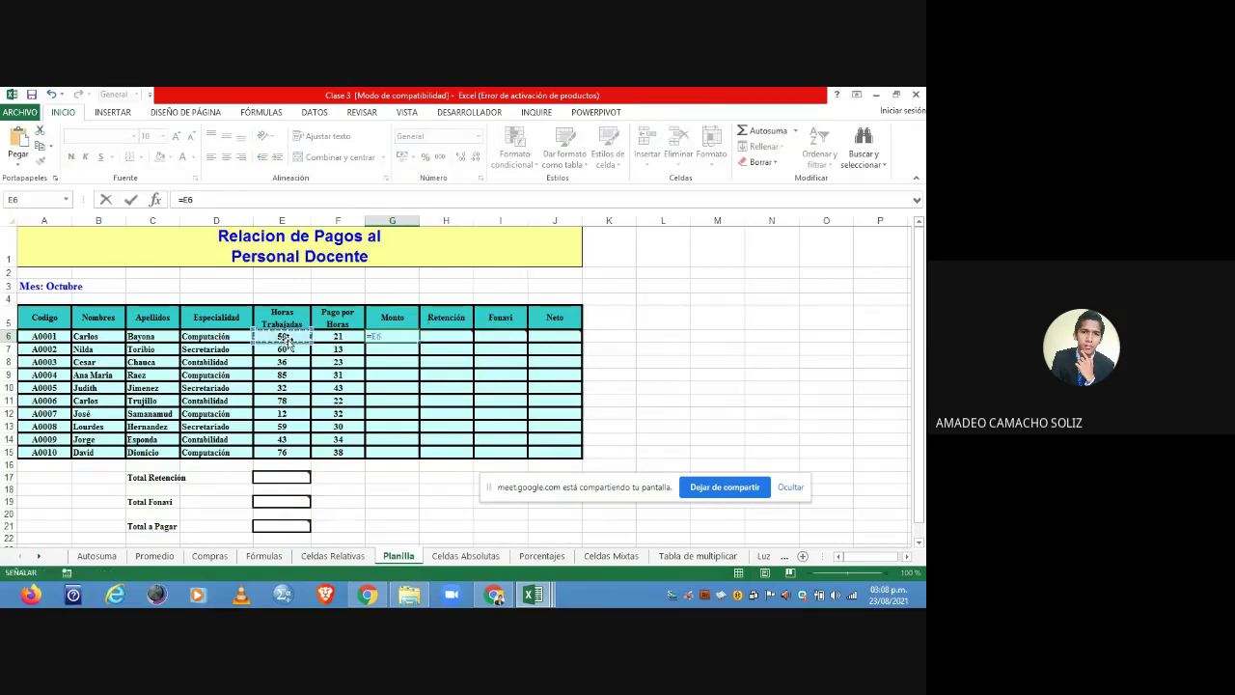
text(*)
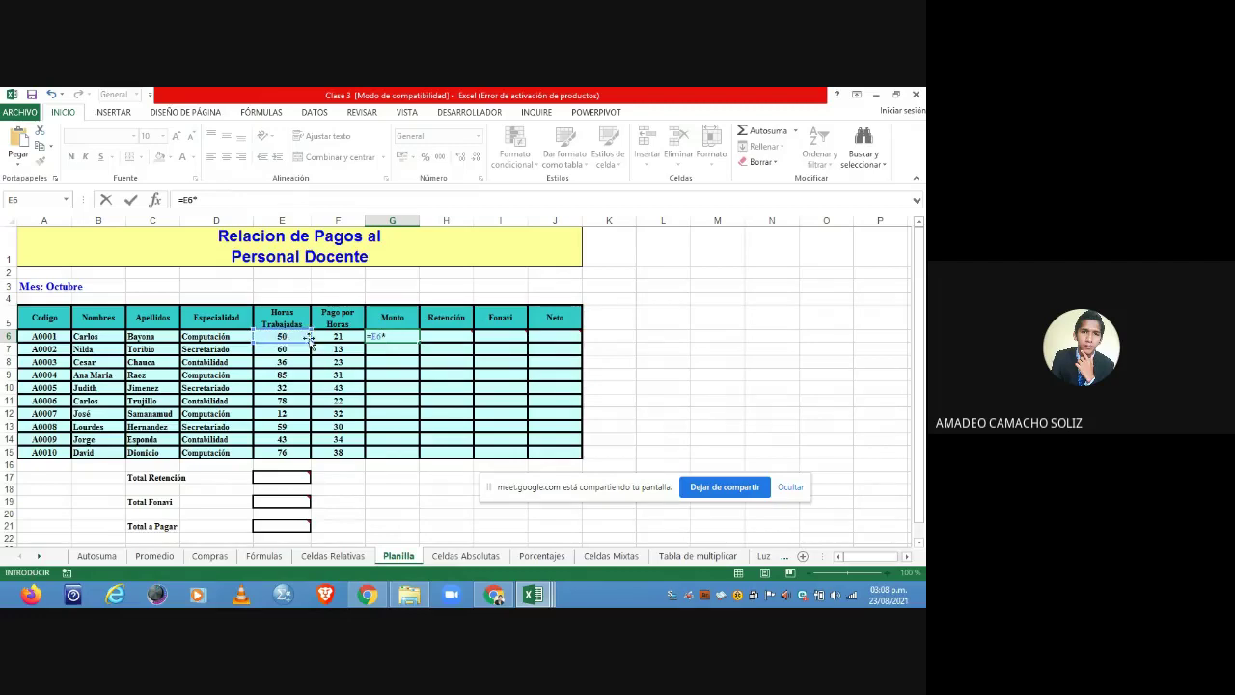
click(326, 336)
key(Return)
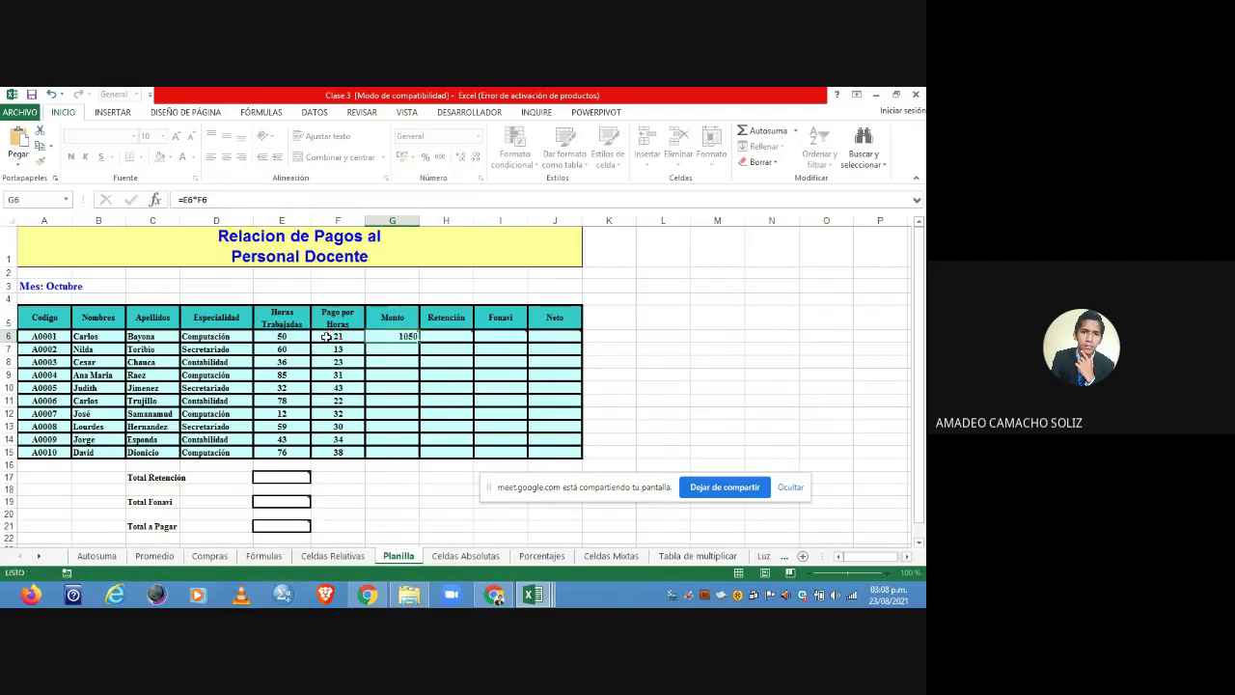
click(393, 334)
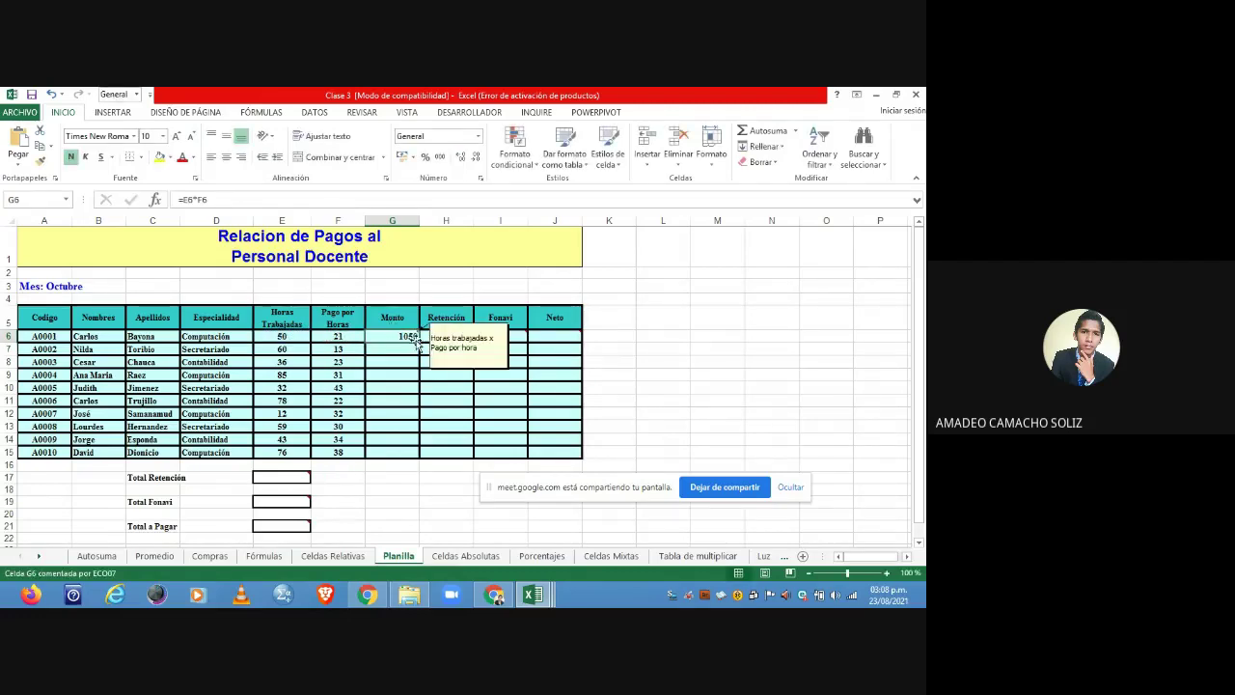
drag(419, 349, 418, 455)
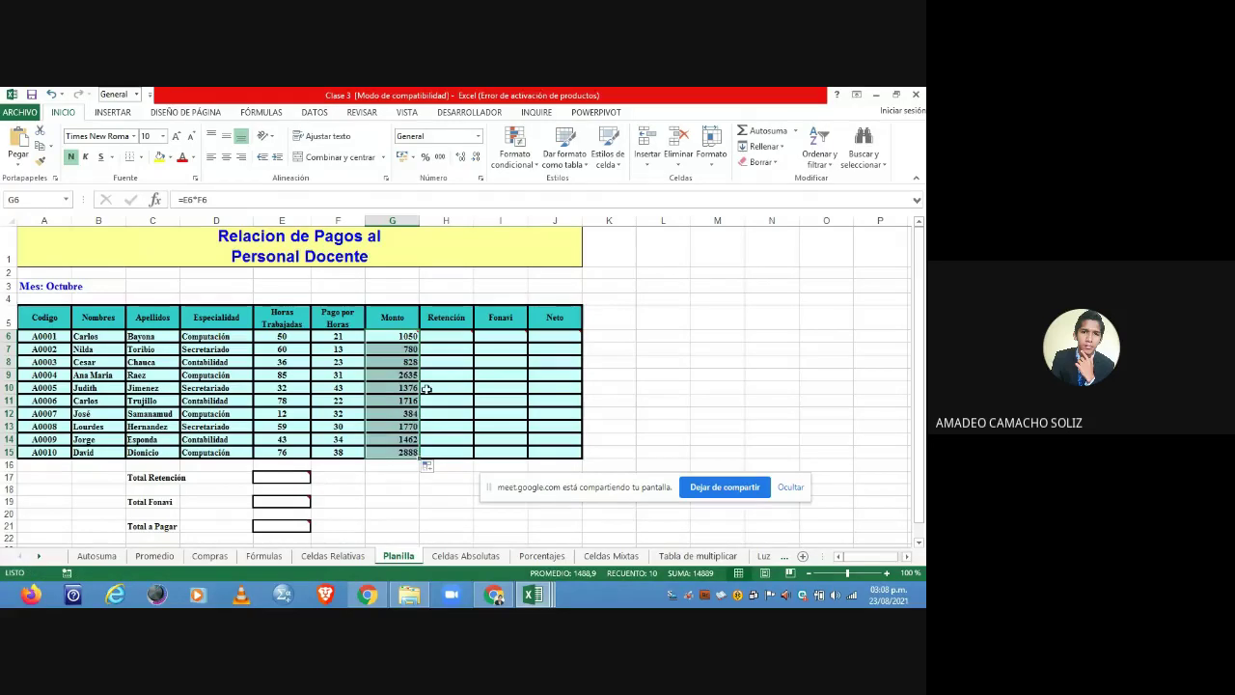
- Calculate the first Retención in H6 with =G6*10% and fill the formula down through H15
click(446, 336)
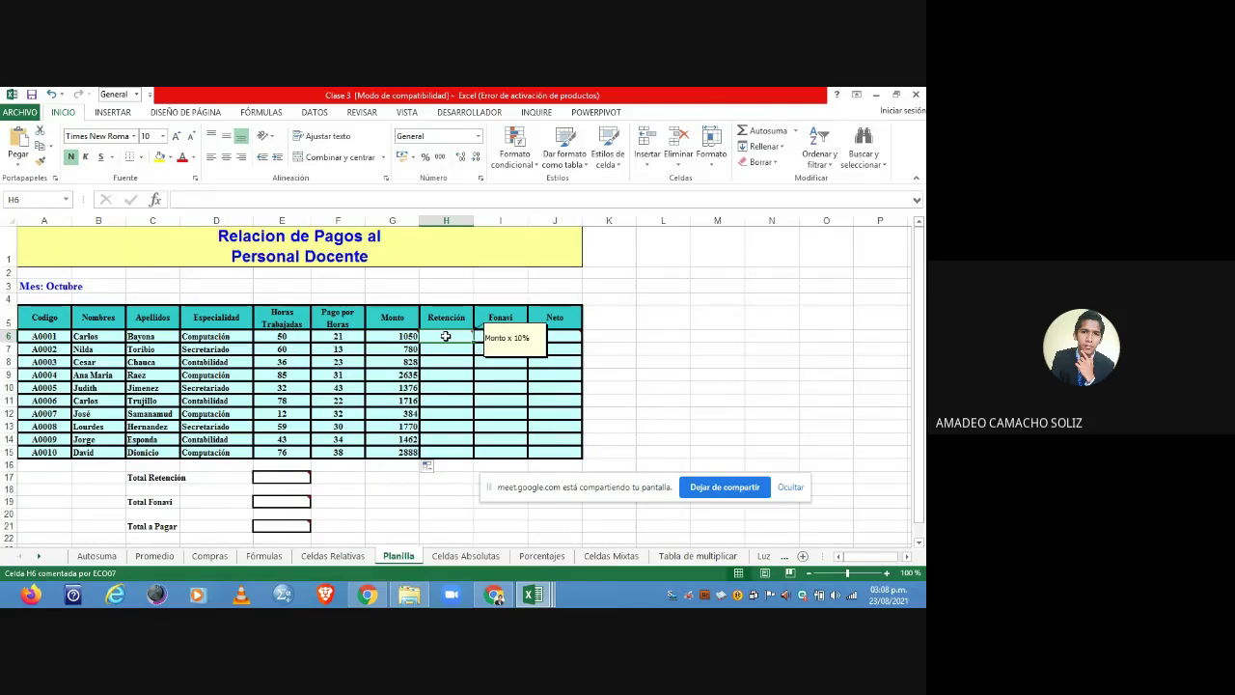
text(=)
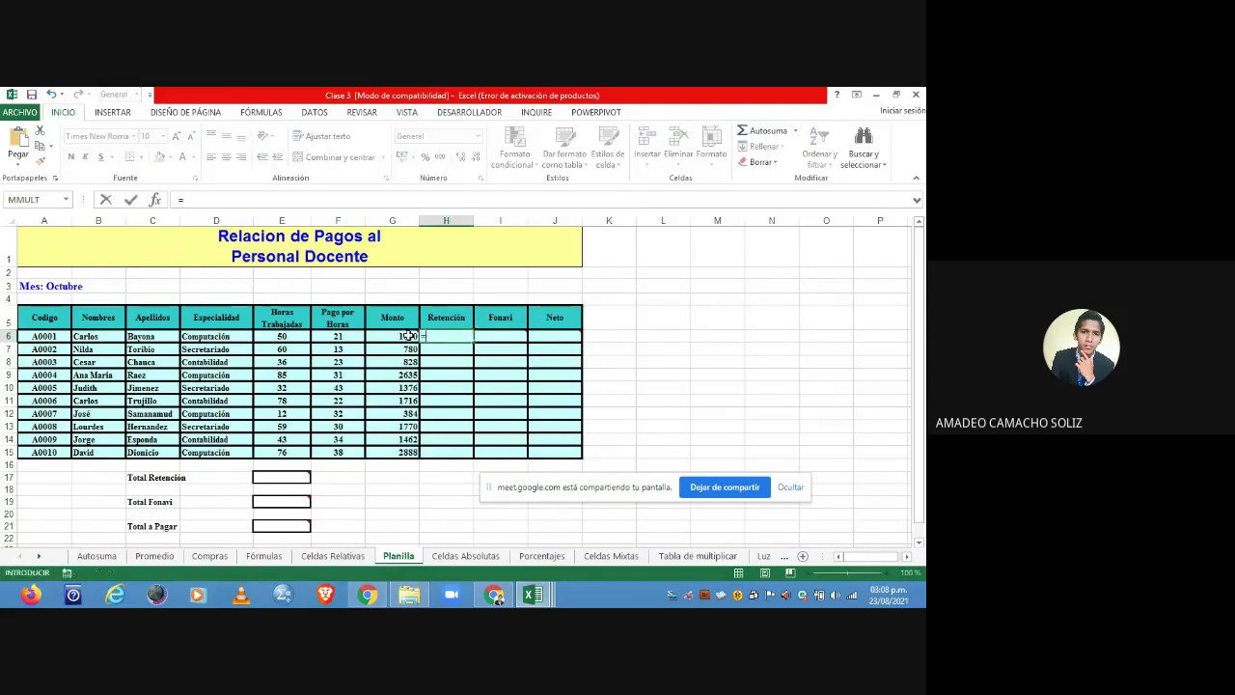
click(407, 335)
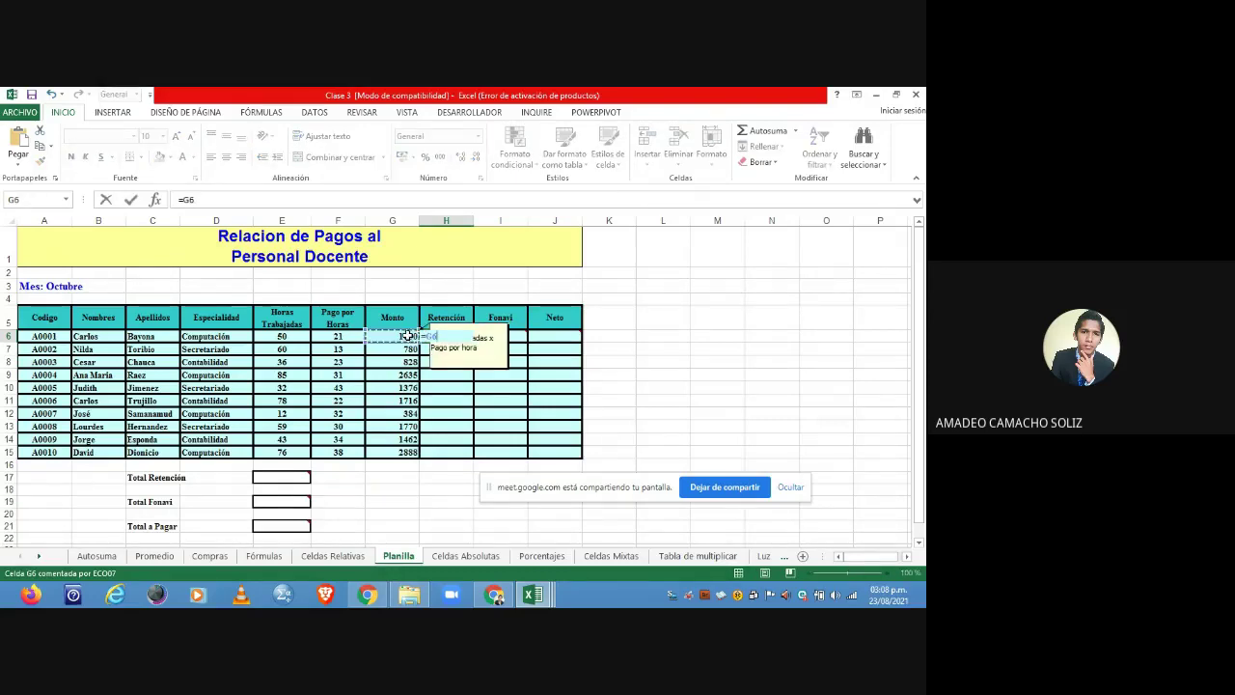
text(*10%)
key(Return)
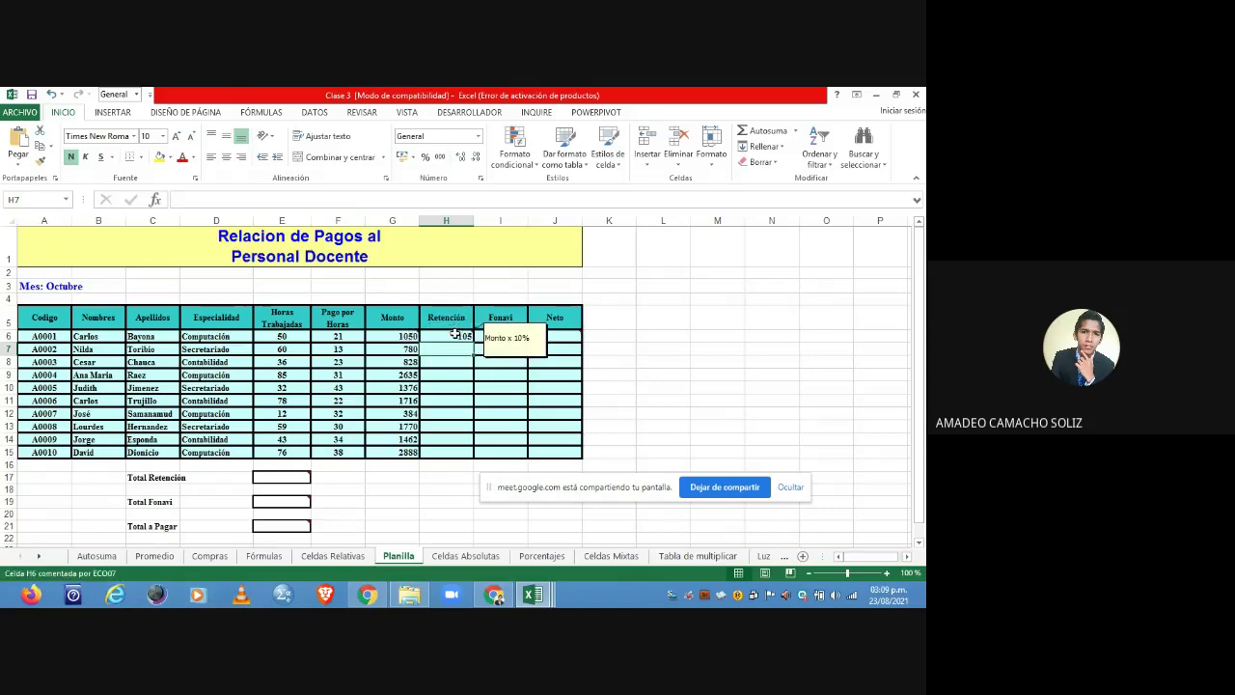
click(457, 335)
drag(474, 338, 468, 454)
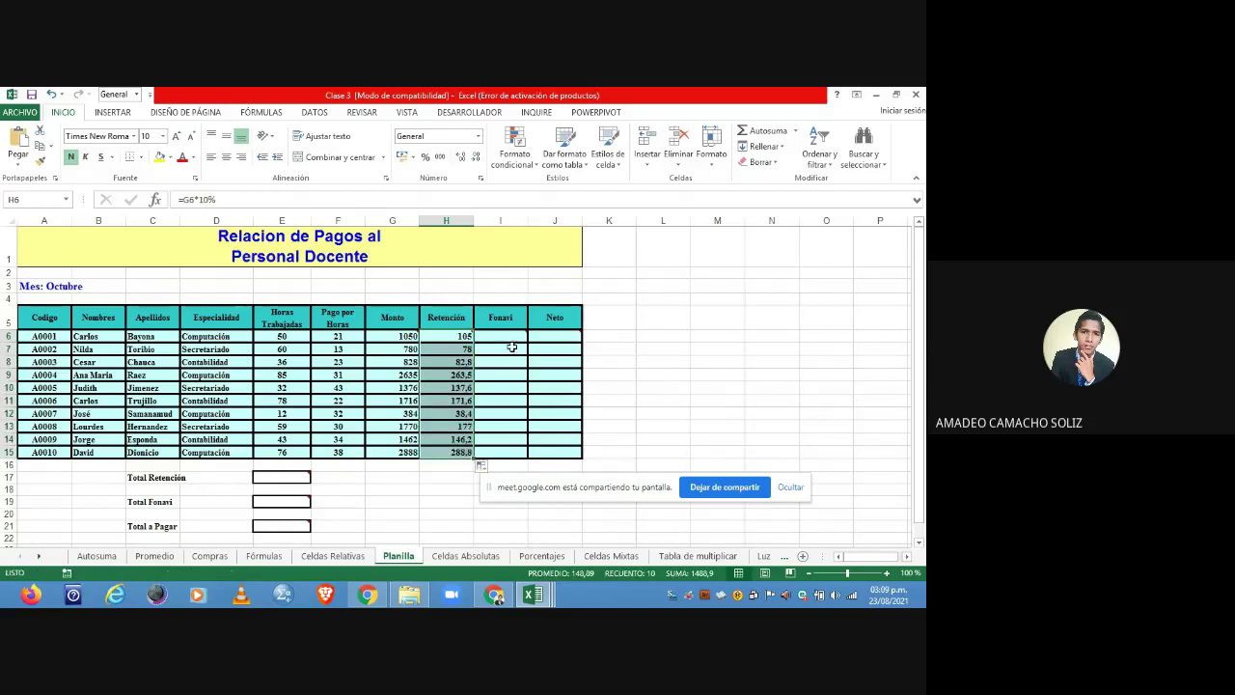
- Calculate the first Fonavi amount in I6 with =G6*7% and fill the formula down through I15
click(506, 335)
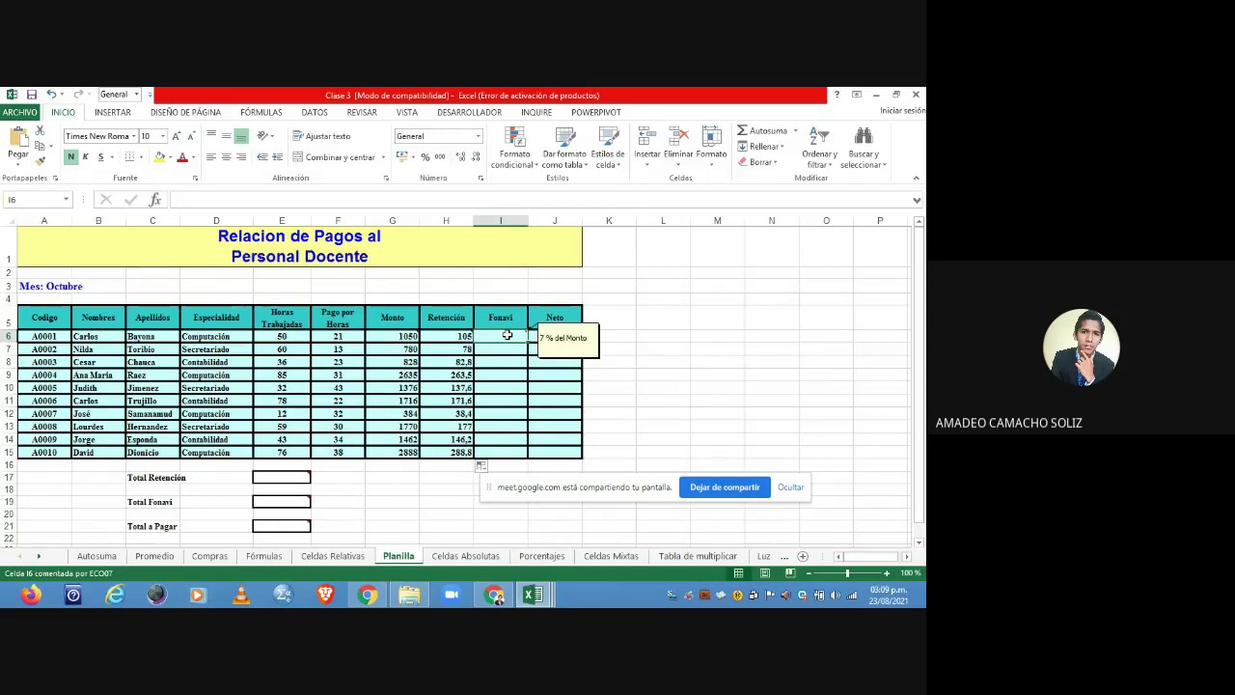
text(=)
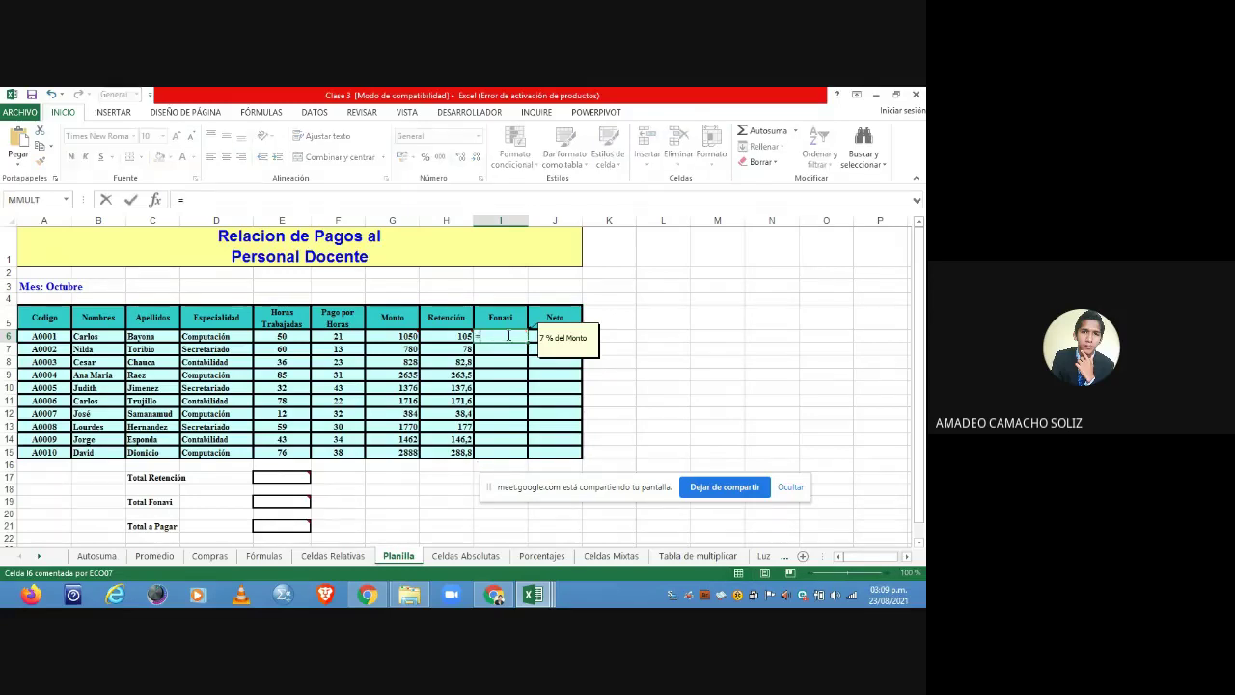
click(406, 334)
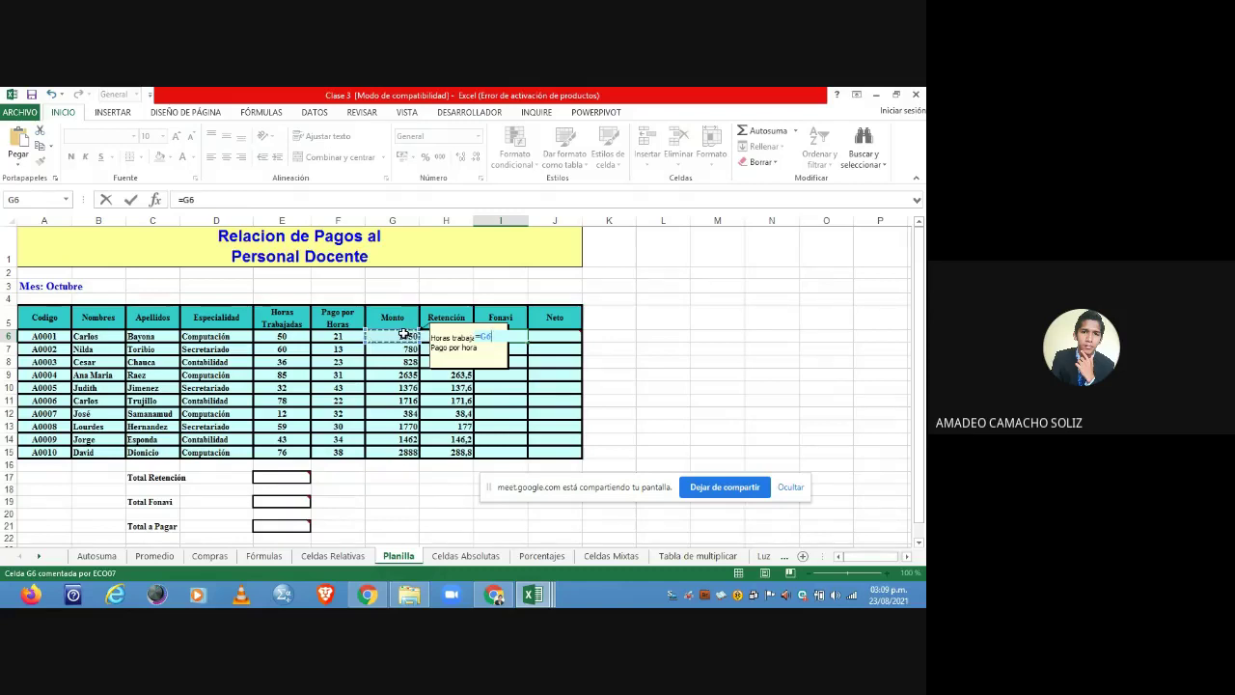
text(*7%)
key(Return)
click(507, 325)
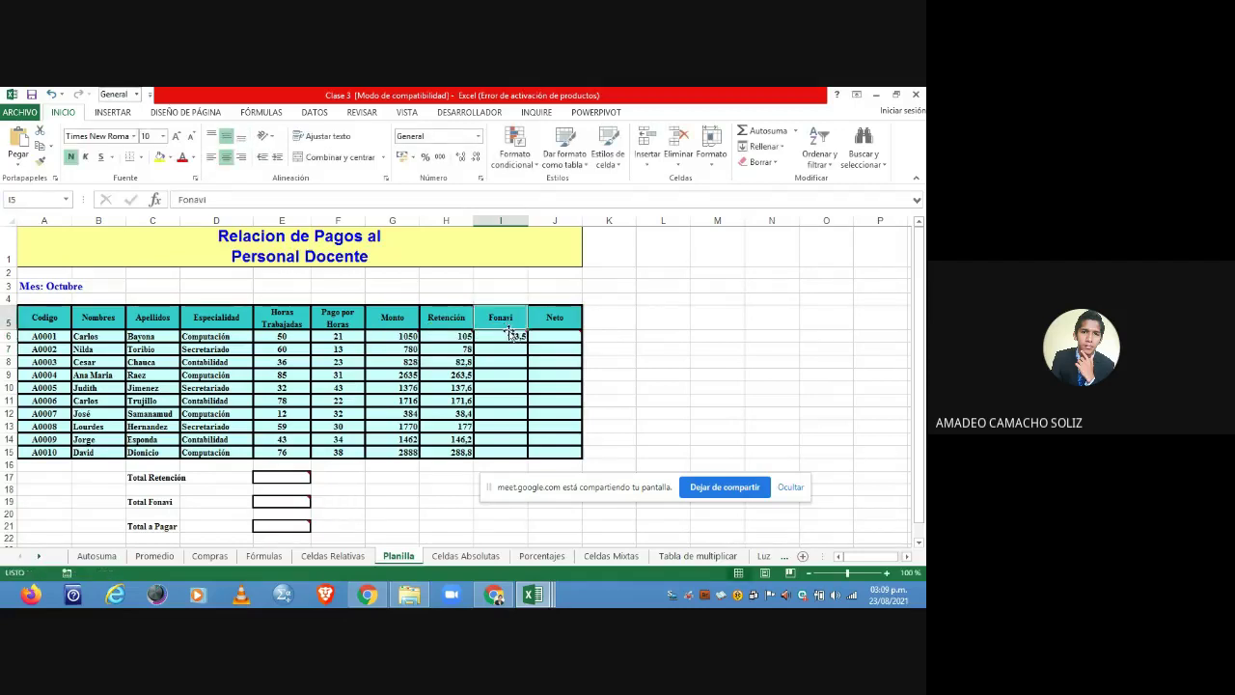
click(510, 335)
drag(527, 342, 525, 459)
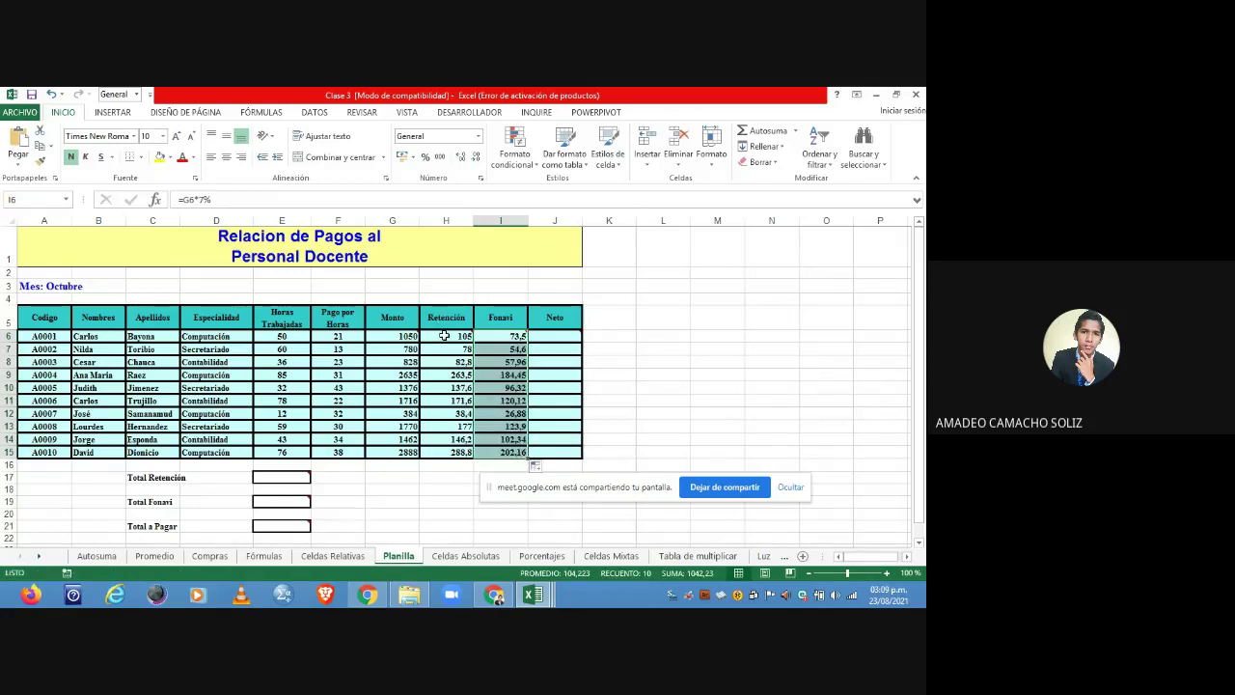
- Calculate the first Neto in J6 with =G6-H6-I6 and fill the formula down through J15
click(444, 335)
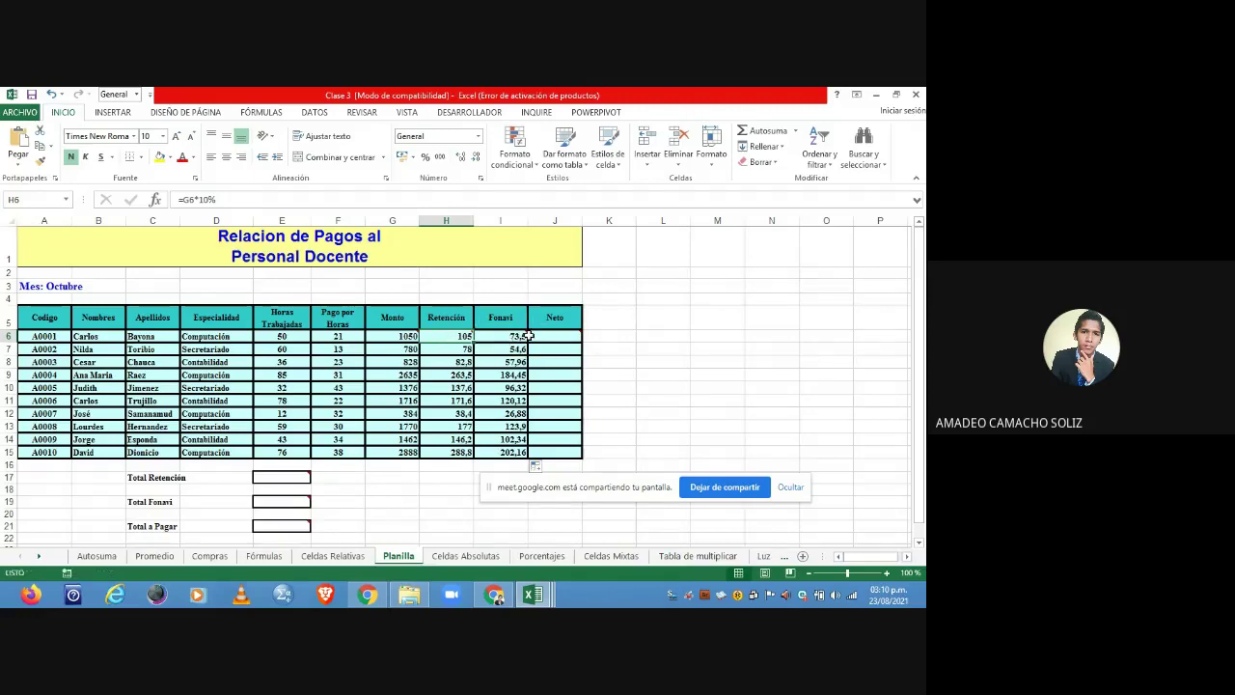
click(544, 335)
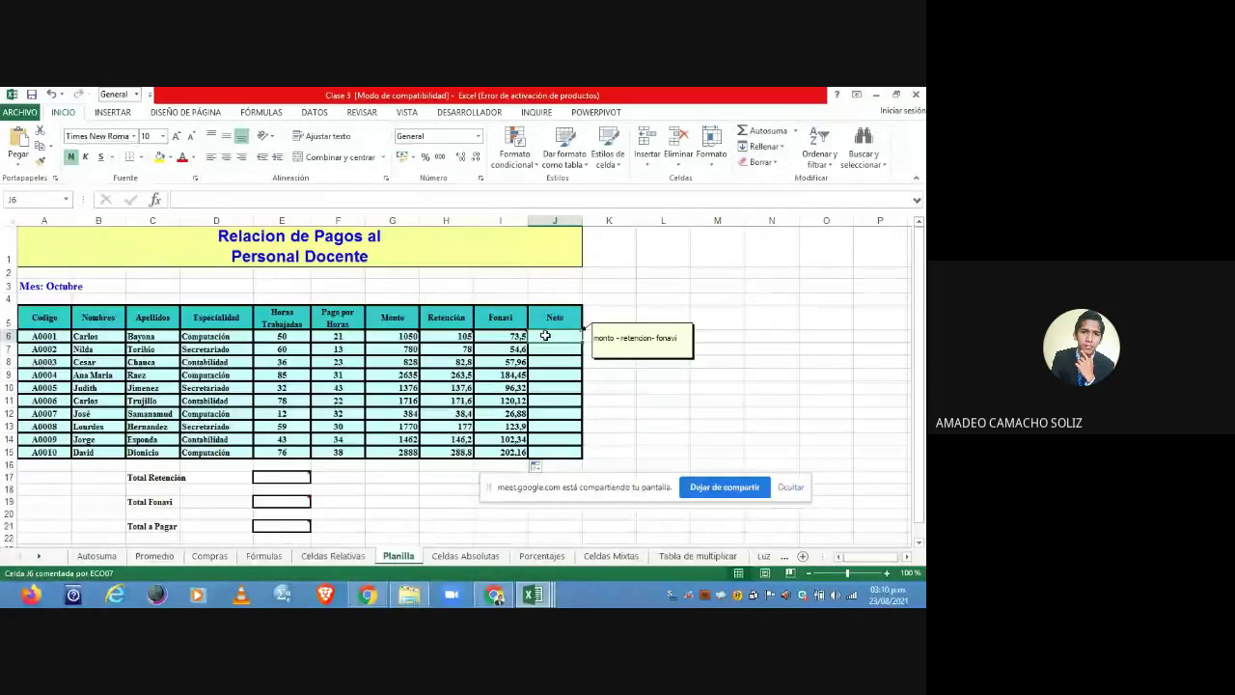
text(=)
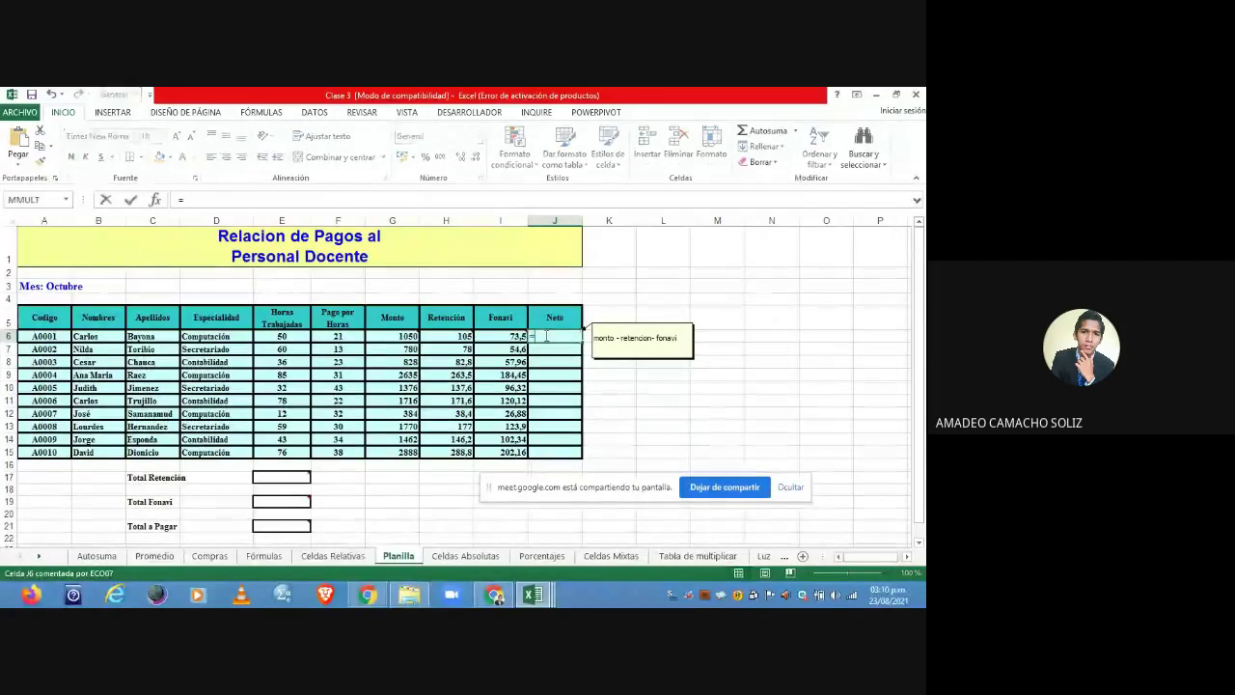
click(413, 335)
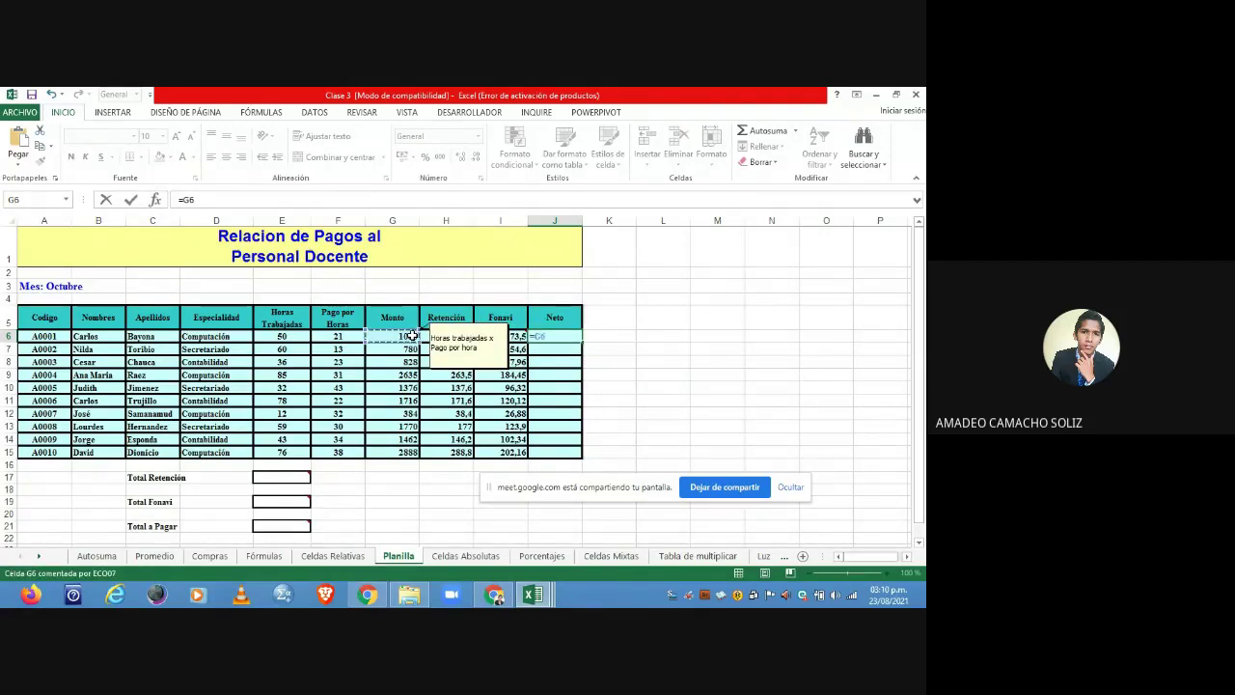
text(-)
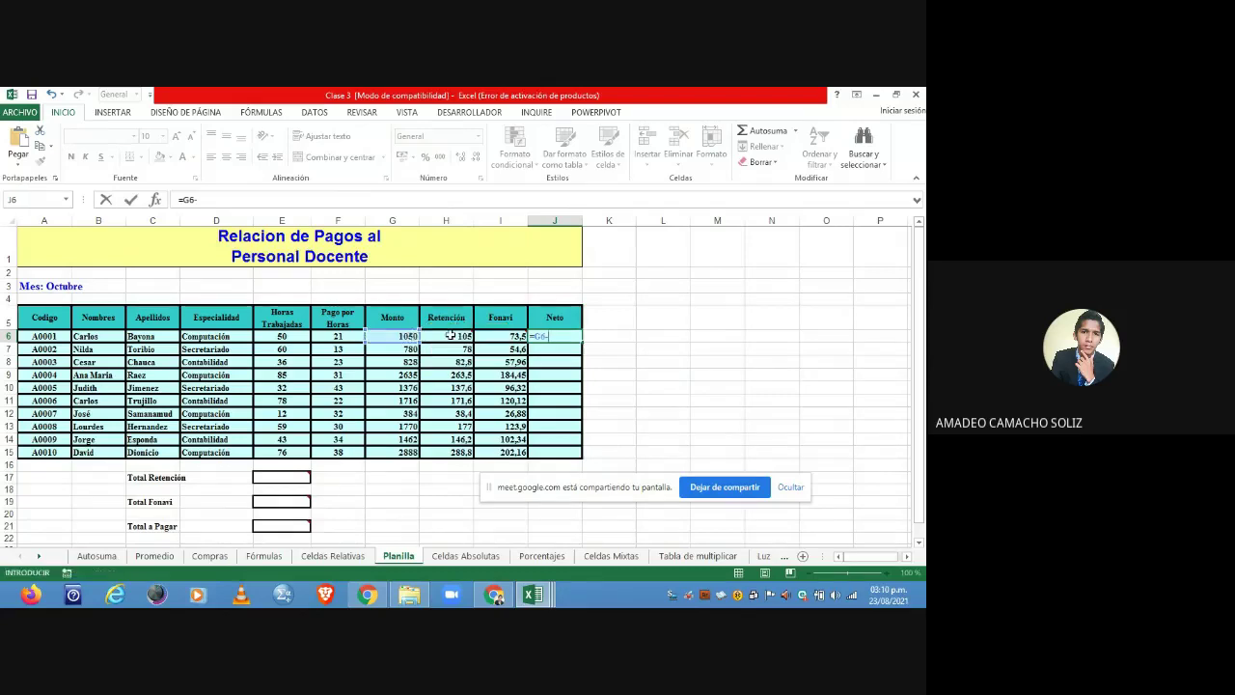
click(449, 335)
text(-)
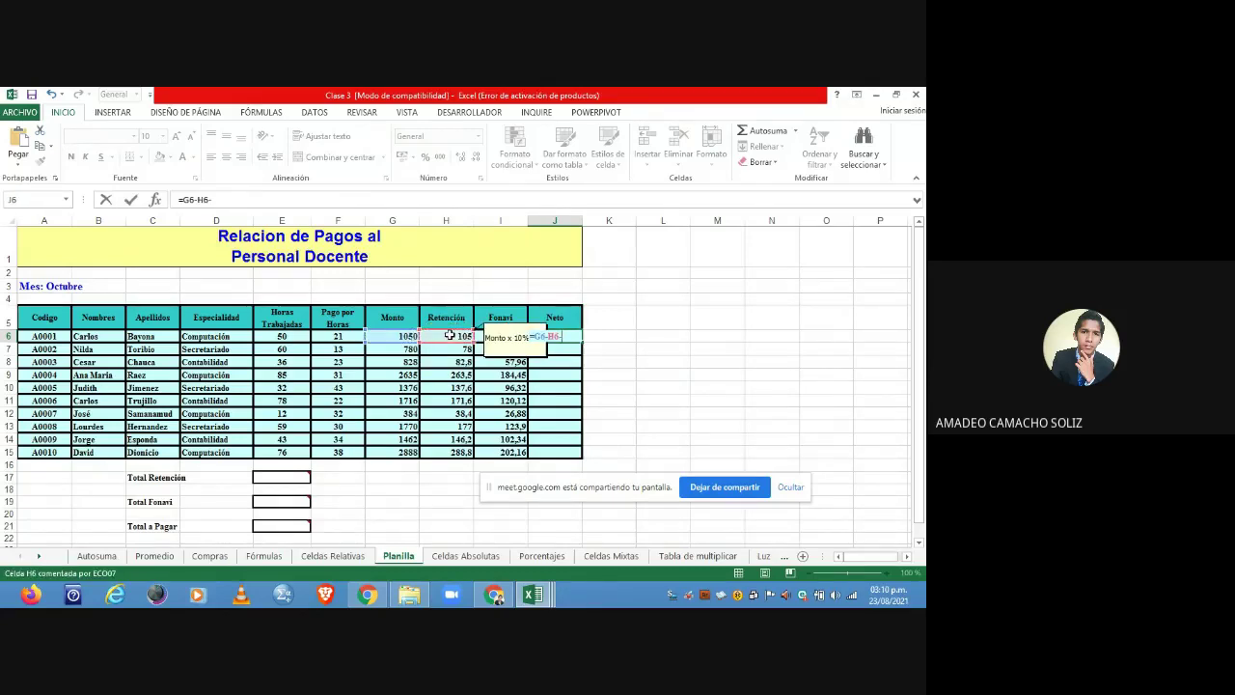
click(491, 335)
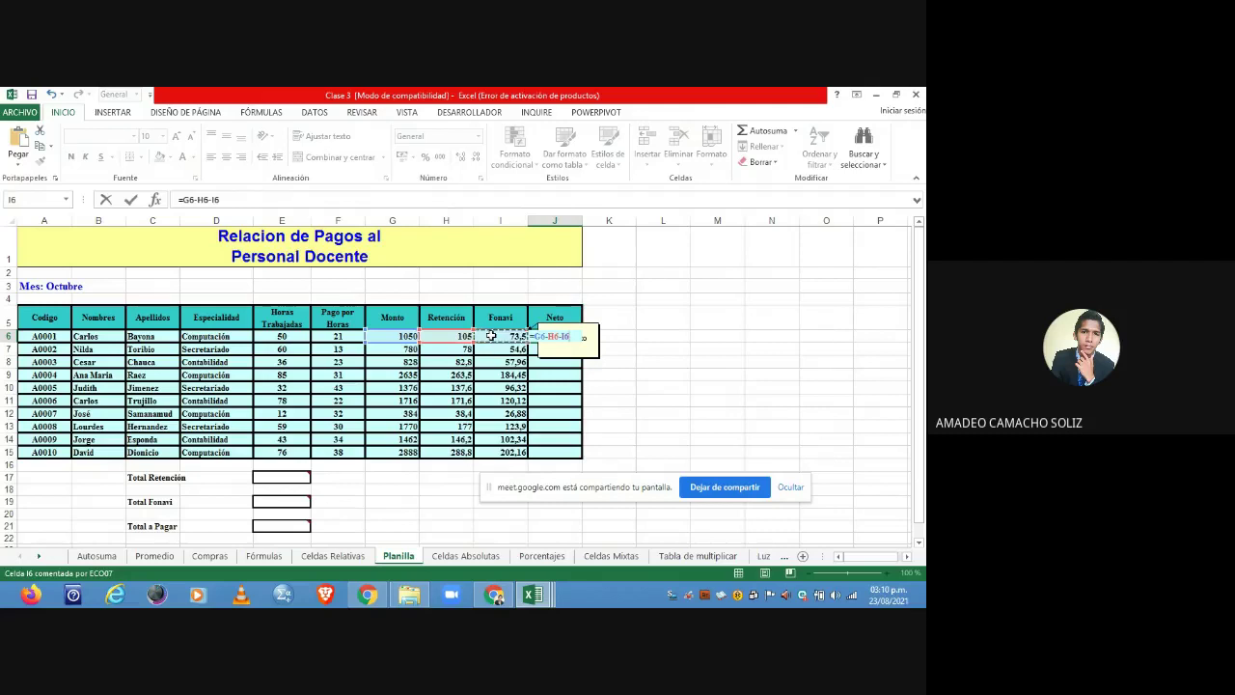
key(Return)
click(570, 336)
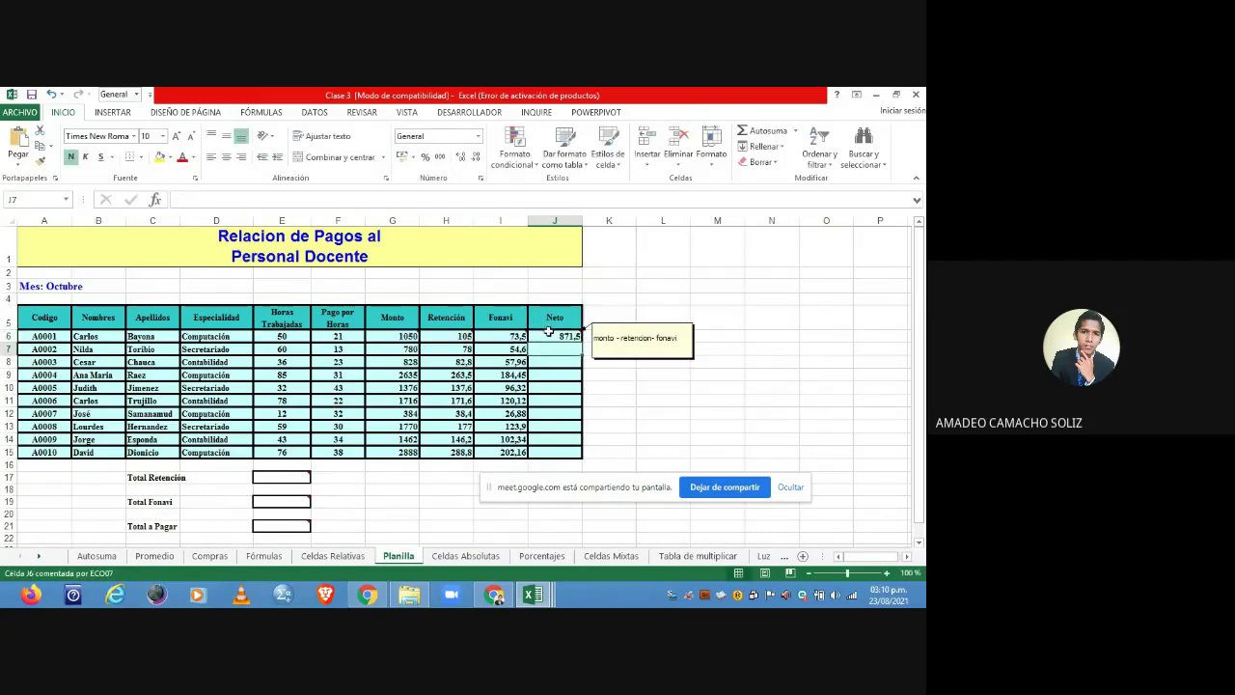
drag(579, 337, 578, 453)
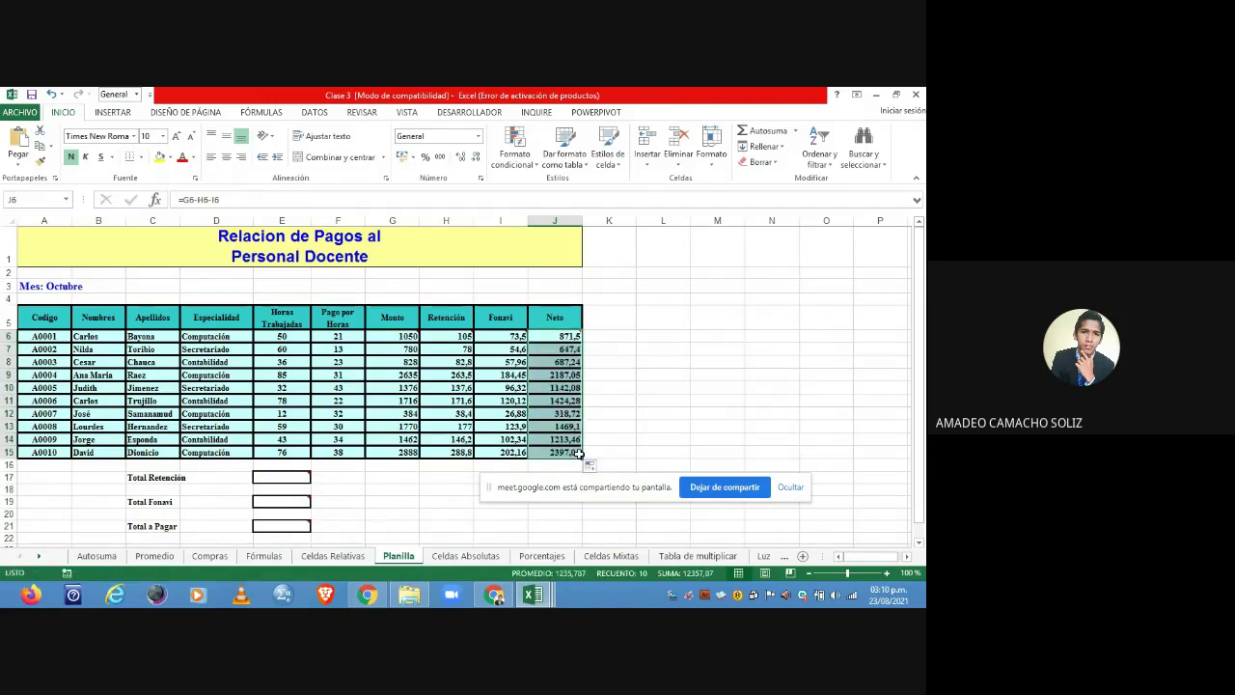
- Set the first Pago por Horas in F6 to 25 and check the dependent formulas across row 6 through Neto
click(478, 361)
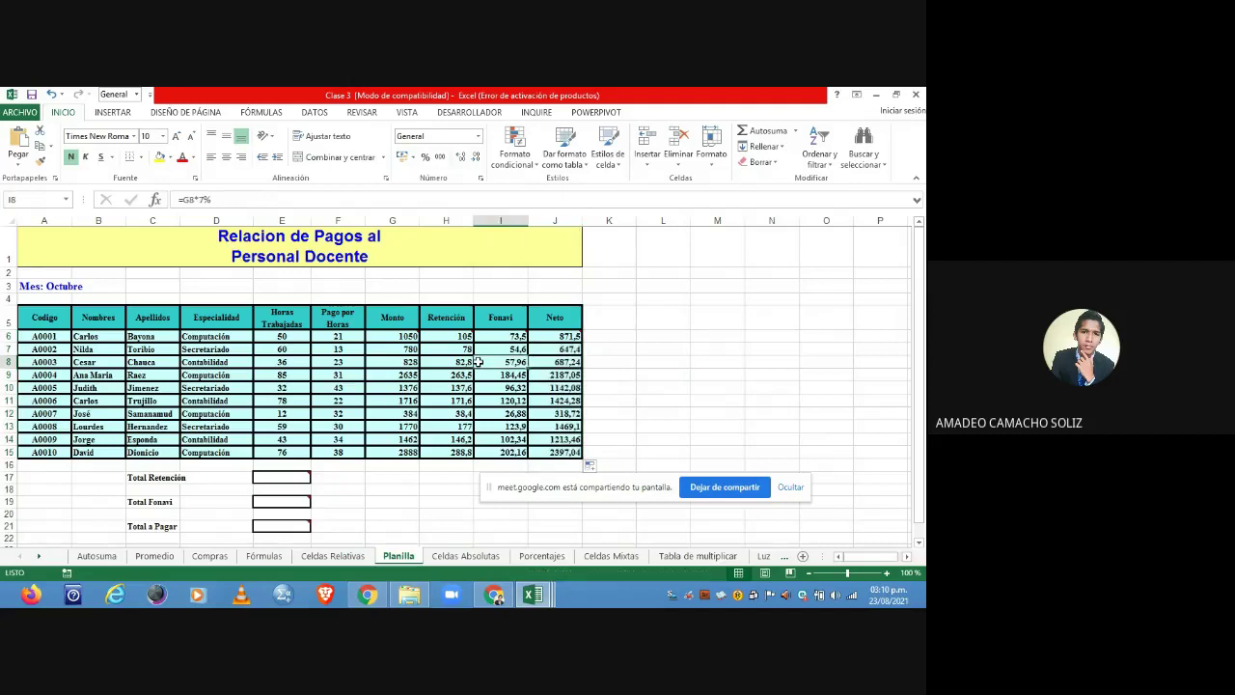
click(339, 337)
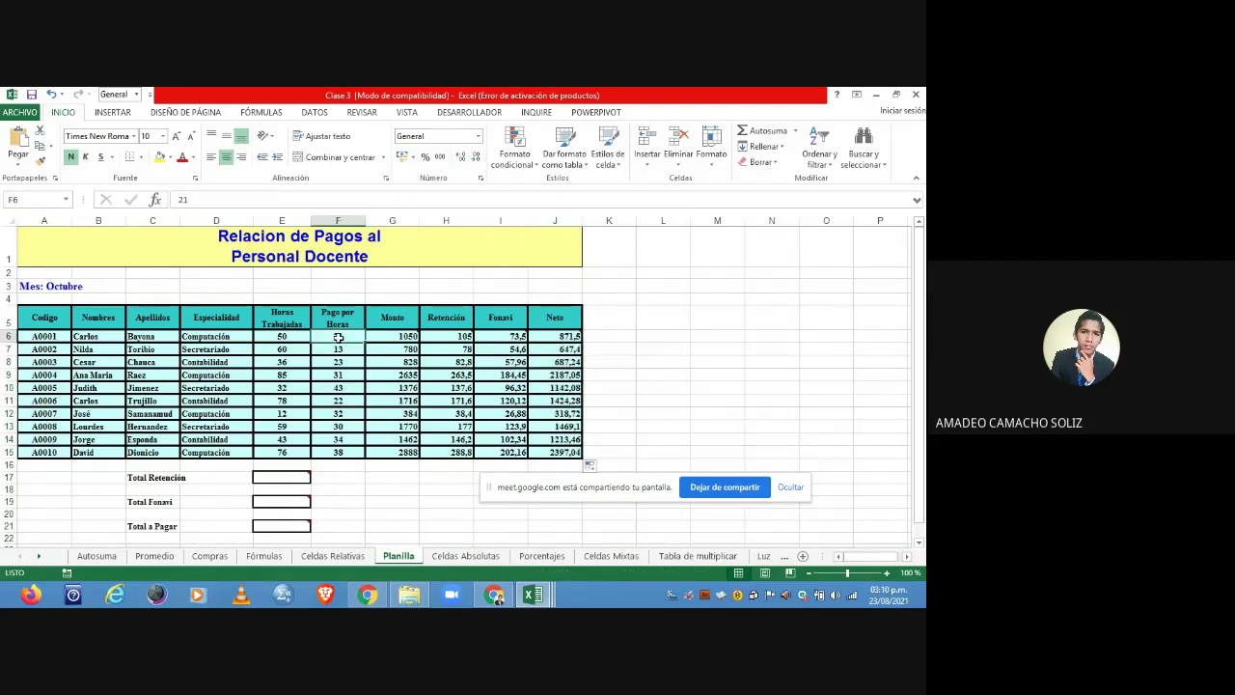
text(25)
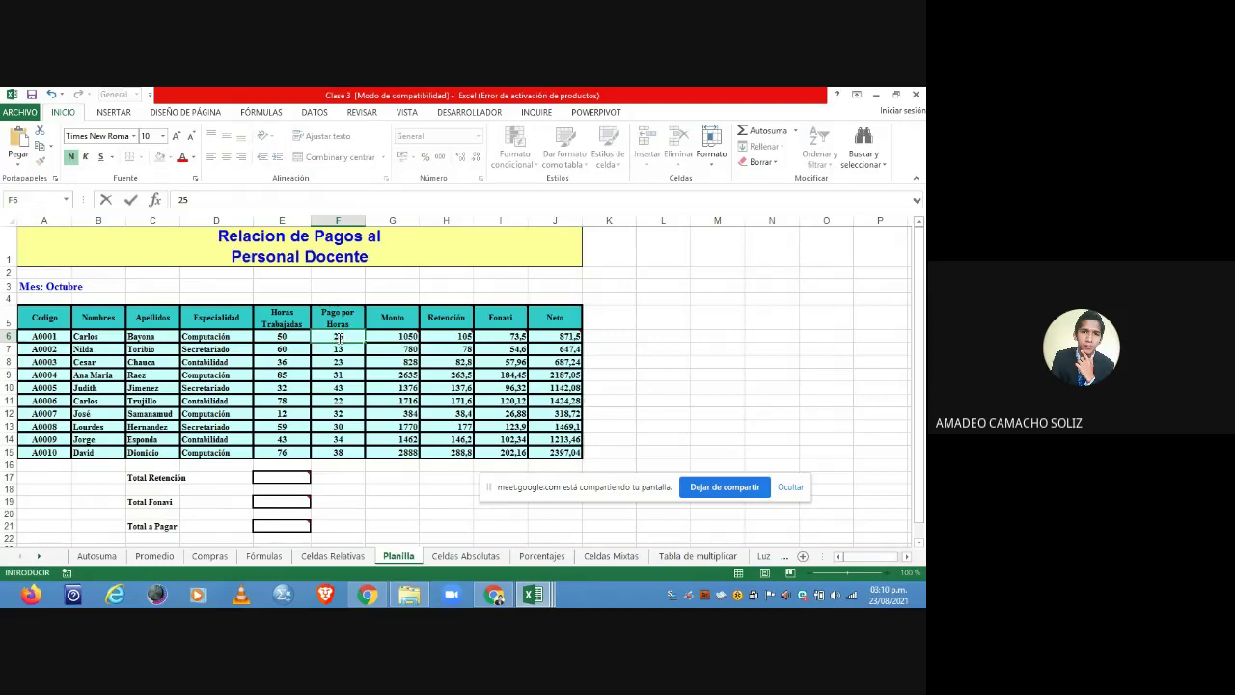
key(Return)
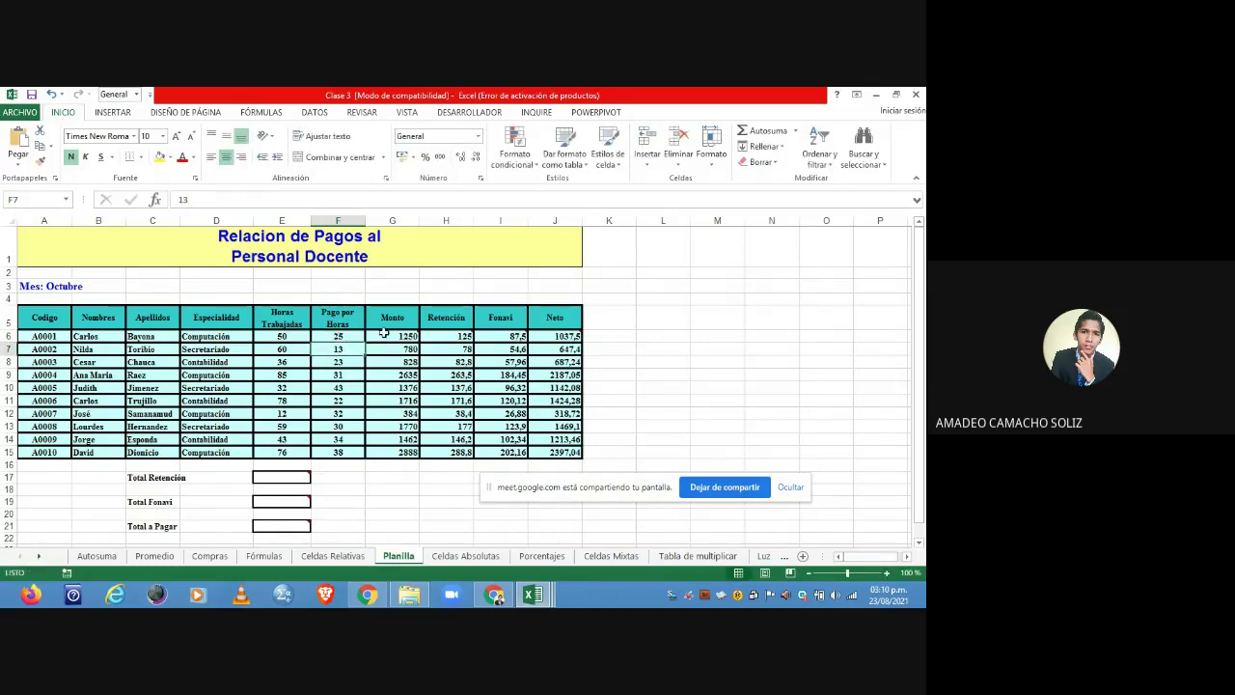
click(395, 334)
key(Right)
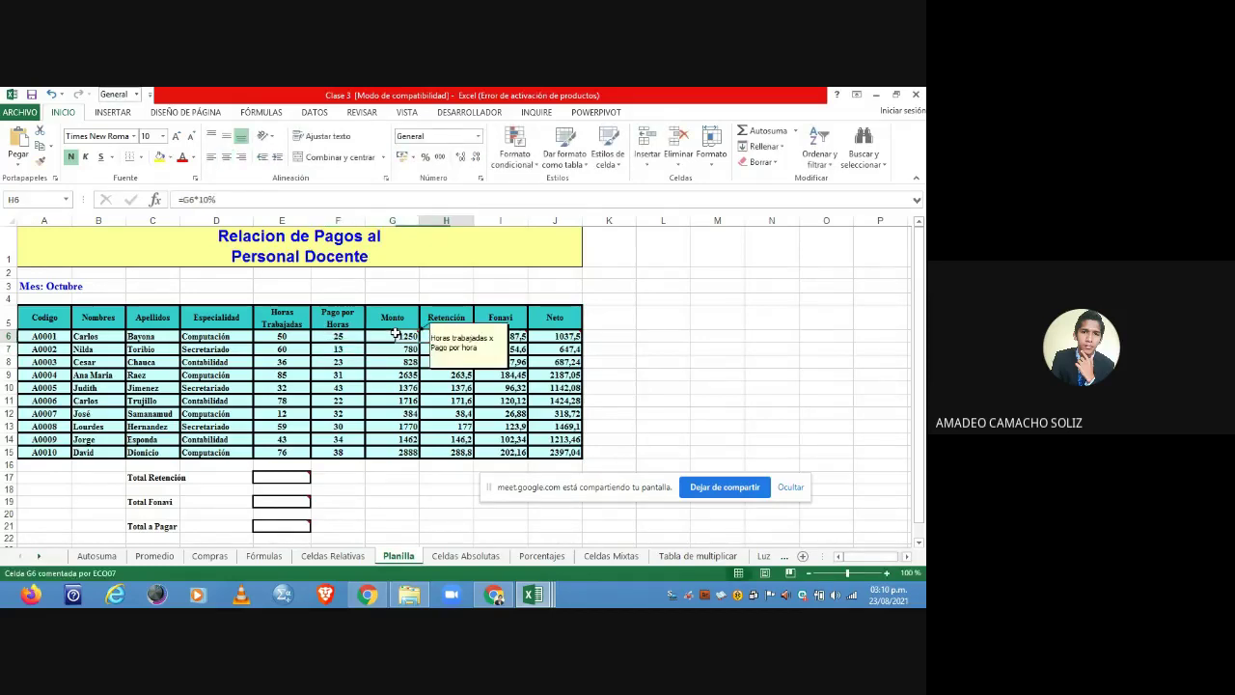
key(Right)
key(Right)
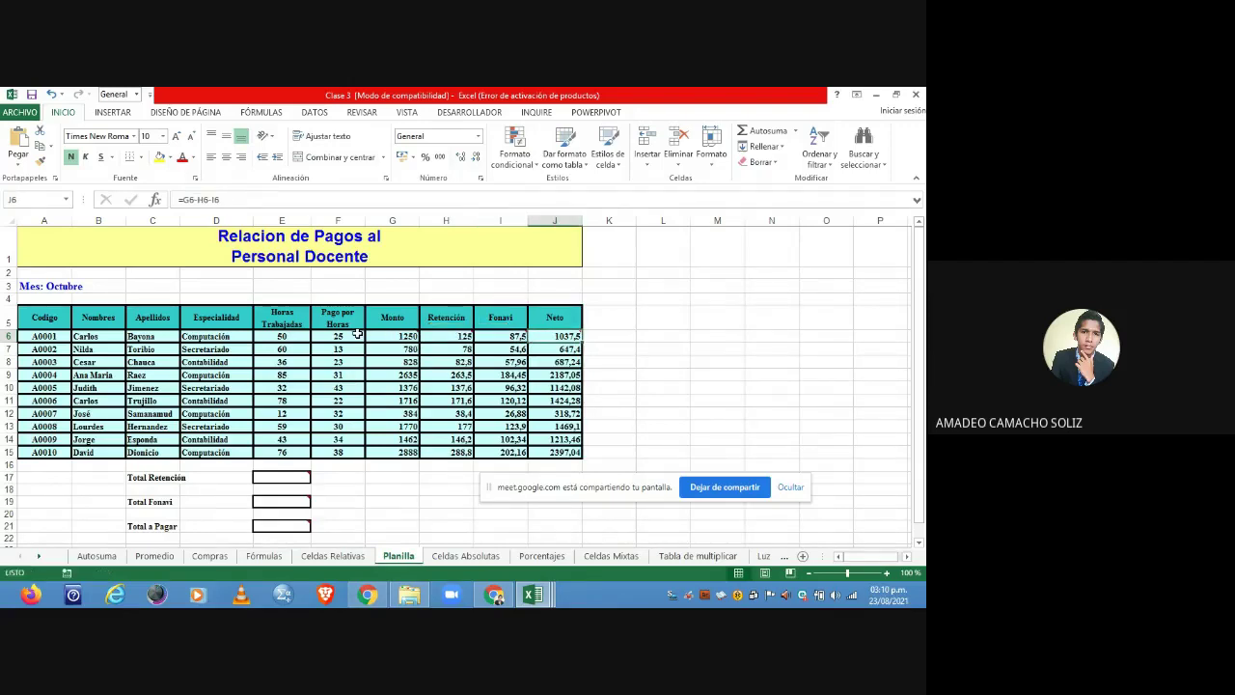
- Set the first Pago por Horas in F6 back to 21
click(357, 334)
text(21)
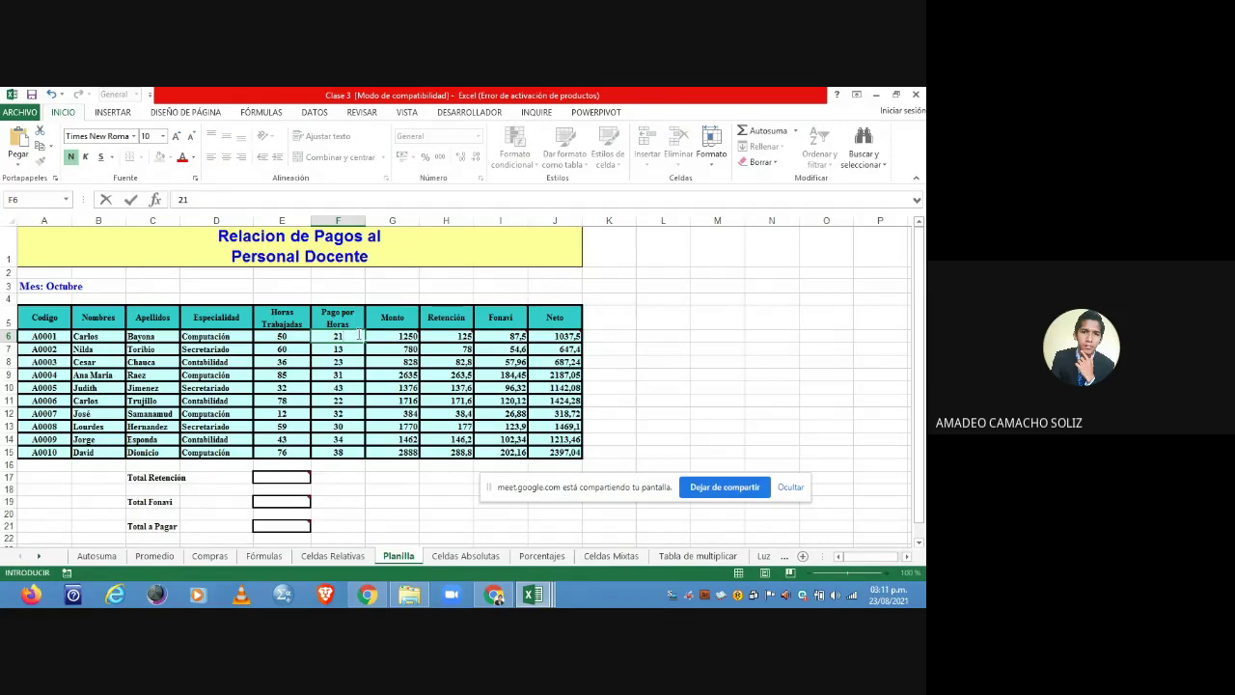
key(Return)
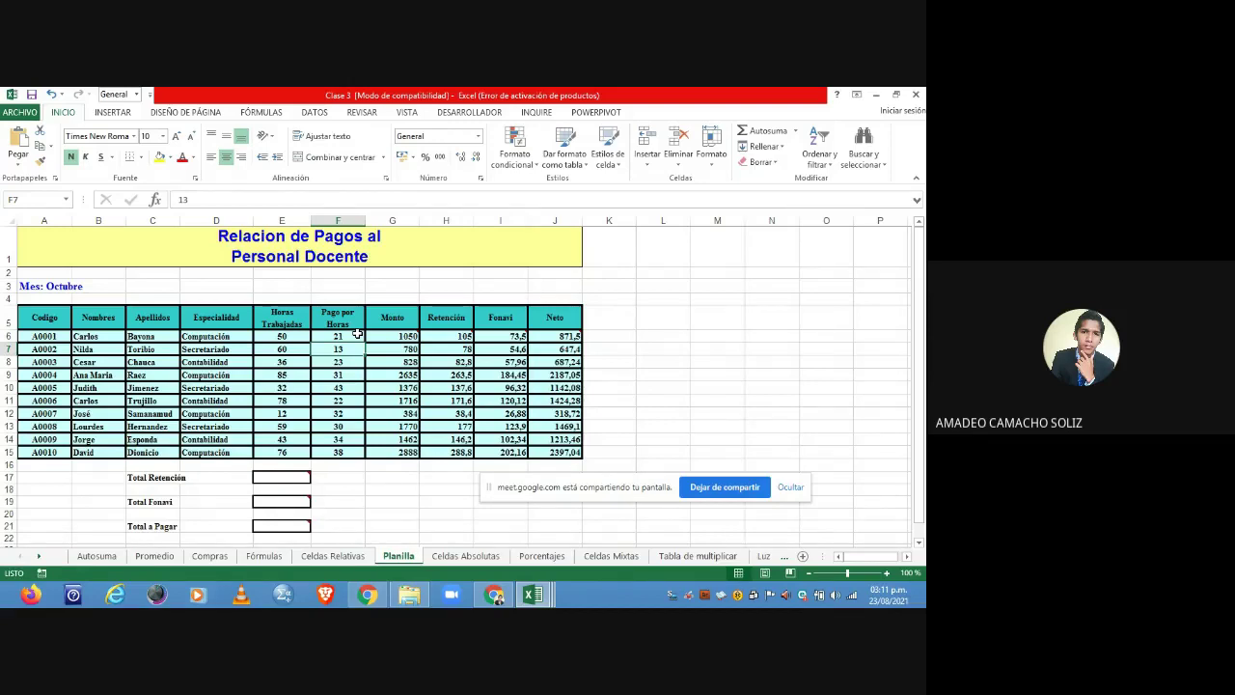
- Calculate Total Retención in E17 with =SUMA(H6:H15)
click(302, 473)
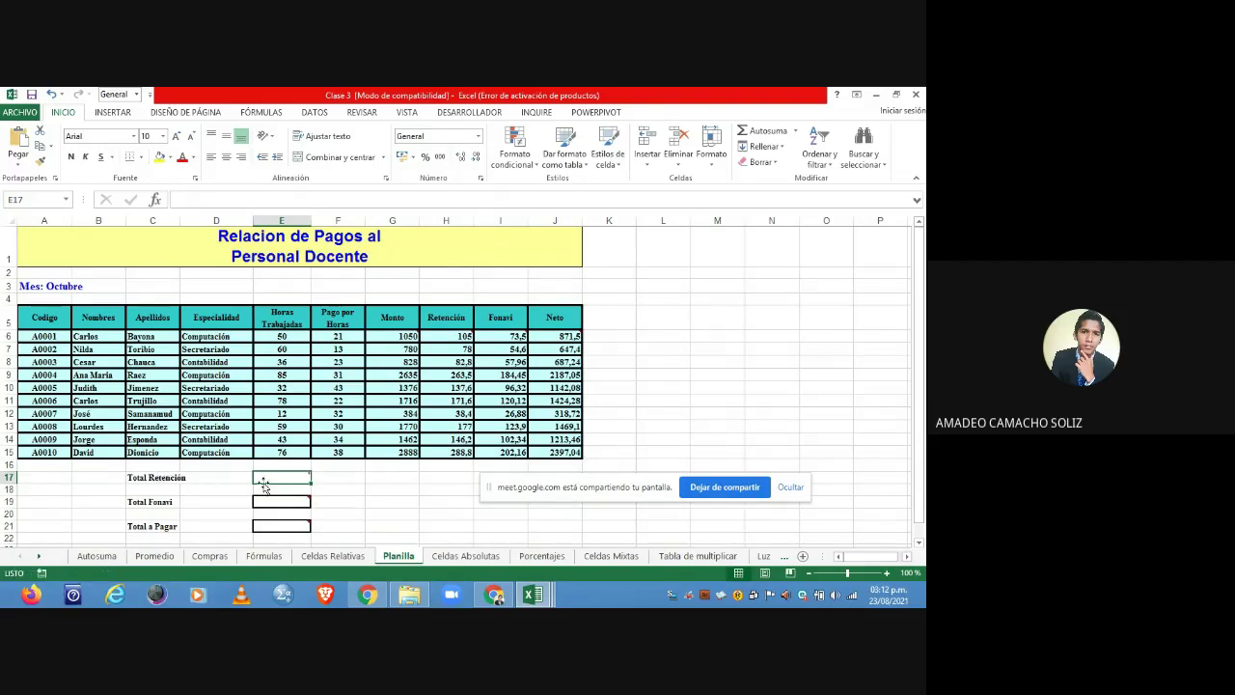
mouse_move(288, 476)
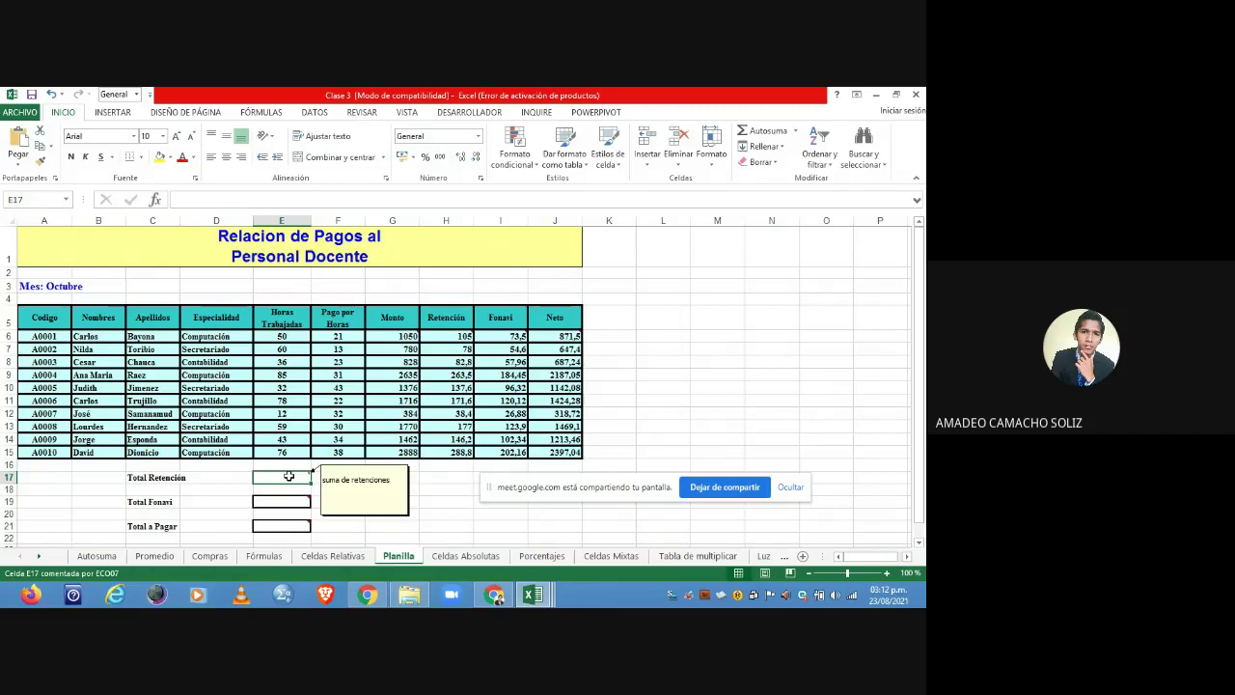
text(=sum)
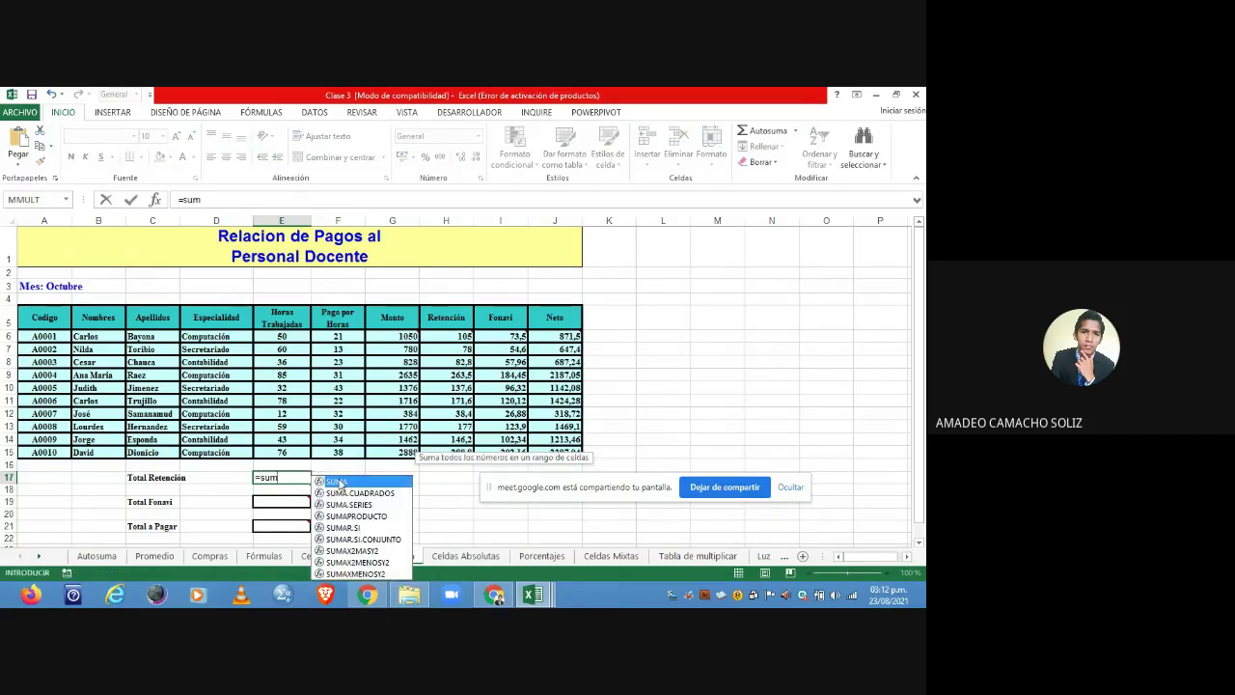
double_click(338, 481)
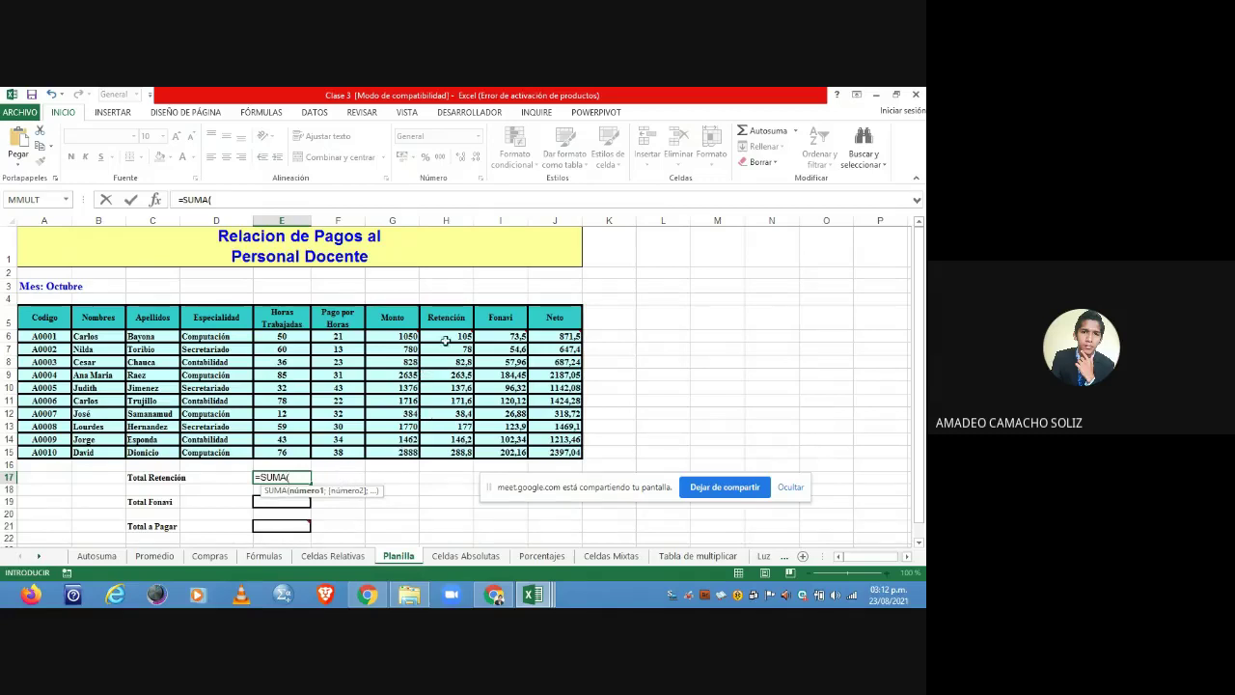
click(445, 338)
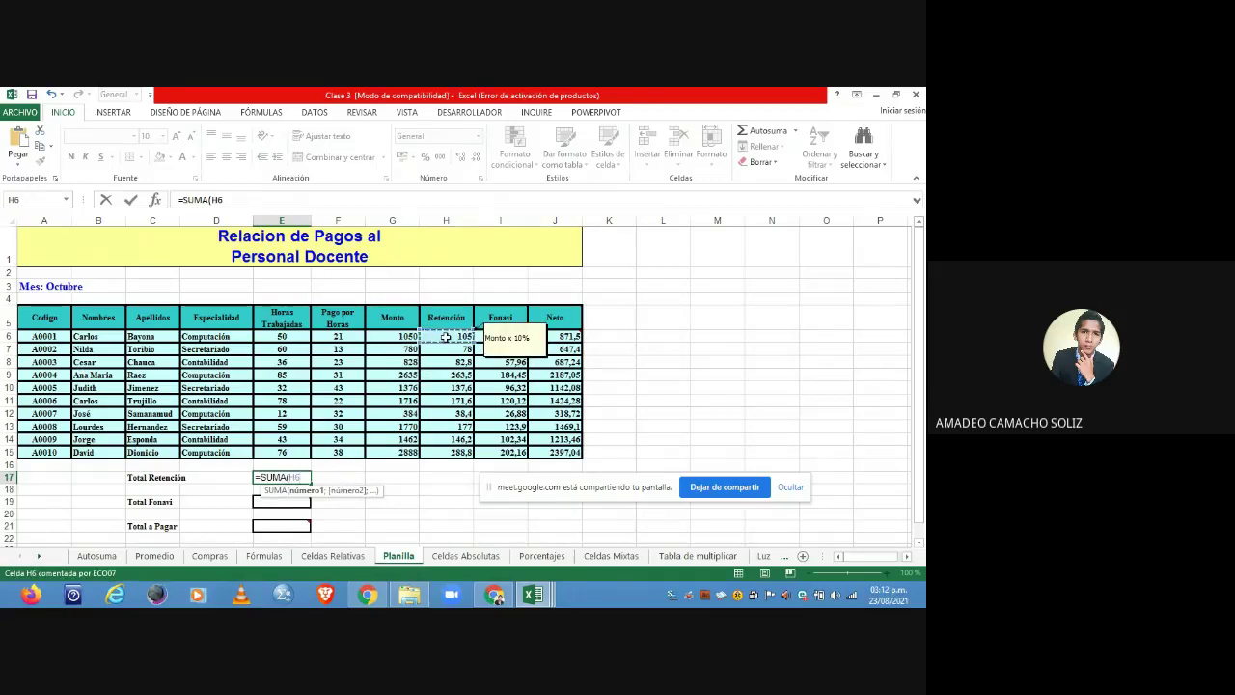
key(F8)
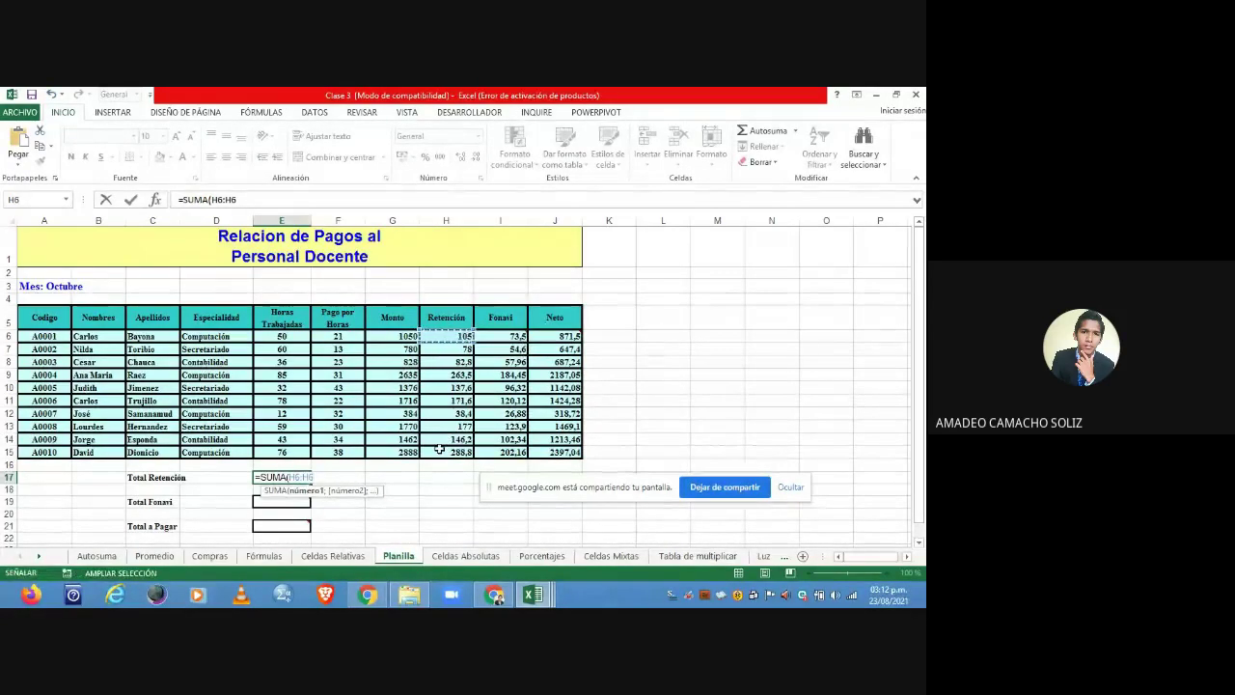
key(BackSpace)
key(BackSpace)
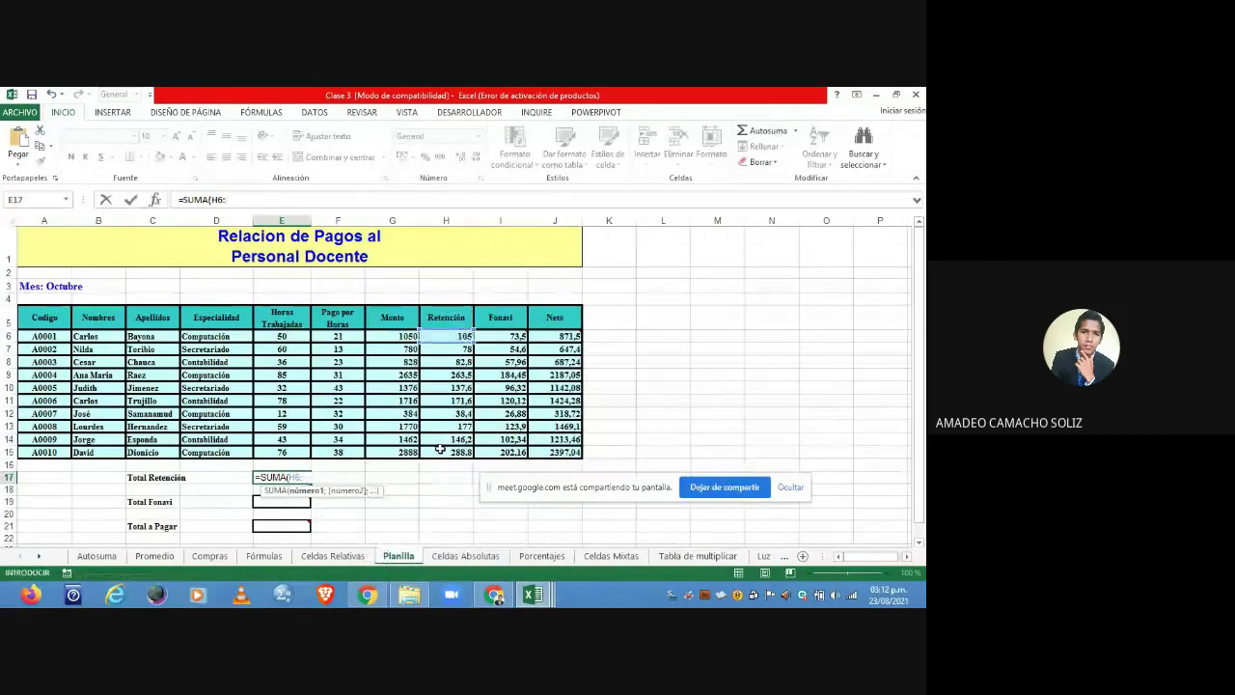
click(441, 451)
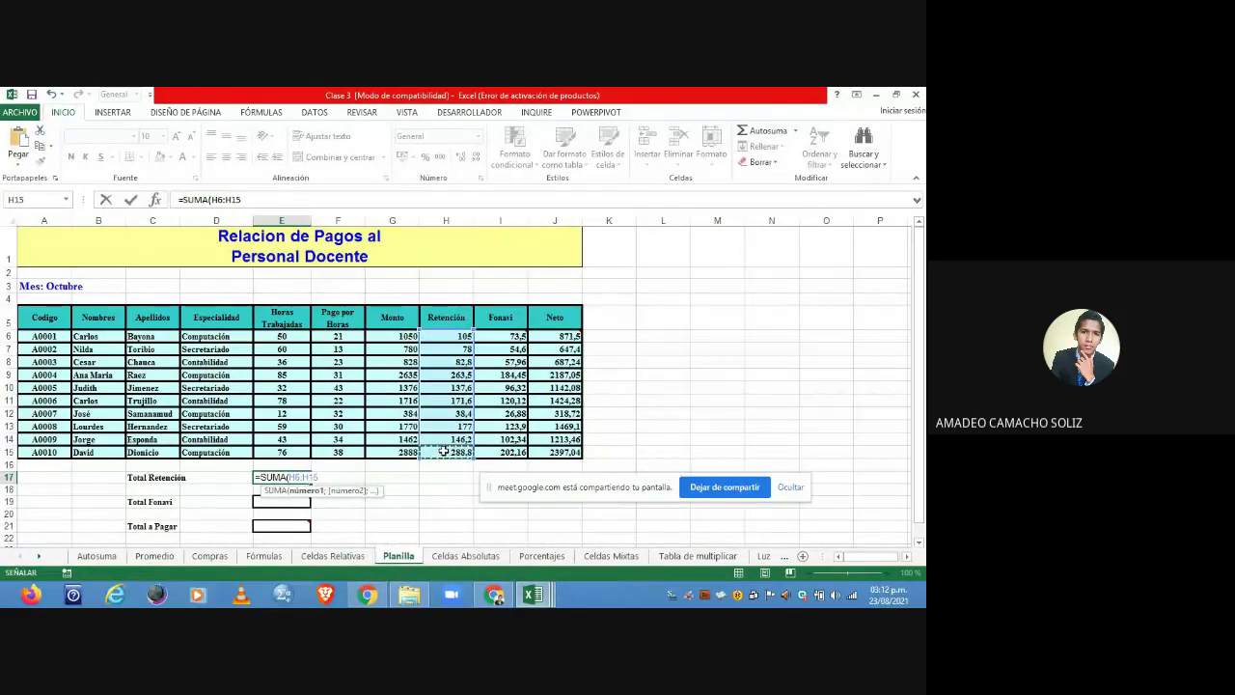
text())
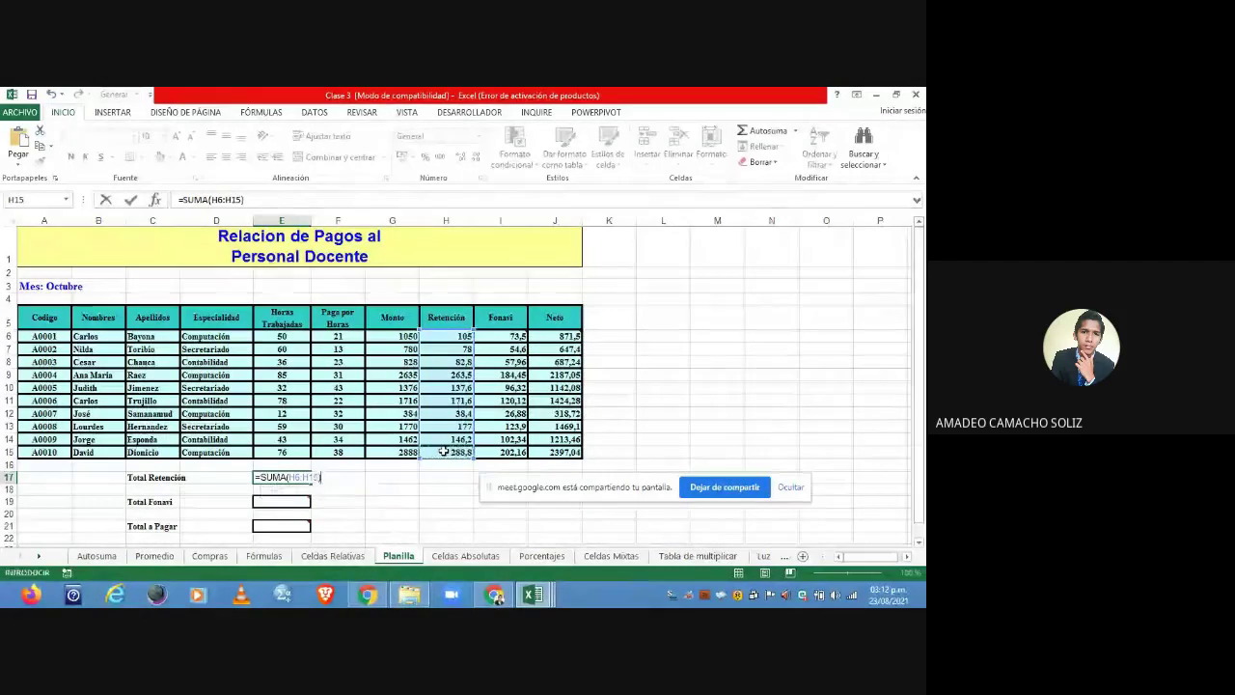
key(Return)
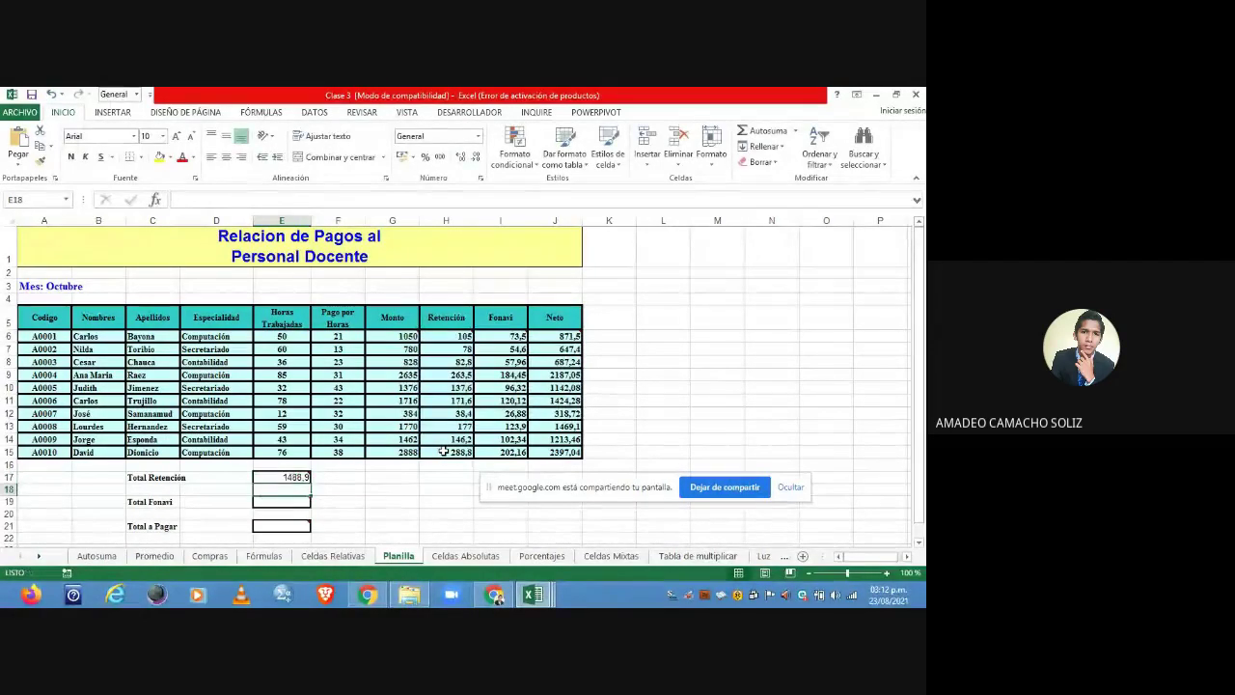
- Calculate Total Fonavi in E19 with =SUMA(I6:I15)
click(294, 501)
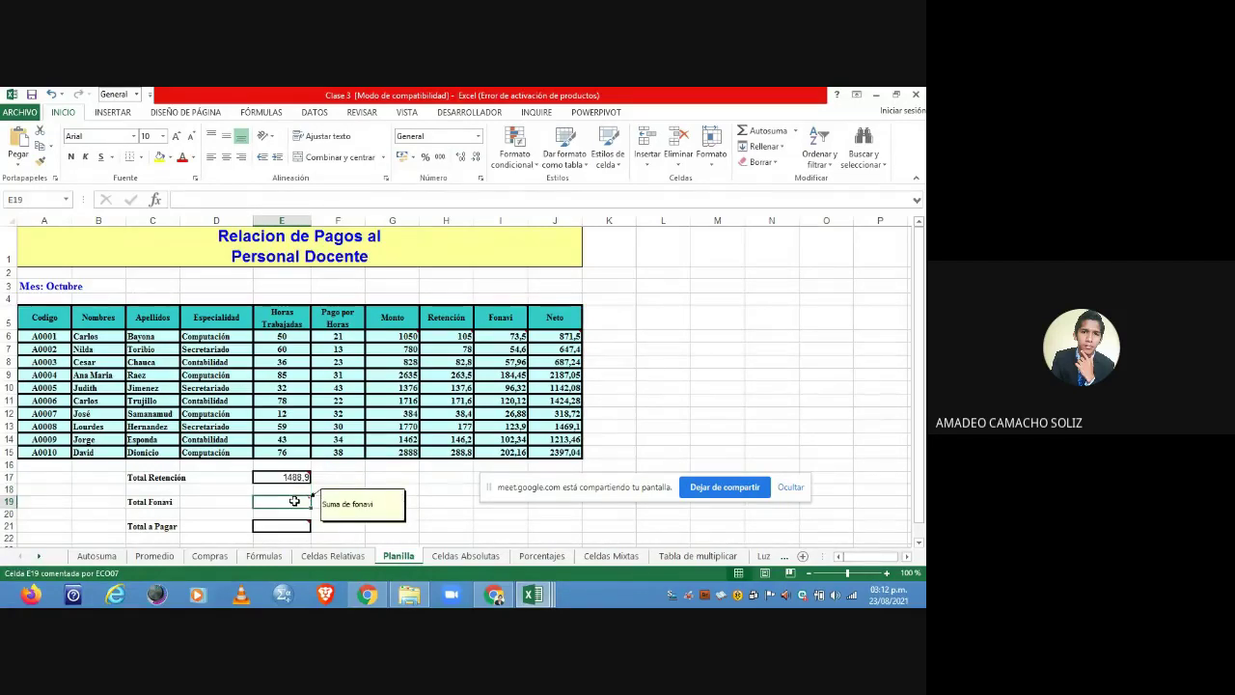
text(=)
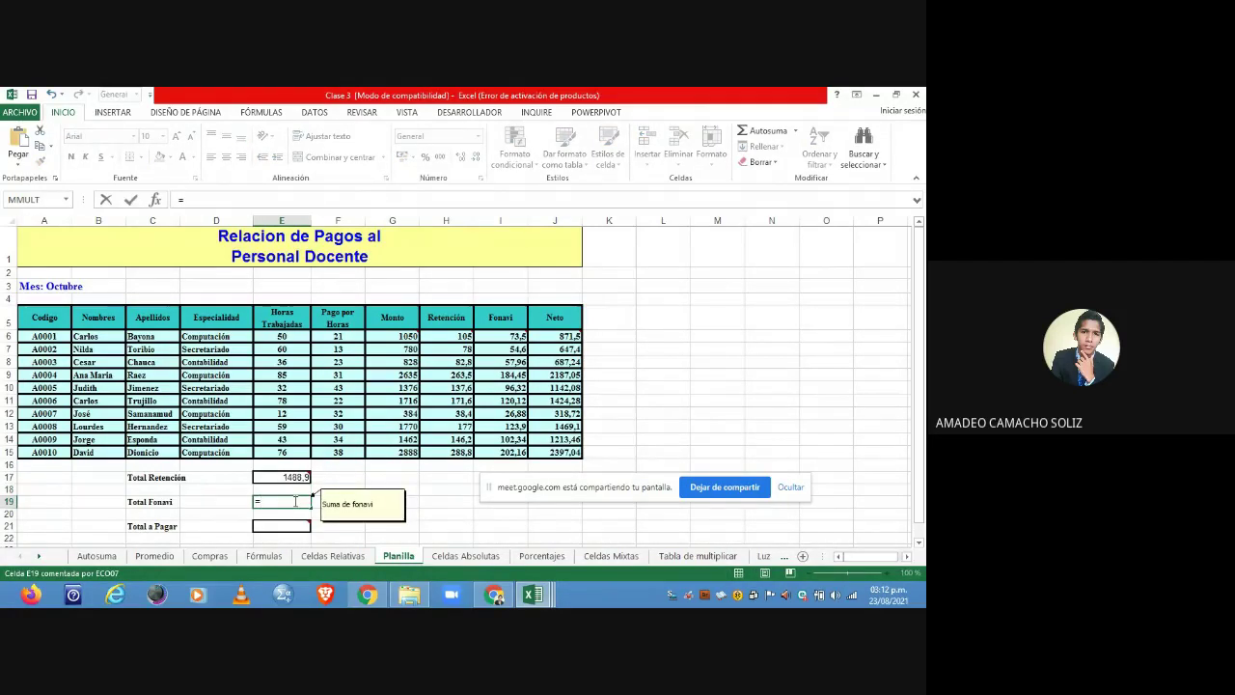
text(su)
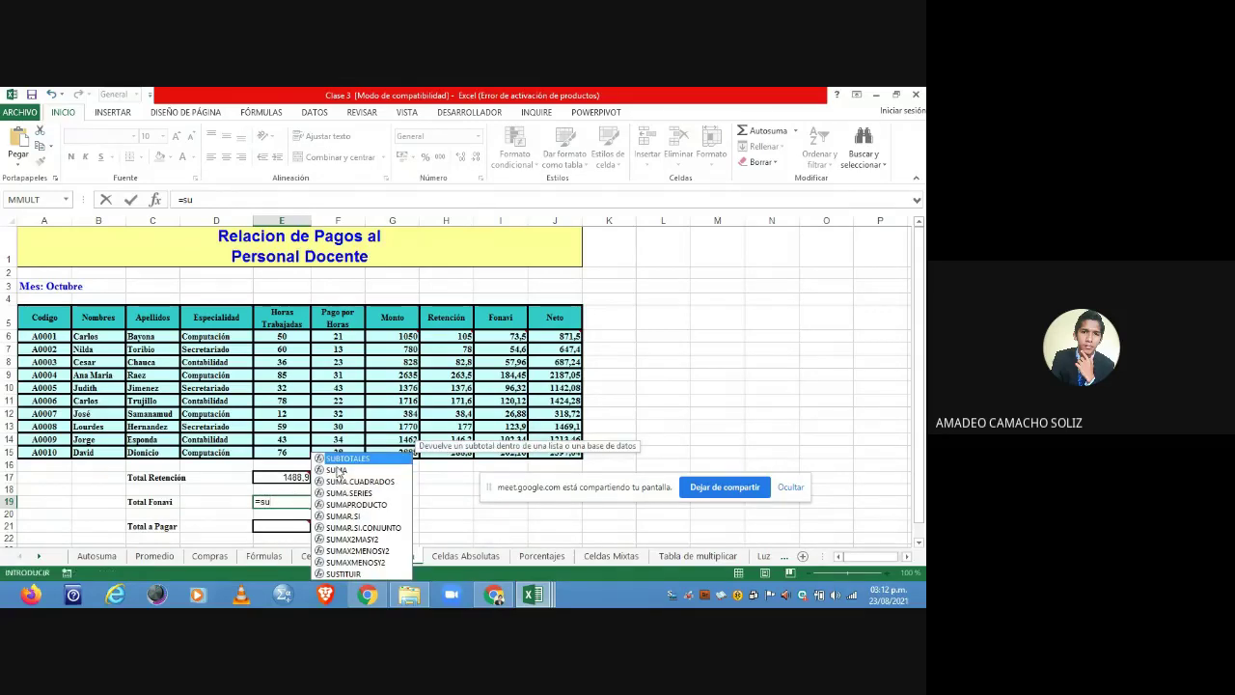
double_click(337, 470)
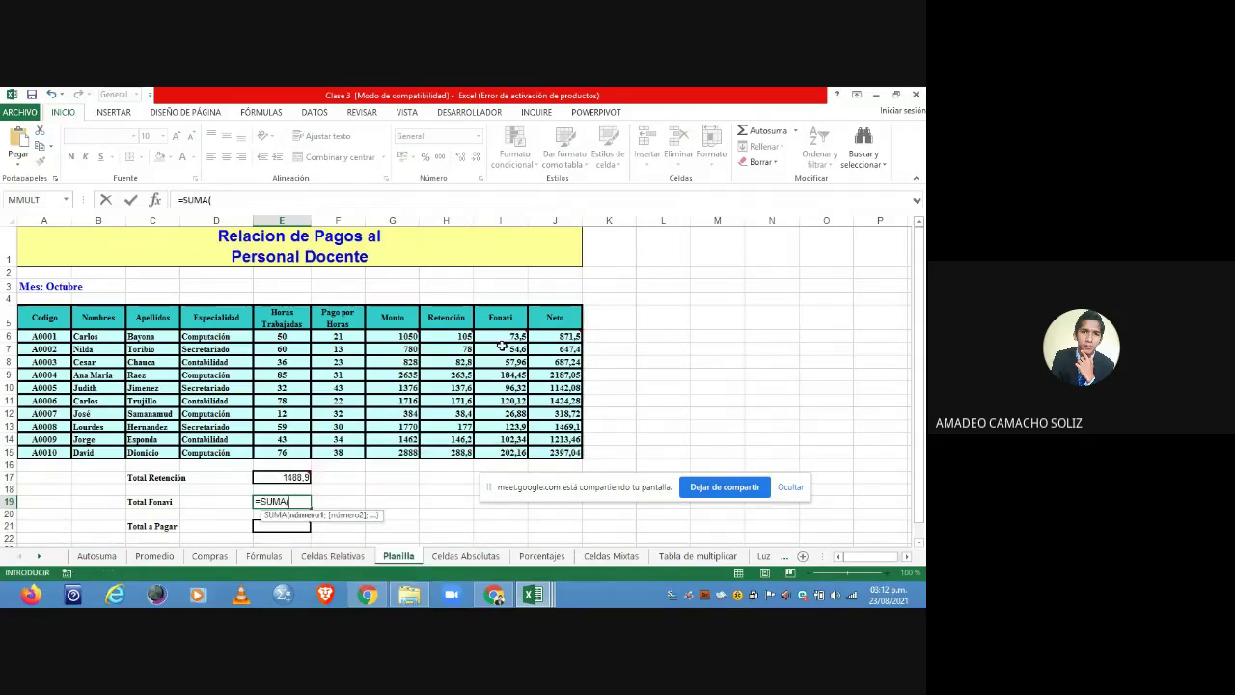
click(506, 336)
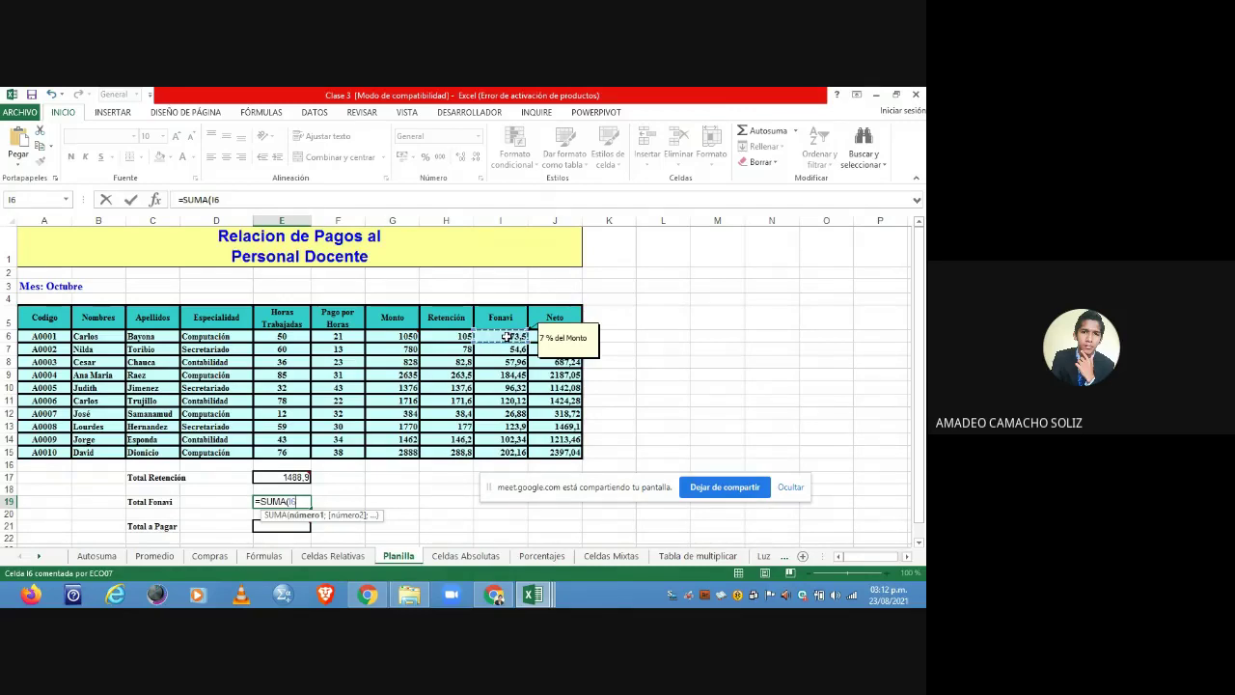
drag(505, 336, 519, 459)
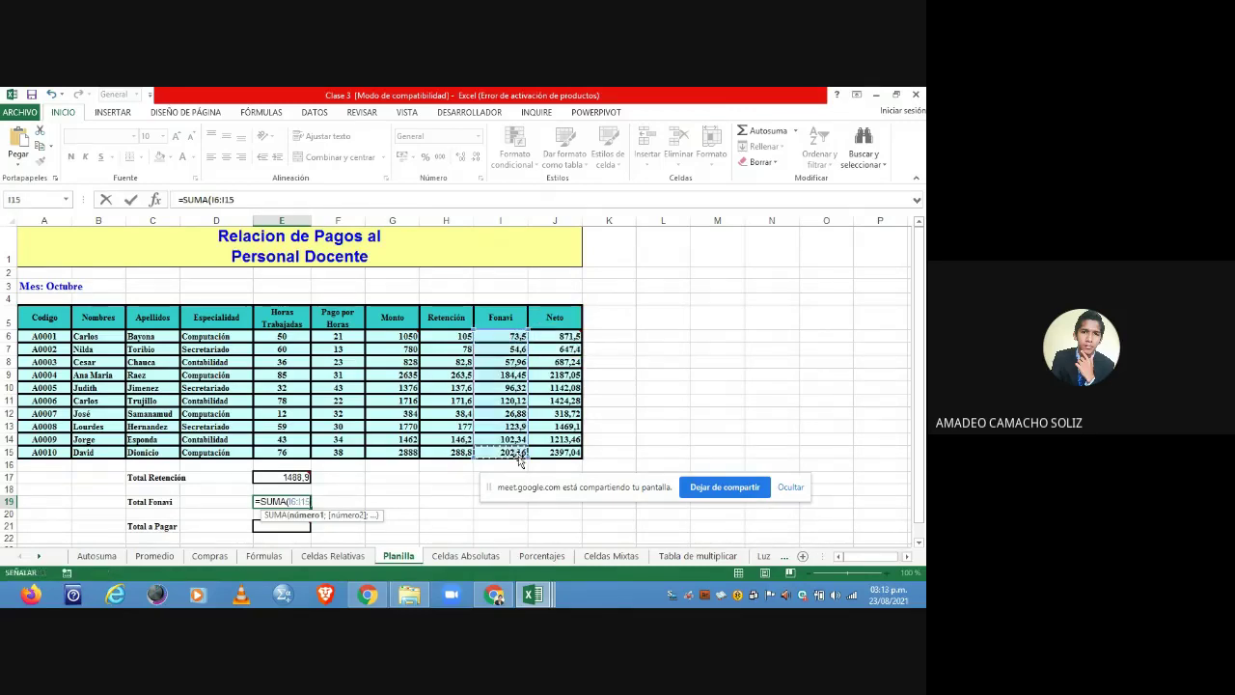
text())
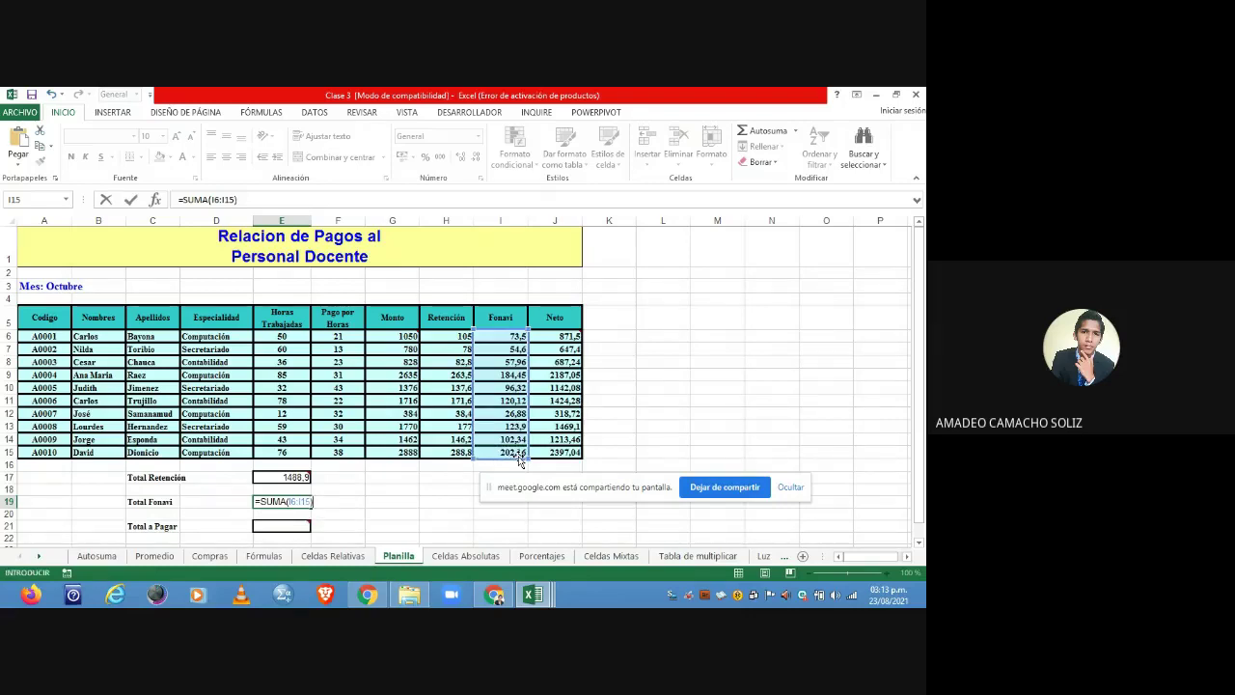
key(Return)
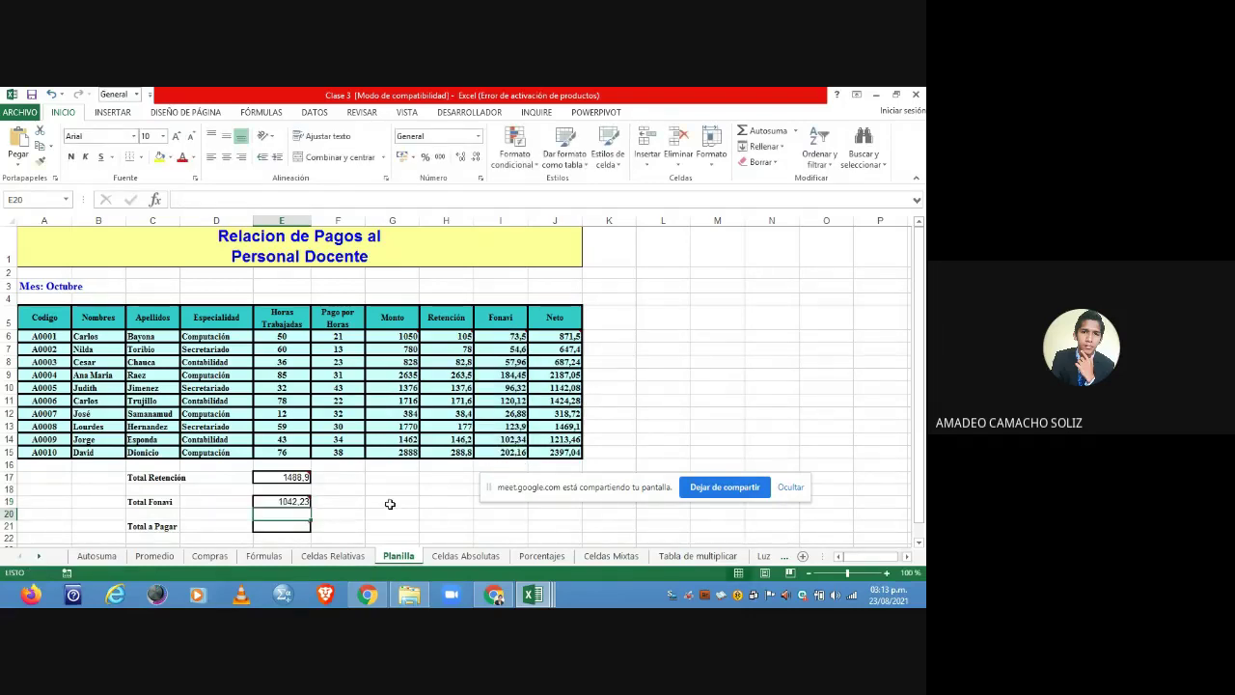
- Calculate Total a Pagar in E21 with =SUMA(J6:J15) and check the entered formula
mouse_move(290, 522)
click(296, 528)
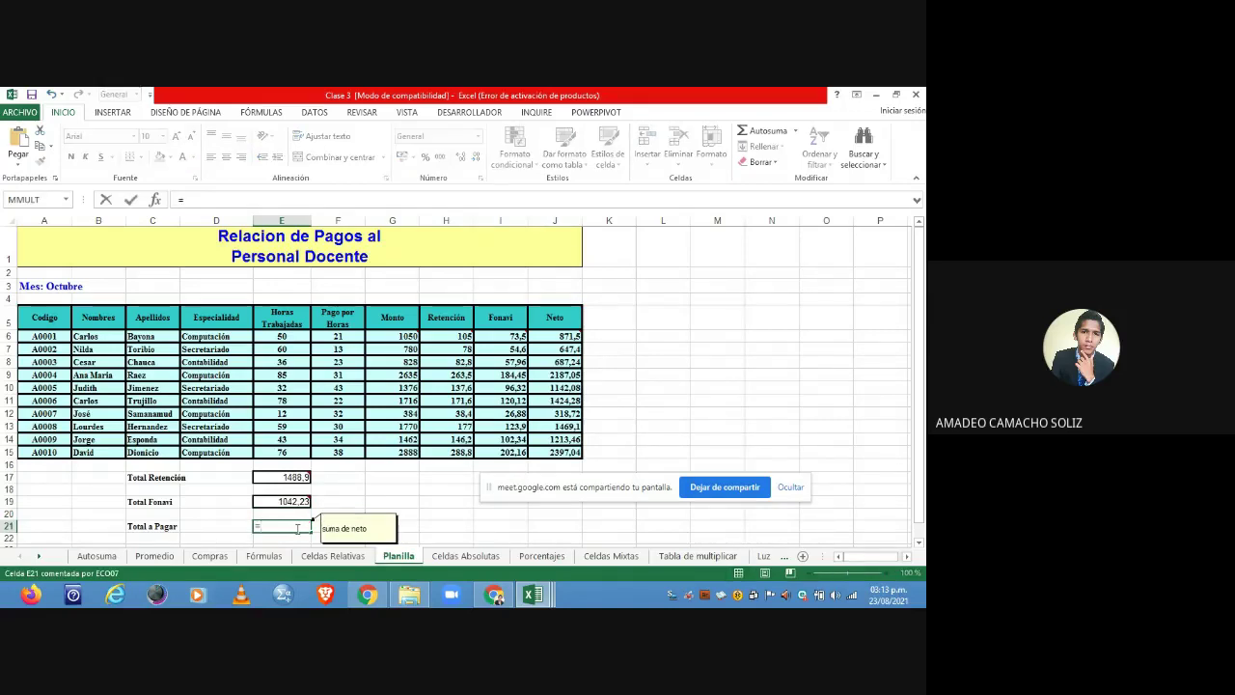
text(()
text(sum)
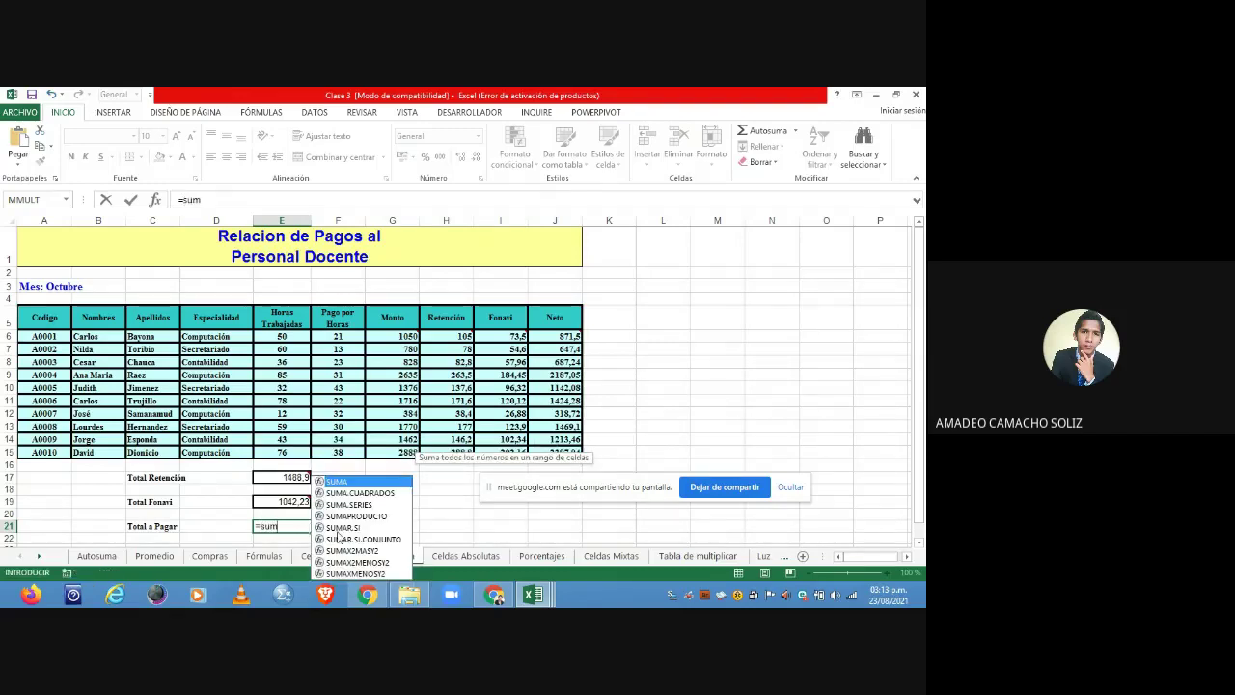
double_click(358, 482)
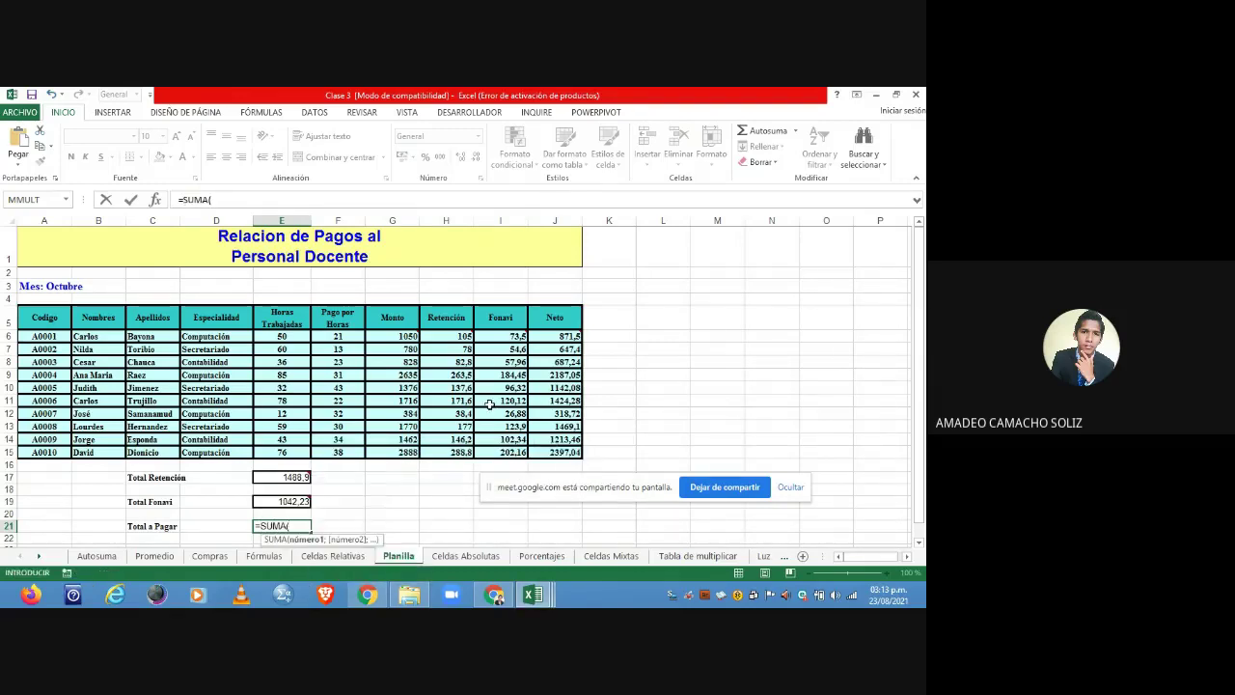
click(572, 337)
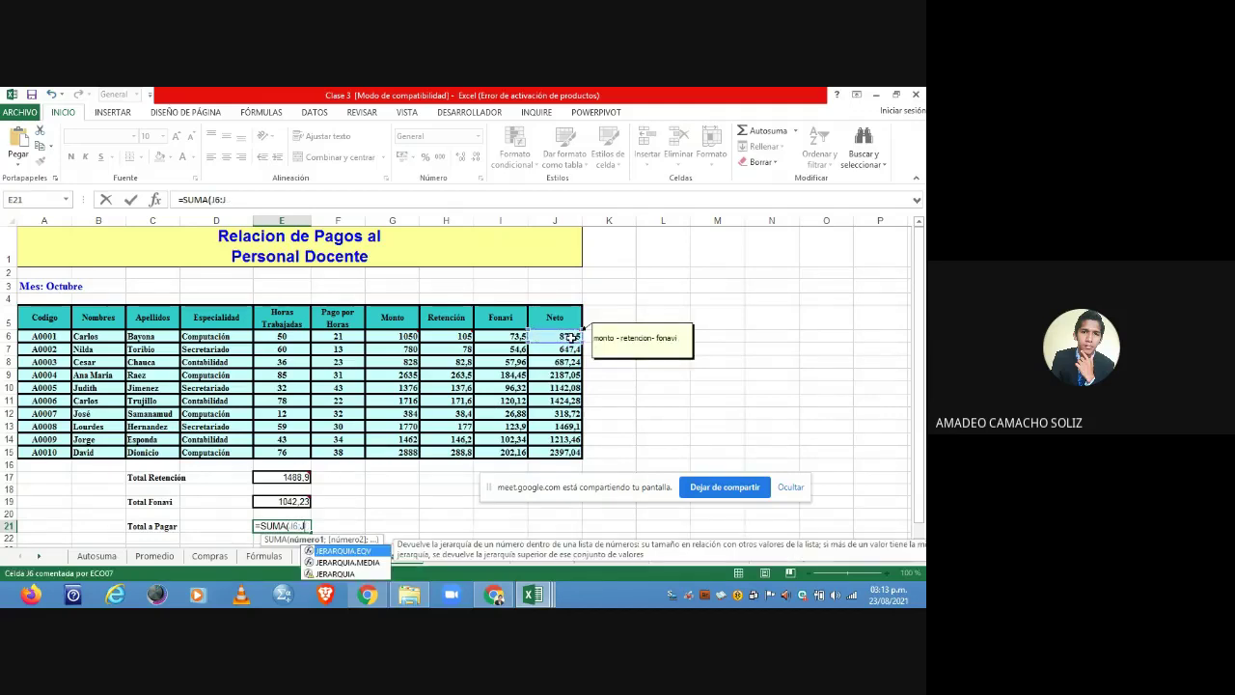
key(BackSpace)
key(BackSpace)
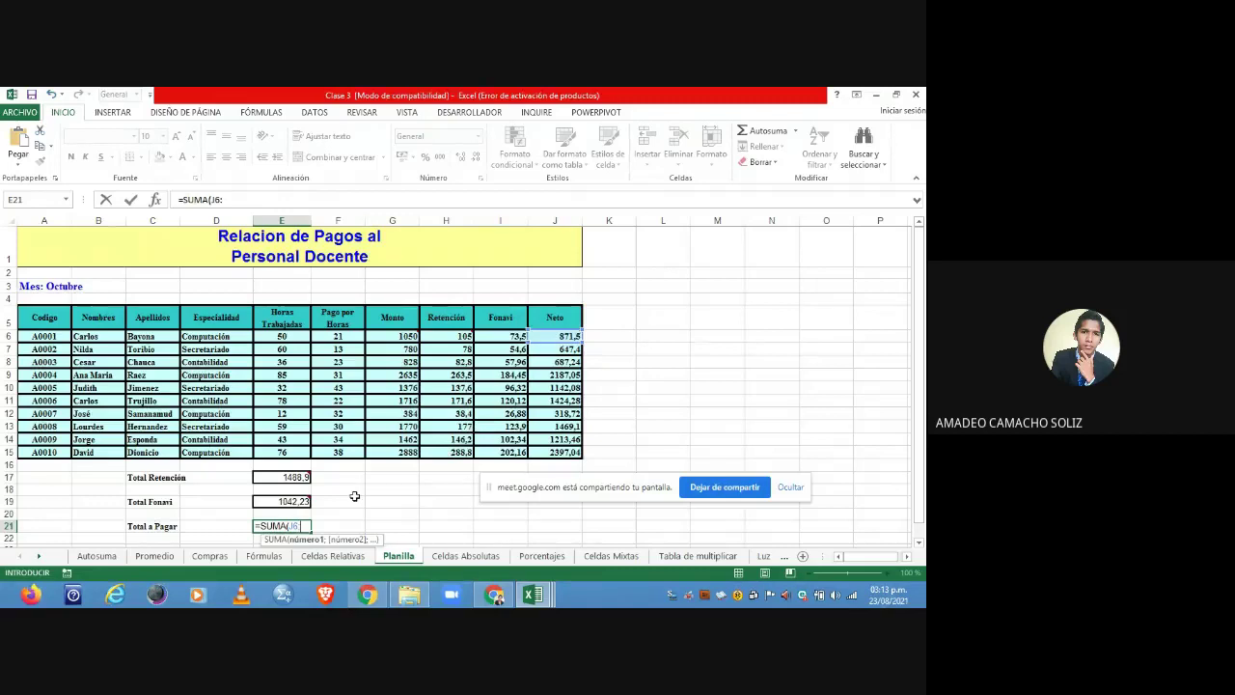
click(563, 450)
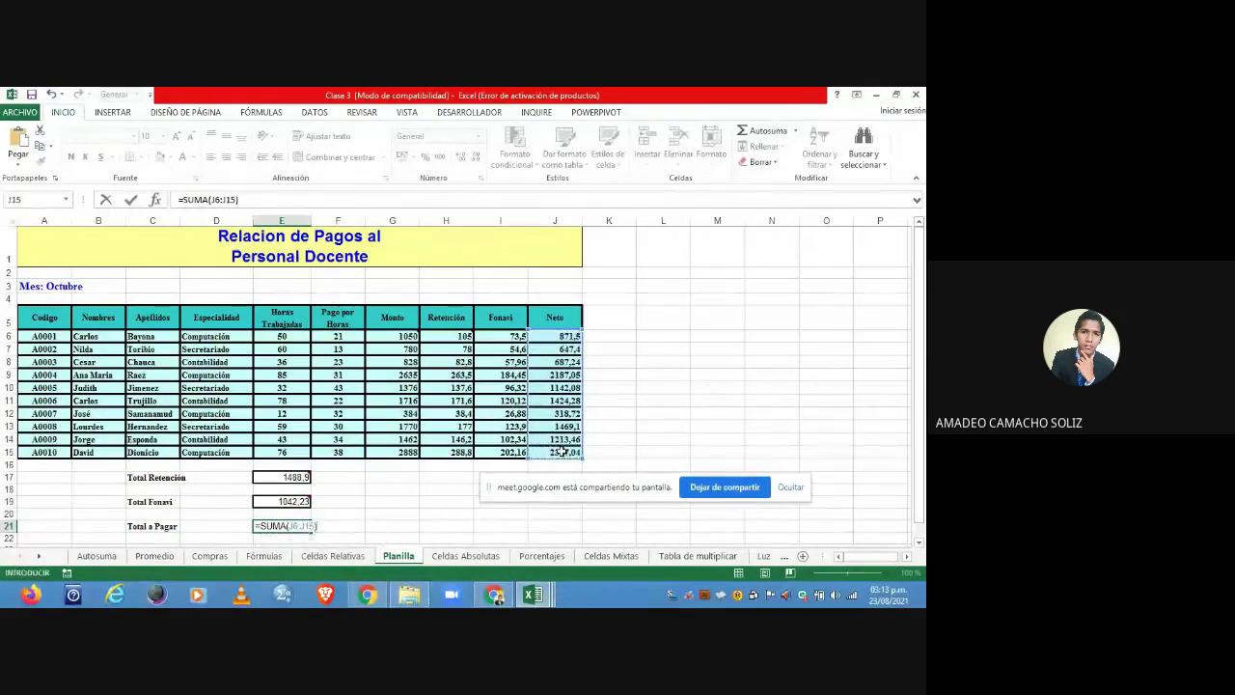
key(Return)
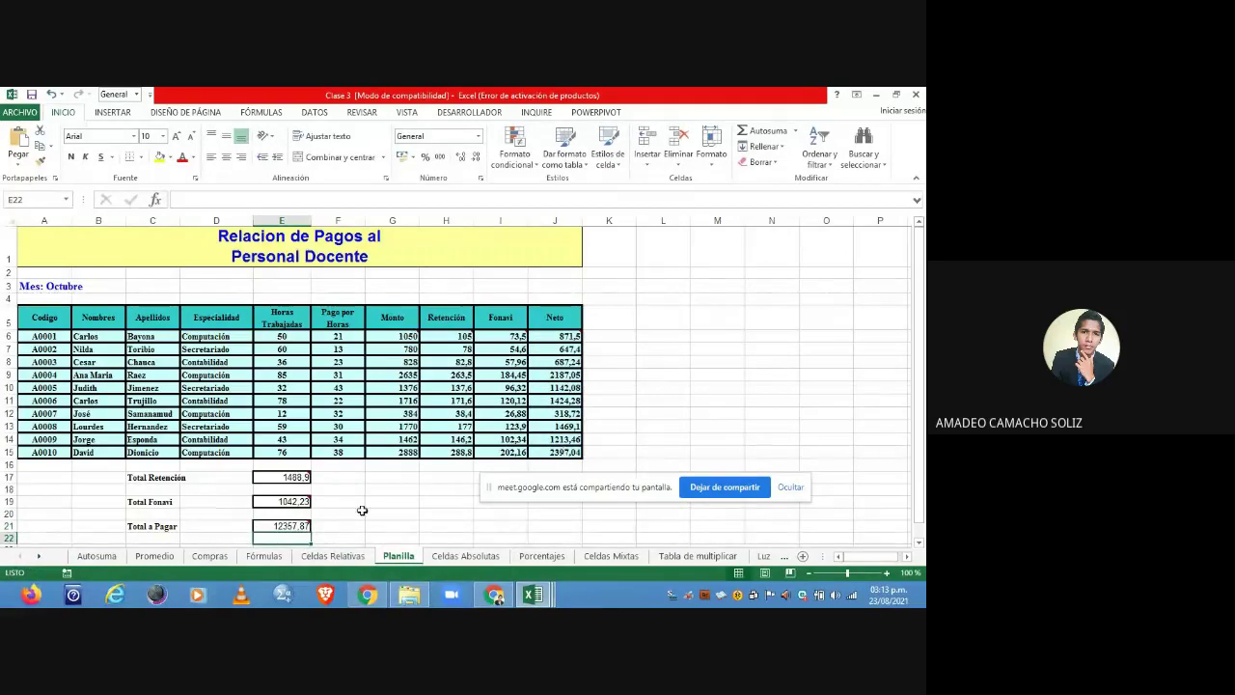
click(292, 526)
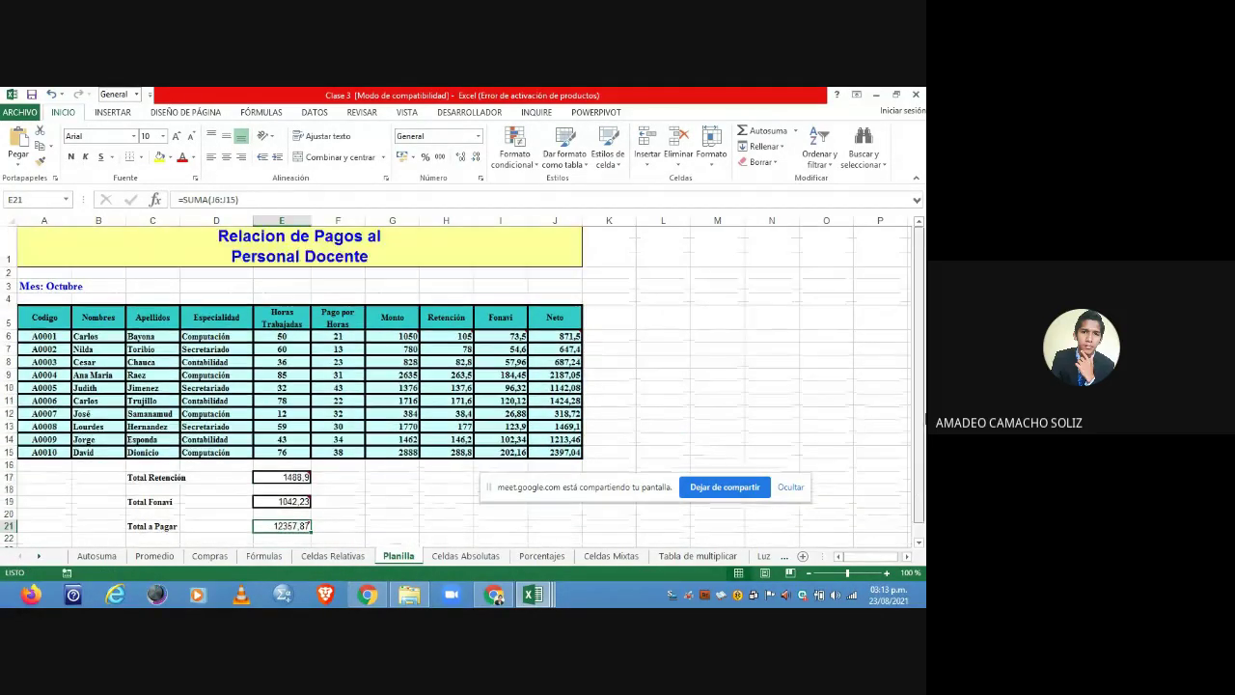
click(462, 316)
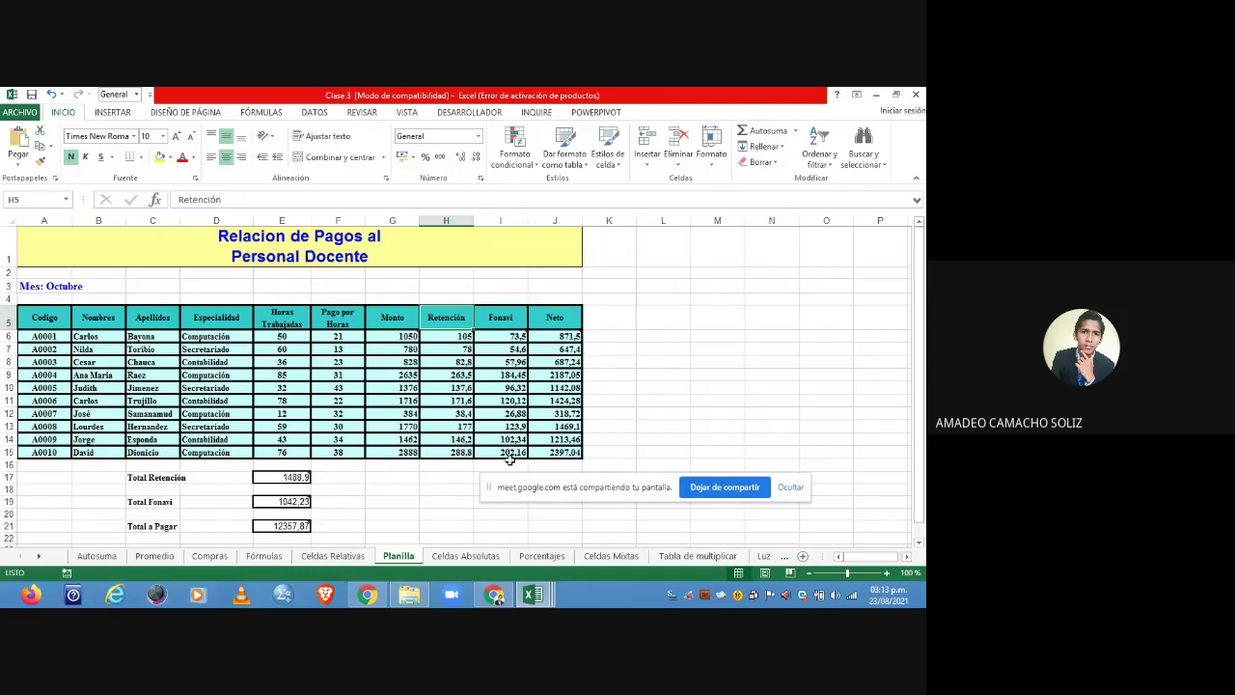
- View the Celdas Absolutas exercise, and examine the relative references in the Monto and Fonavi formulas on Planilla for comparison
click(465, 556)
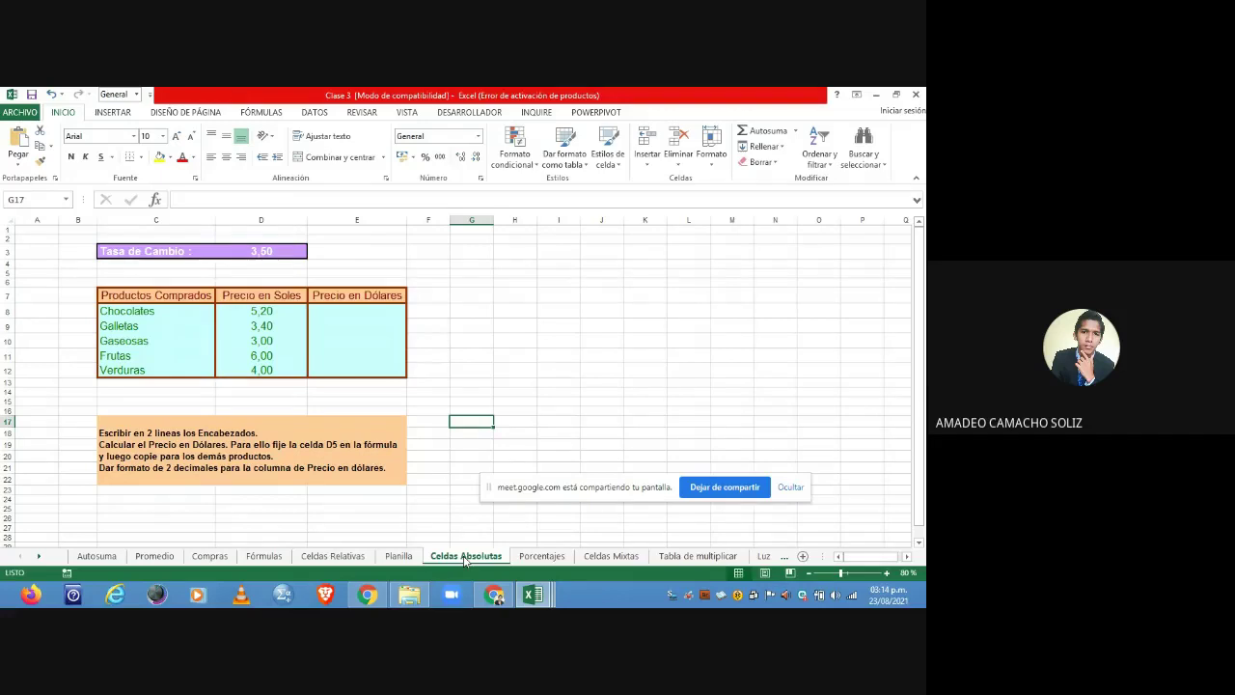
click(346, 307)
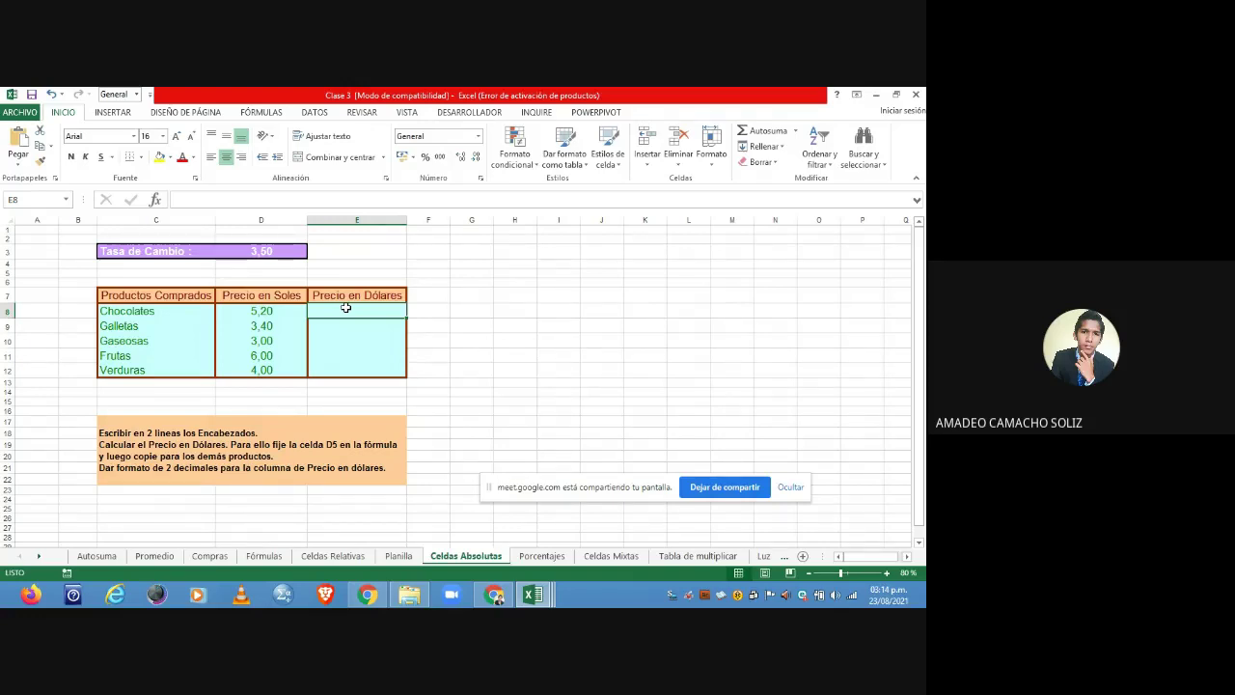
click(397, 557)
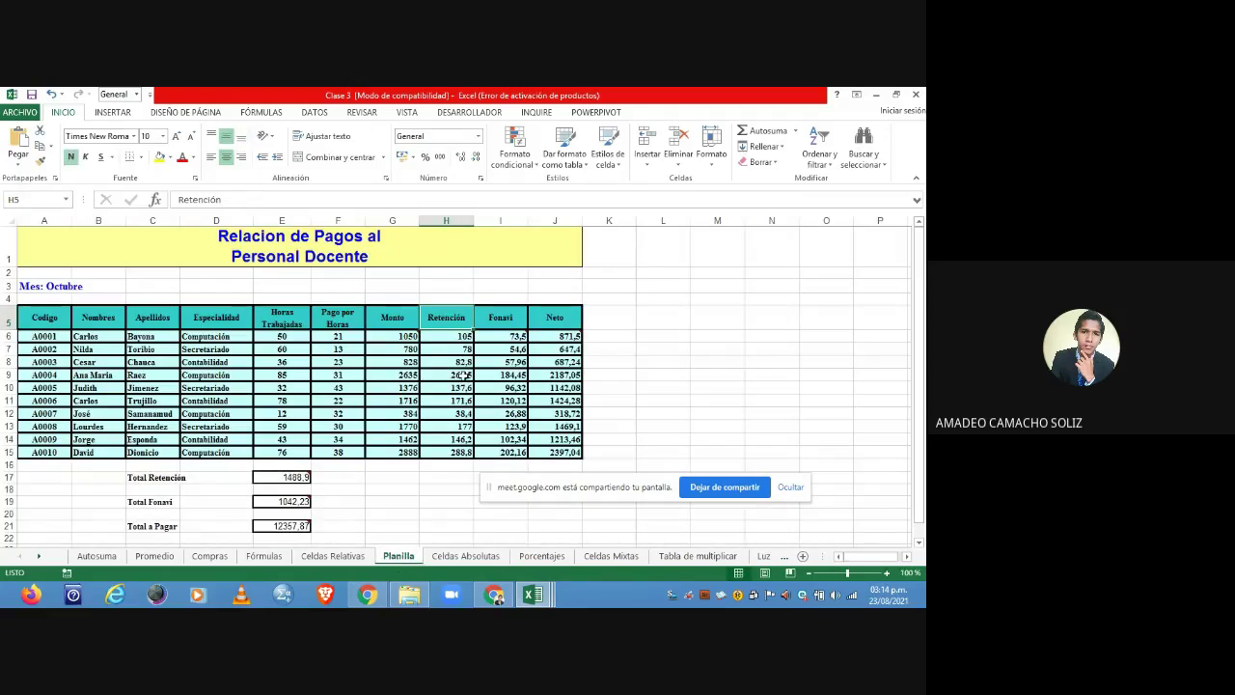
click(400, 336)
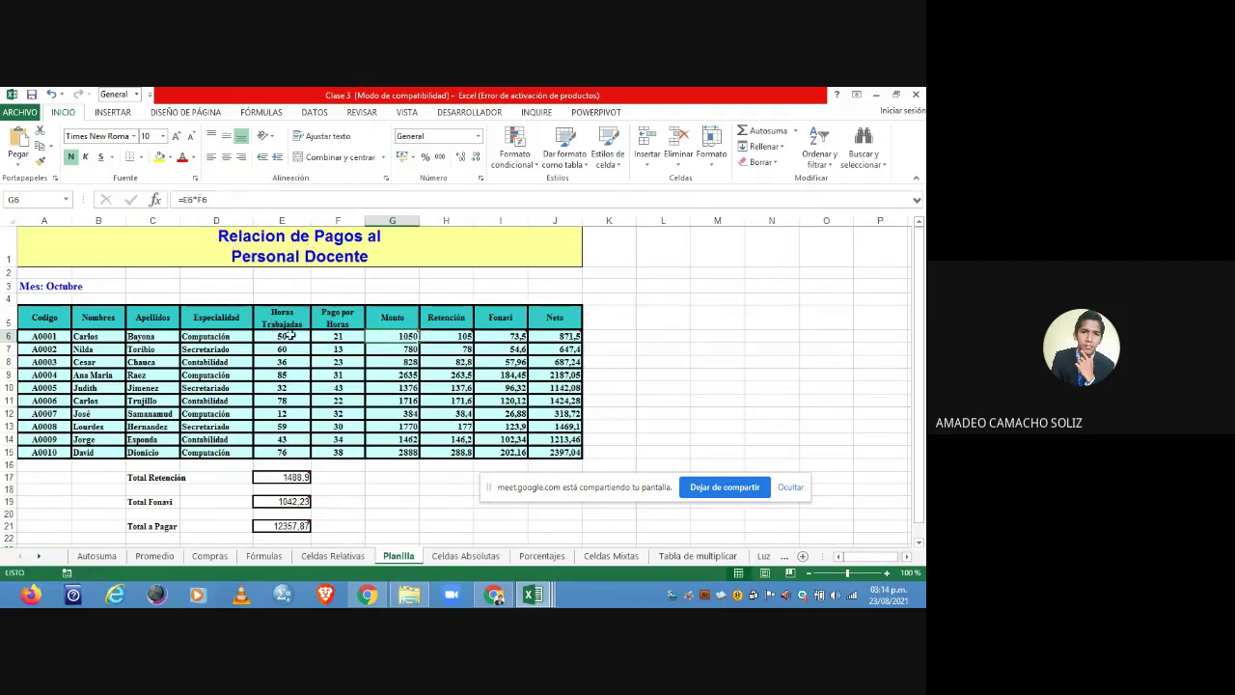
click(408, 350)
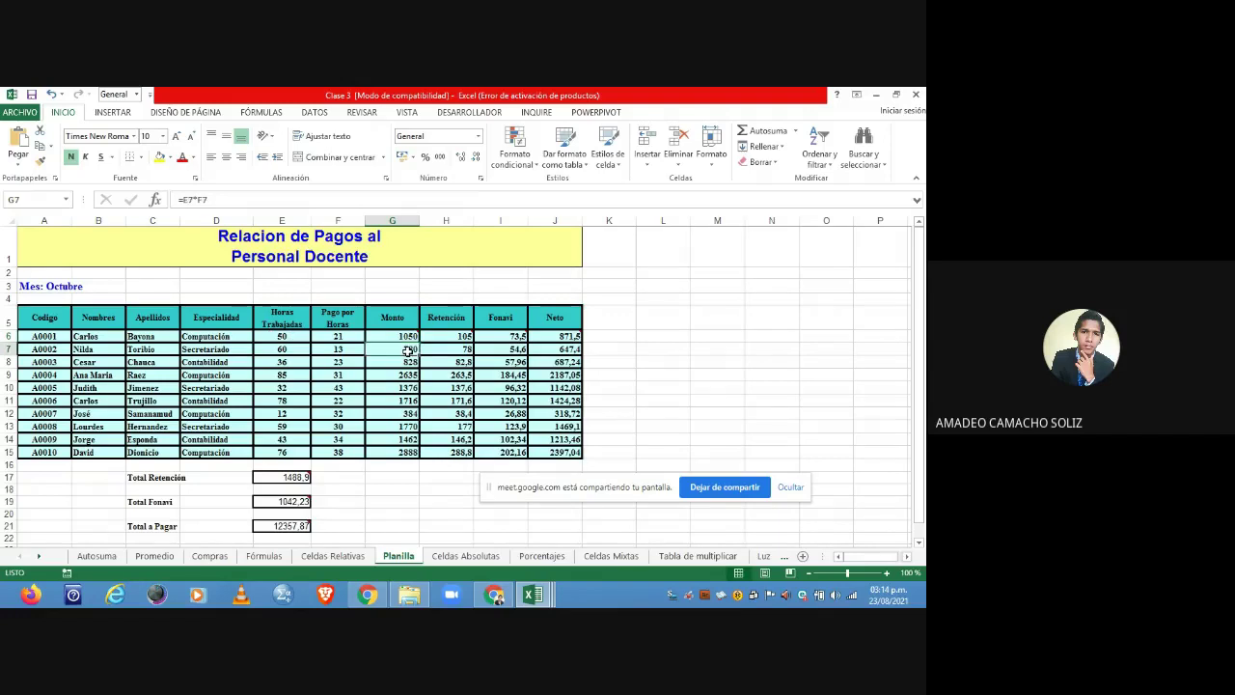
click(516, 361)
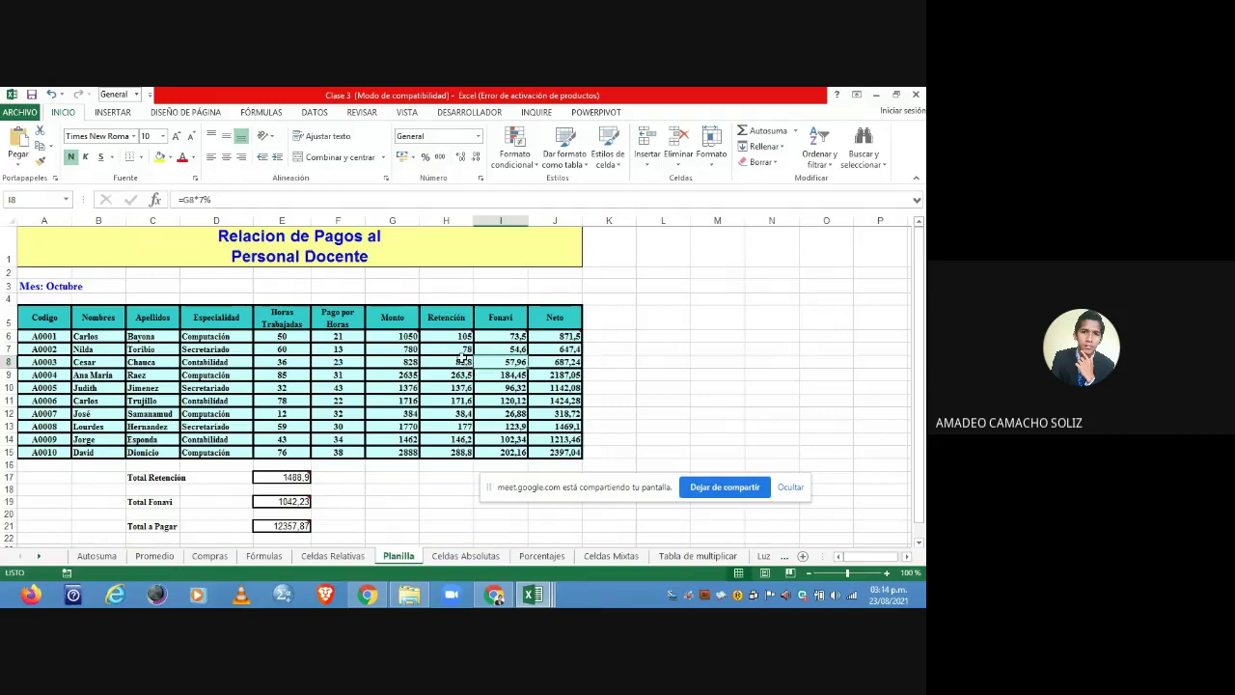
click(521, 388)
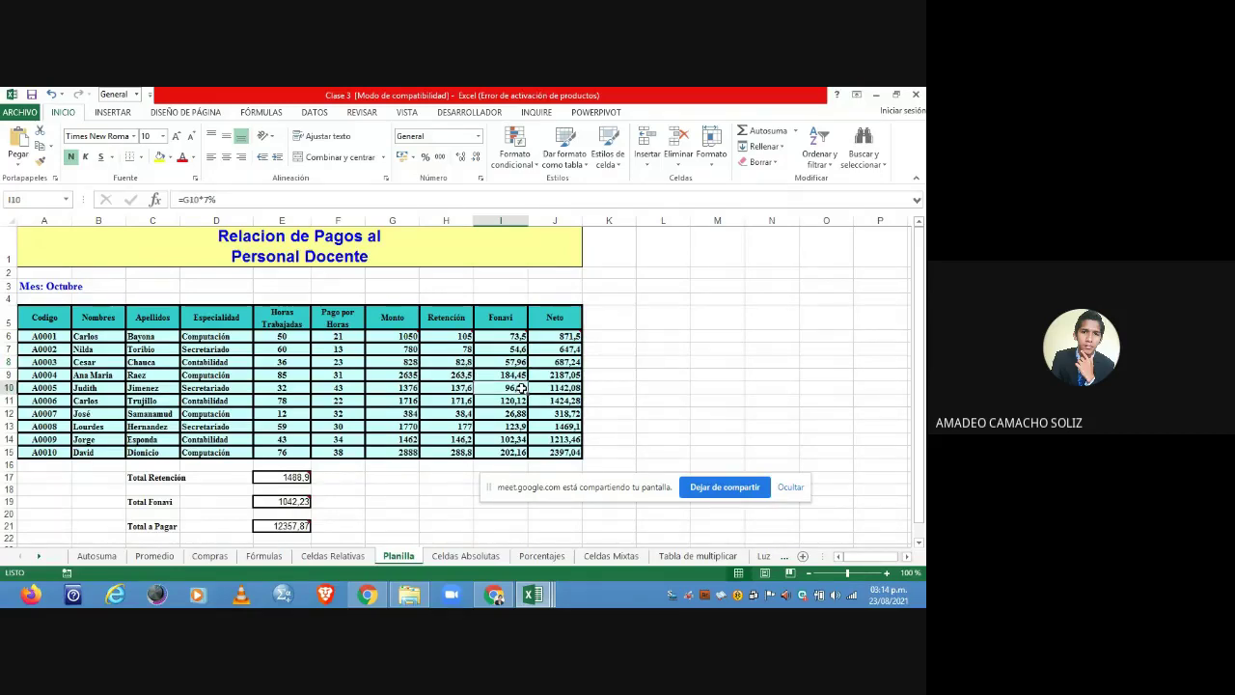
- On the Celdas Absolutas sheet, calculate the Chocolates Precio en Dólares in E8 with =D8*D3
click(461, 557)
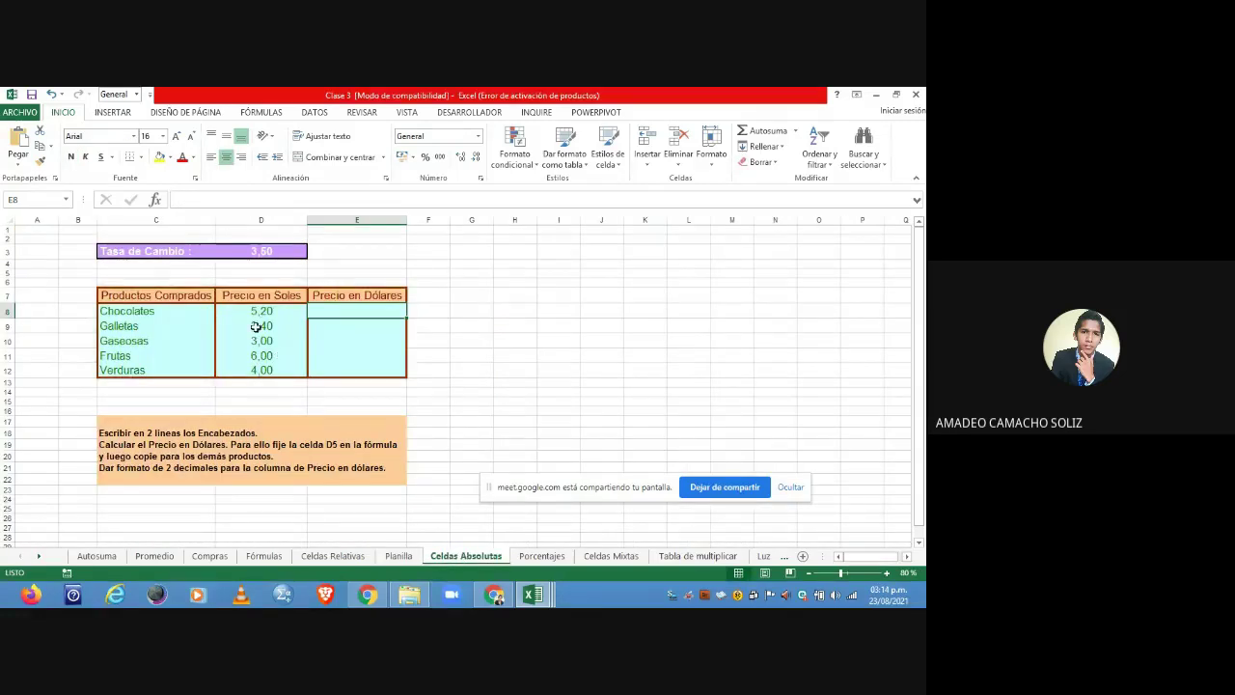
click(278, 251)
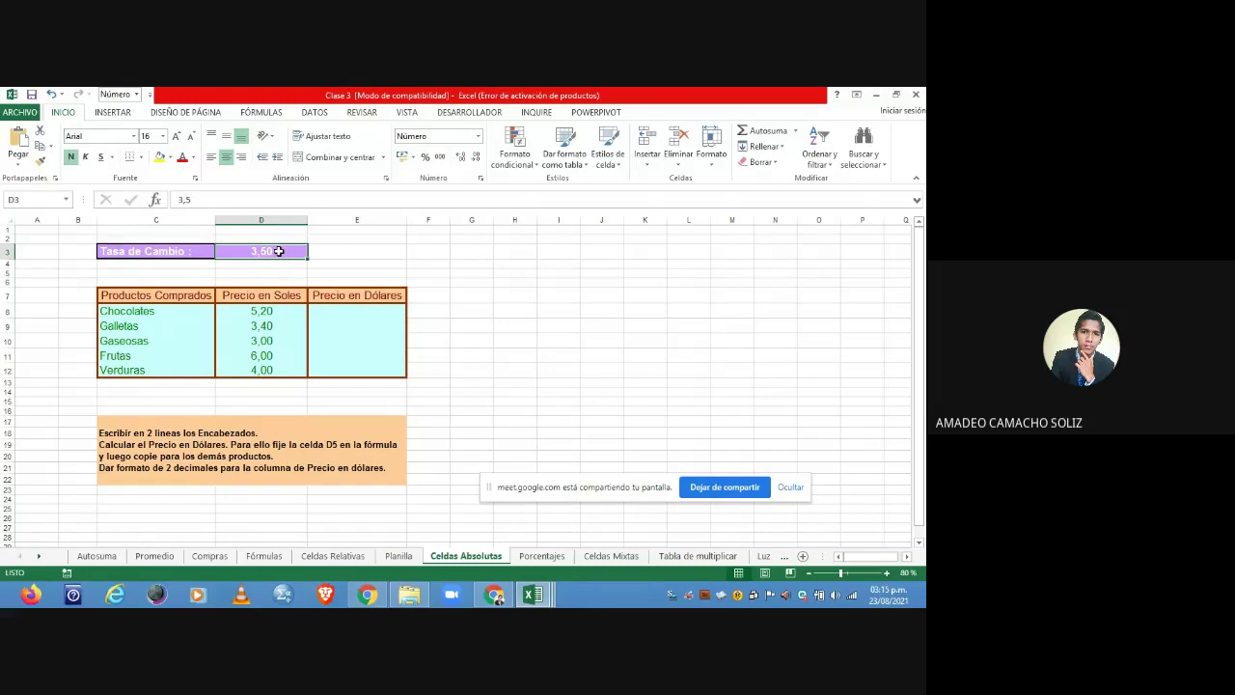
click(377, 312)
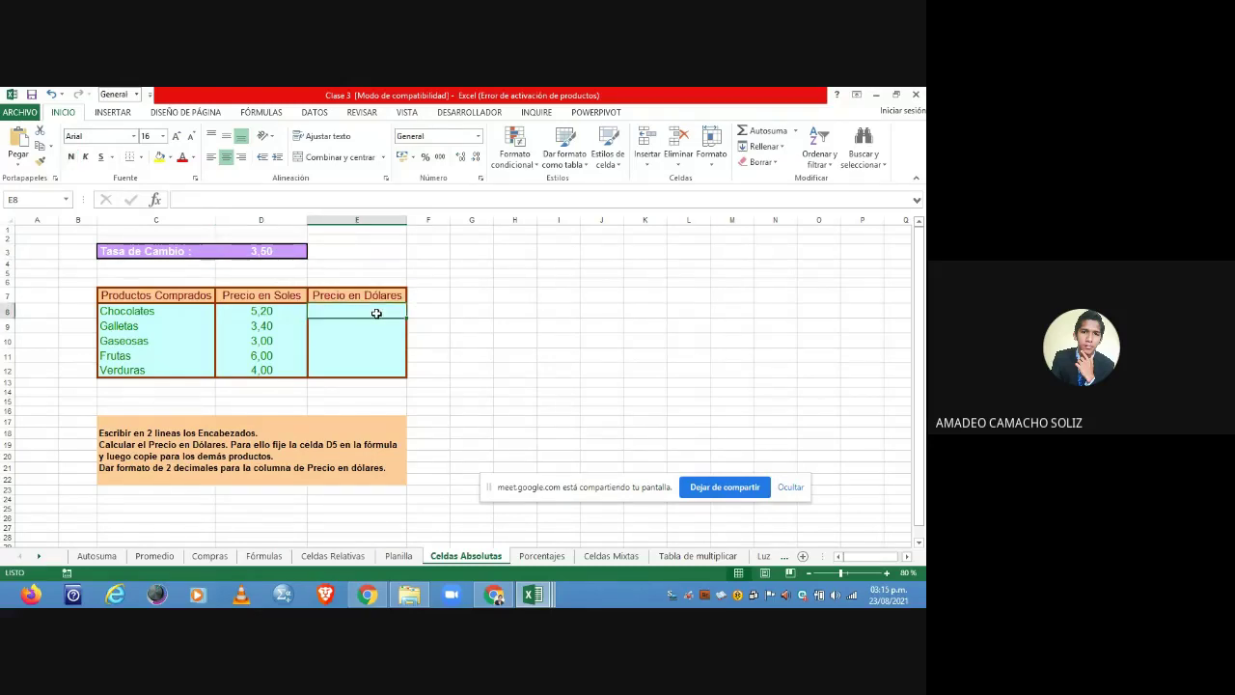
text(=)
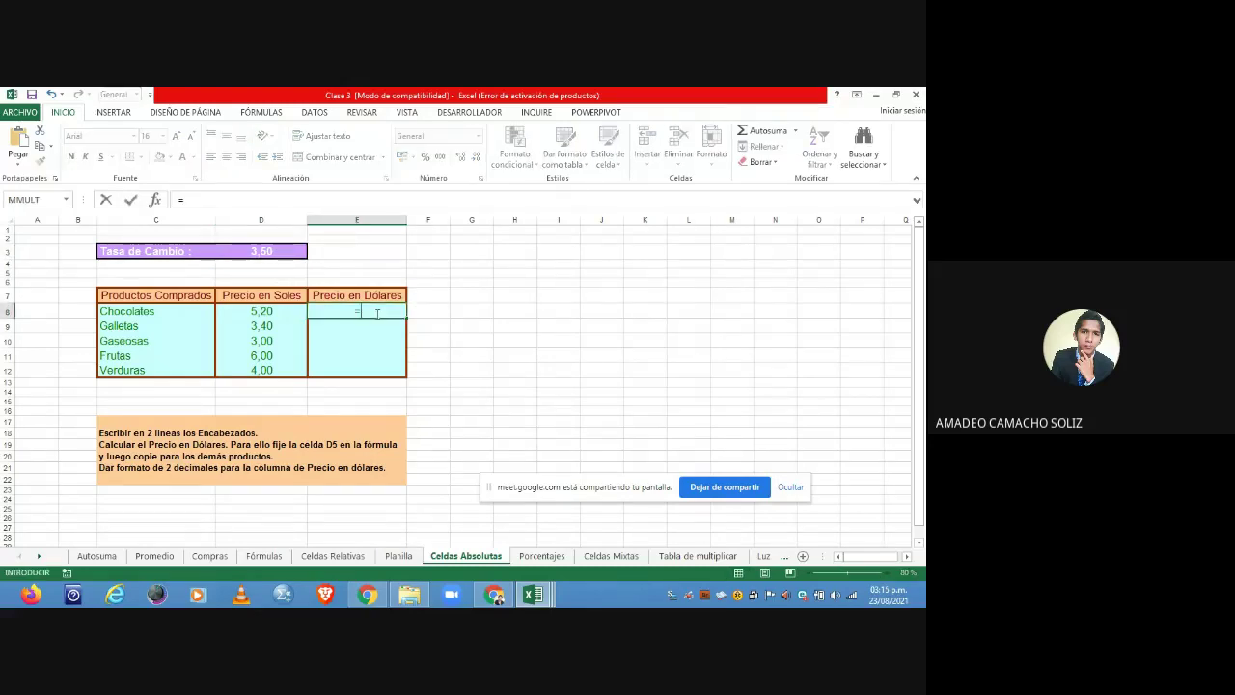
click(253, 312)
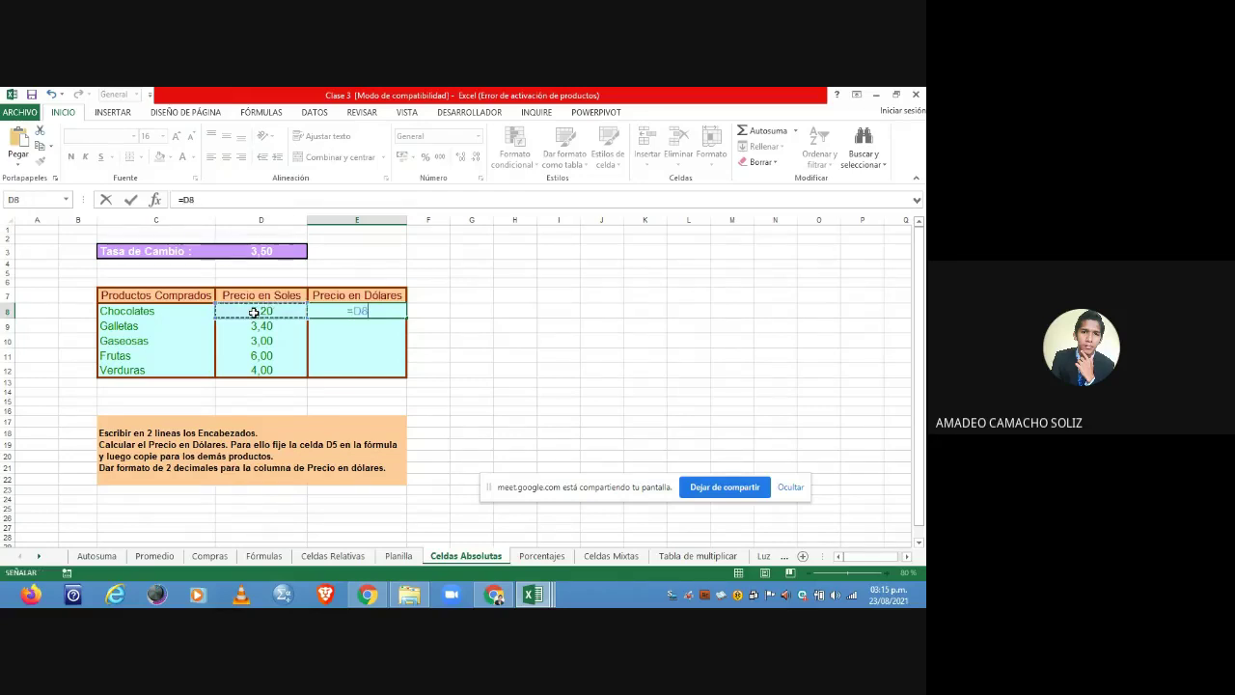
text(*)
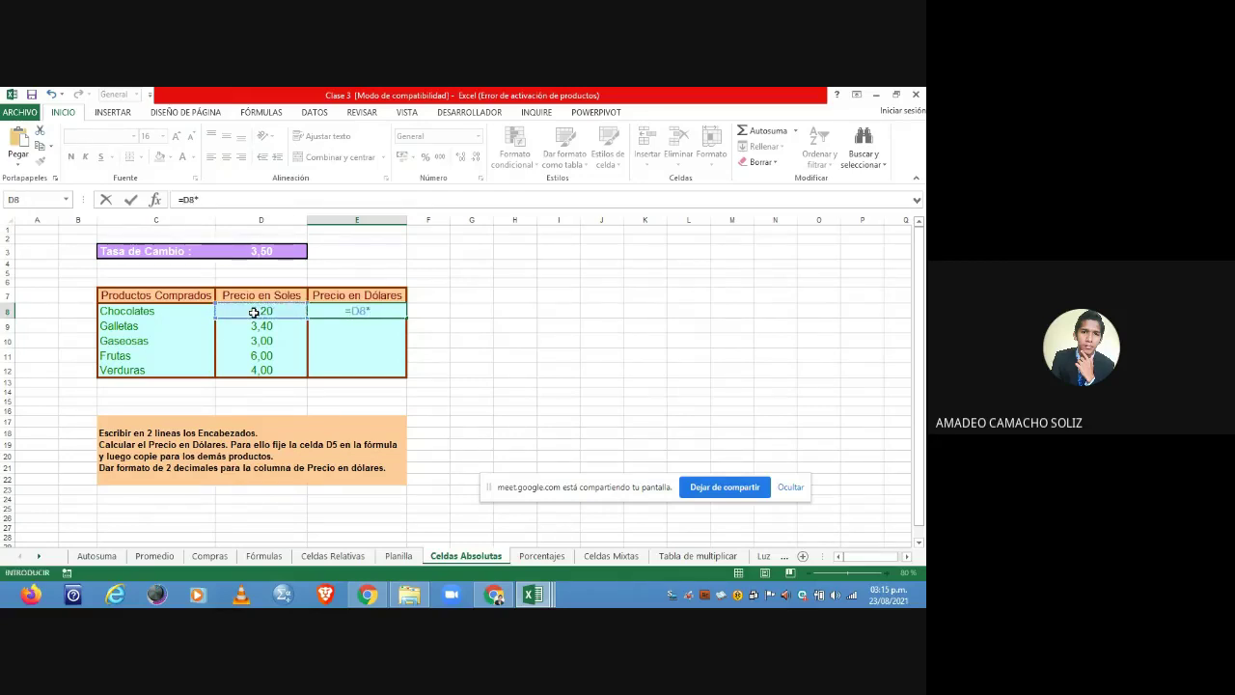
click(265, 251)
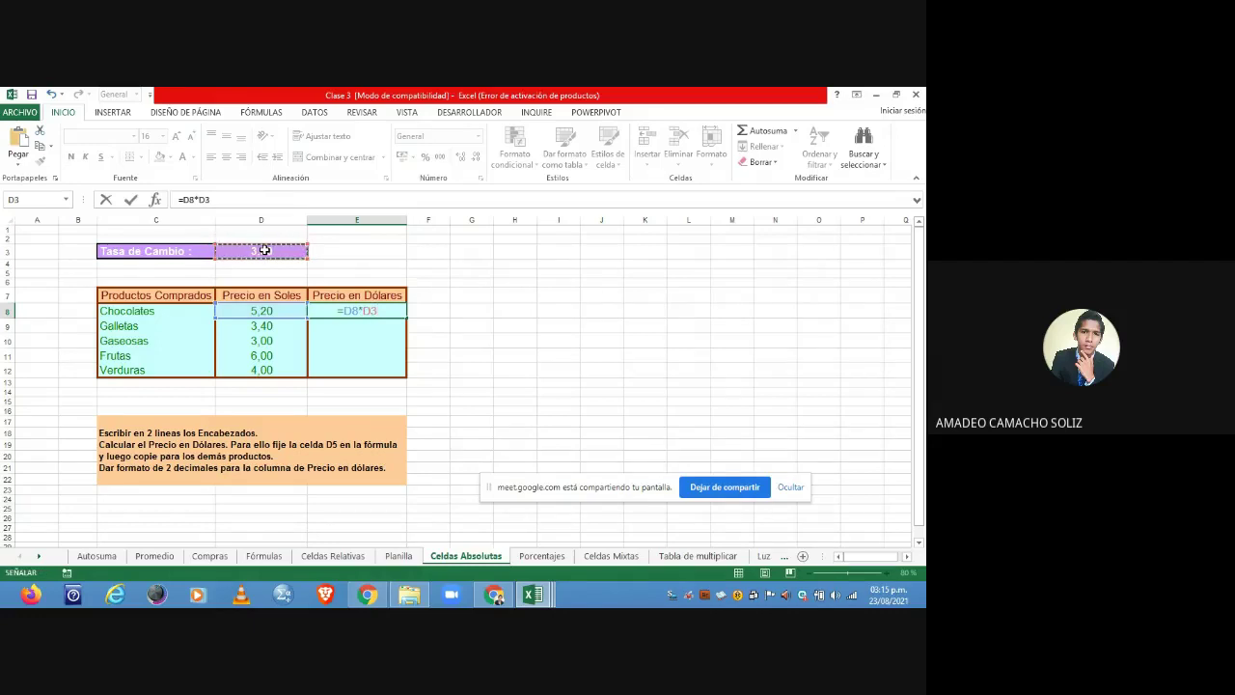
key(Return)
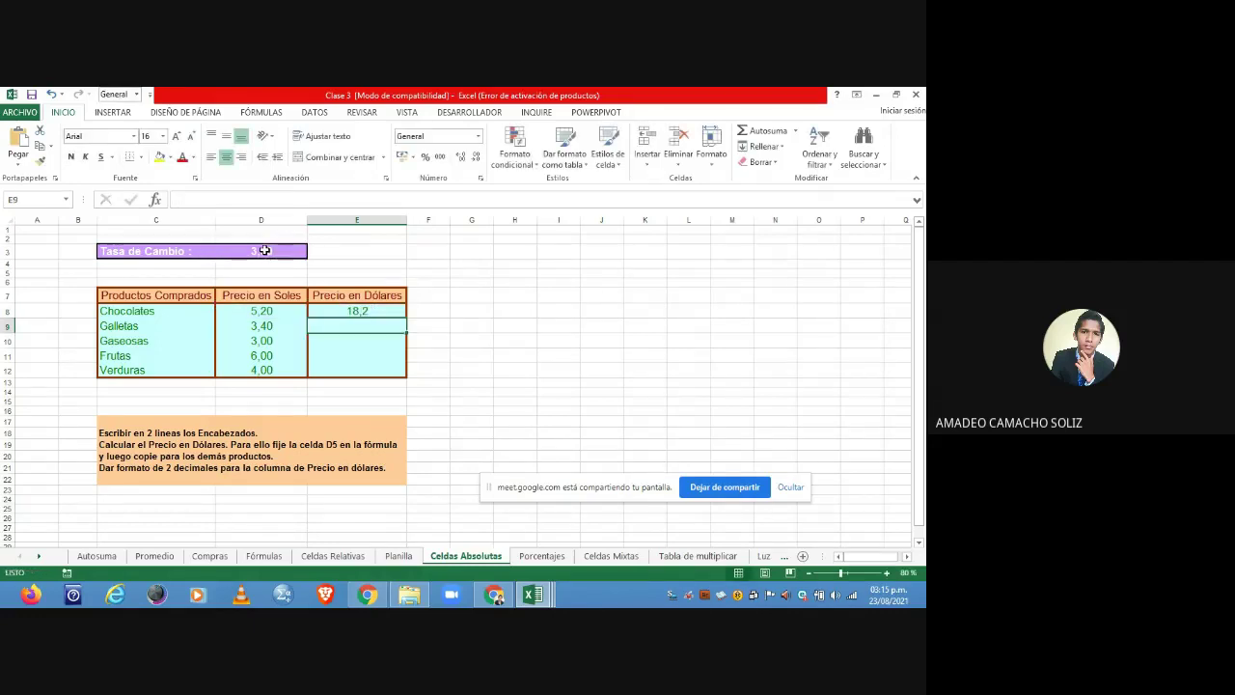
click(346, 312)
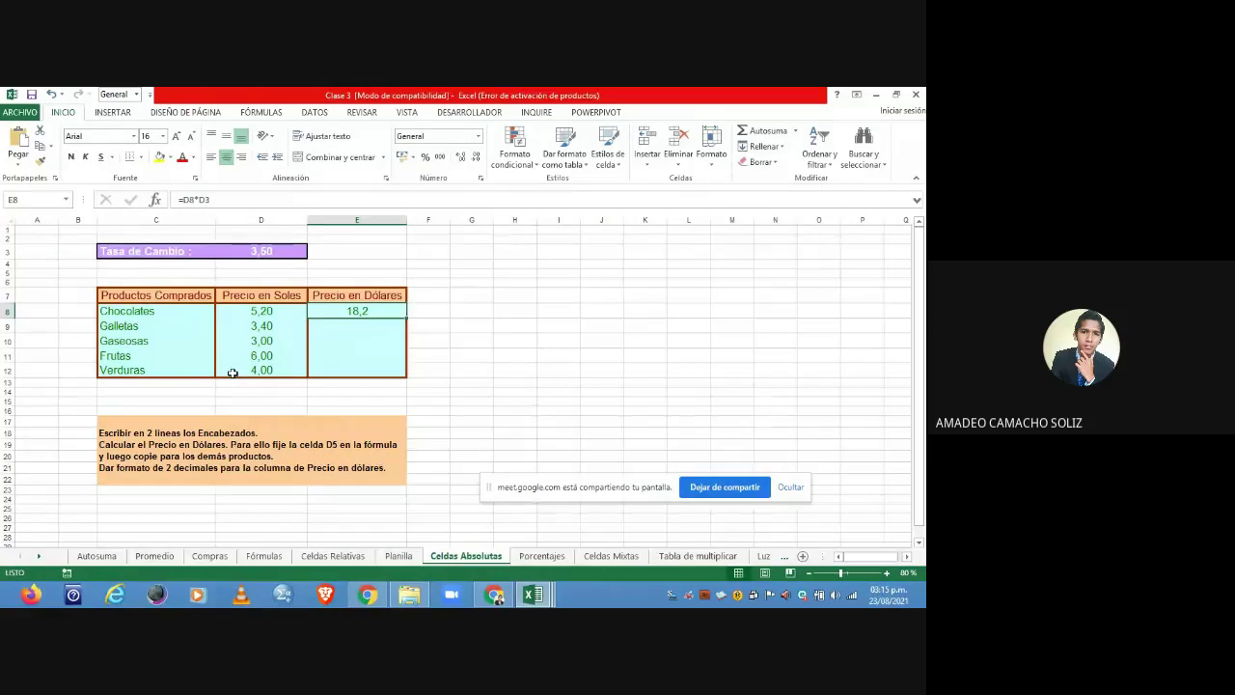
- Correct the instruction text in C19 so it says to fix cell D3 in the formula
click(317, 445)
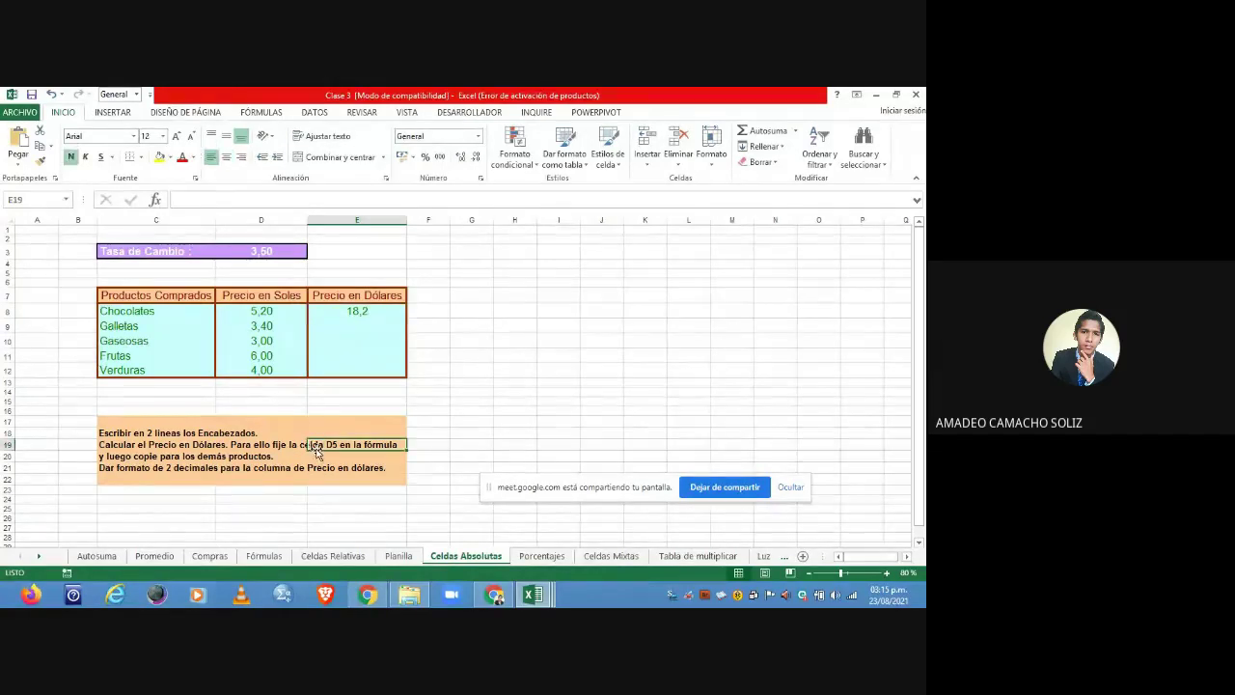
click(117, 444)
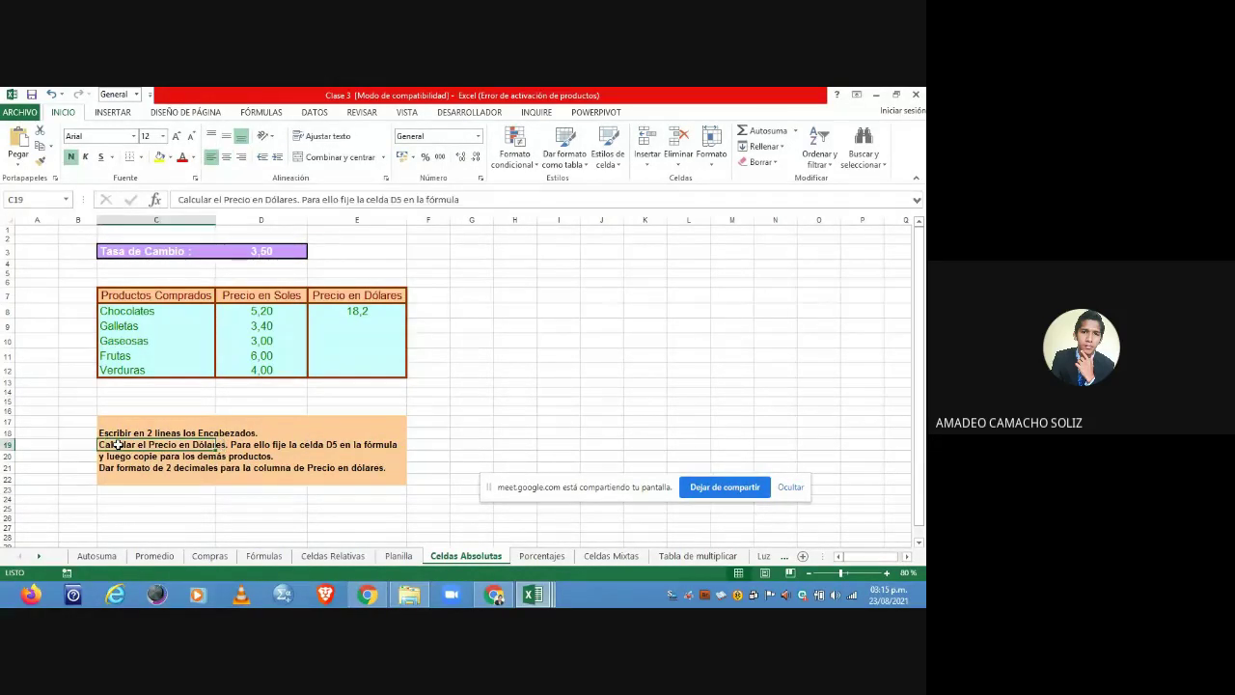
click(404, 198)
key(BackSpace)
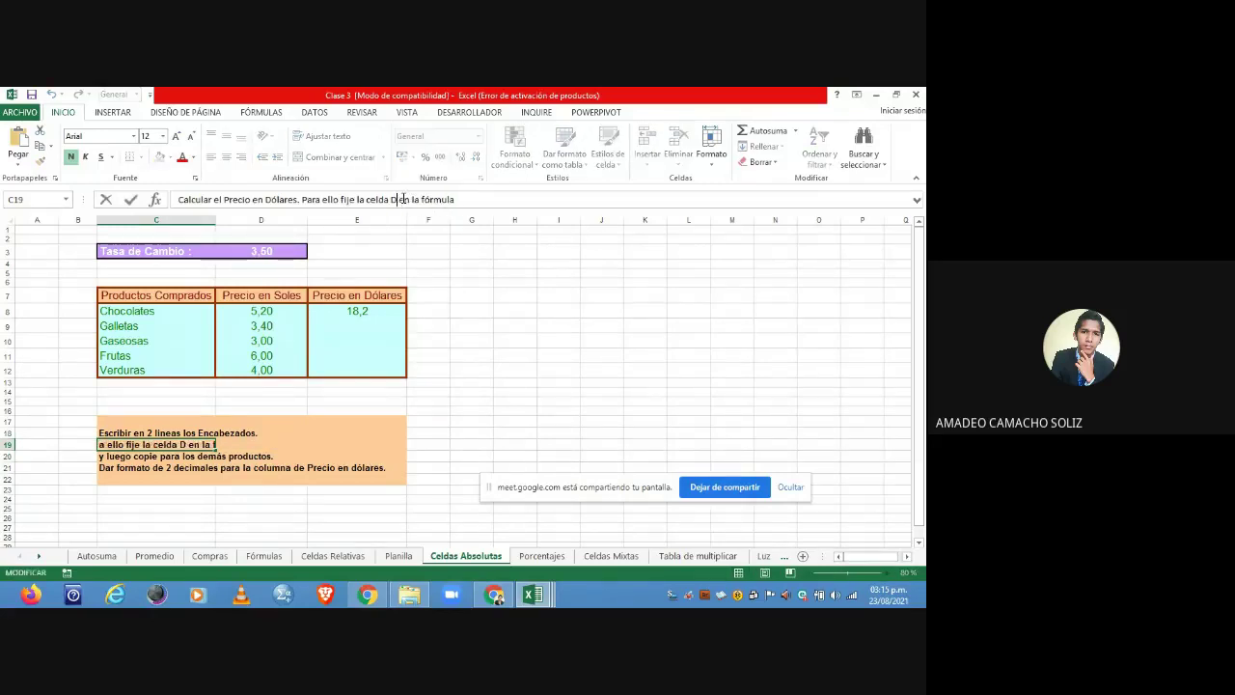
text(3)
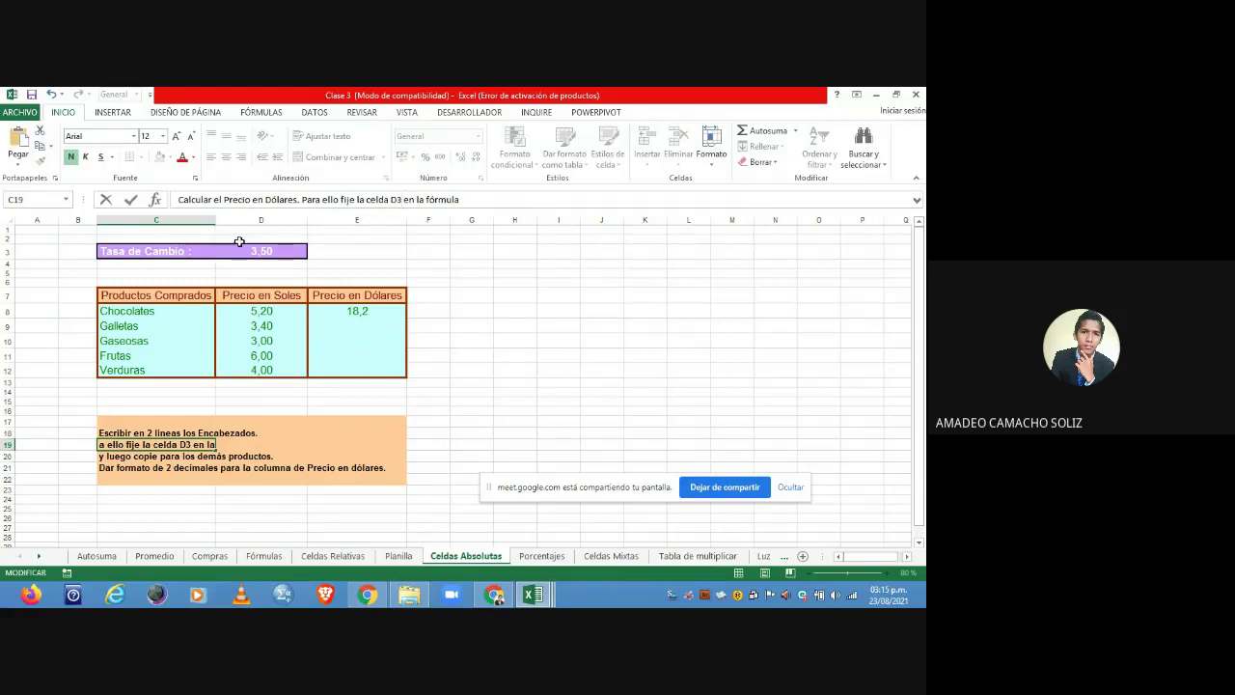
key(Return)
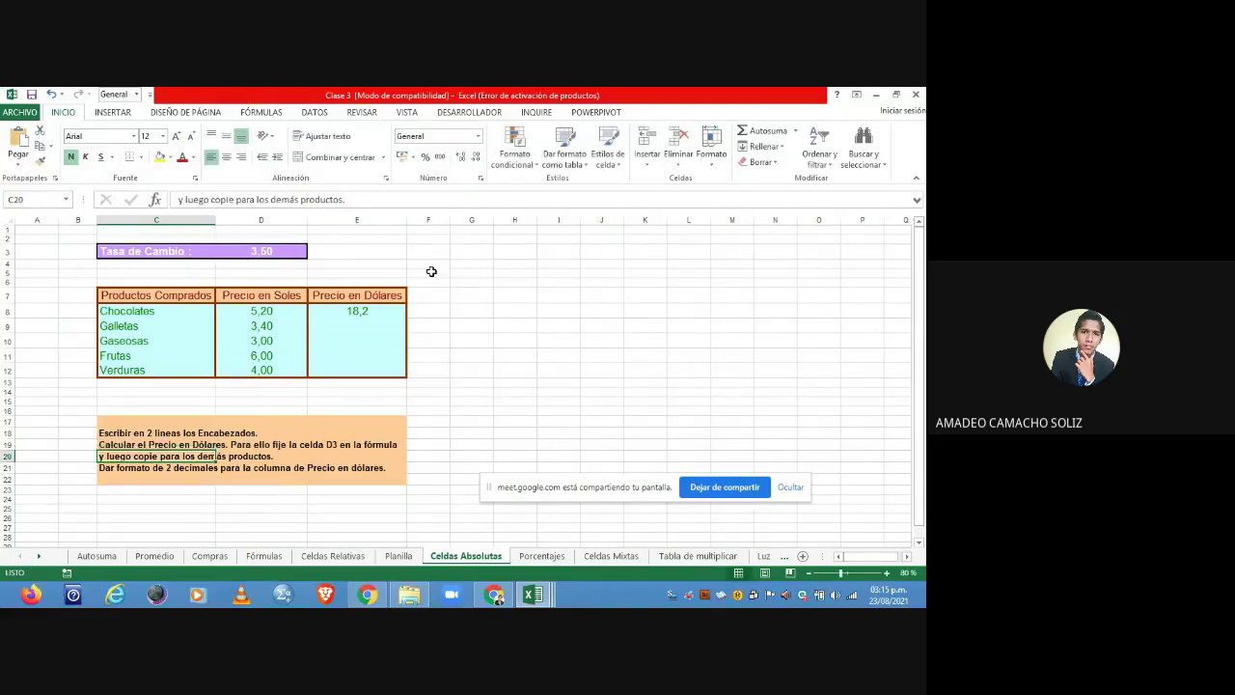
- Copy the Precio en Dólares formula from E8 down to E12 and compare the references in E9 and E8
click(357, 312)
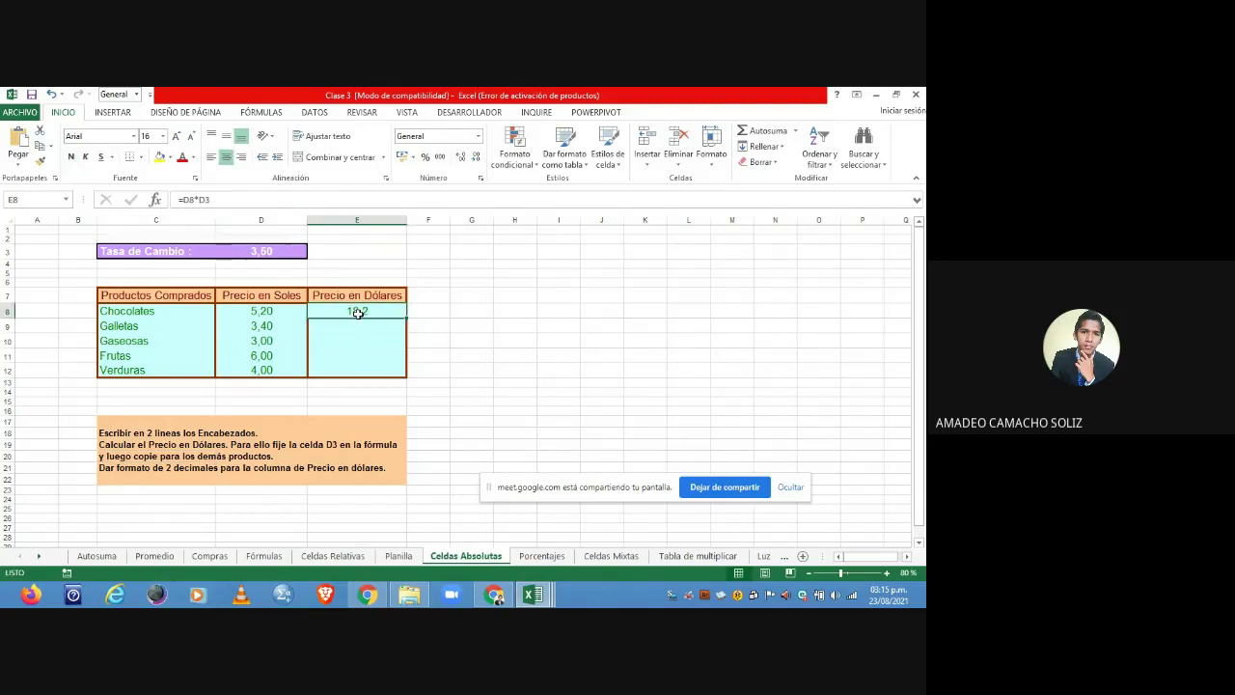
drag(405, 317, 400, 375)
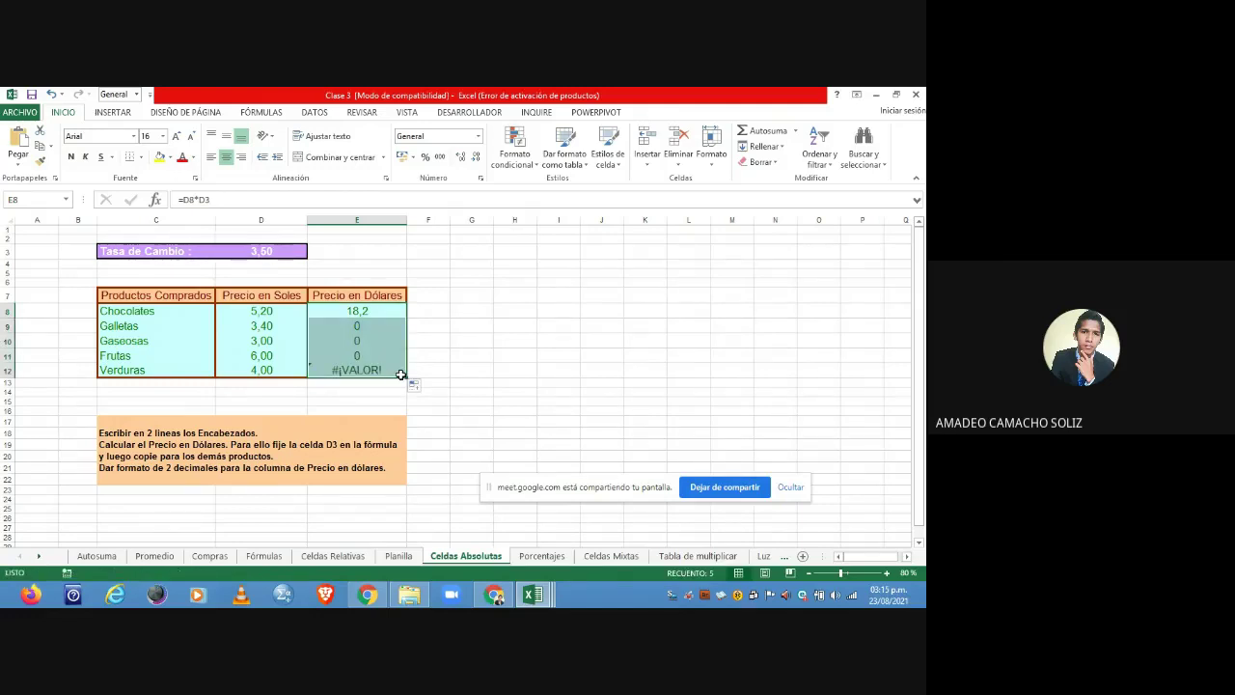
click(358, 323)
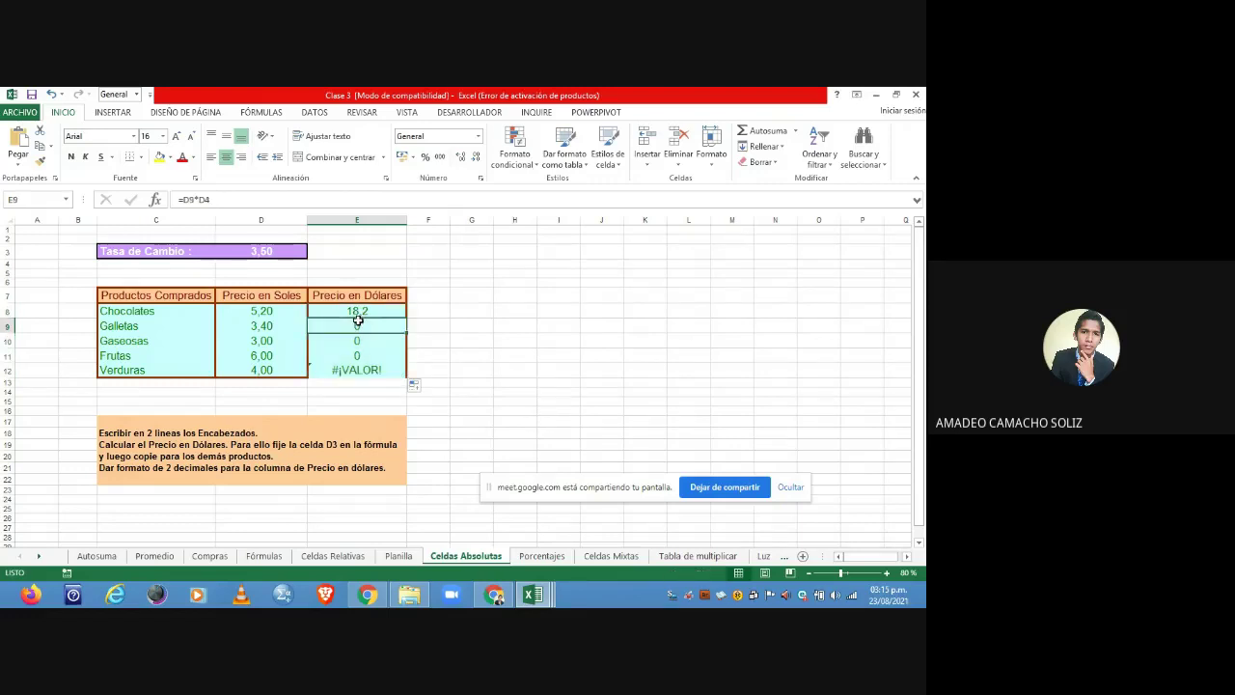
click(357, 311)
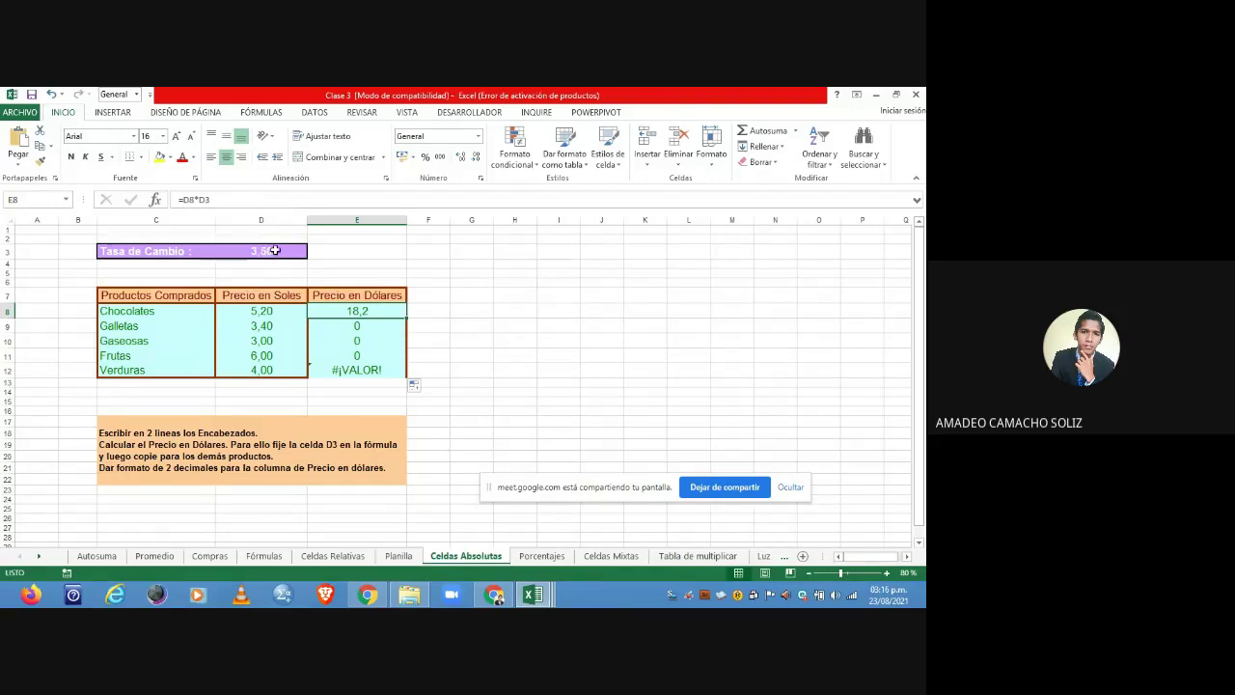
- Recalculate the Galletas Precio en Dólares in E9 with =D9*D3
click(341, 325)
text(=)
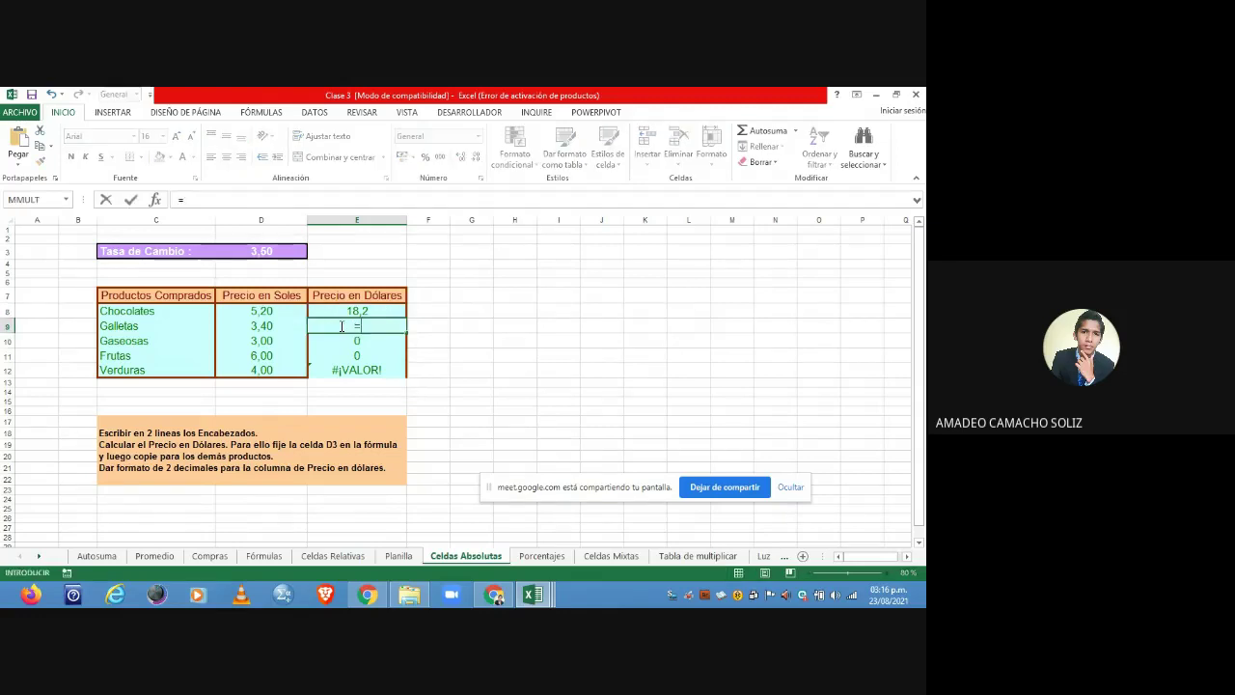
click(263, 329)
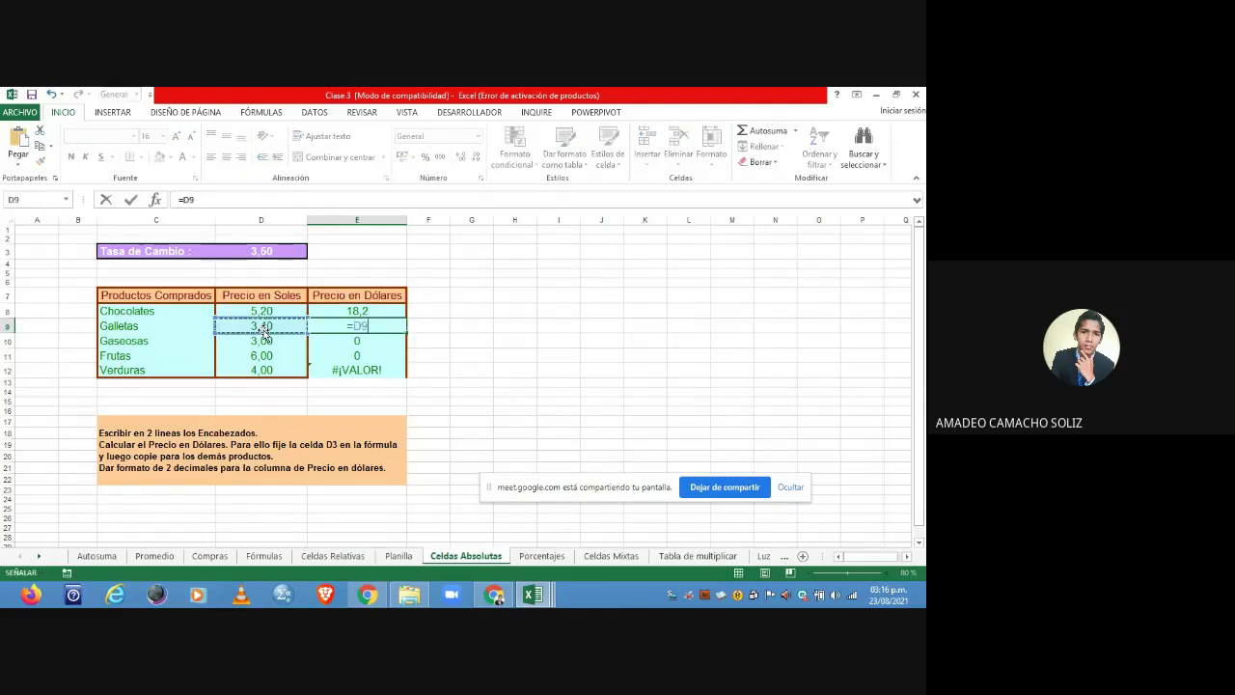
text(*)
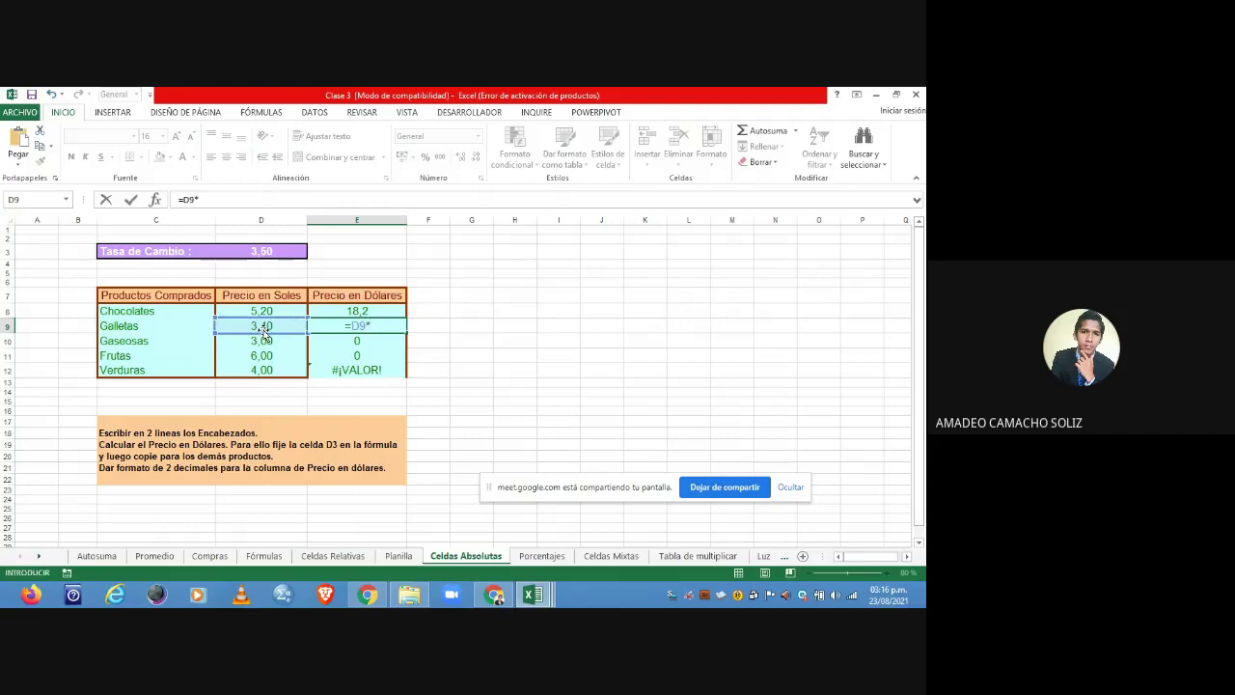
click(273, 252)
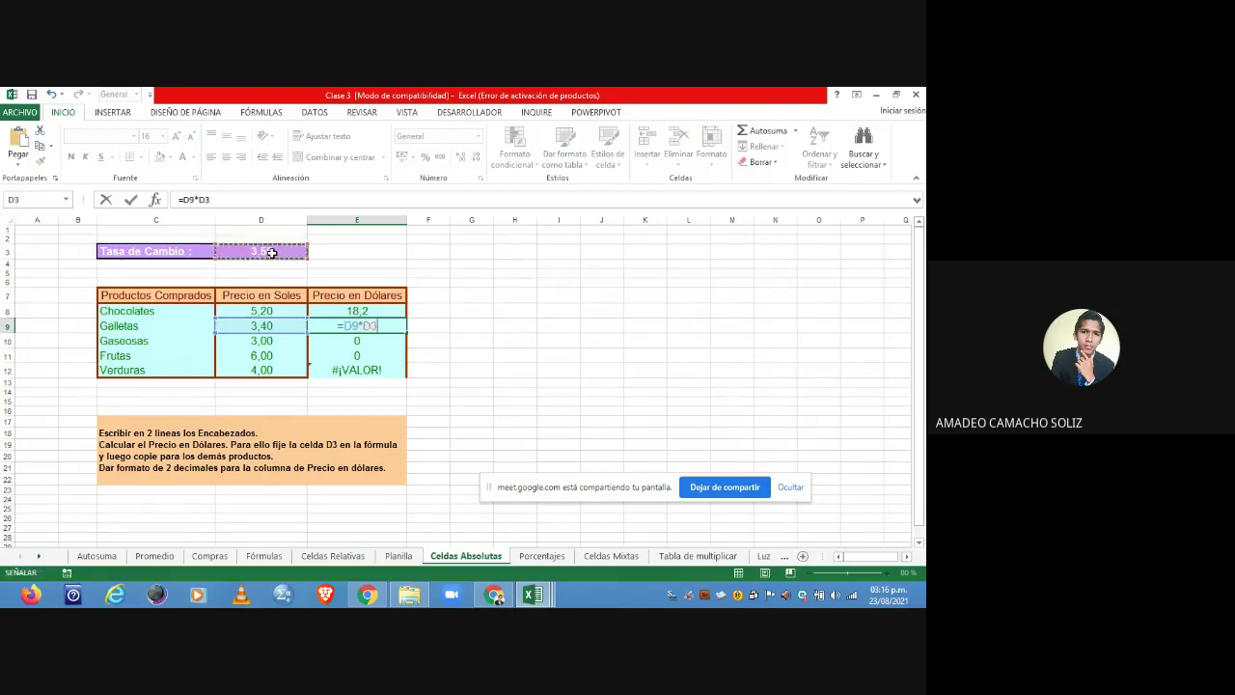
key(Return)
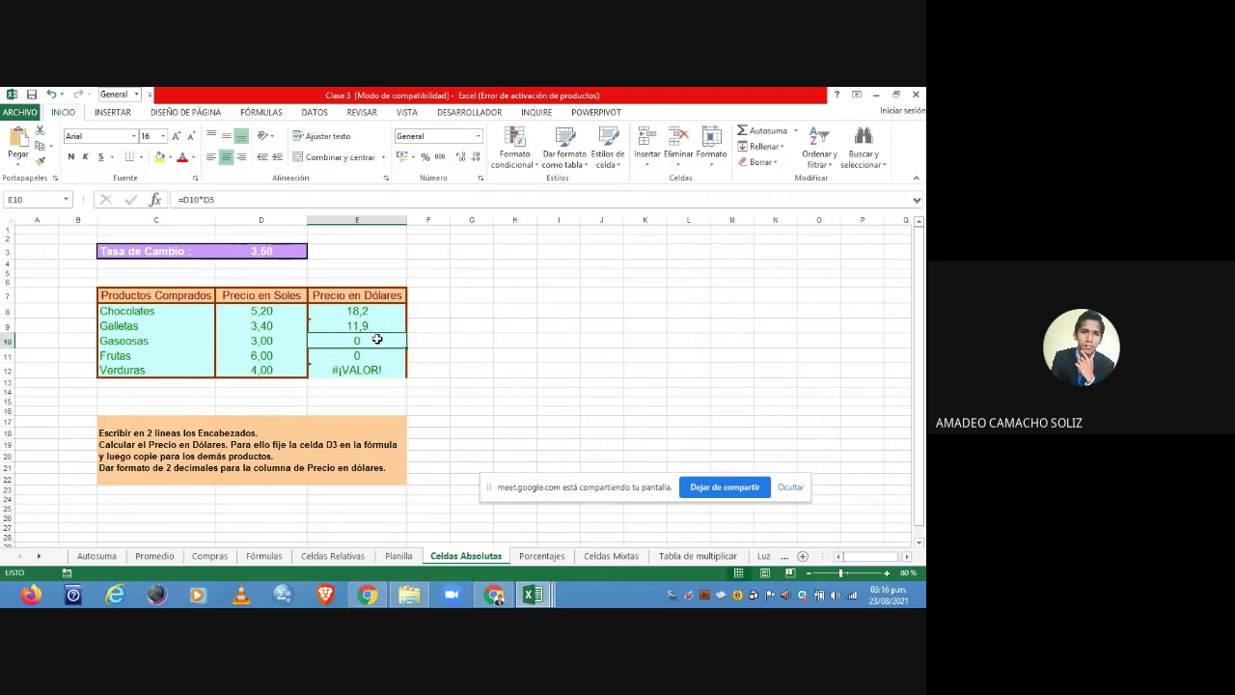
- Recalculate the Gaseosas Precio en Dólares in E10 with =D10*D3
text(=)
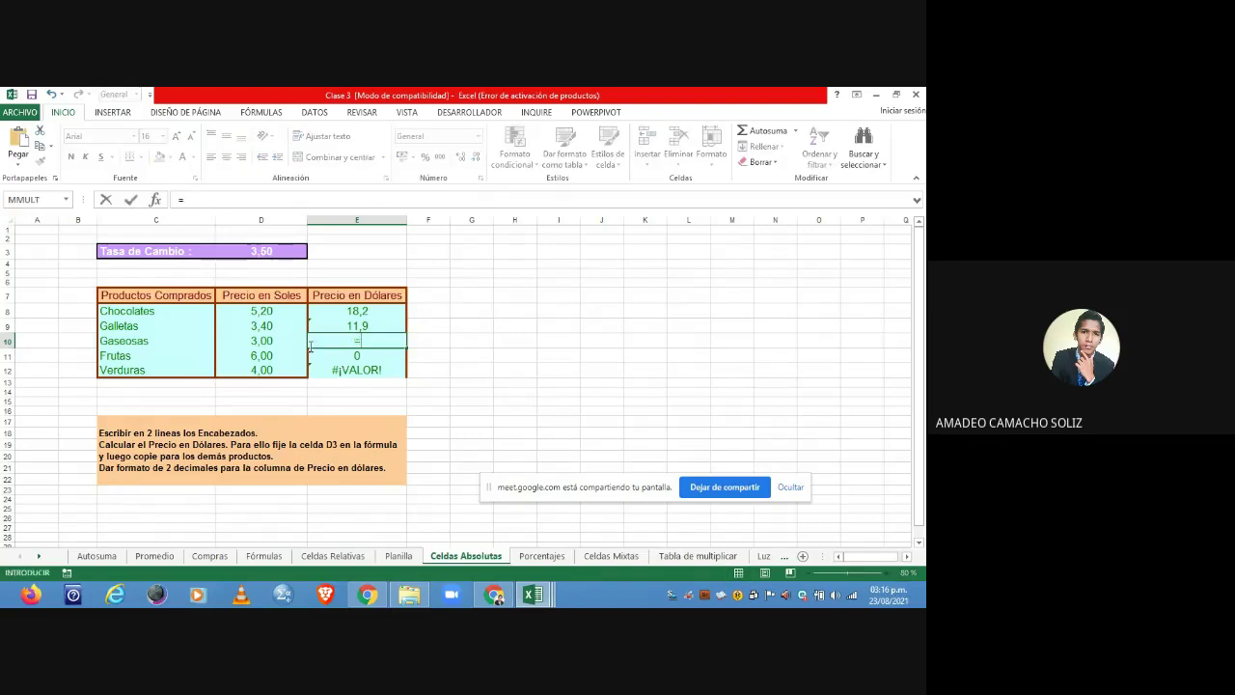
click(269, 338)
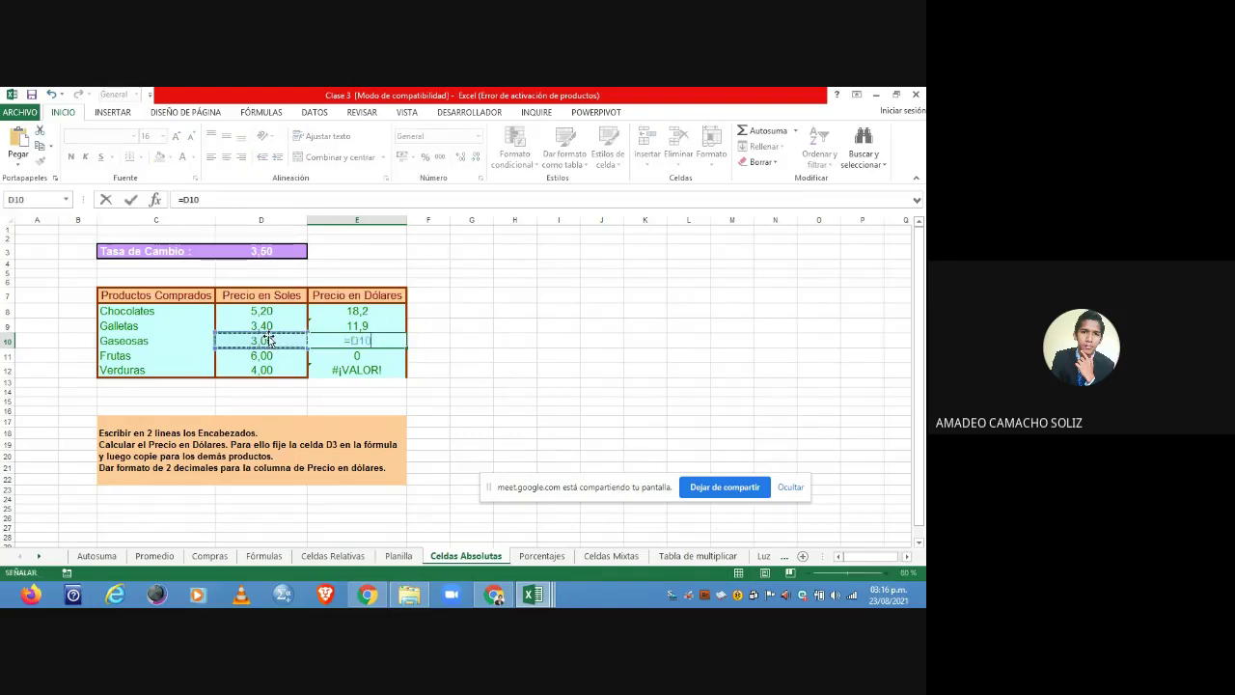
text(*)
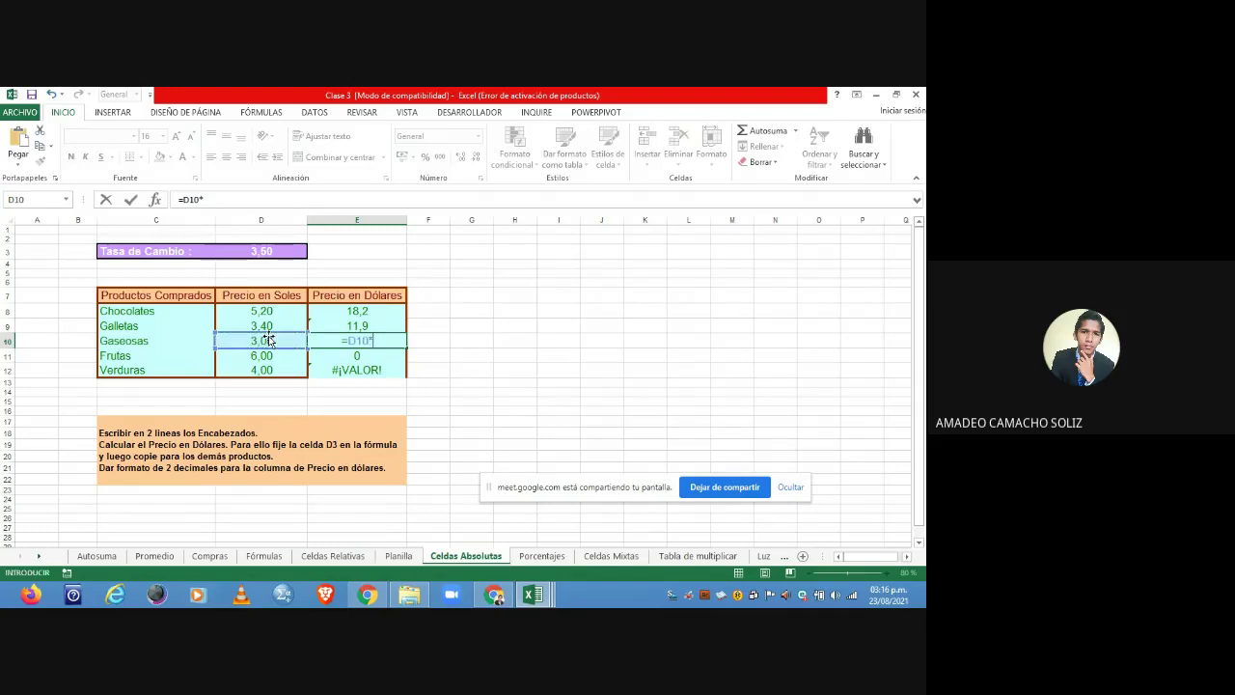
click(263, 252)
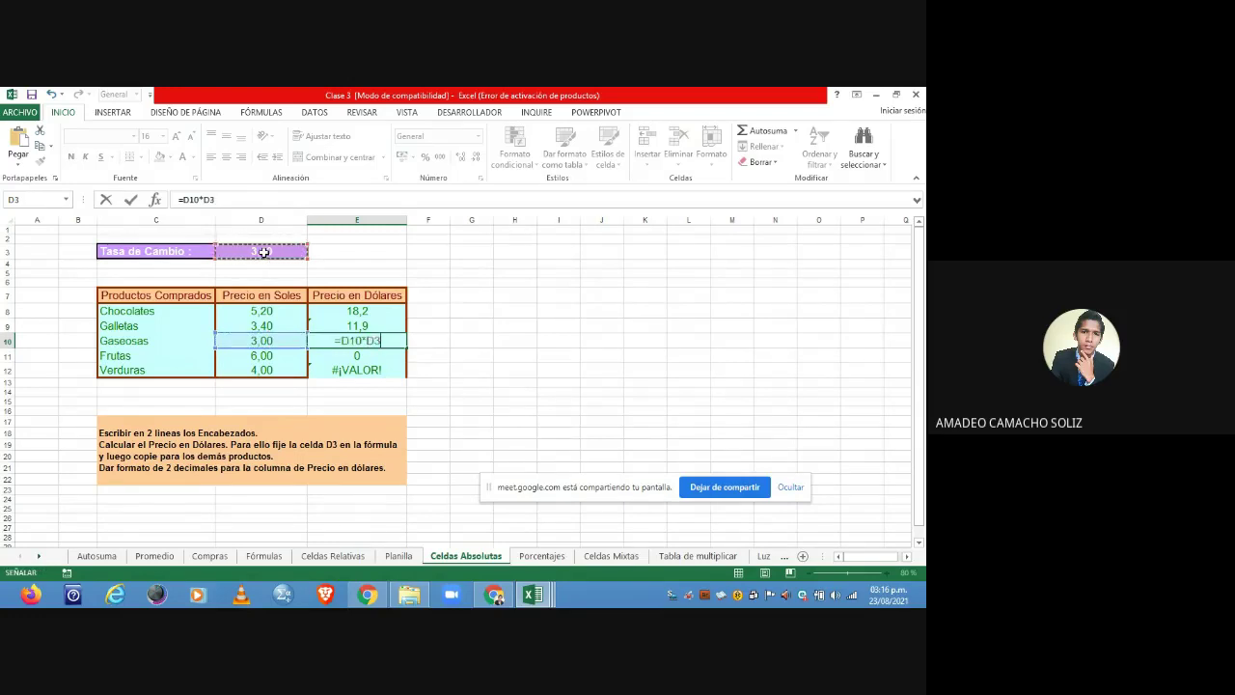
key(Return)
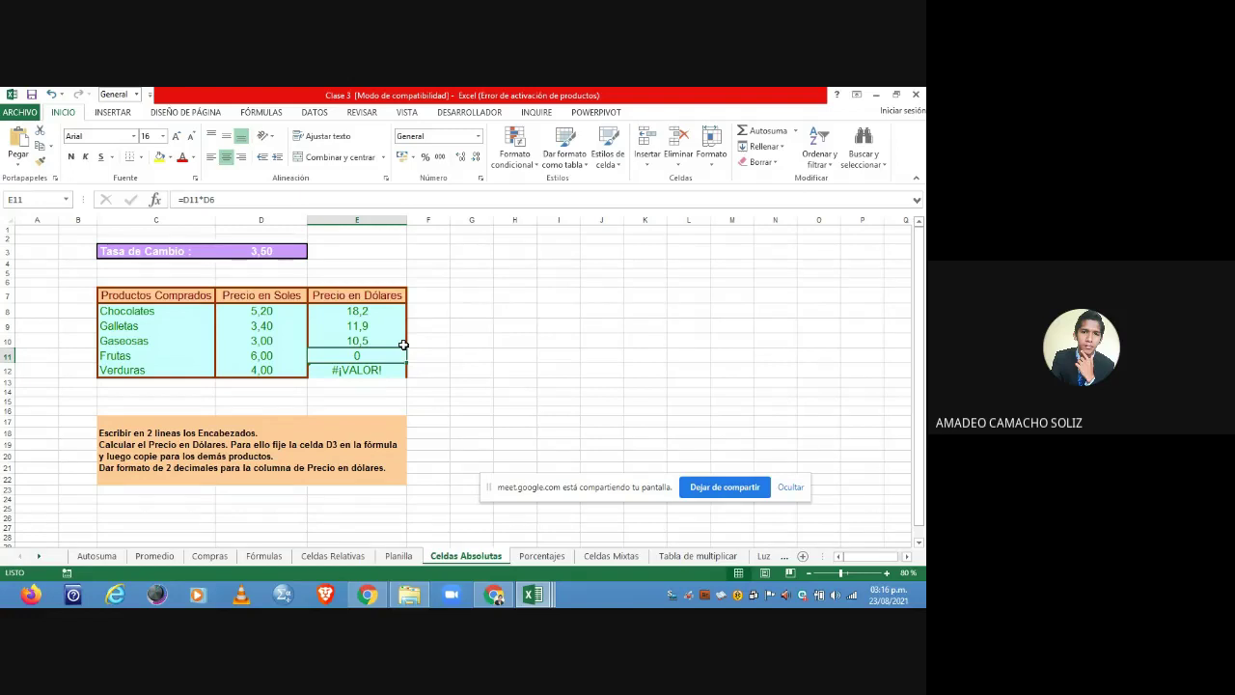
- Fix the exchange-rate row in the Chocolates formula in E8 as =D8*D$3 and copy it down to E12
click(360, 311)
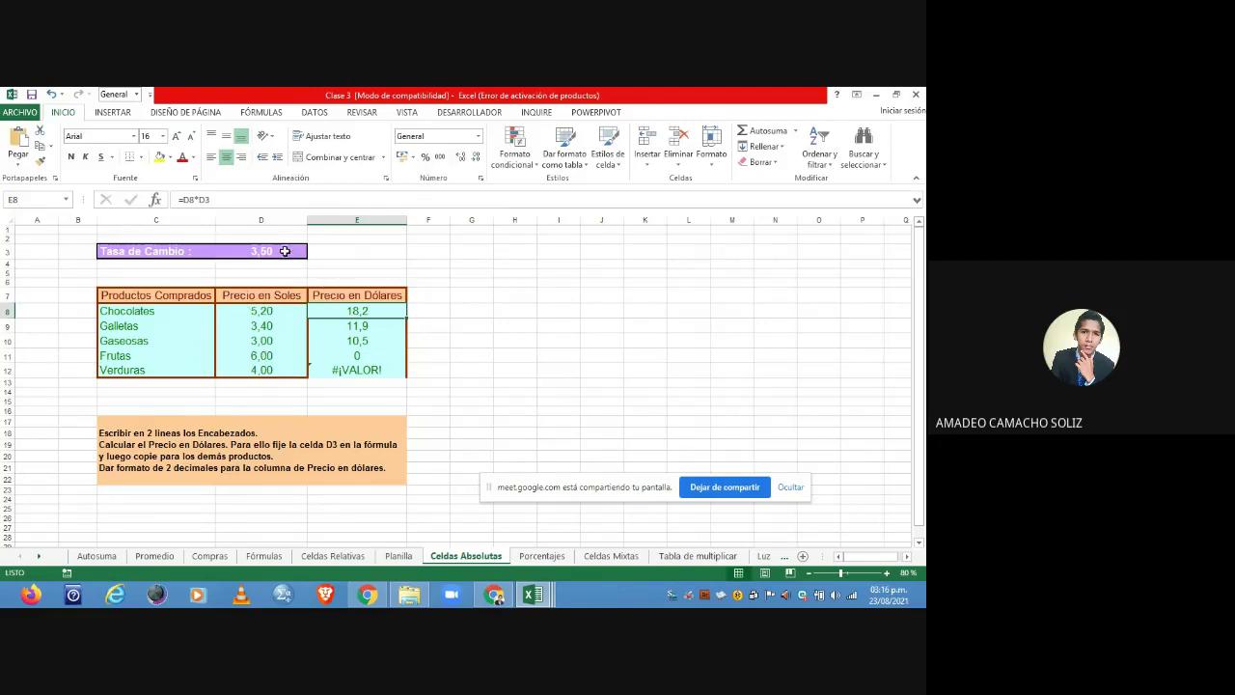
click(207, 199)
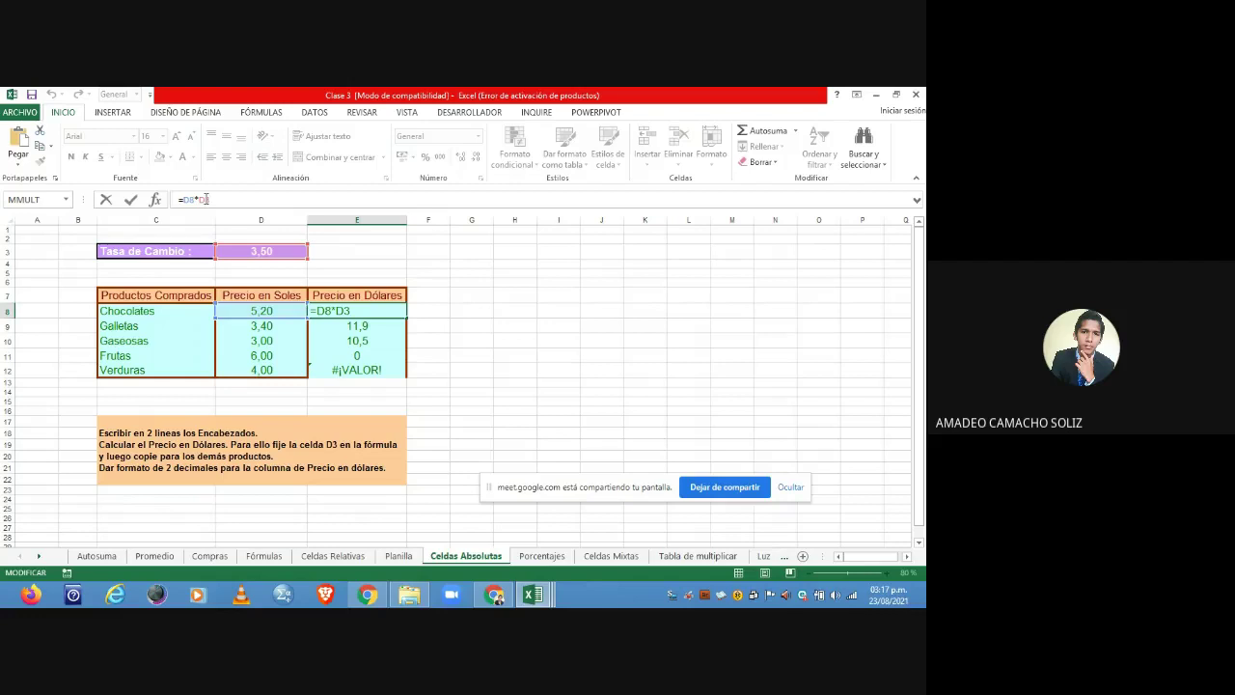
text($)
key(Return)
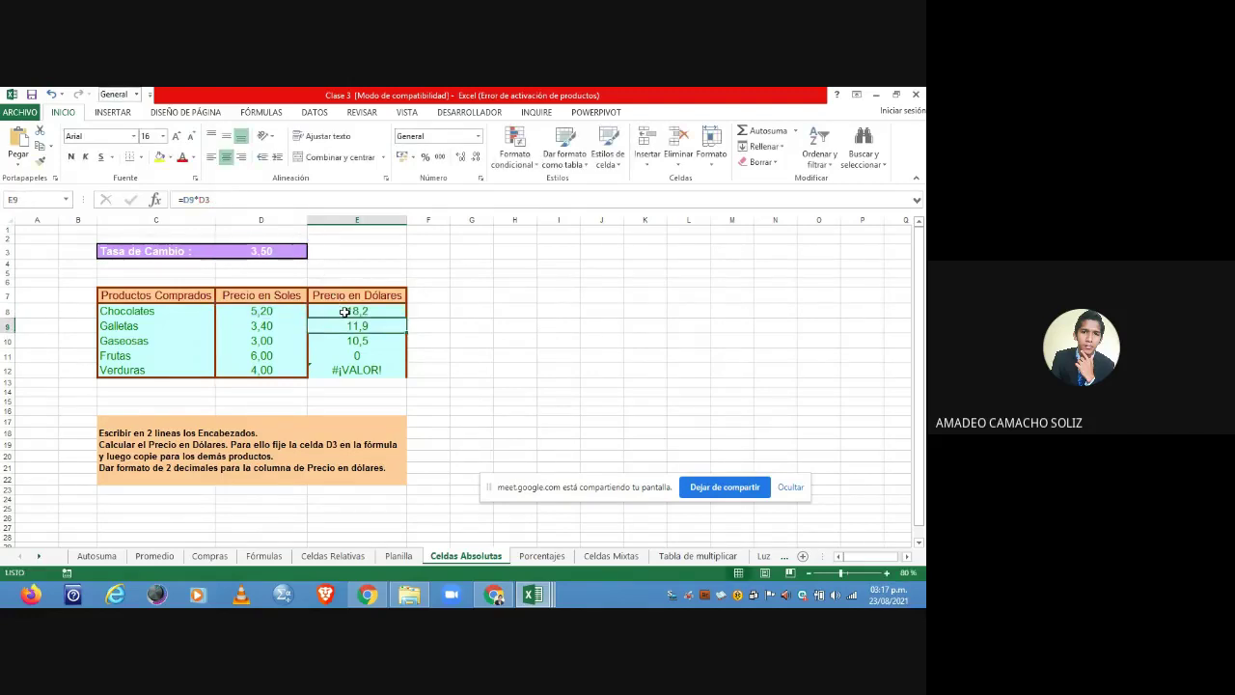
click(344, 312)
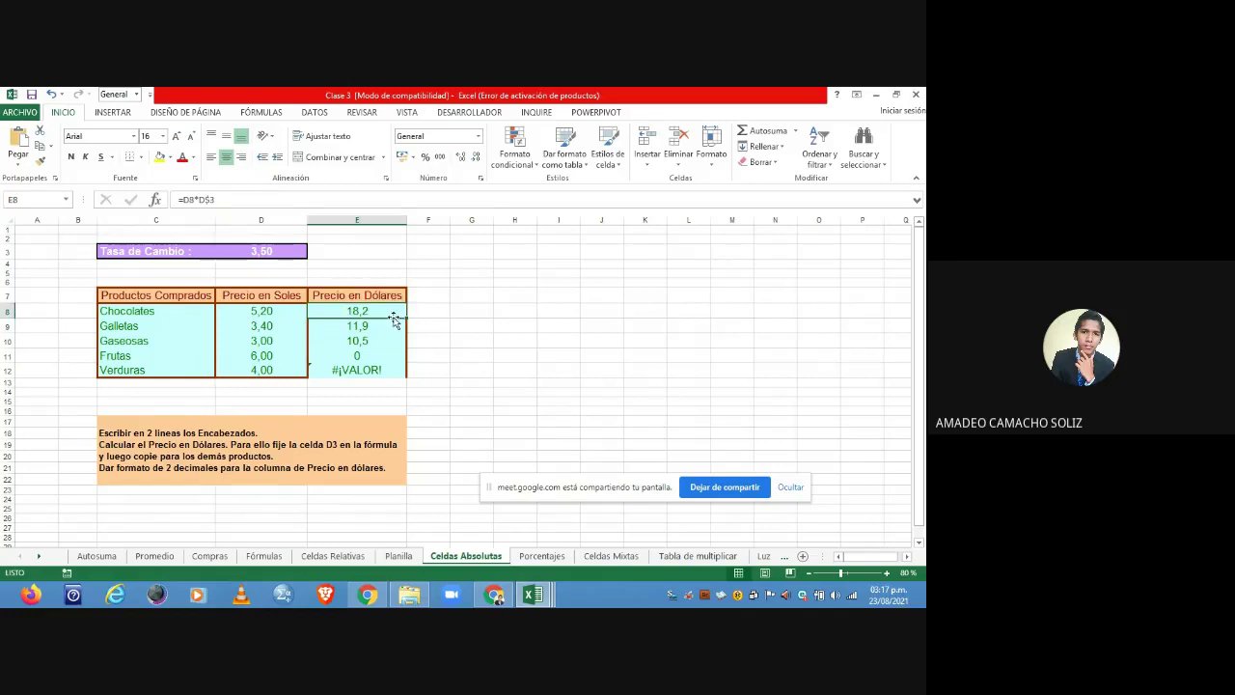
drag(406, 318, 406, 376)
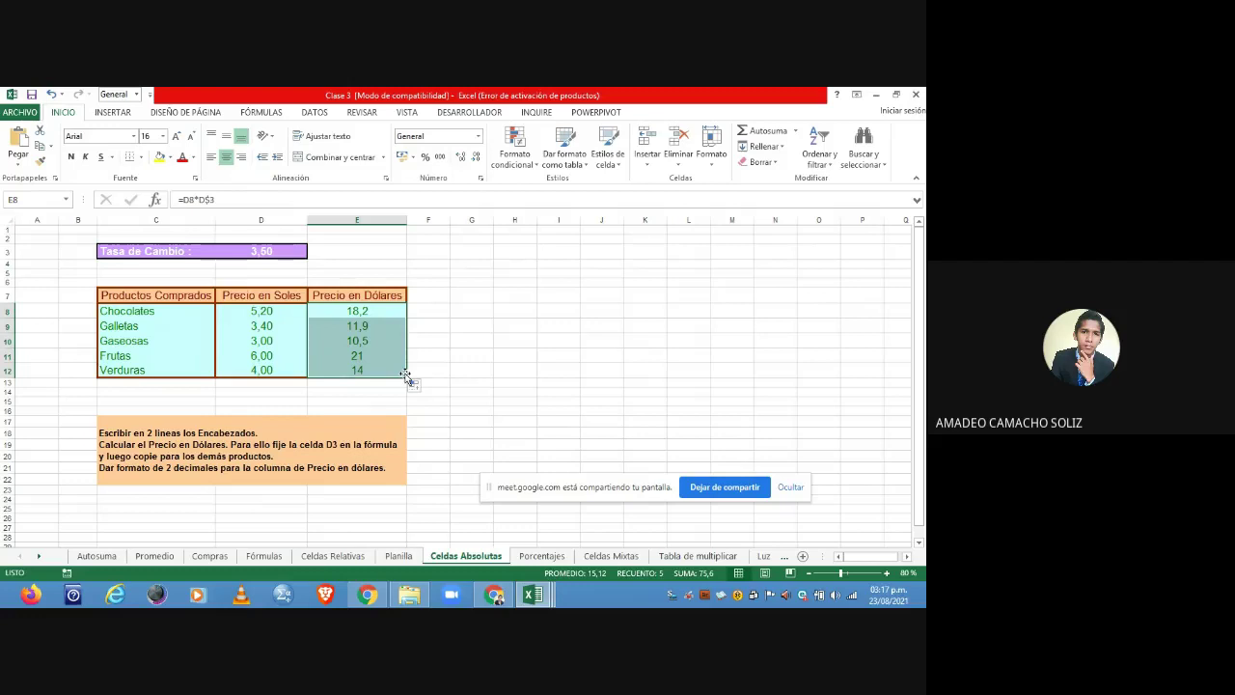
- Examine the Precio en Dólares formulas from E8 to E11, comparing the relative price reference with the fixed exchange-rate reference
click(364, 308)
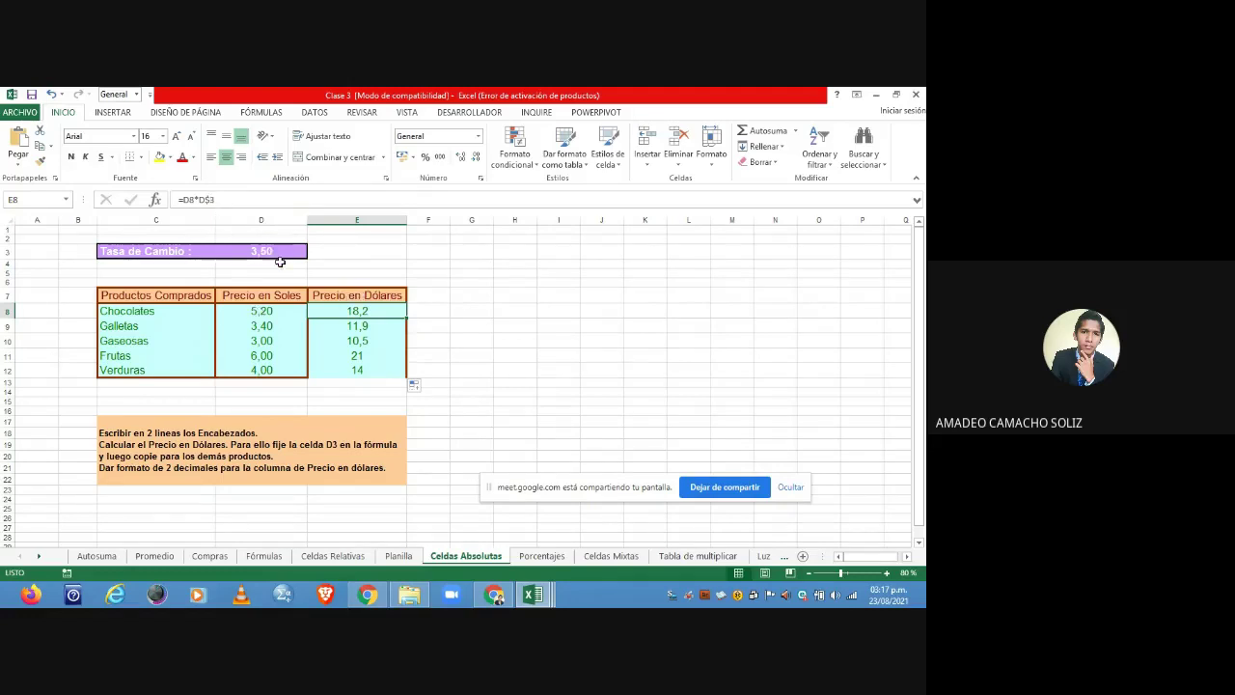
key(Down)
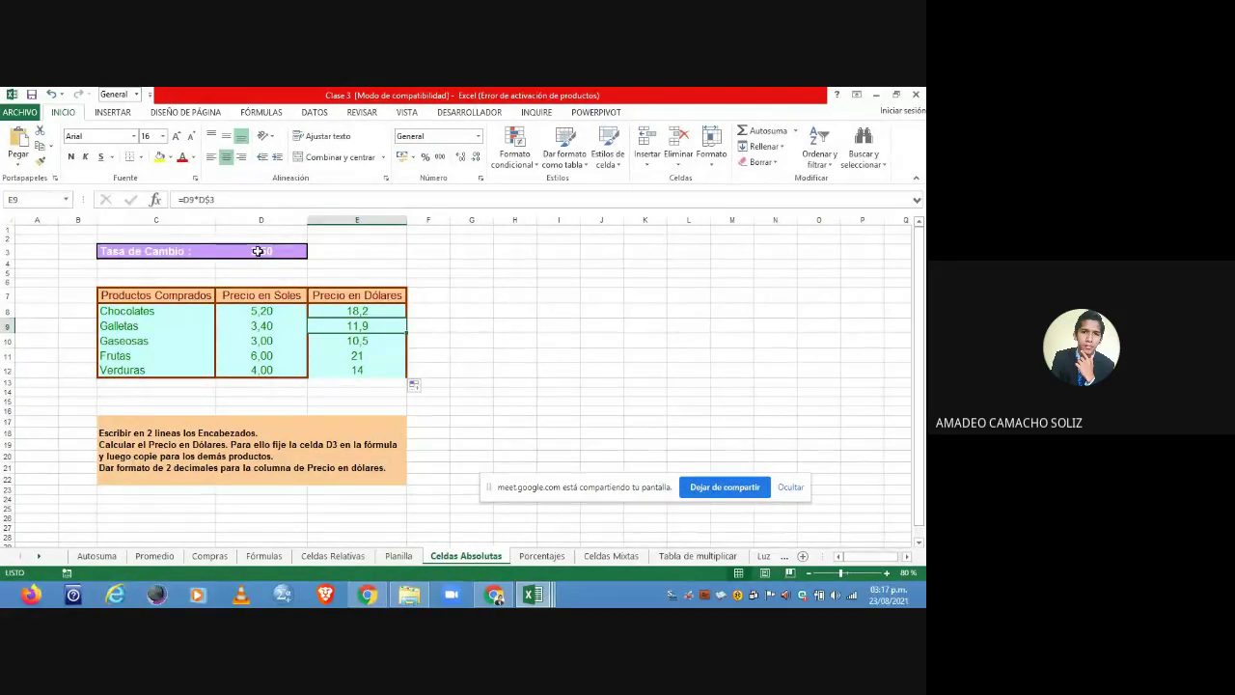
key(Down)
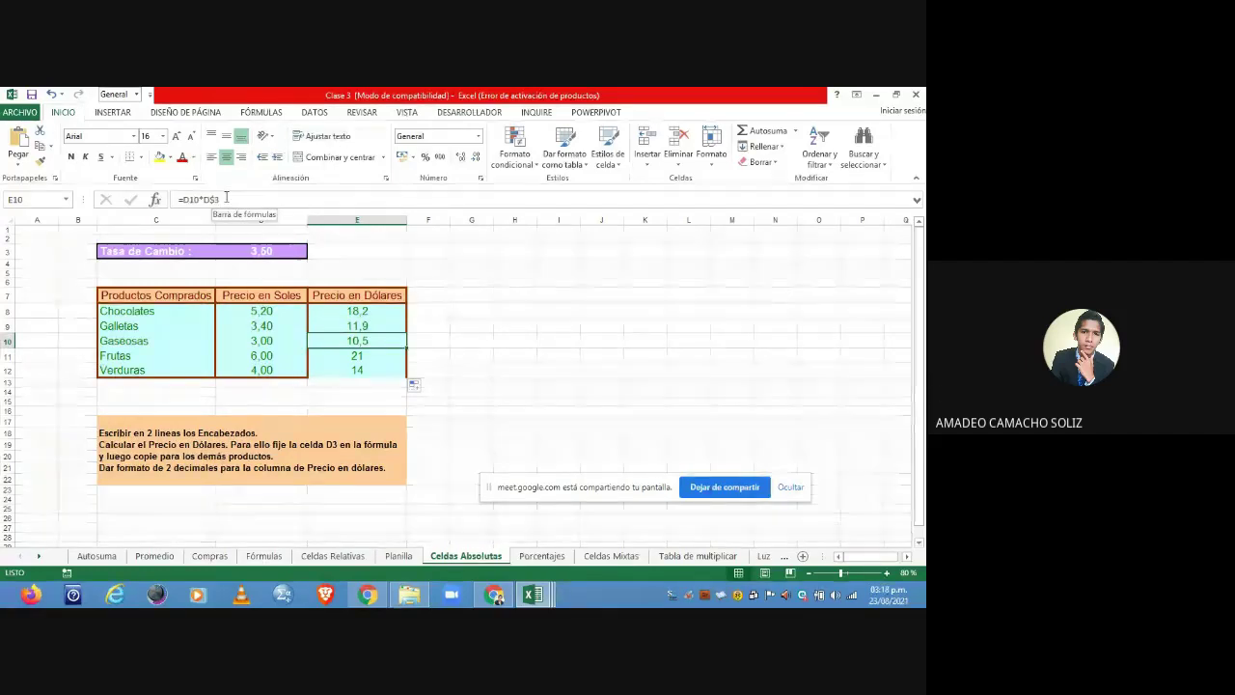
key(Down)
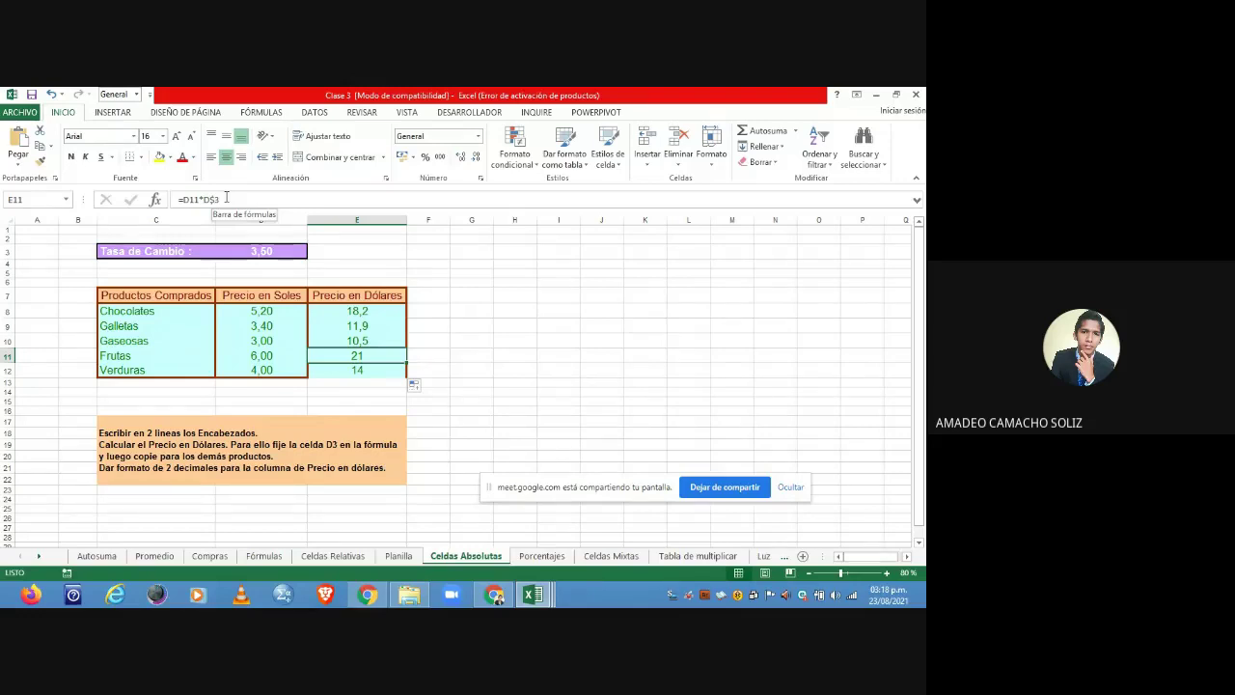
key(Up)
key(Up)
key(Up)
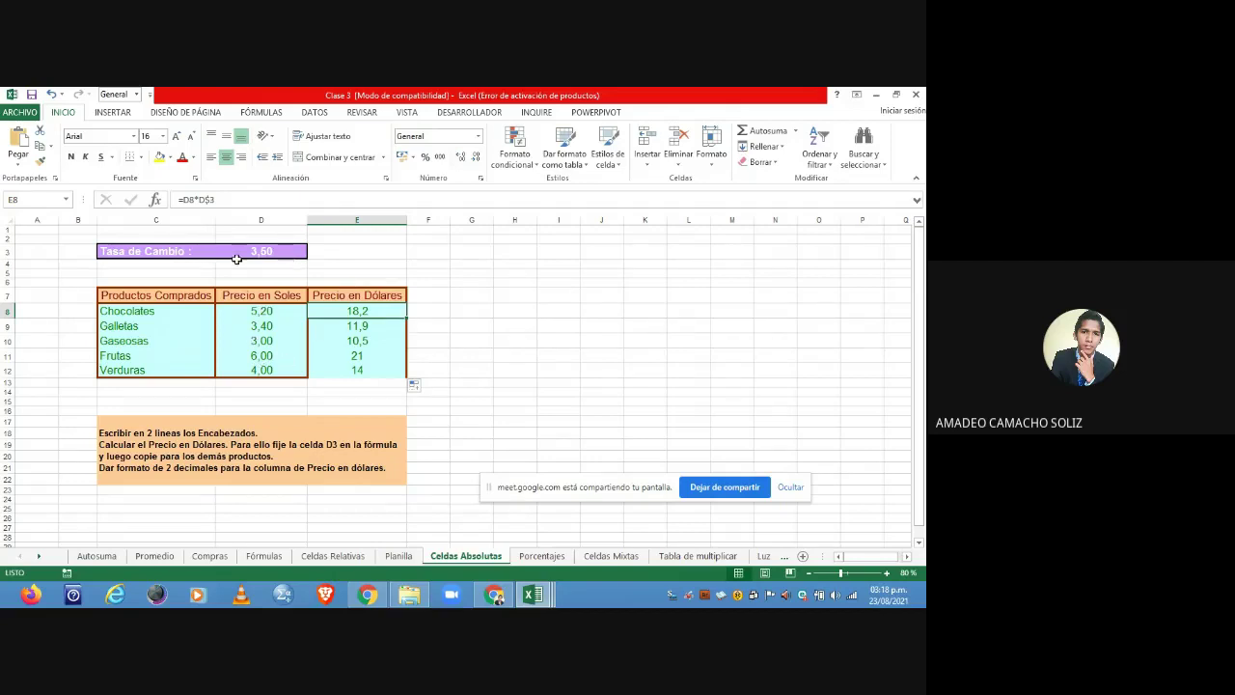
- Clear the Chocolates Precio en Dólares formula from E8
click(245, 197)
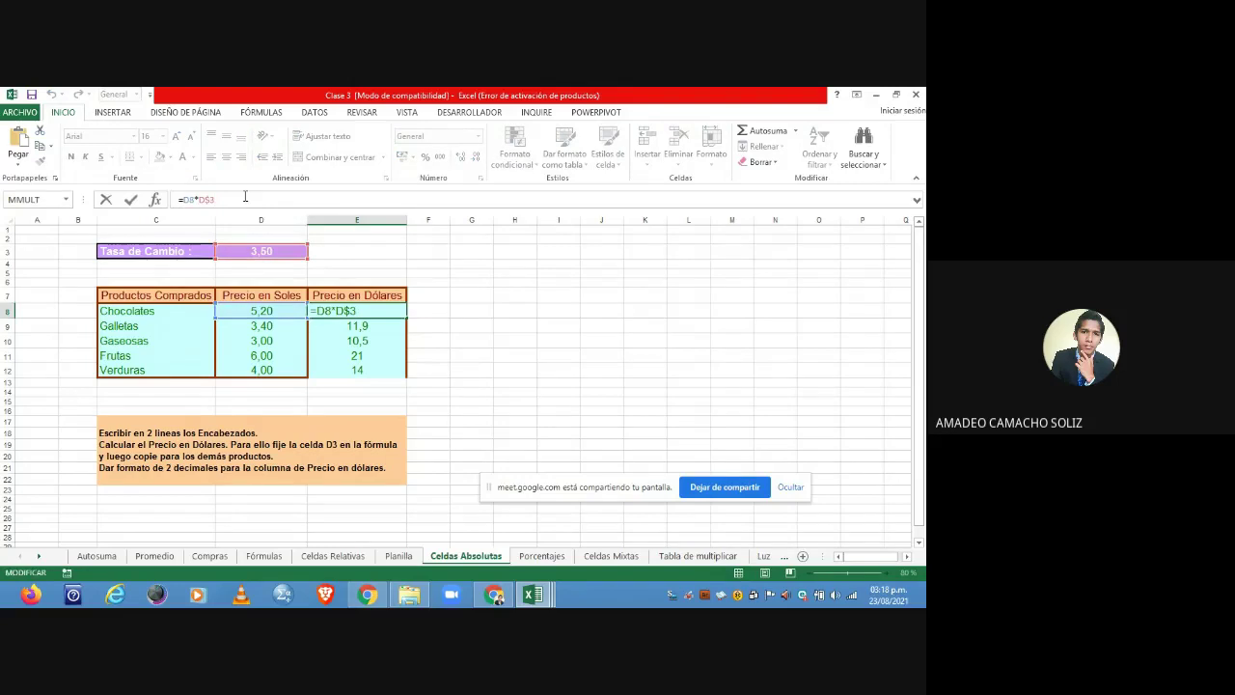
key(BackSpace)
key(BackSpace)
key(BackSpace)
key(BackSpace)
key(BackSpace)
key(BackSpace)
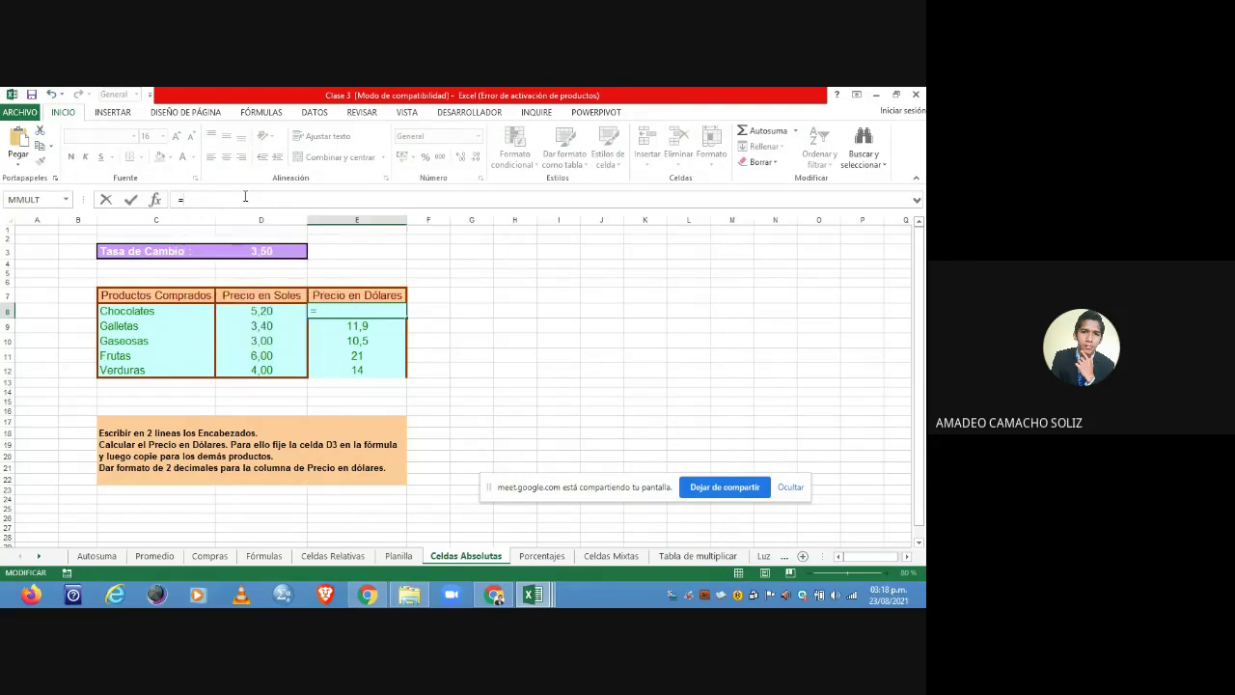
key(BackSpace)
click(439, 295)
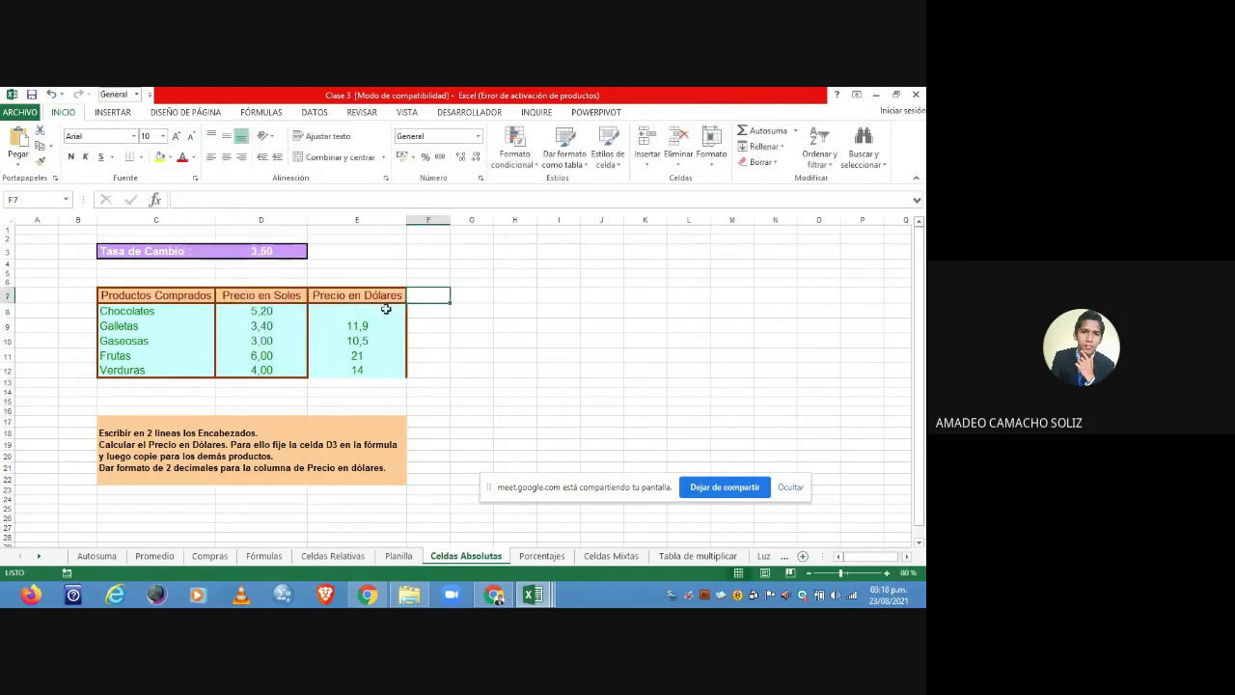
- Calculate the Chocolates Precio en Dólares in E8 with the exchange rate first, as =D3*D8
click(373, 312)
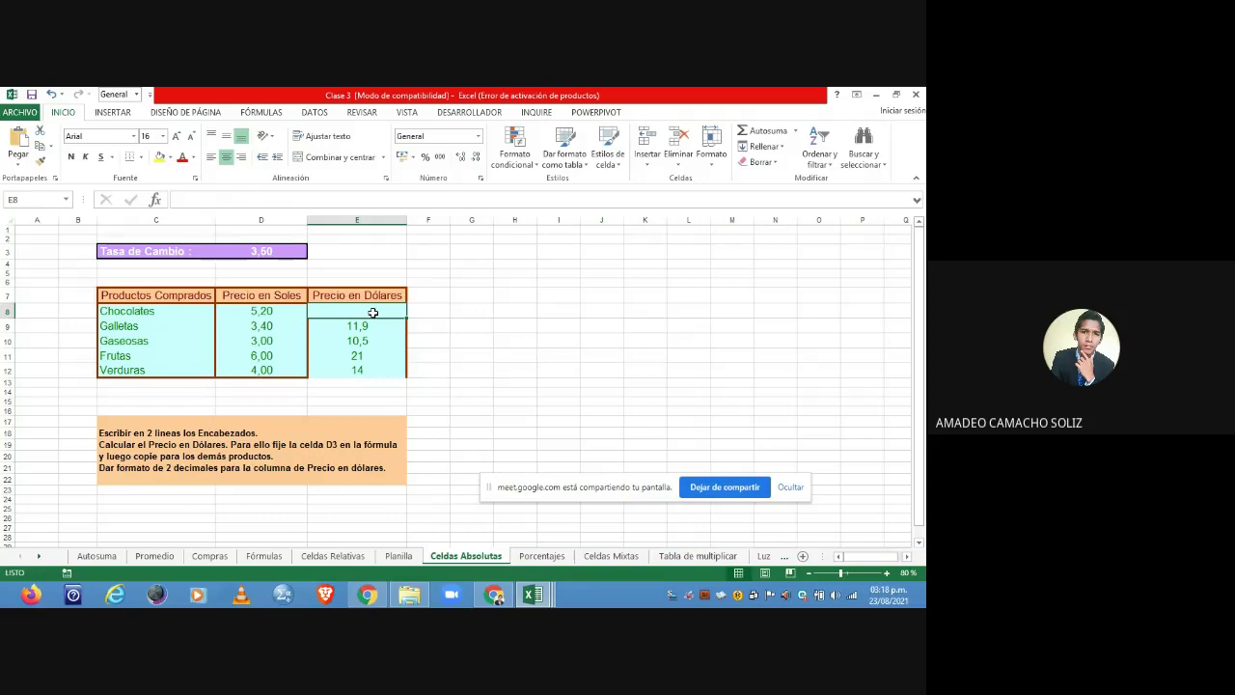
text(=)
click(283, 251)
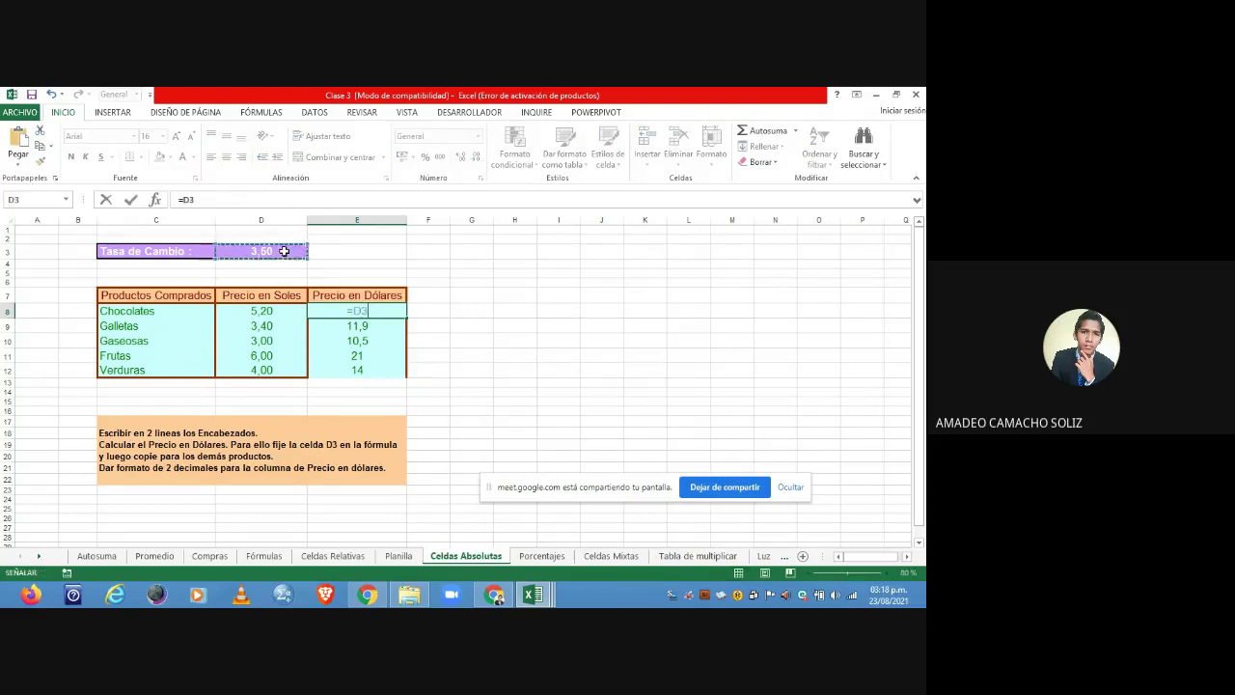
text(*)
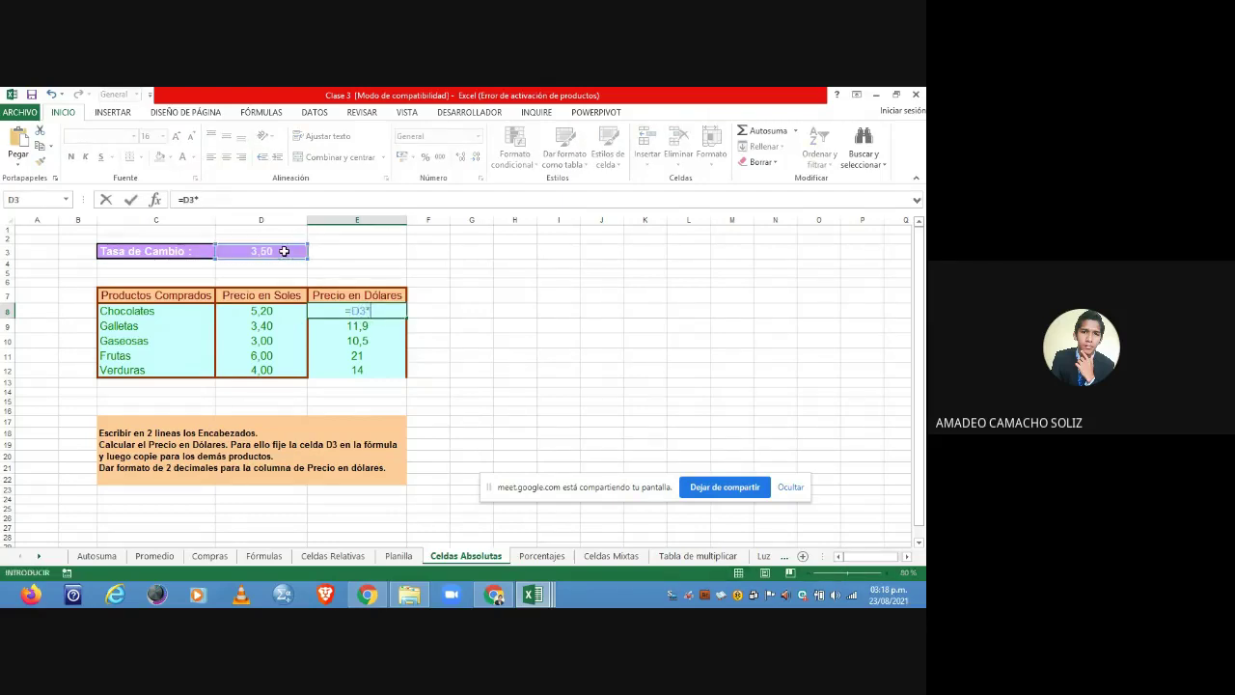
click(279, 310)
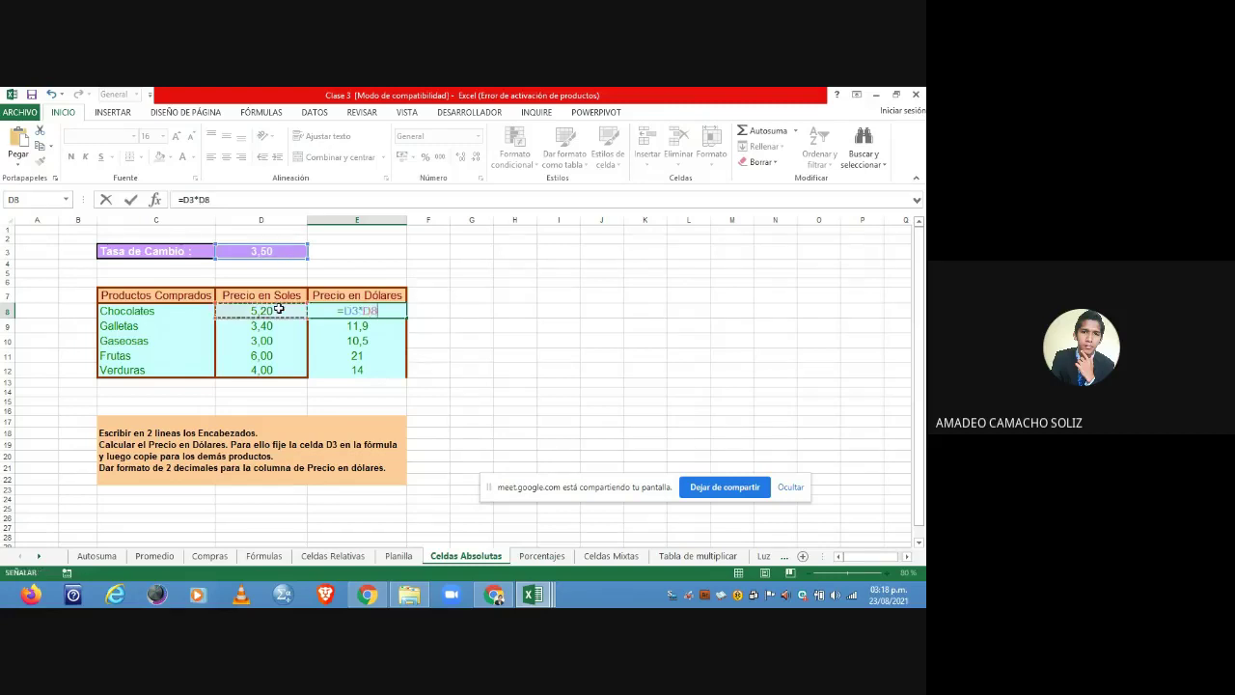
key(Return)
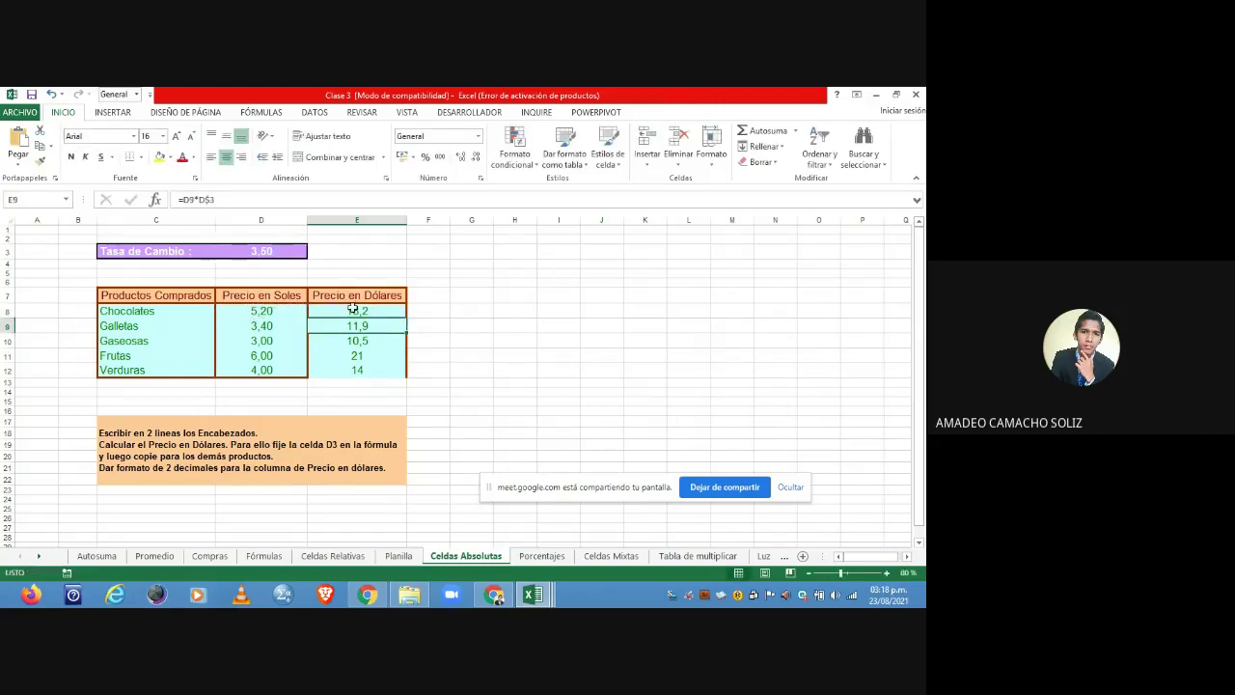
- Fix the exchange-rate row in the E8 formula so it reads =D$3*D8
click(352, 307)
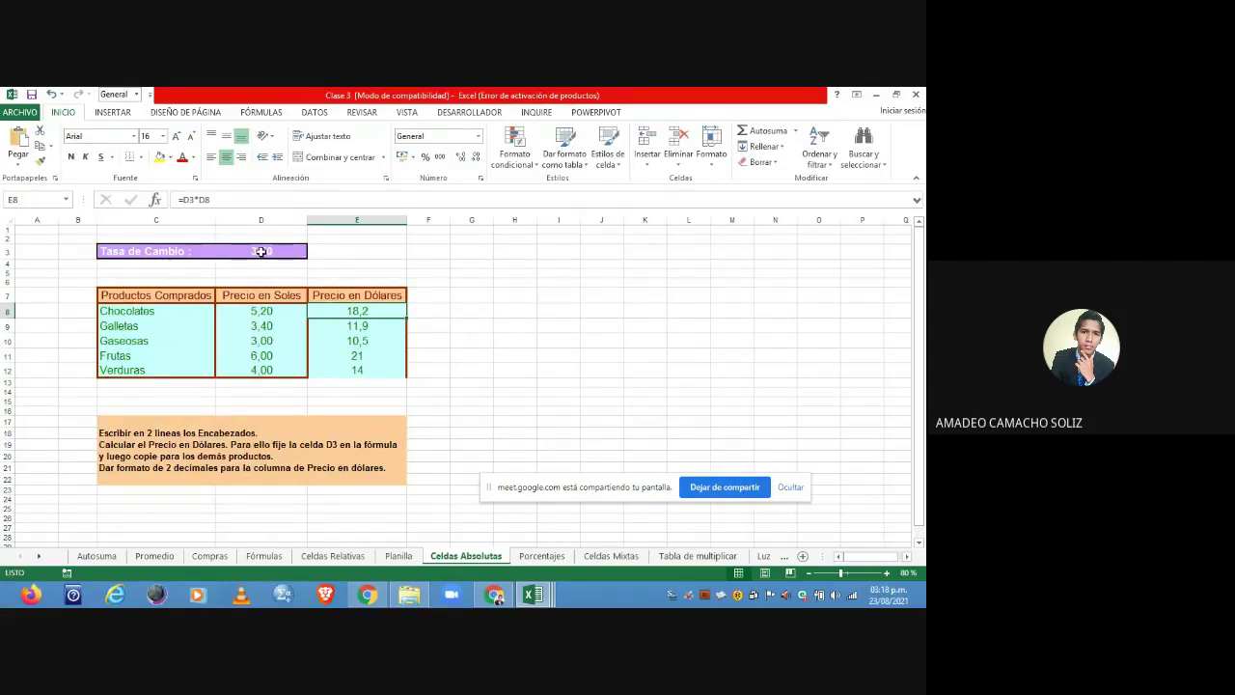
click(187, 199)
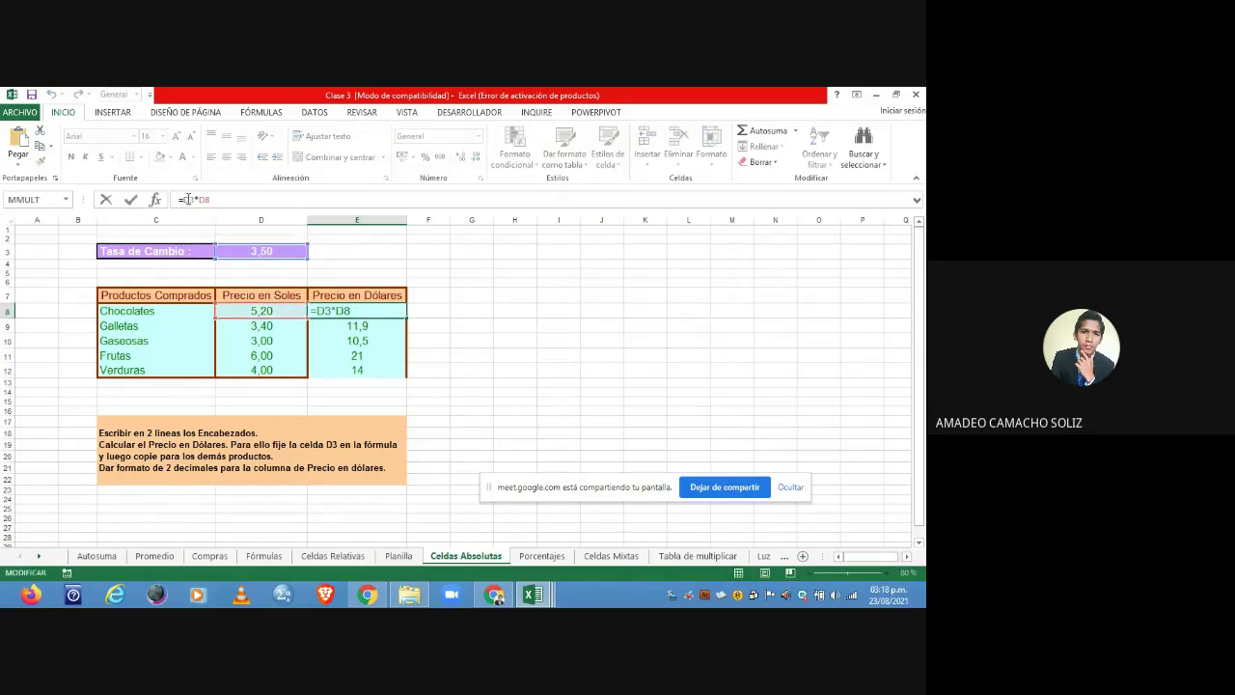
text($)
key(Return)
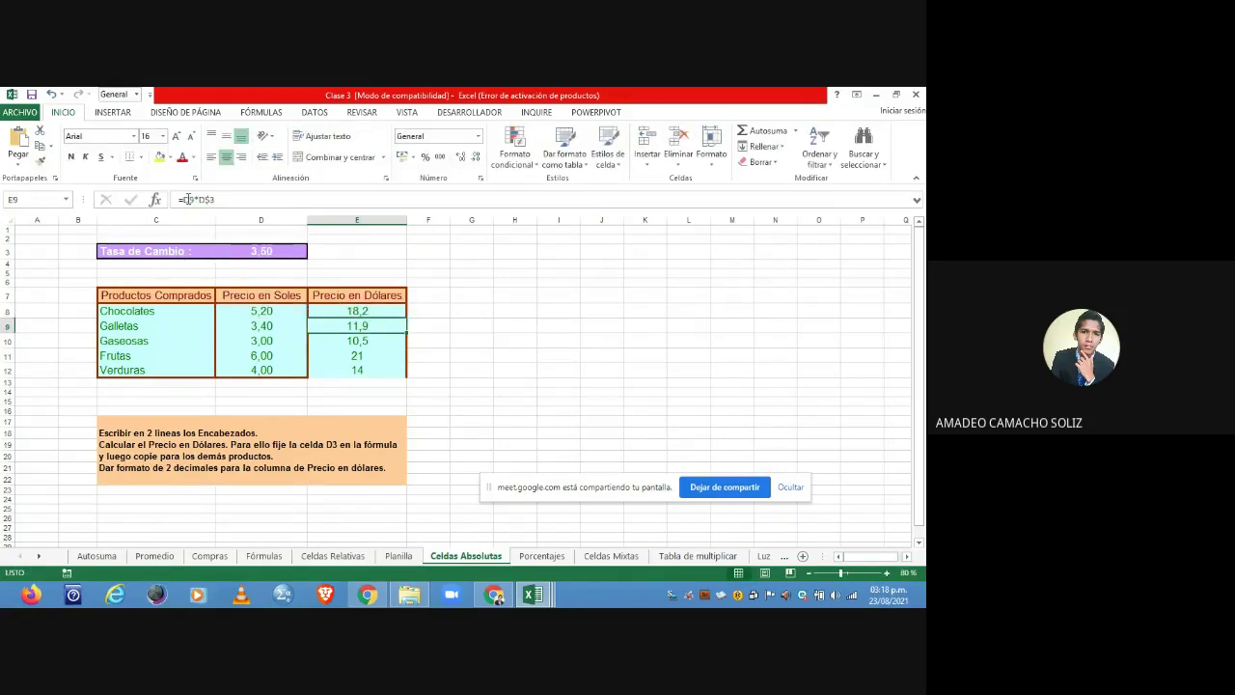
- Compare the Chocolates formula in E8 with the Precio en Dólares formulas in E9, E10 and E11
click(345, 309)
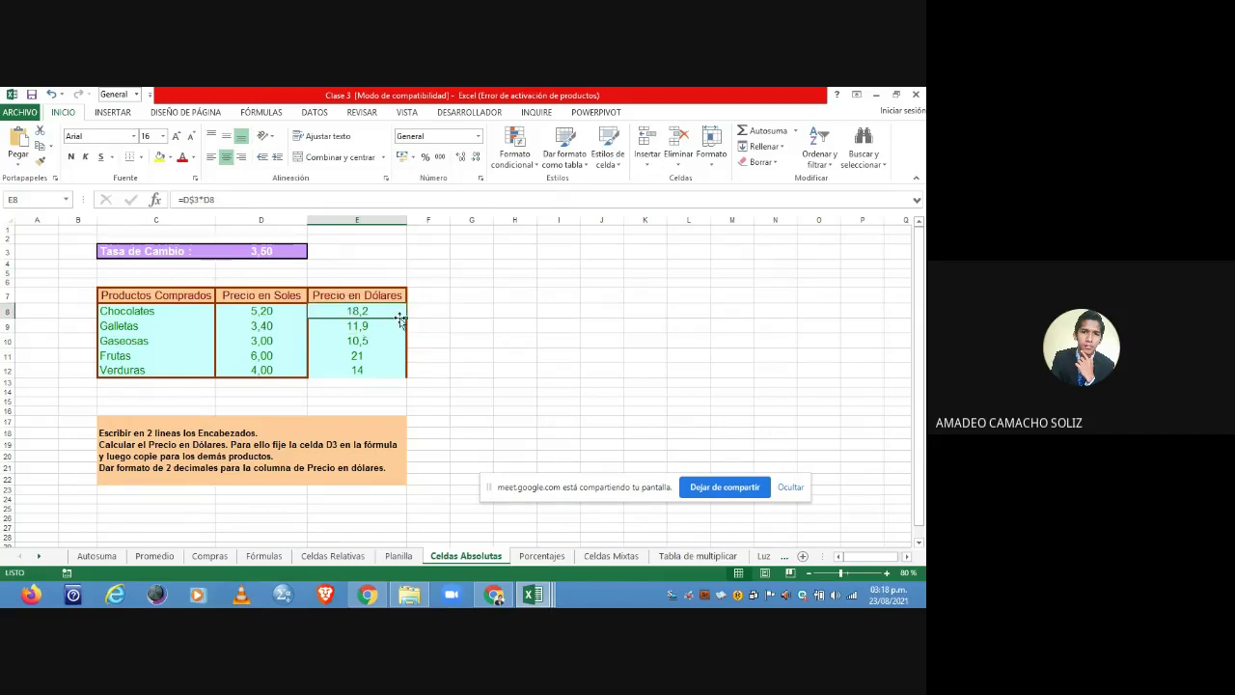
key(ctrl+c)
click(391, 326)
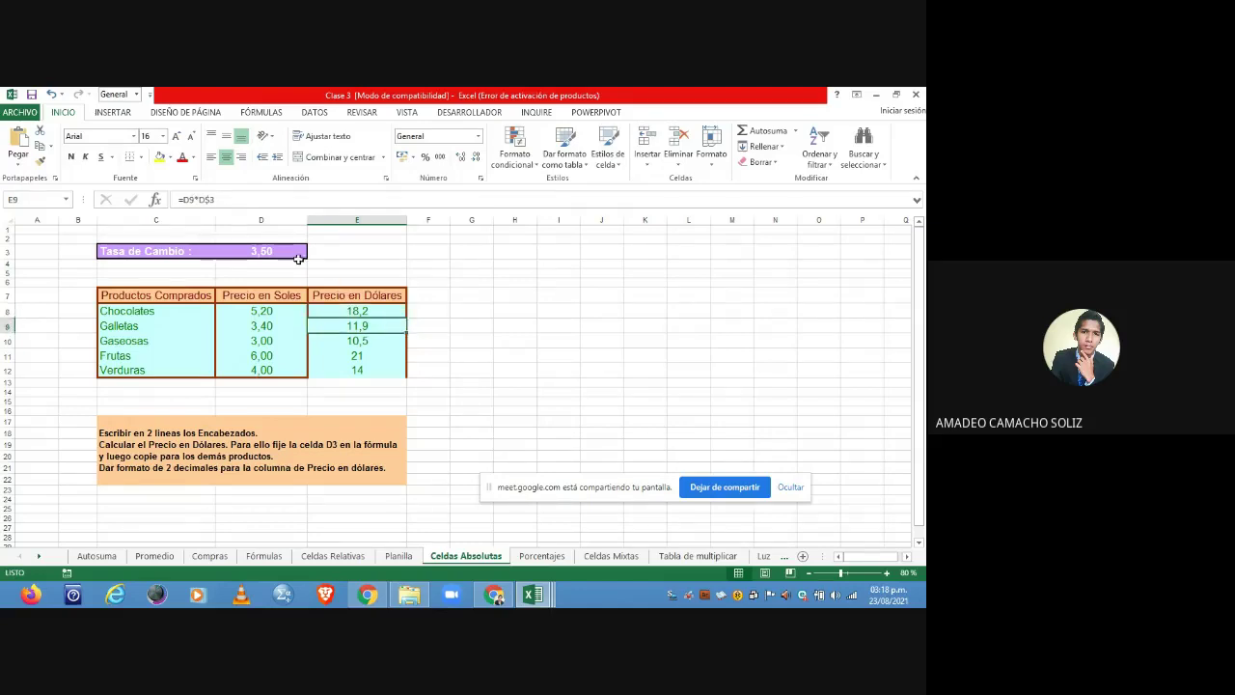
click(375, 342)
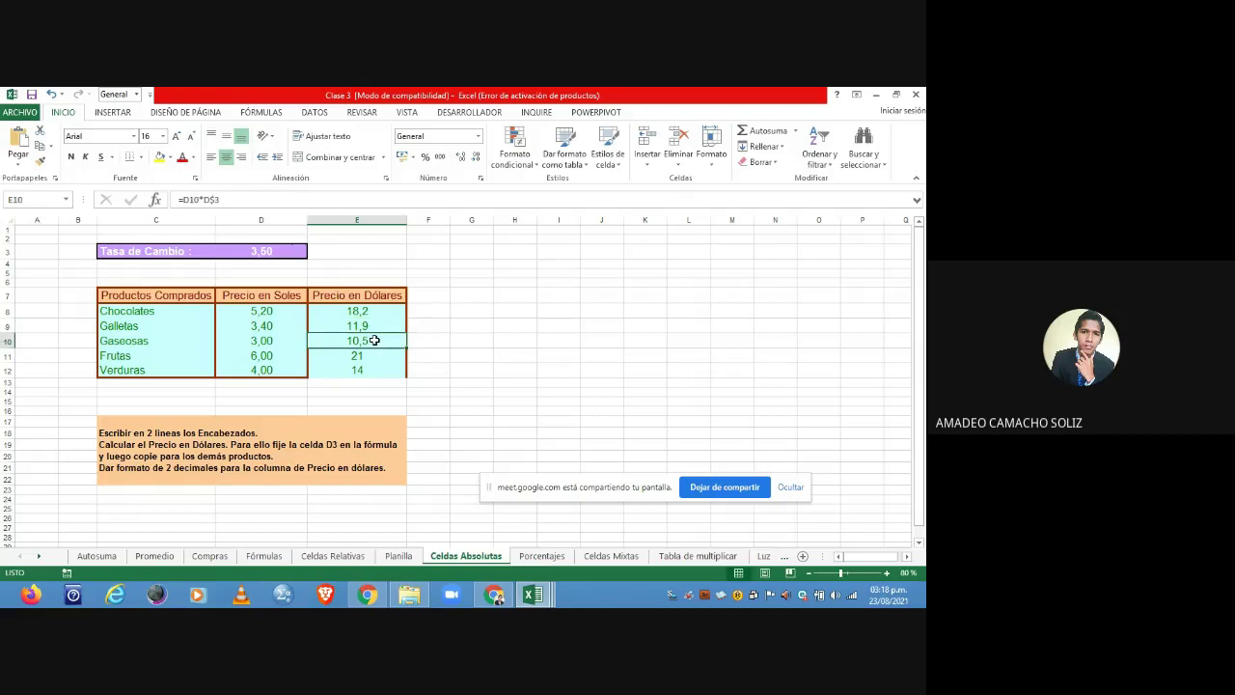
click(374, 356)
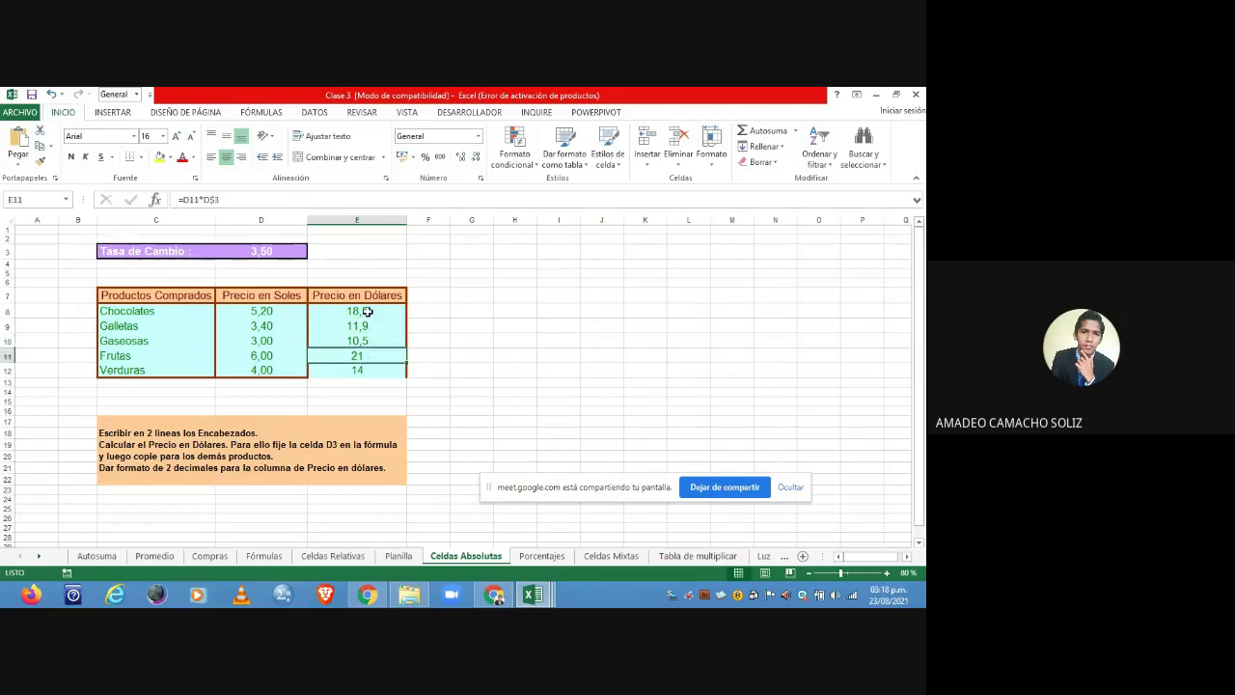
- Copy the Chocolates Precio en Dólares formula from E8 down through E12
click(370, 310)
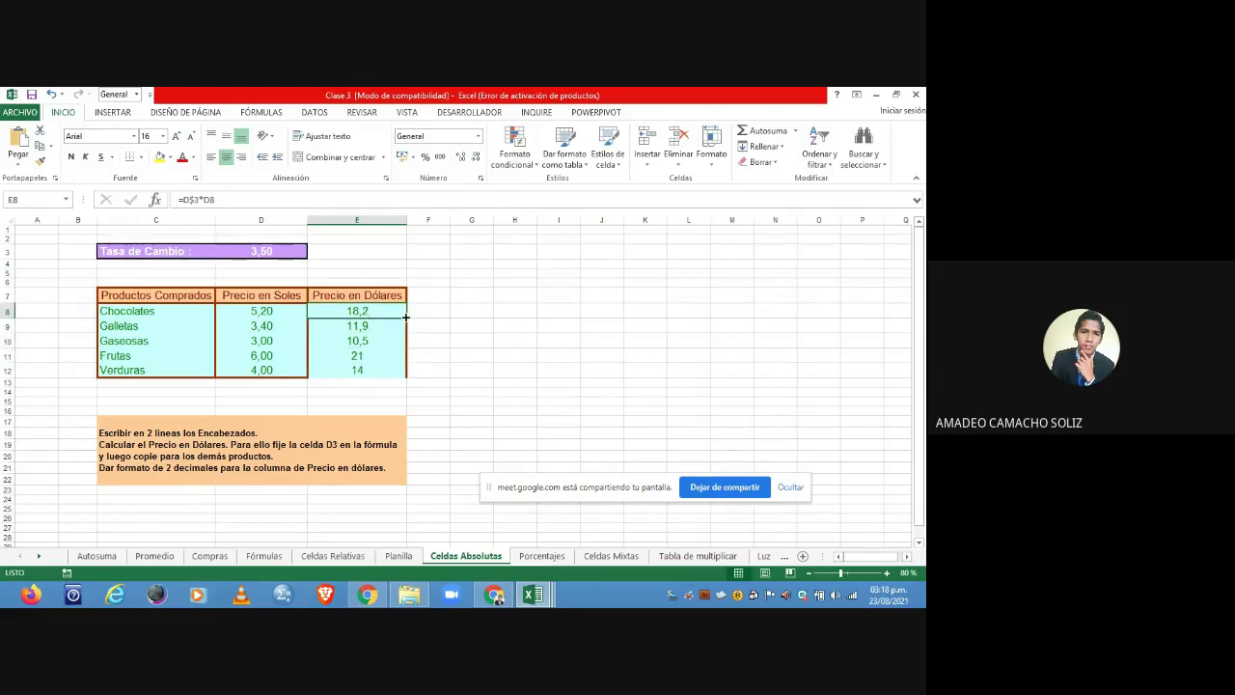
drag(406, 319, 400, 375)
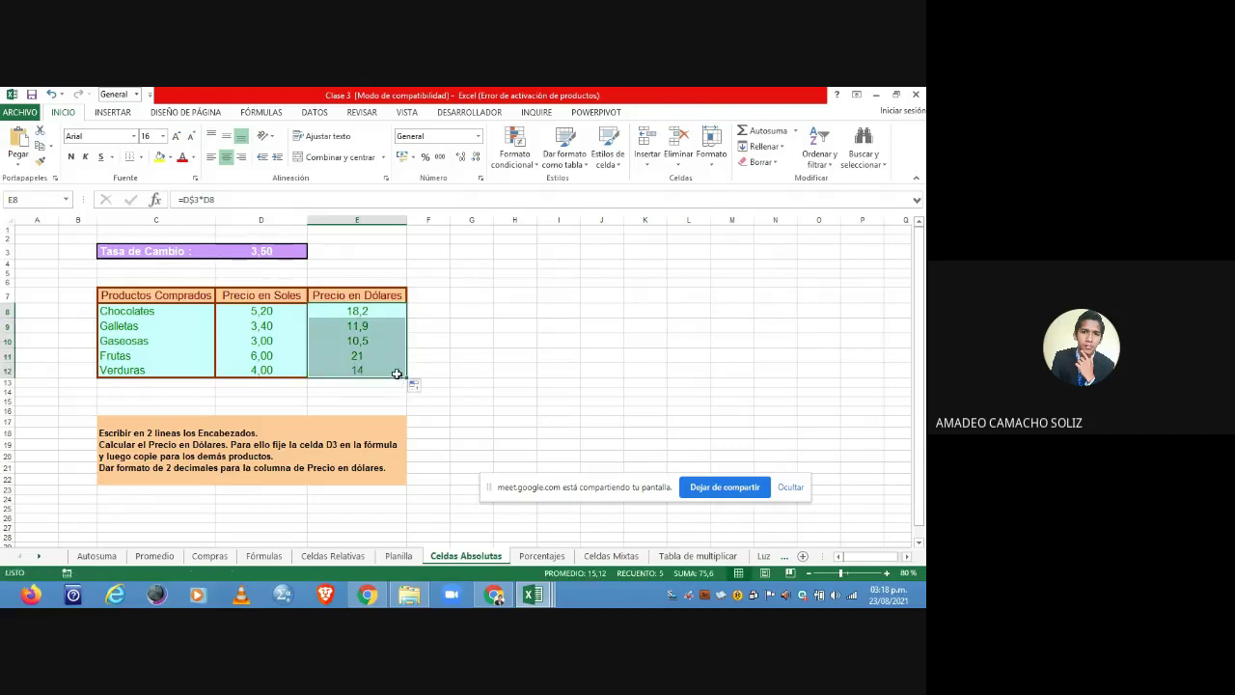
- Examine the copied Precio en Dólares formulas from E8 to E12, comparing the fixed D$3 reference with the changing price reference
click(364, 329)
key(Down)
key(Down)
key(Down)
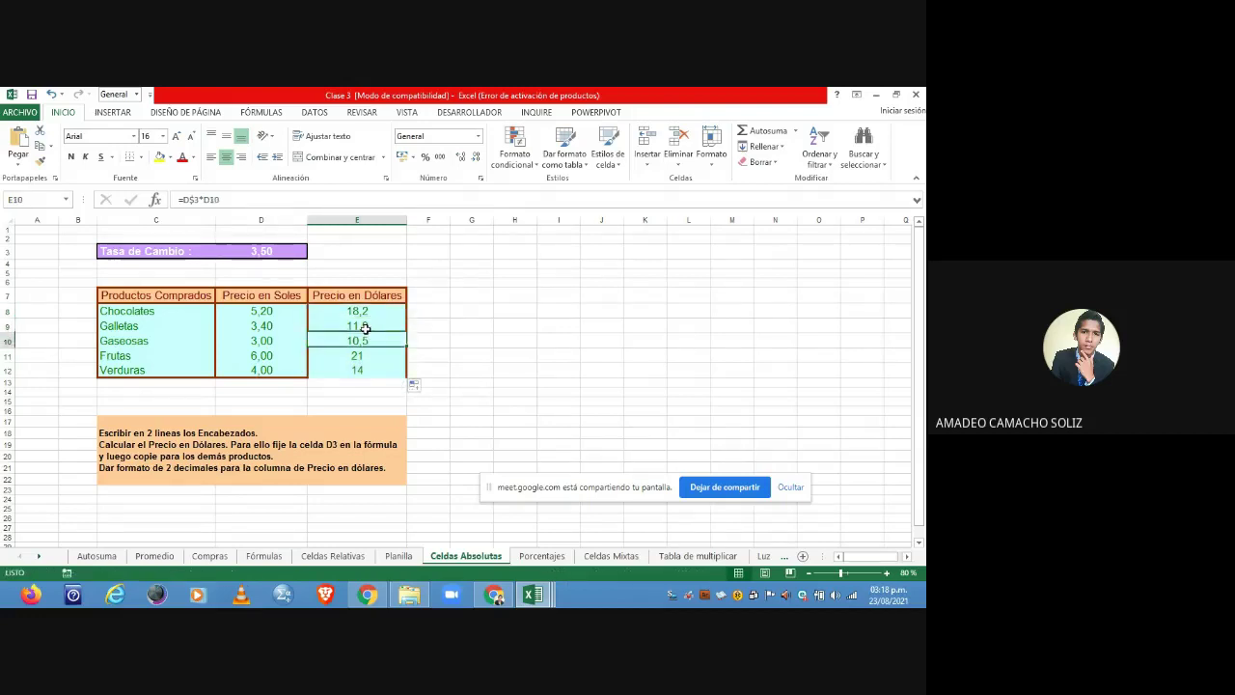
key(Up)
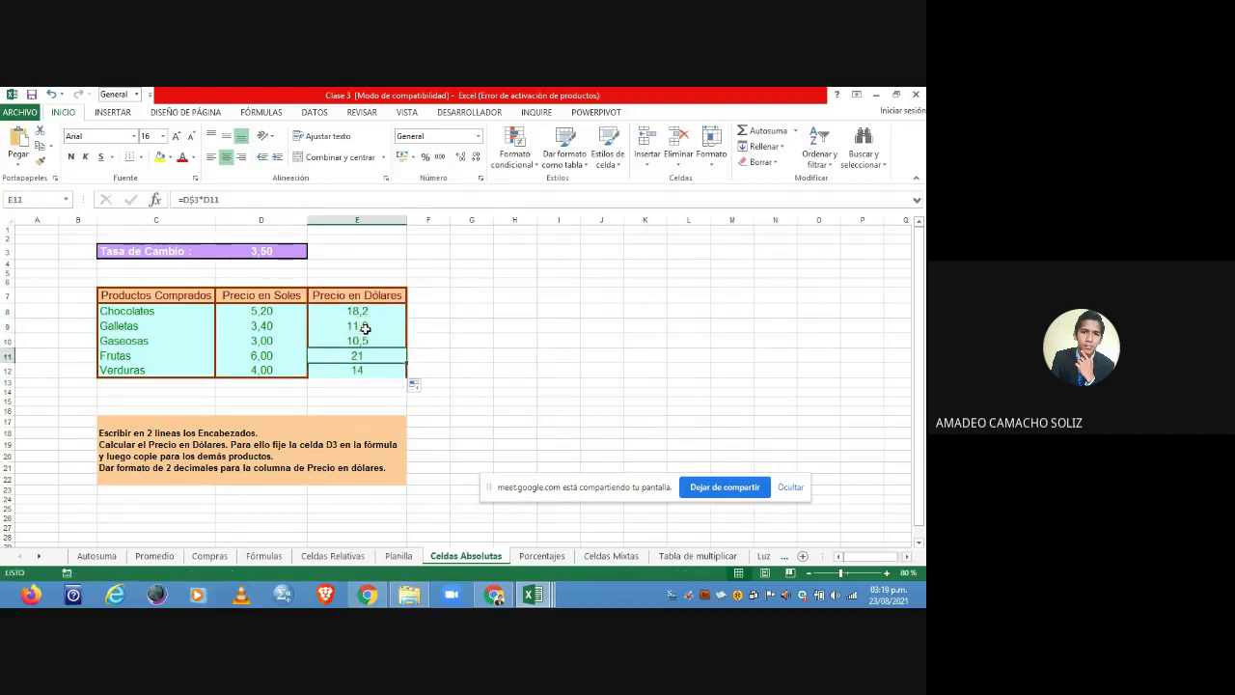
key(Up)
key(Up)
key(Up)
key(Down)
key(Down)
key(Down)
key(Down)
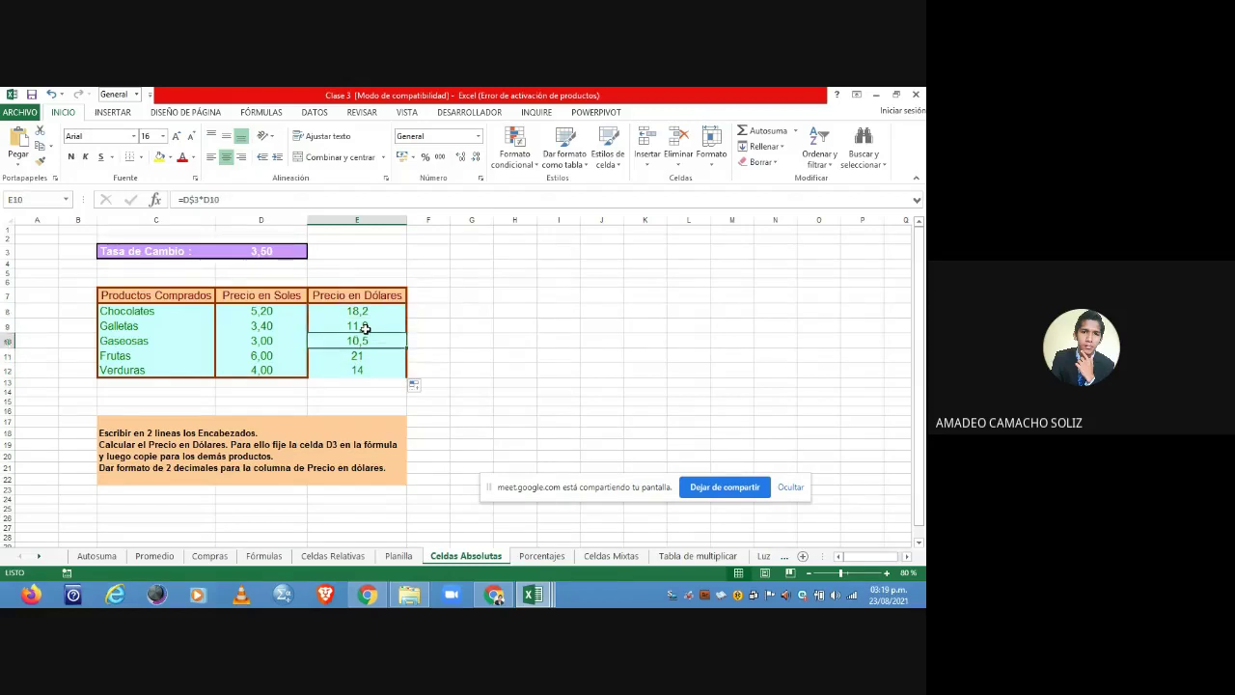
key(Up)
key(Up)
key(Up)
key(Up)
key(Up)
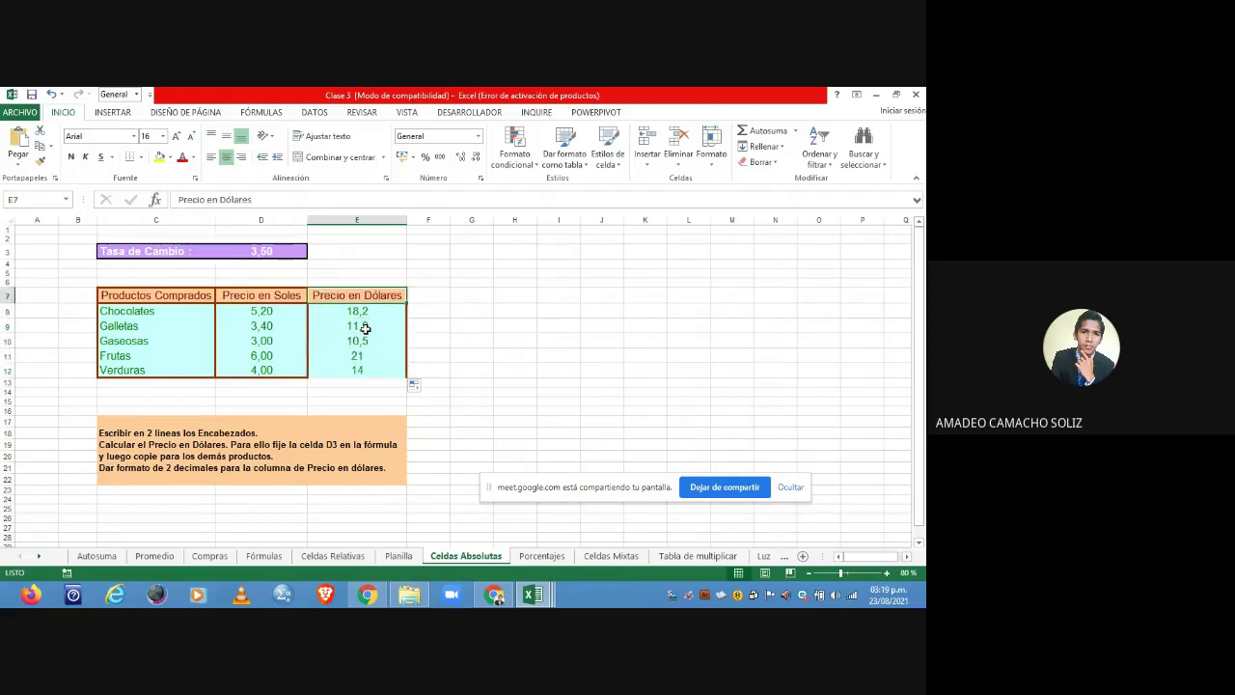
key(Down)
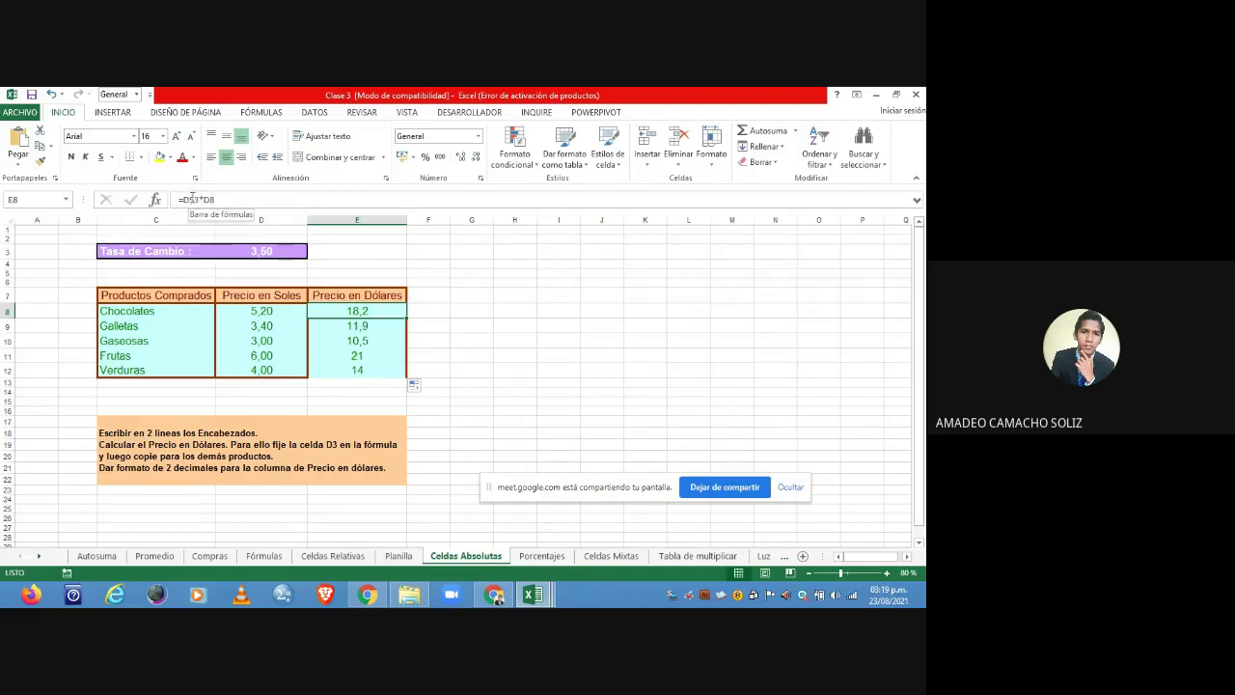
- Switch to the Porcentajes sheet and review the CAMISAS percentage cell D9 and the TOTAL cell's note in the VENTAS table
click(555, 554)
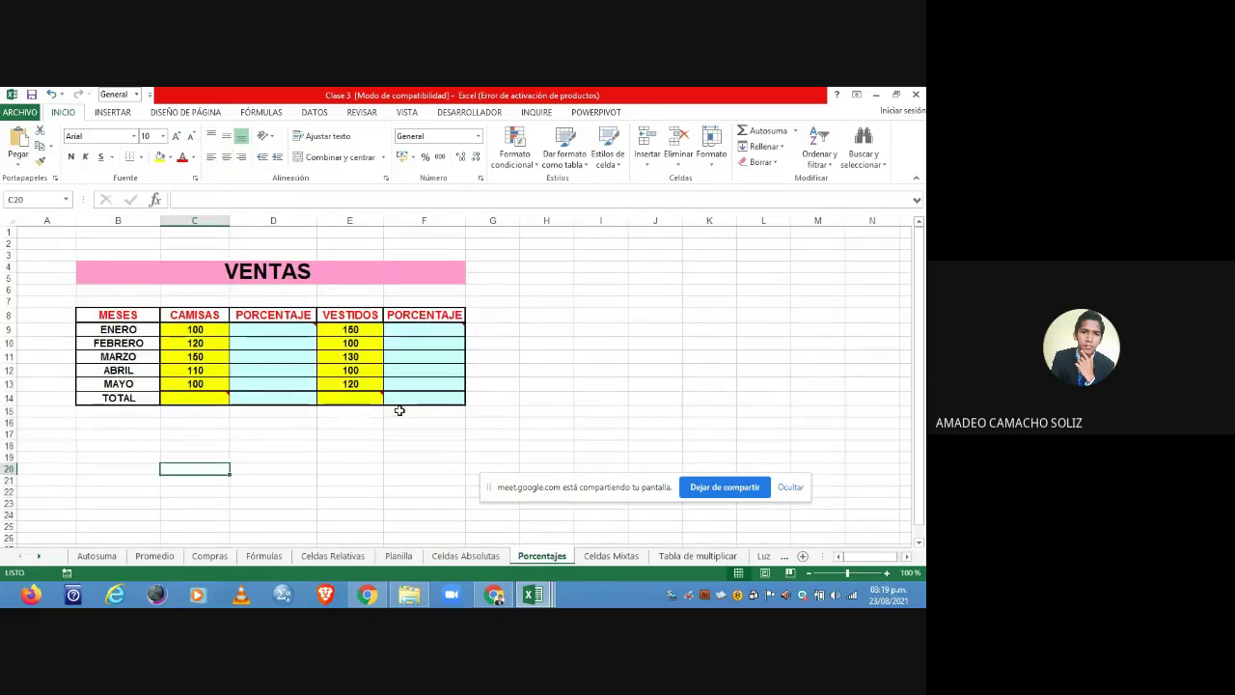
click(307, 328)
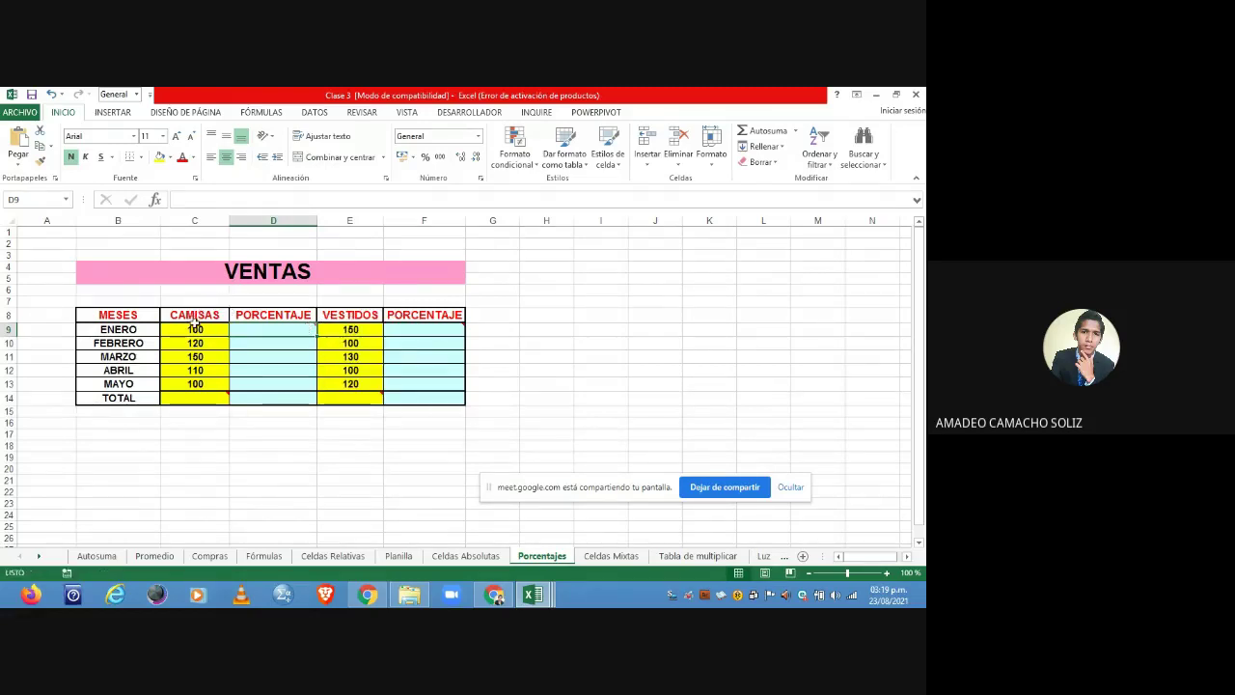
mouse_move(222, 397)
mouse_move(194, 398)
- Total the CAMISAS sales from ENERO to MAYO in C14 with =SUMA(C9:C13)
click(215, 400)
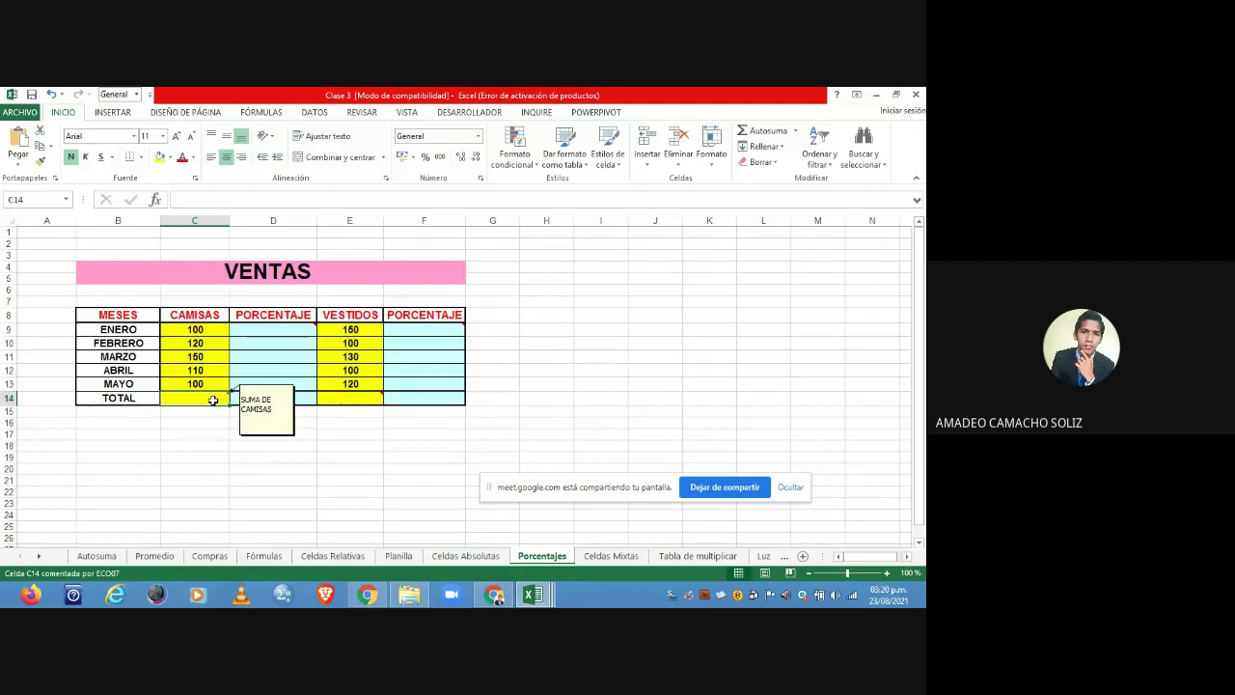
text(=sum)
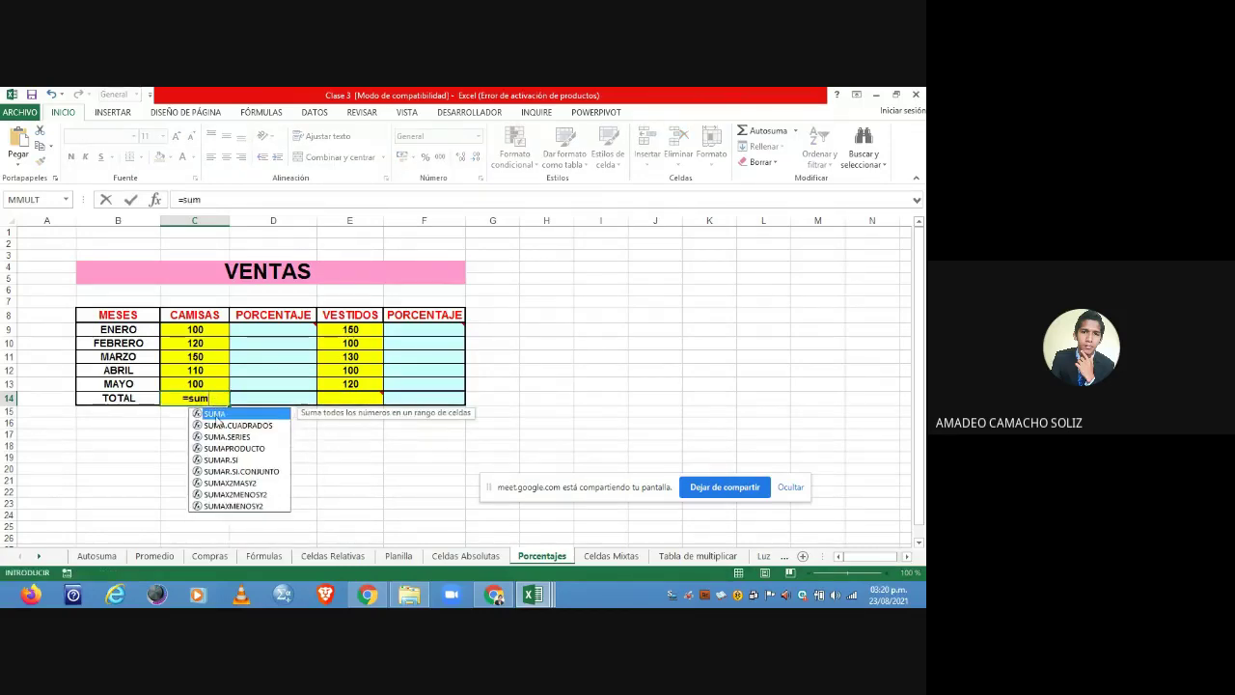
double_click(216, 416)
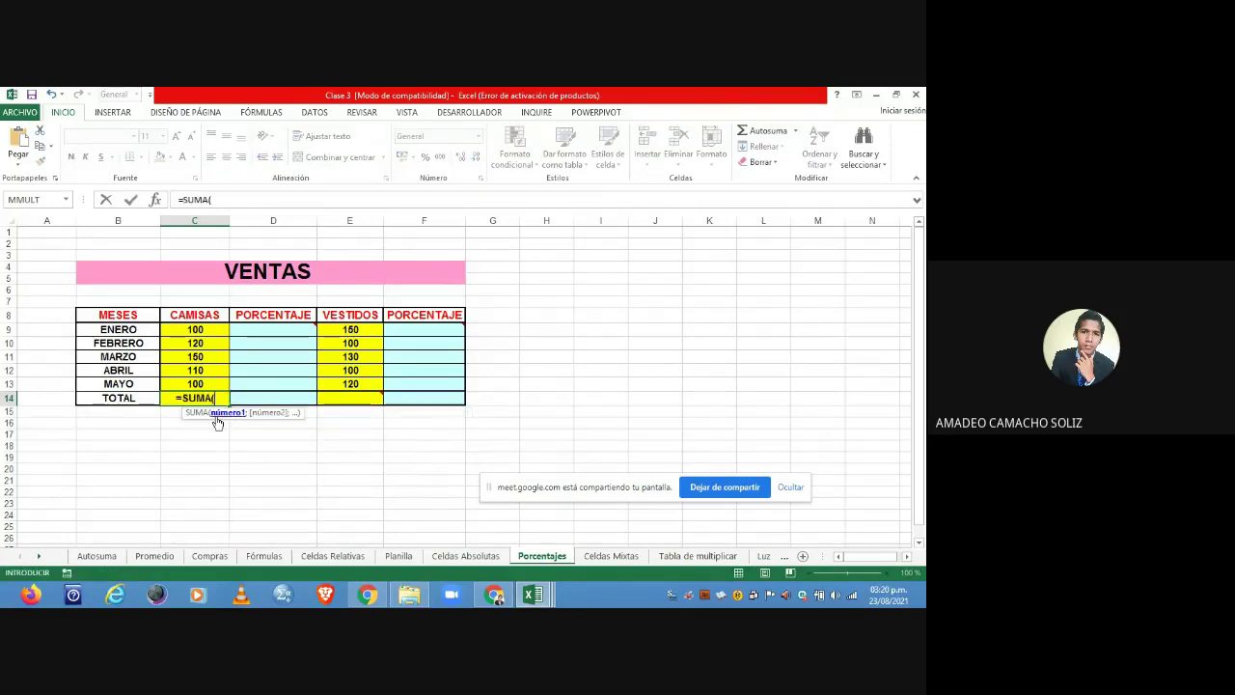
drag(199, 332, 202, 340)
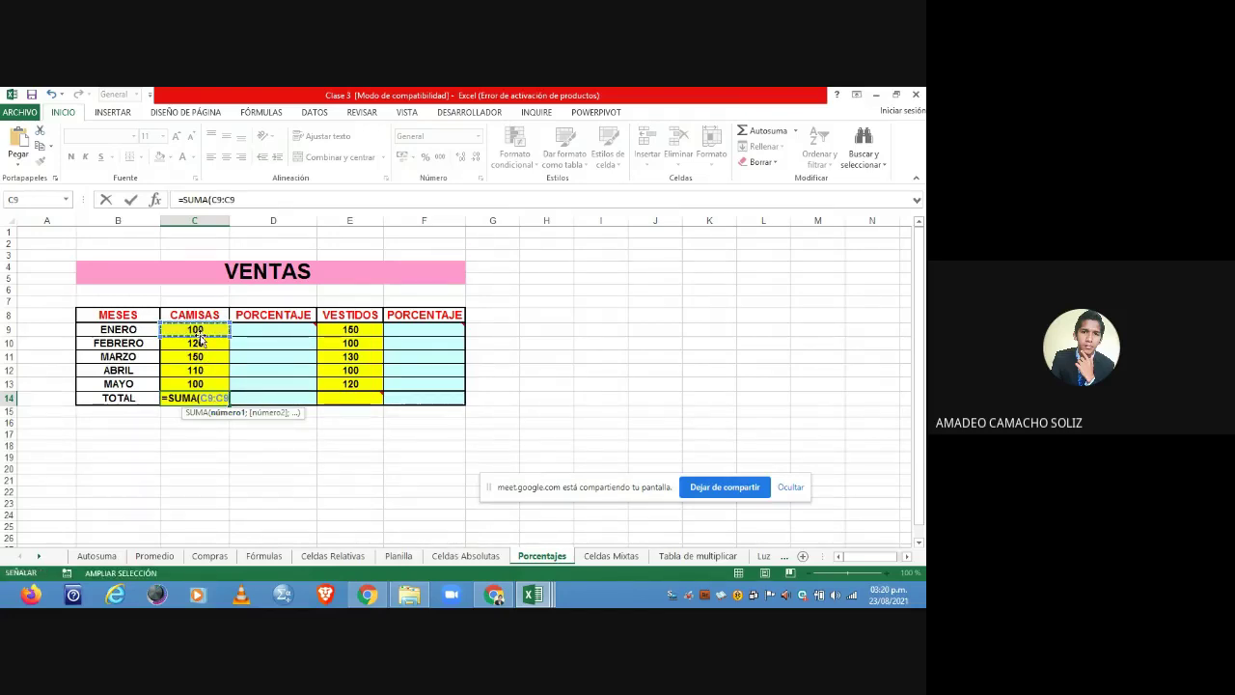
key(BackSpace)
key(BackSpace)
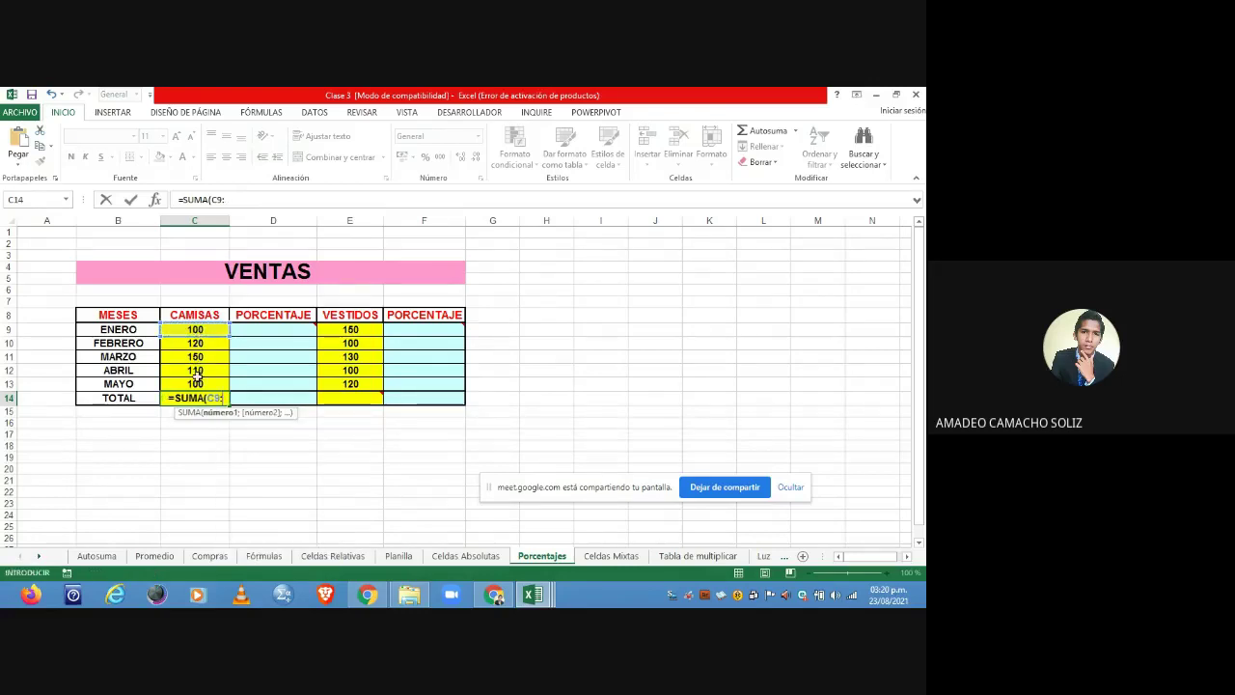
click(195, 383)
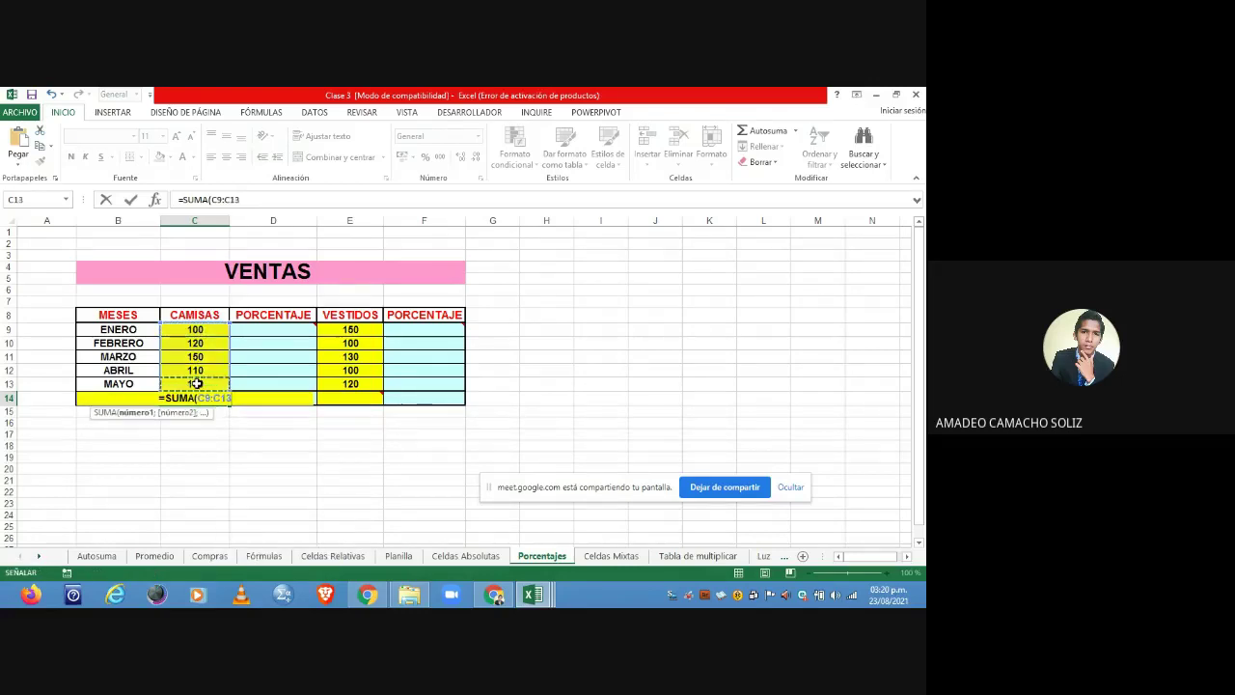
text())
key(Return)
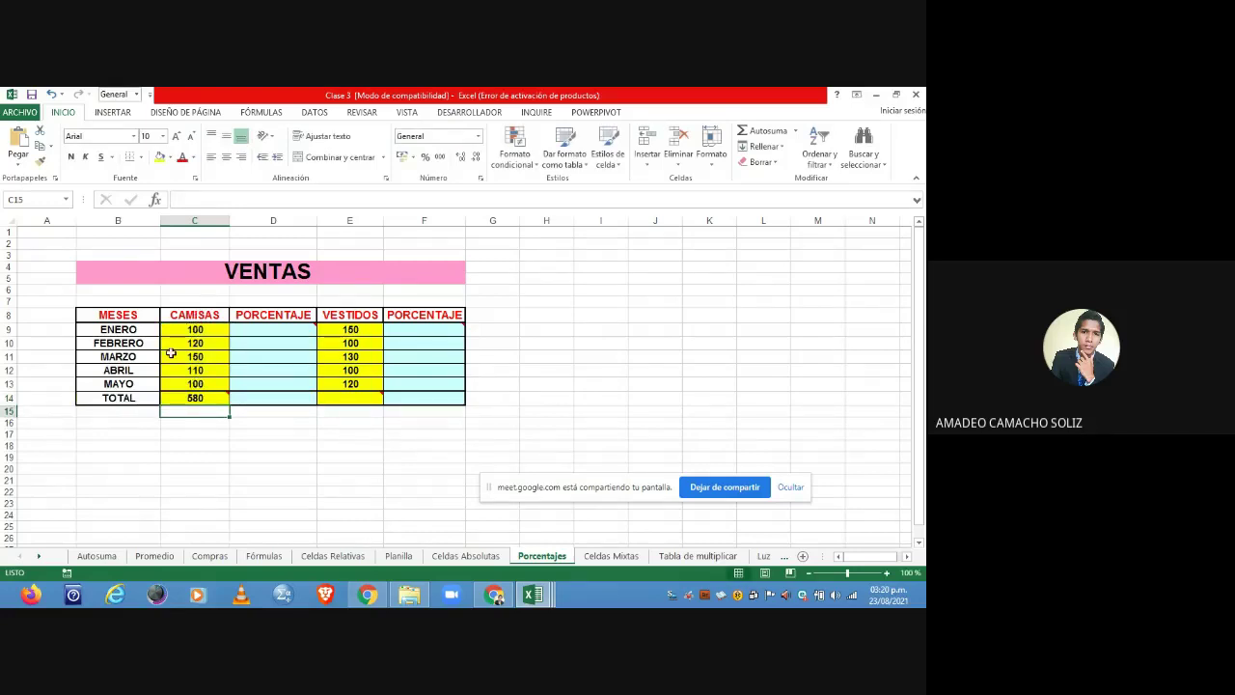
click(195, 397)
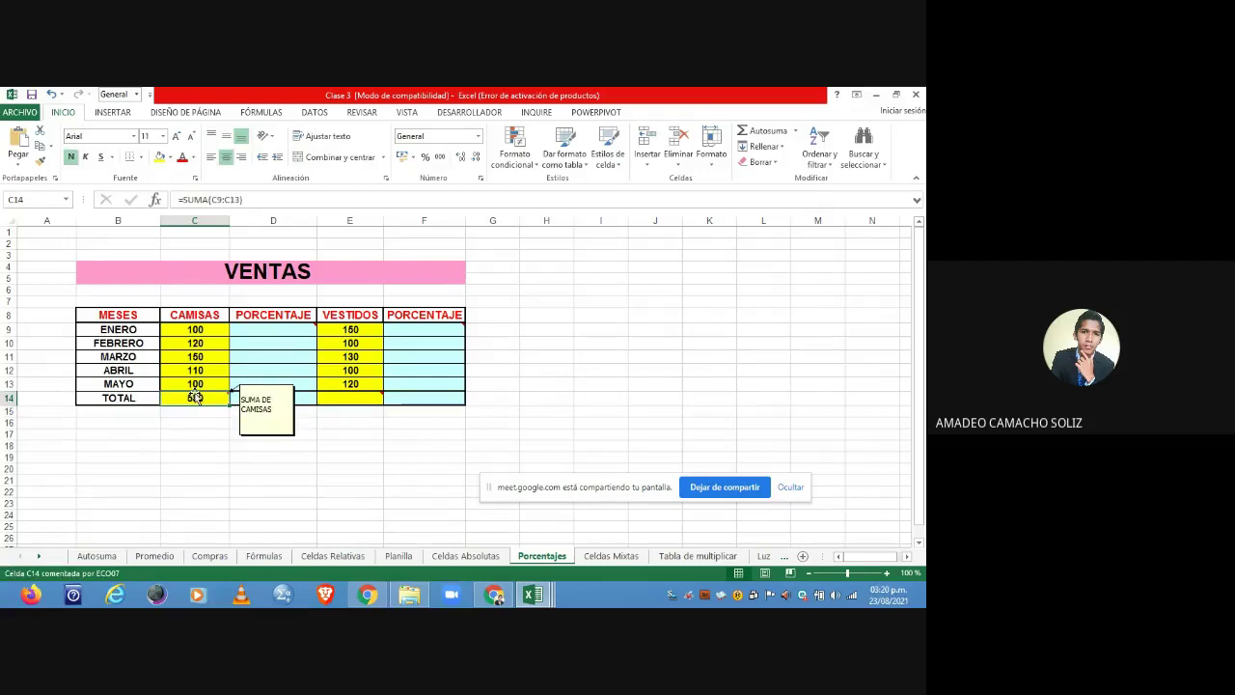
- Calculate the ENERO share of CAMISAS sales in D9 with the formula =(C9/C14)
click(268, 328)
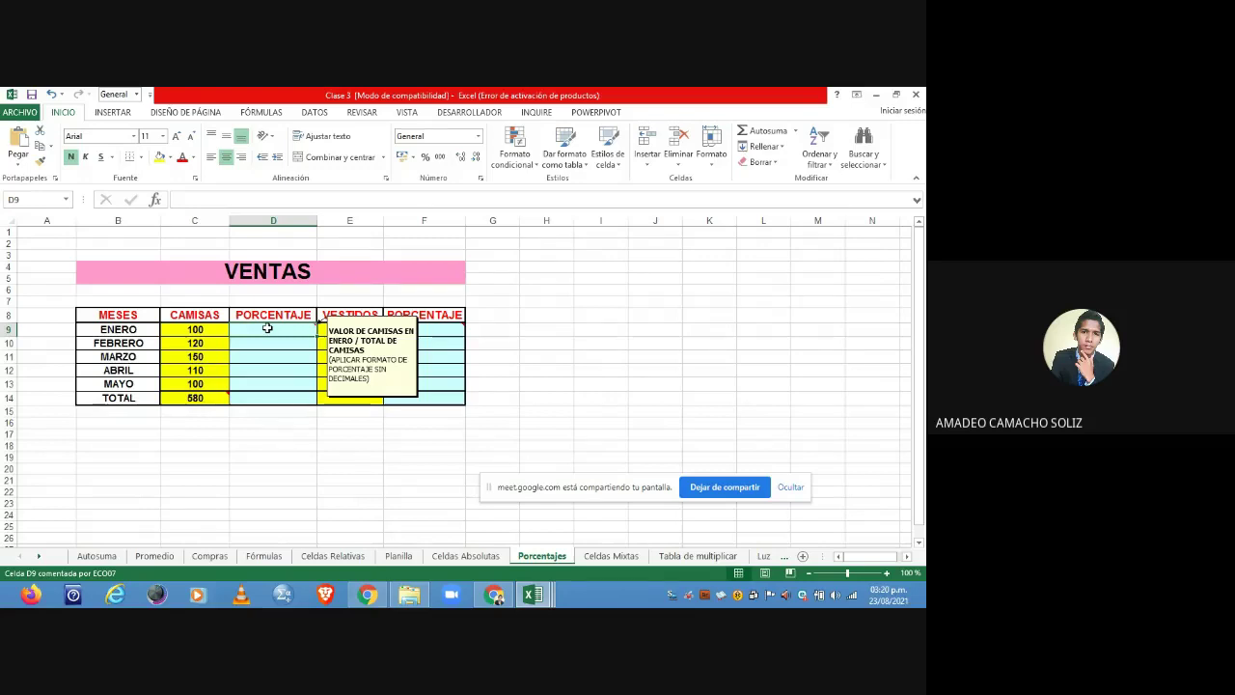
text(=)
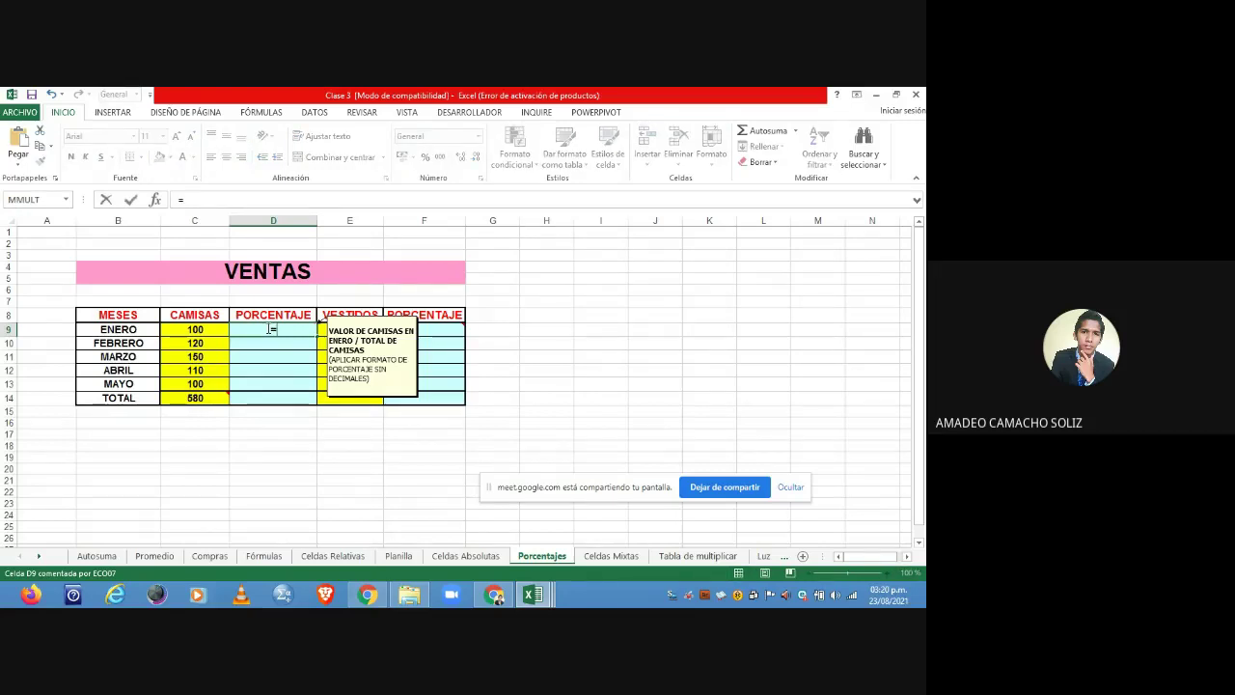
text(()
click(204, 329)
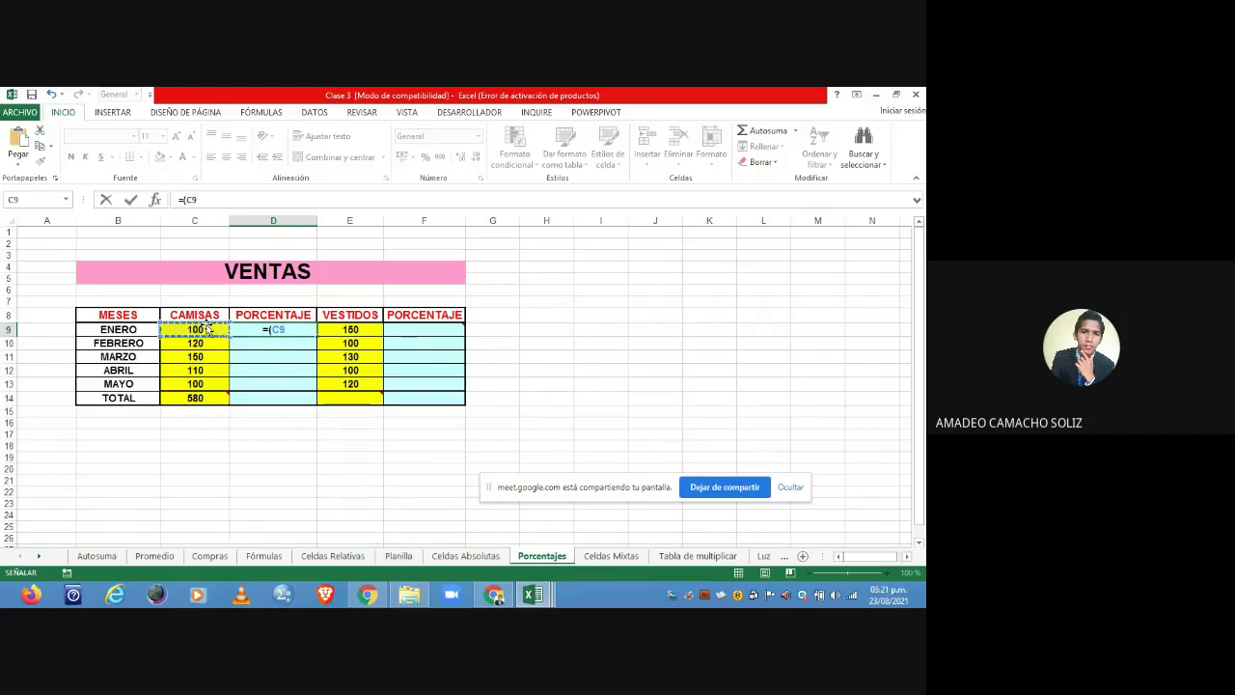
text(/)
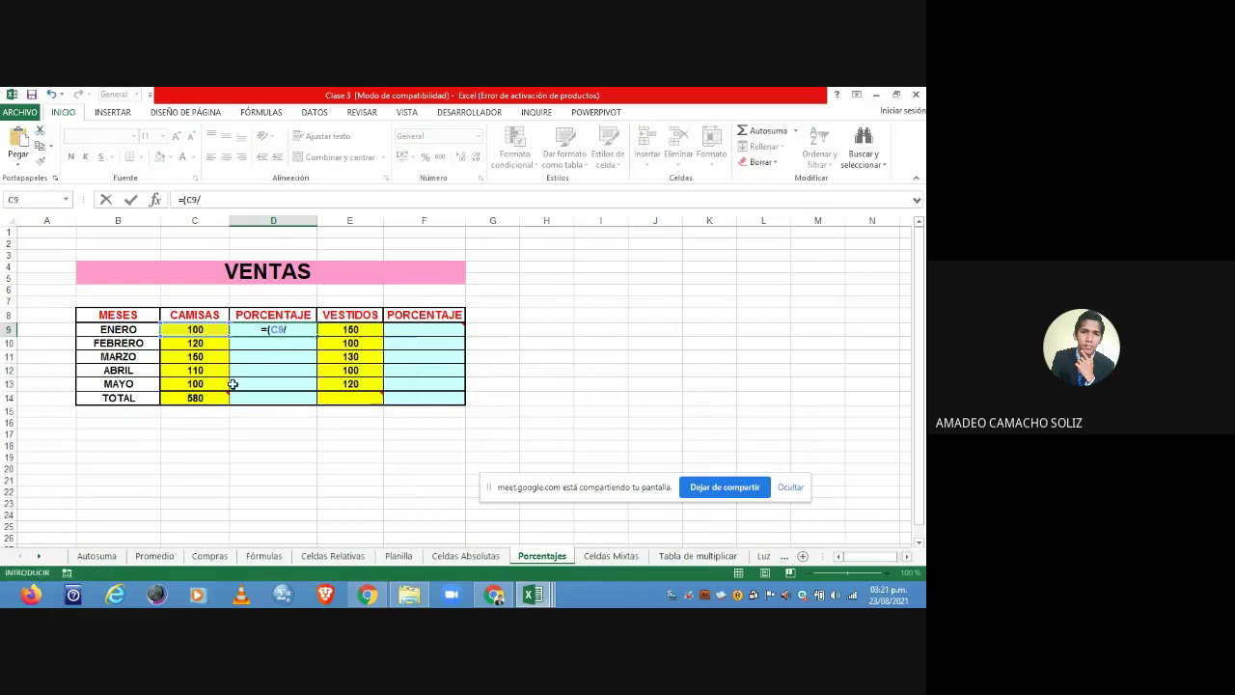
click(196, 400)
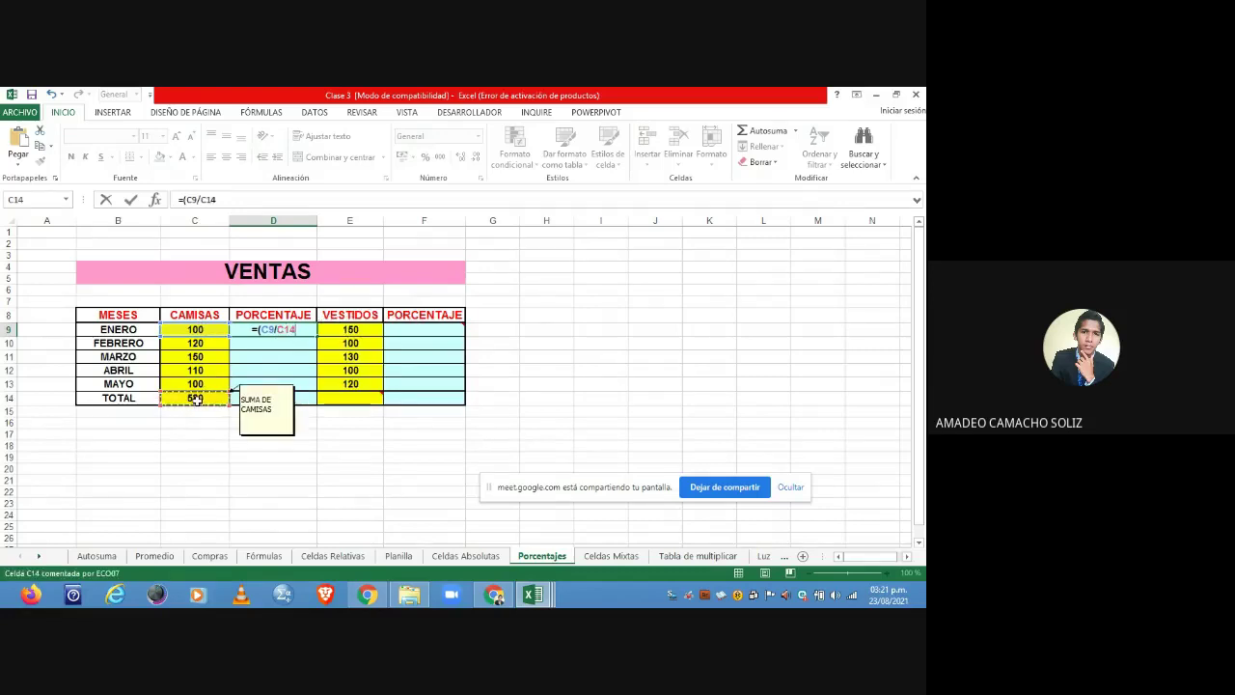
text())
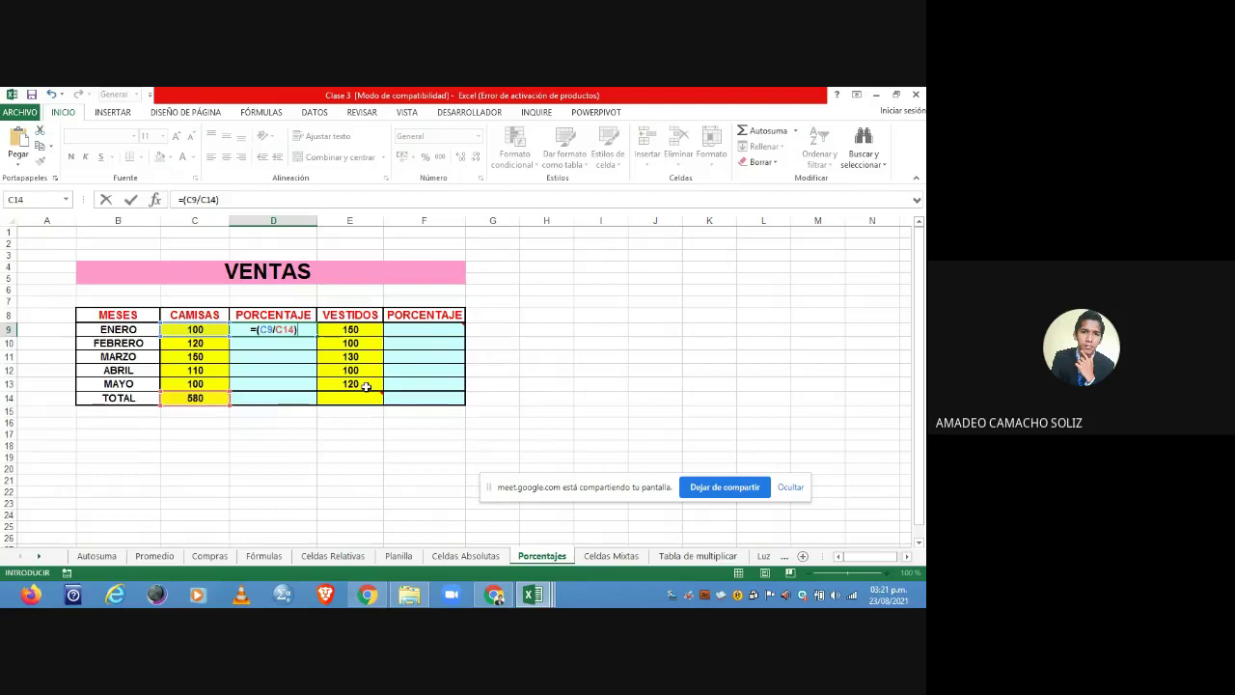
key(Return)
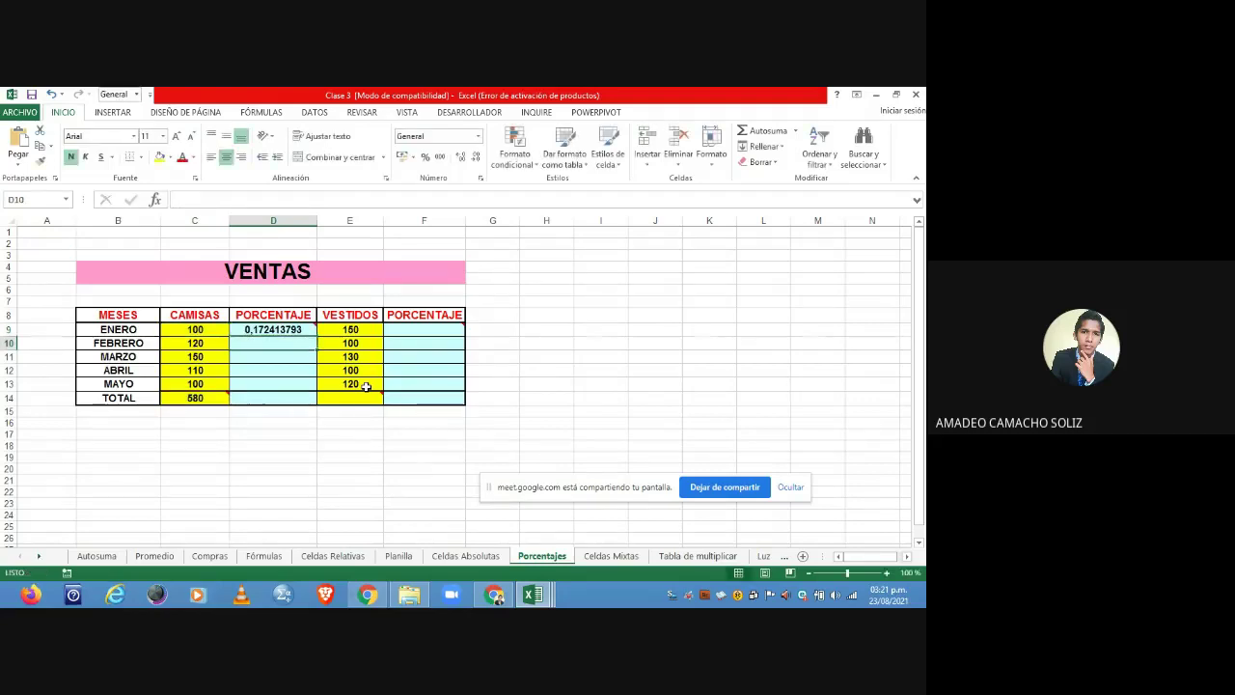
- Multiply the ENERO share in D9 by 100 so the formula reads =(C9/C14)*100
click(297, 330)
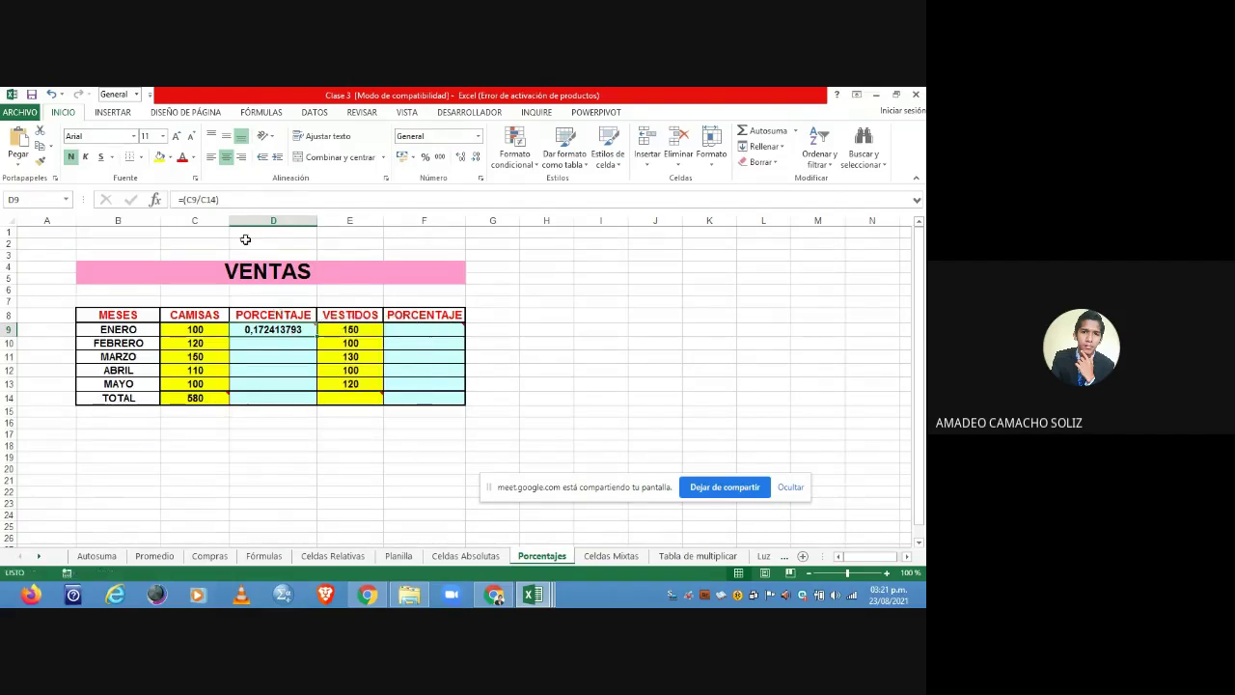
click(237, 203)
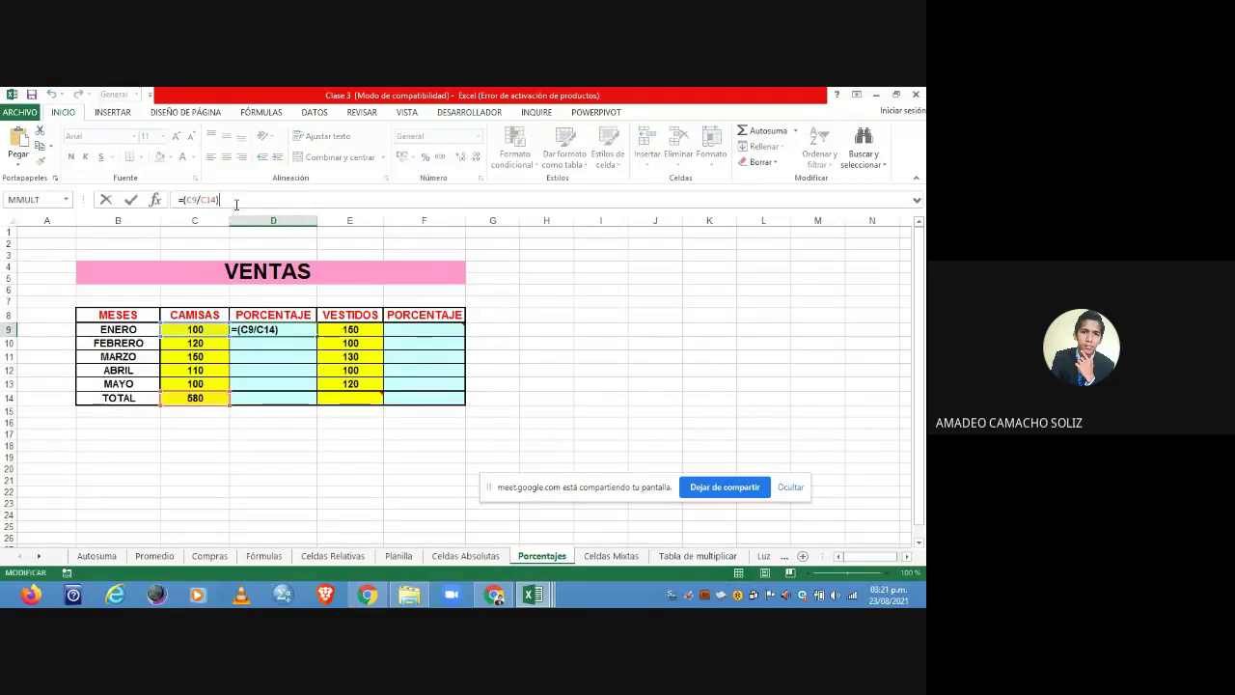
text(*100)
key(Return)
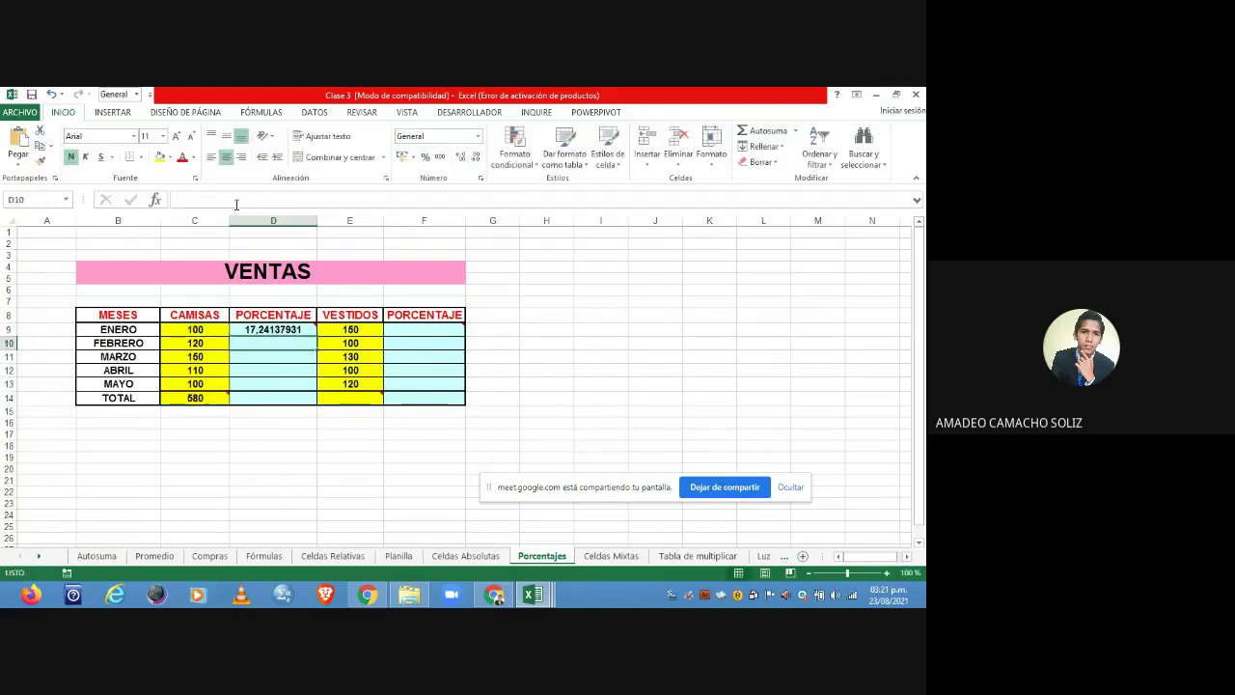
- Format the ENERO CAMISAS percentage in D9 to show no decimals
click(273, 328)
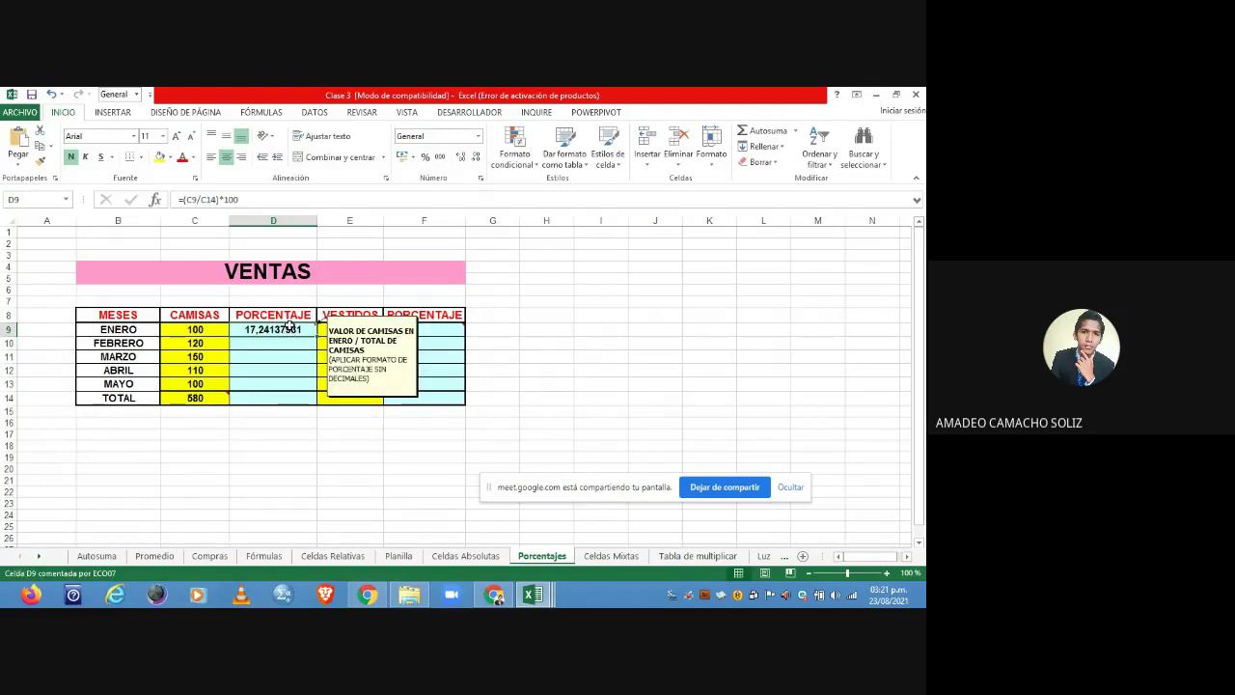
click(478, 162)
click(478, 161)
click(481, 164)
click(481, 164)
click(481, 164)
click(480, 165)
click(481, 164)
click(481, 164)
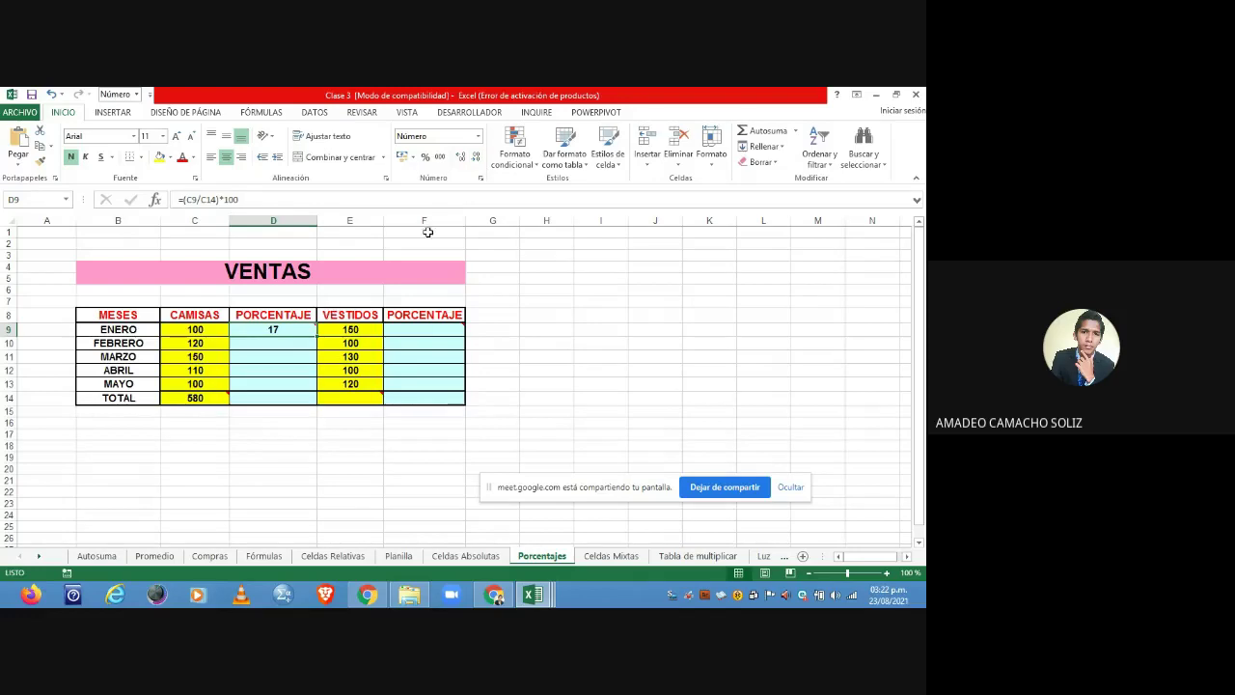
click(462, 158)
click(462, 157)
click(474, 158)
click(475, 157)
- Copy the ENERO percentage formula from D9 down through D14 and inspect the copied FEBRERO formula in D10
drag(317, 334, 317, 403)
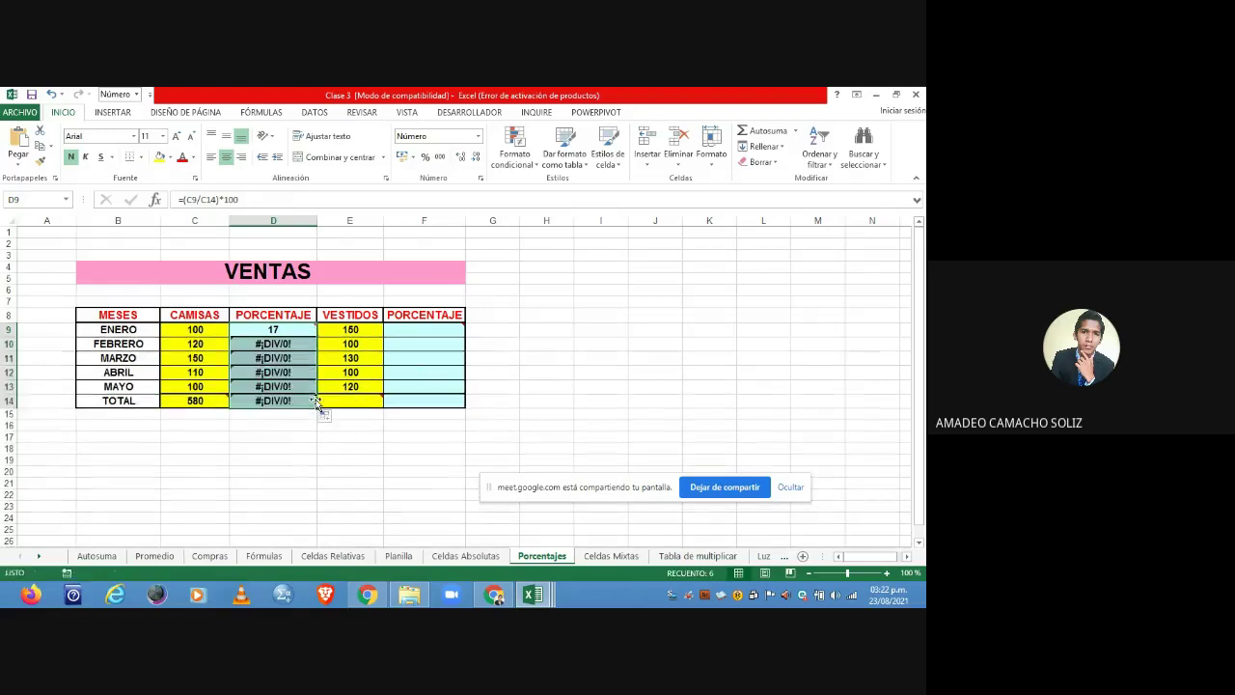
click(298, 345)
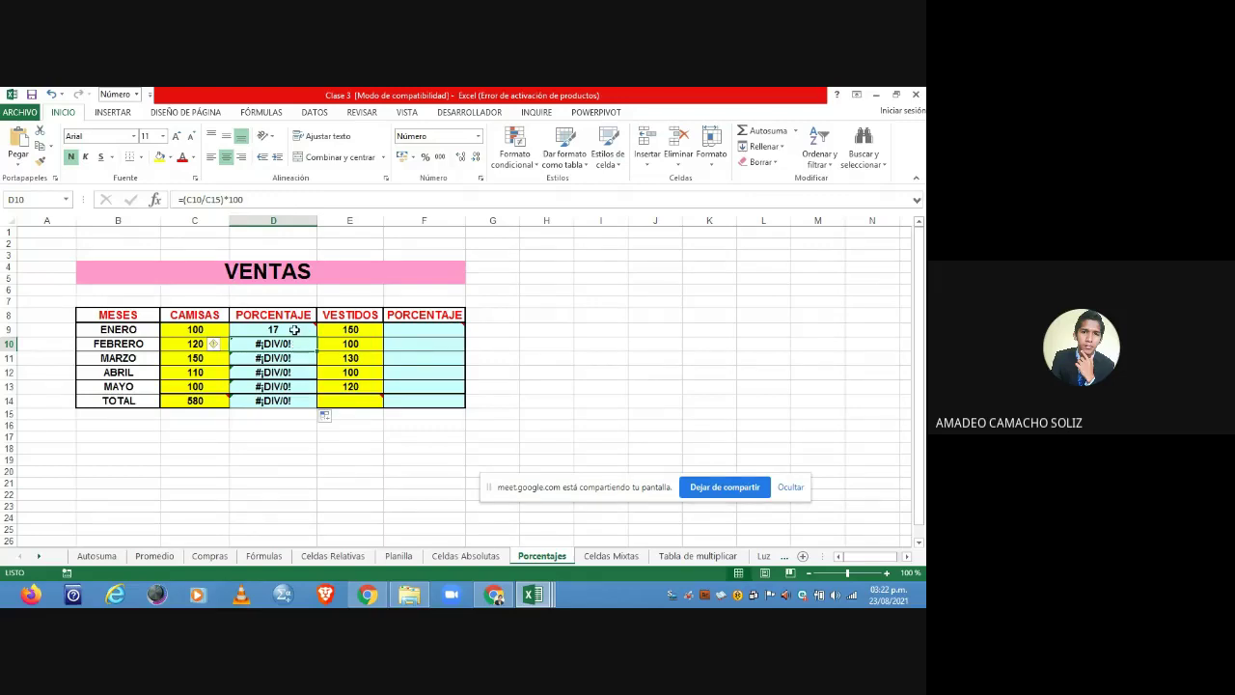
- Fix the CAMISAS total's row in the D9 formula so it reads =(C9/C$14)*100
click(295, 330)
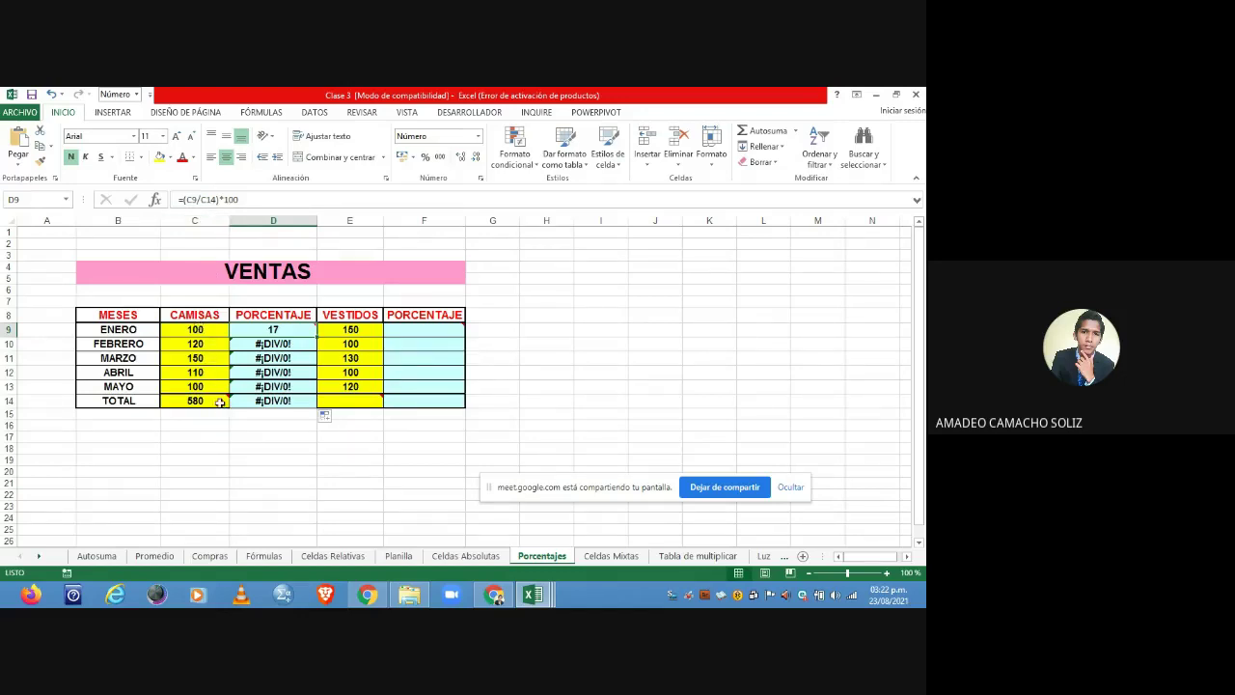
mouse_move(217, 402)
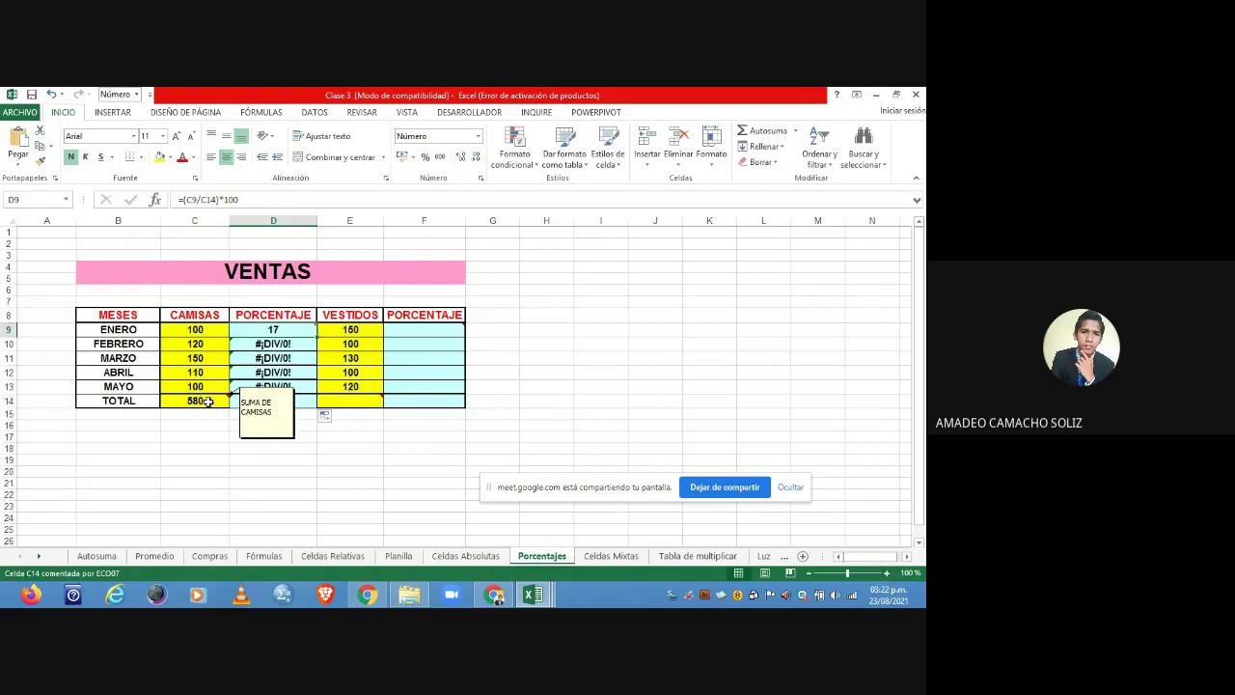
click(206, 200)
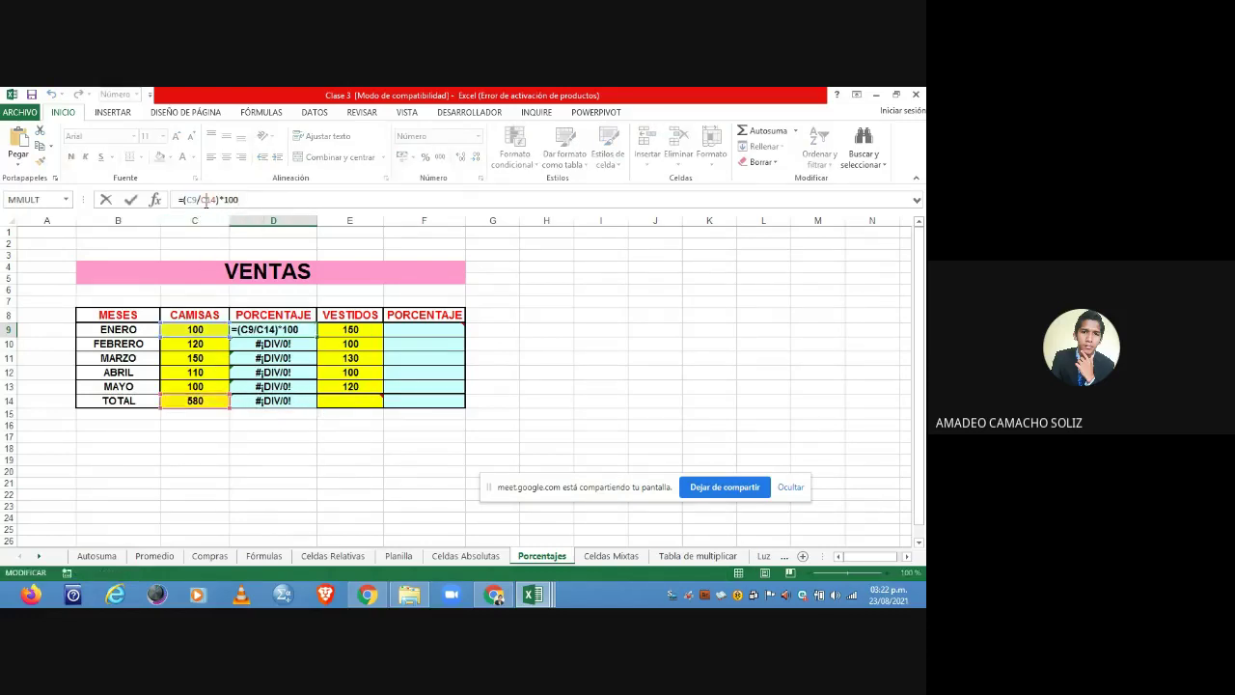
text($)
click(130, 200)
mouse_move(315, 333)
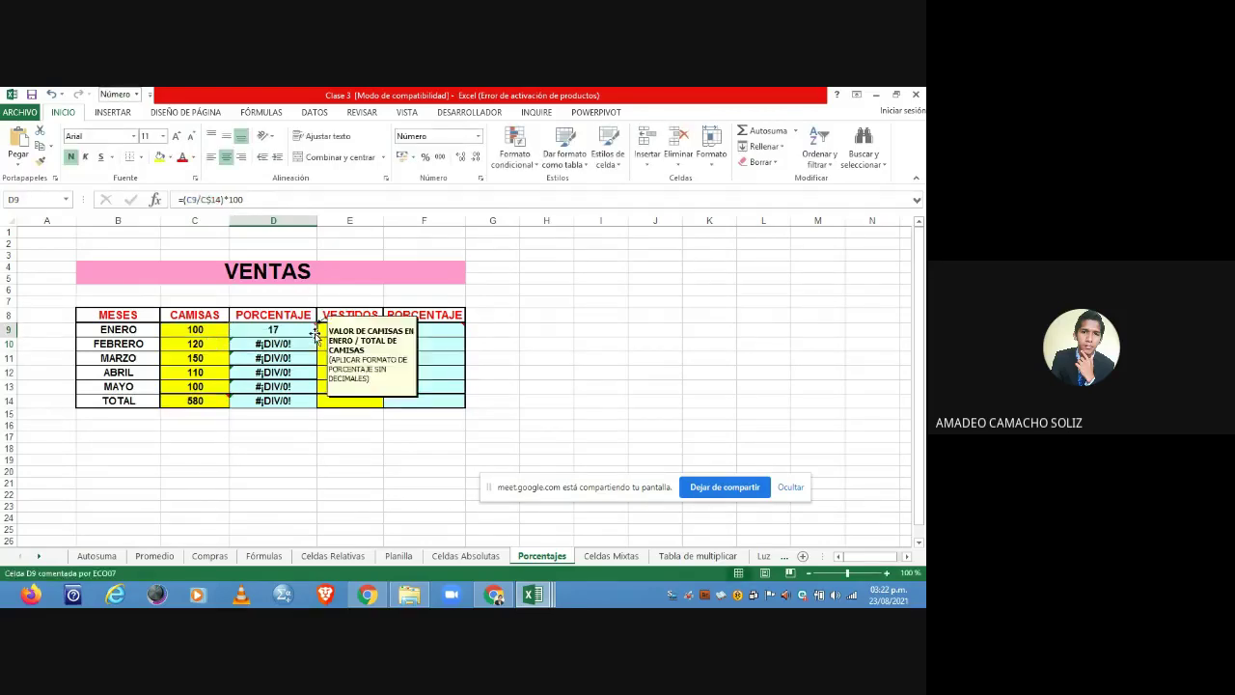
- Copy the corrected ENERO percentage formula from D9 down through D14 and check the fixed total reference in the FEBRERO, MARZO and ABRIL copies
drag(316, 336, 315, 403)
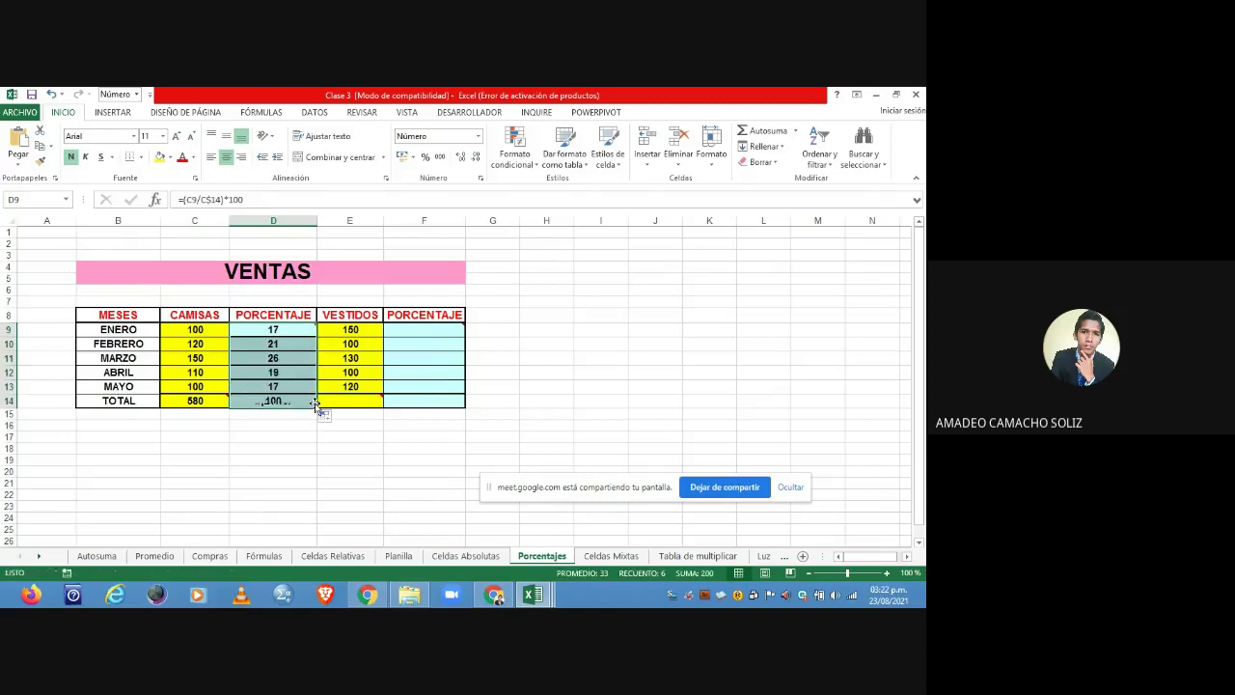
click(281, 342)
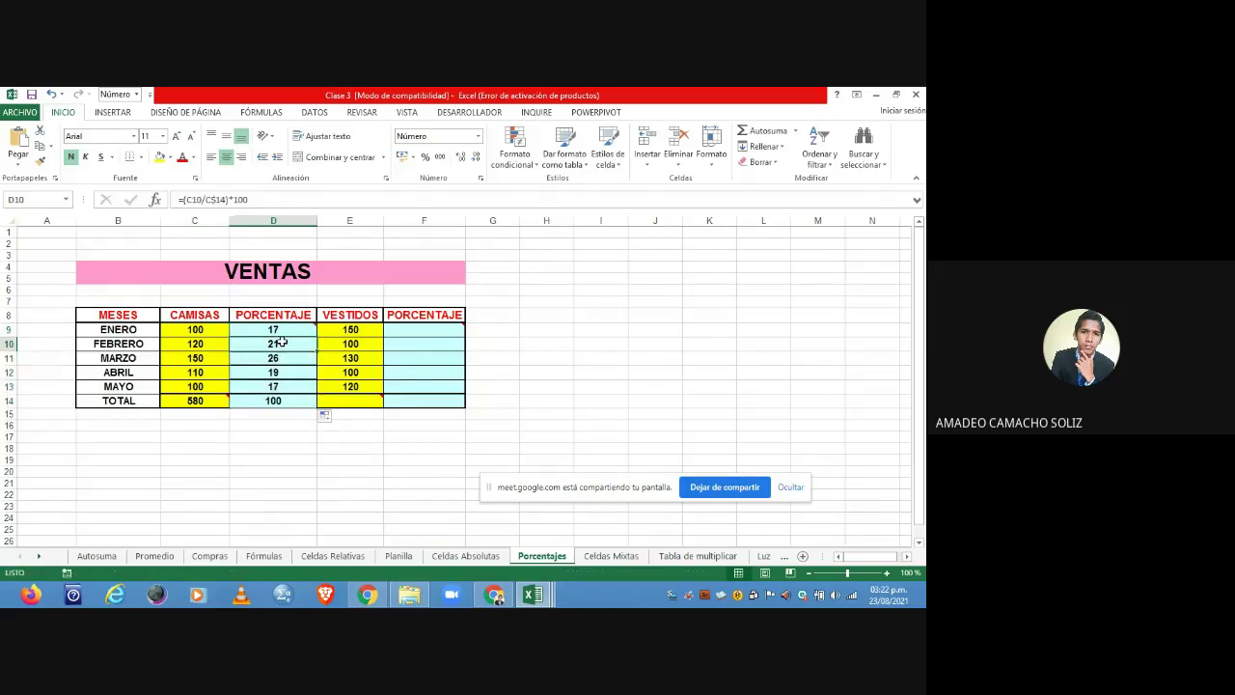
mouse_move(194, 401)
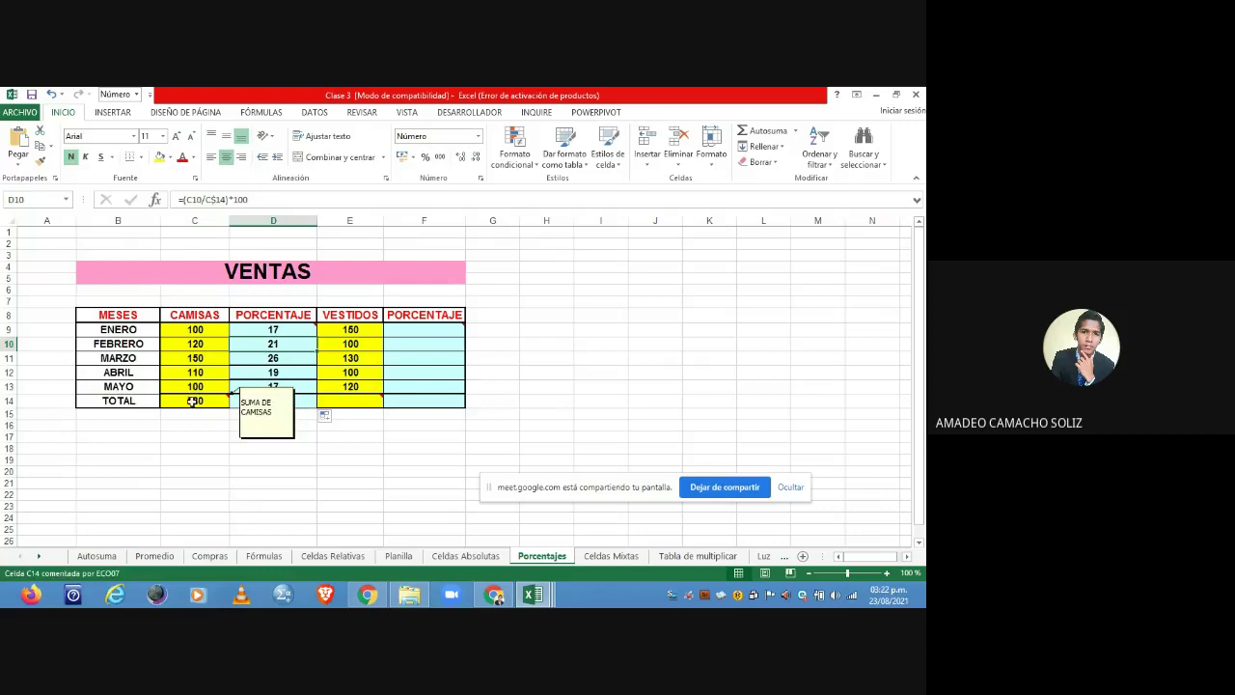
click(272, 360)
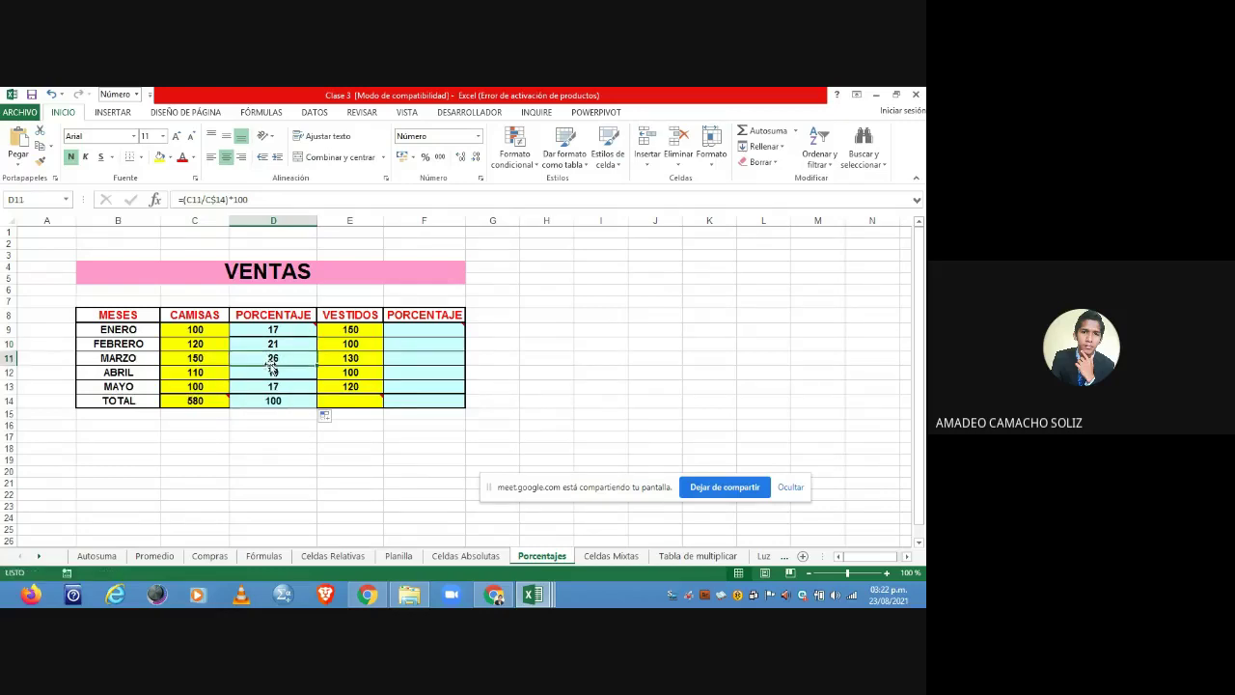
mouse_move(194, 402)
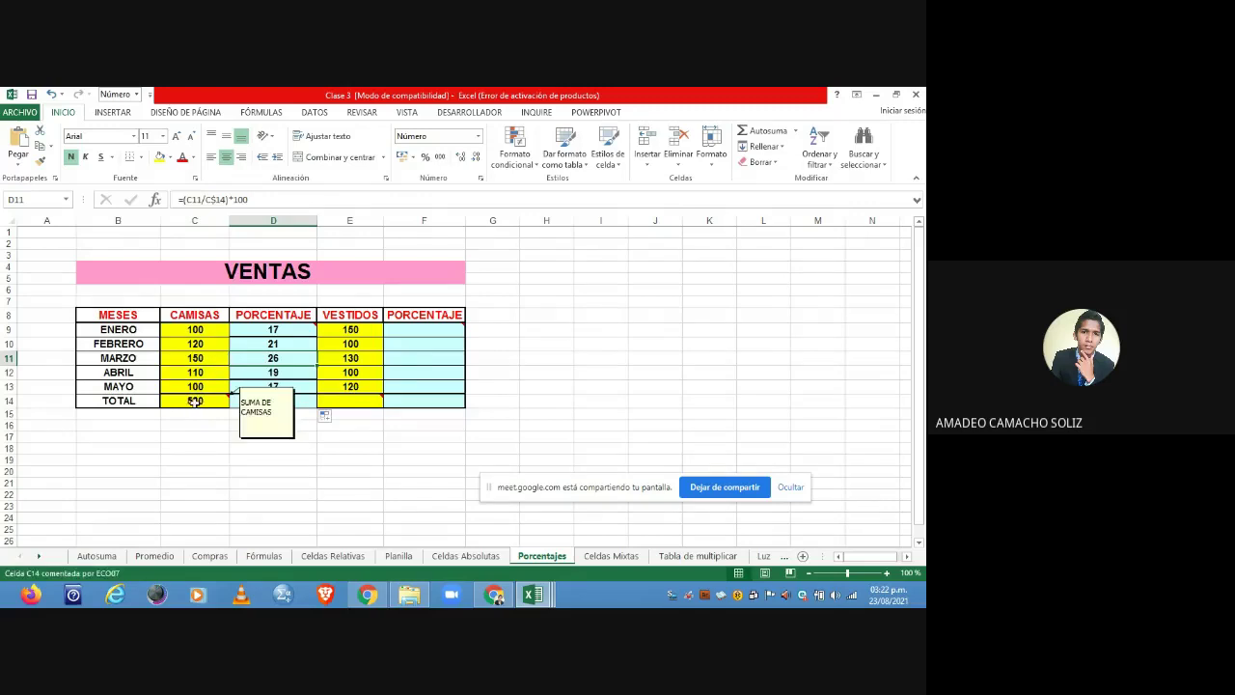
click(277, 375)
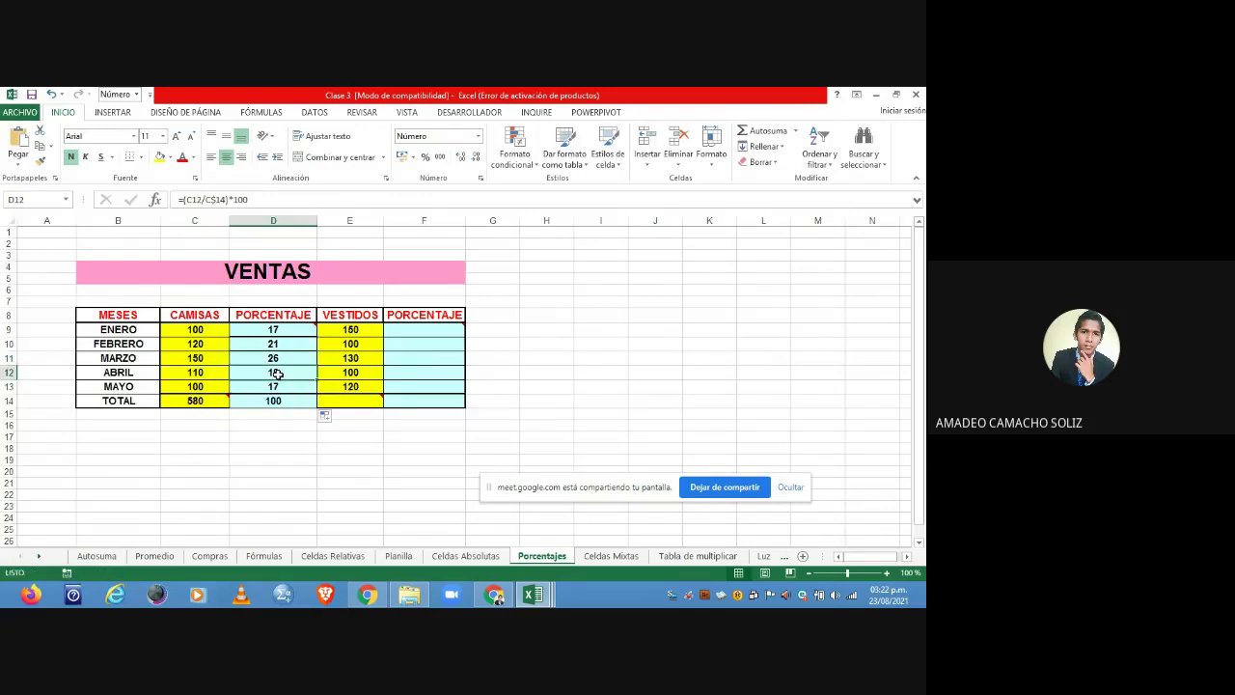
mouse_move(193, 400)
click(271, 329)
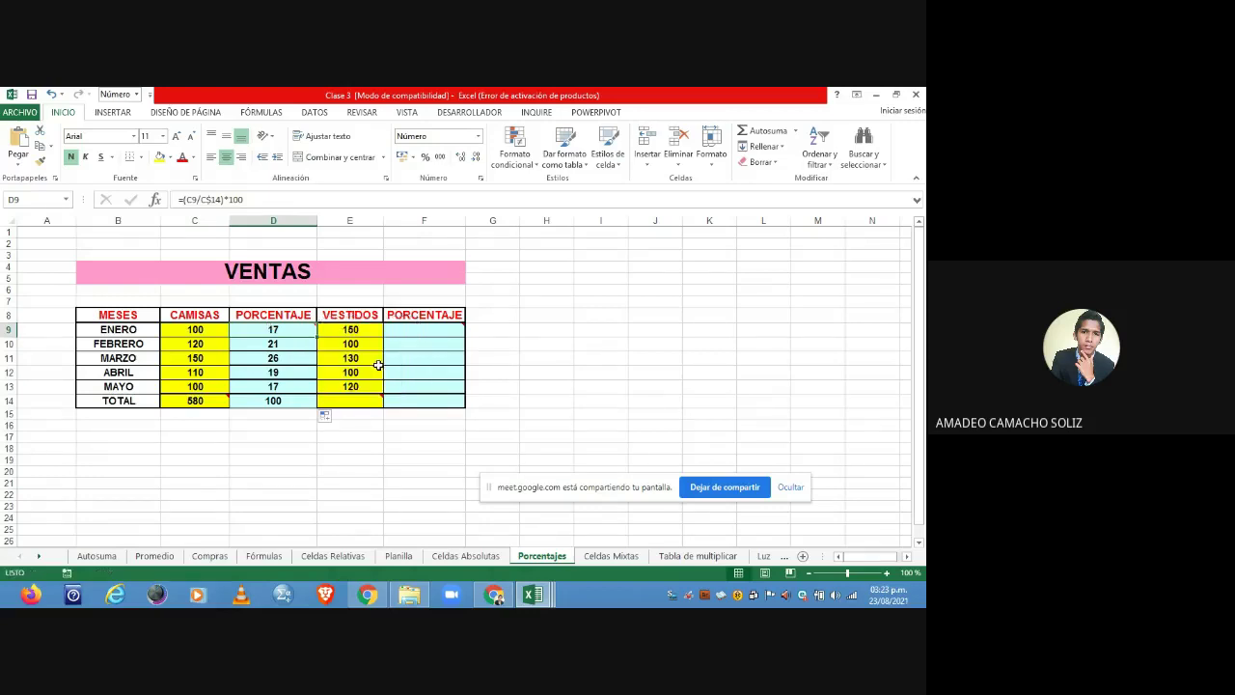
- Total the VESTIDOS sales in E14 with the formula =SUMA(E9:E13)
click(369, 406)
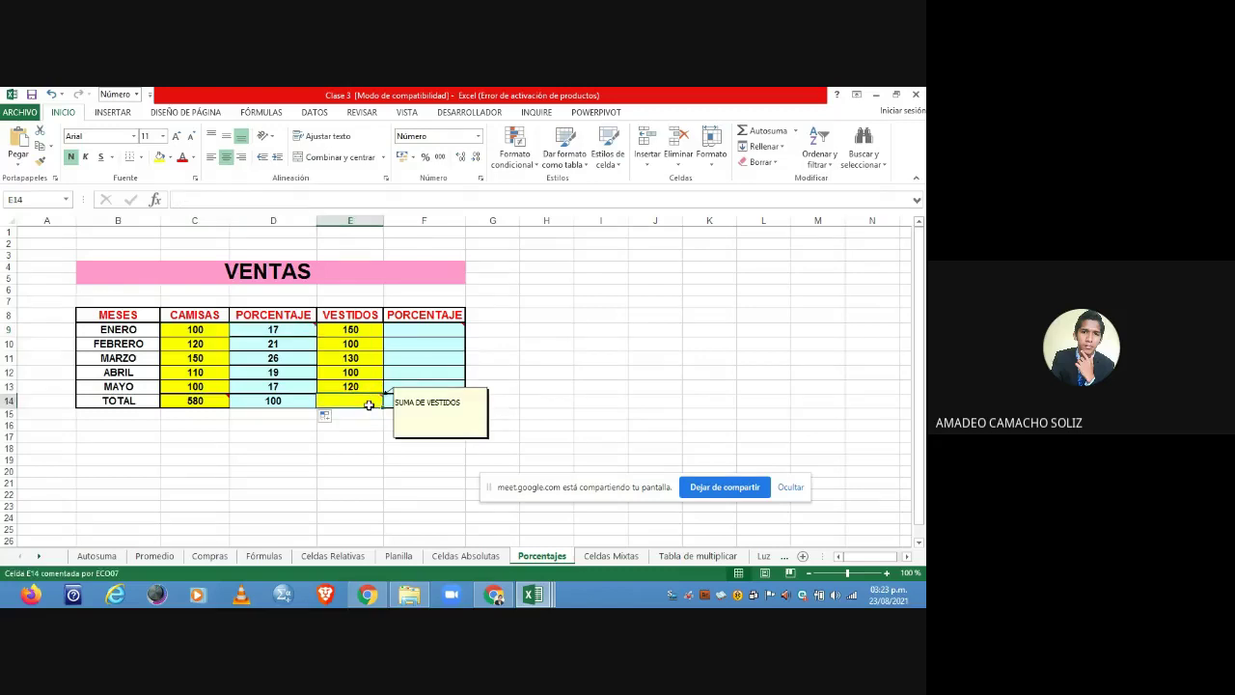
text(=)
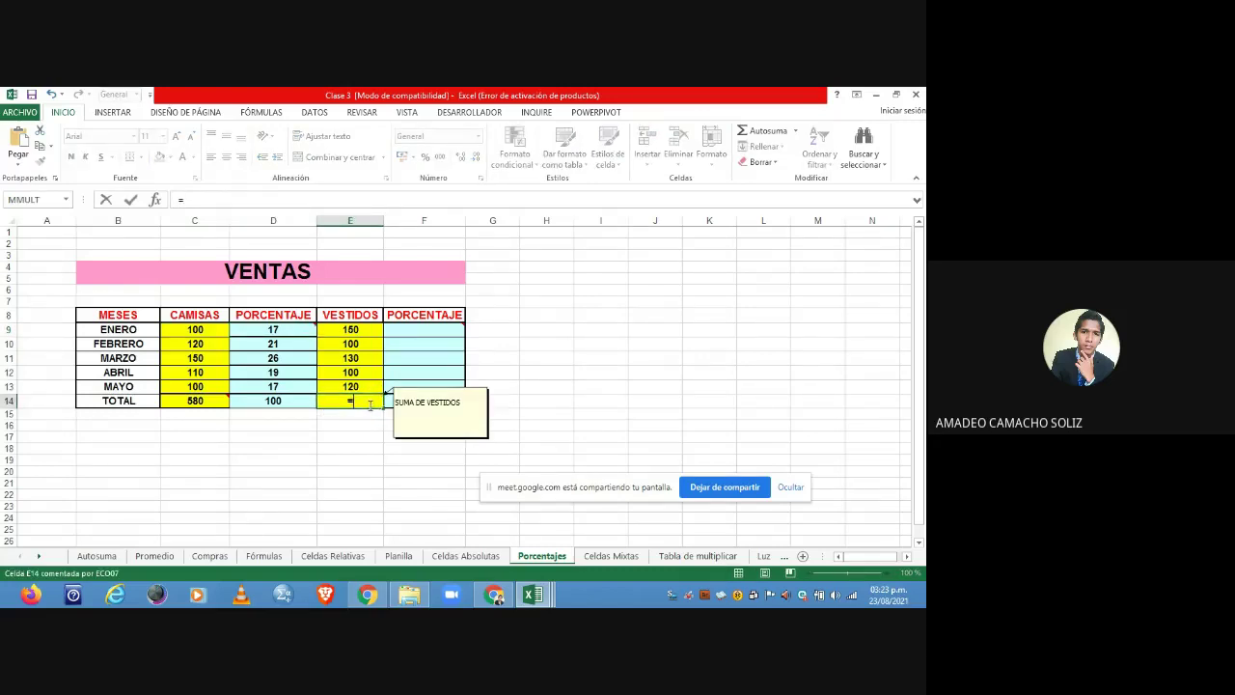
text(sum)
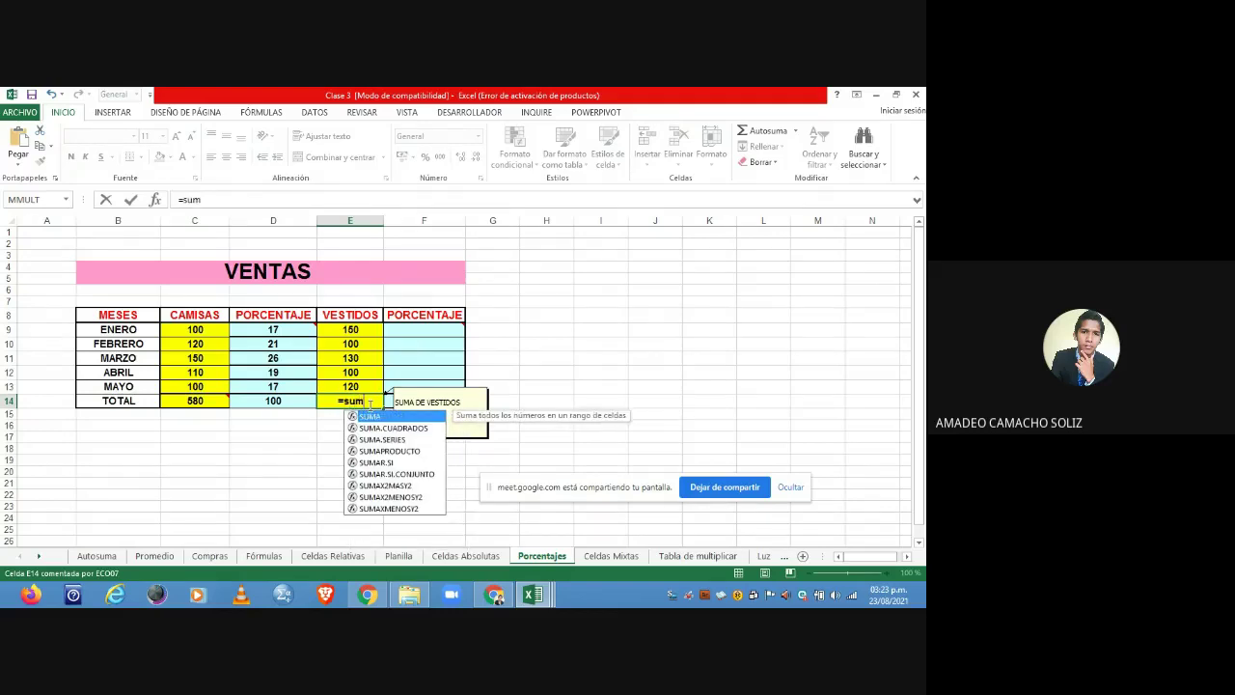
double_click(376, 417)
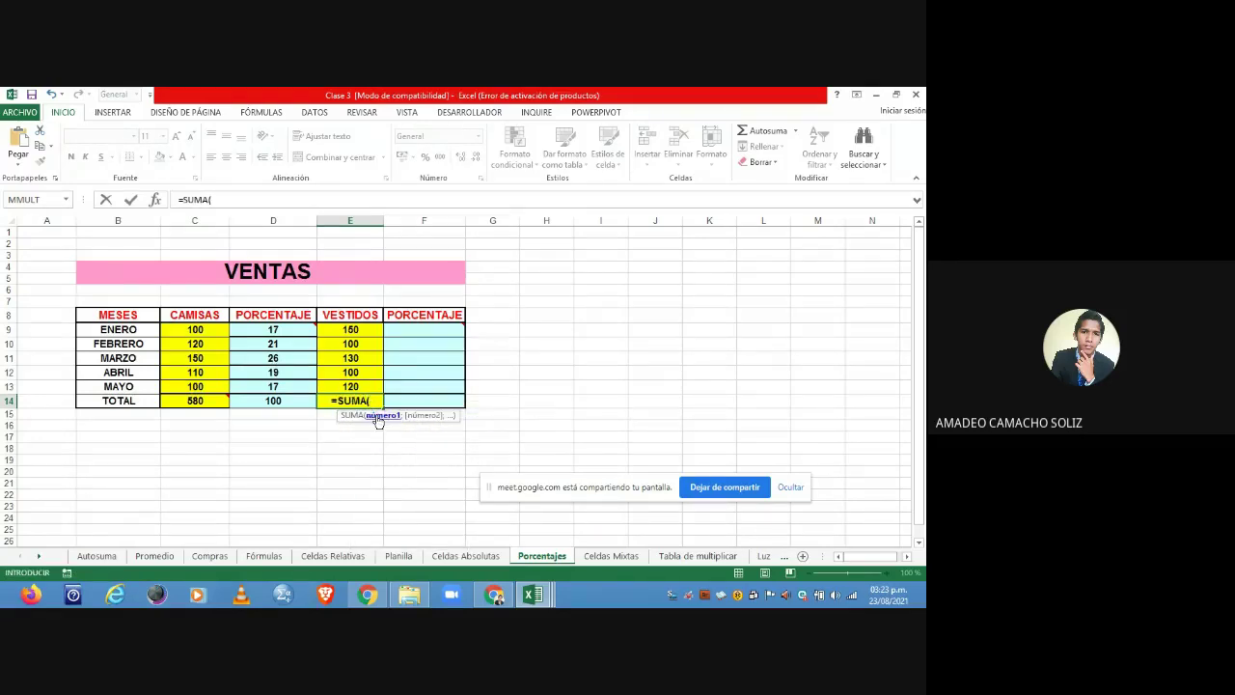
click(351, 329)
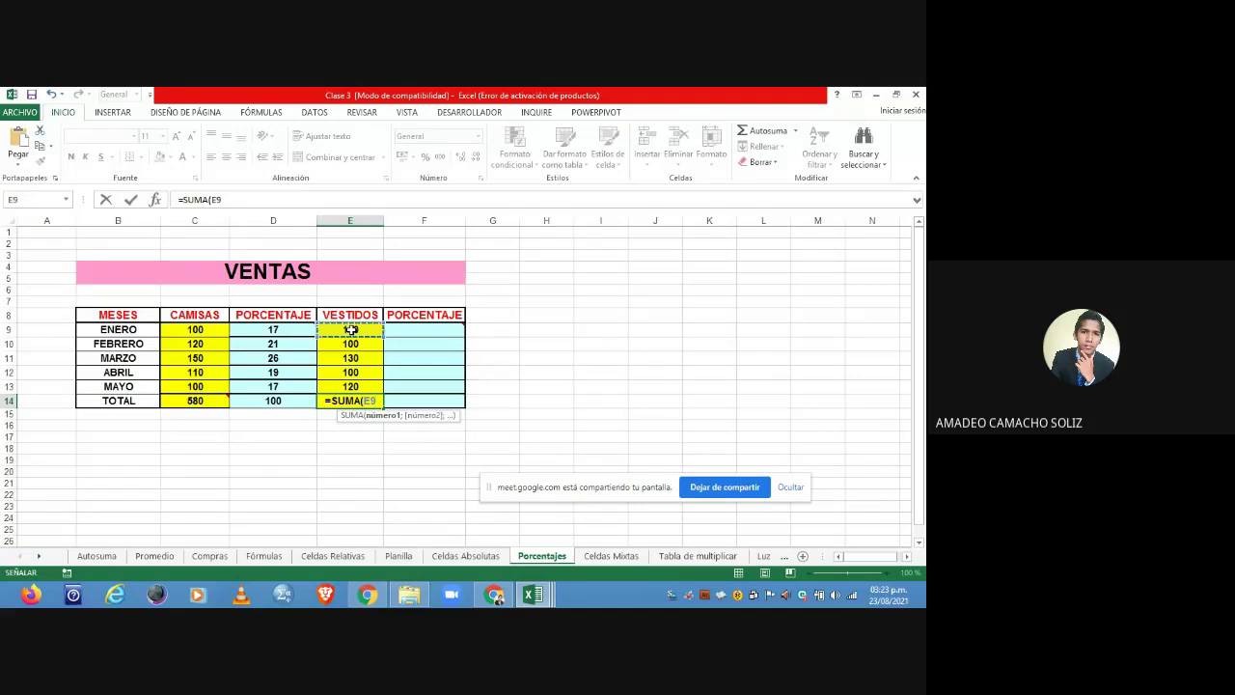
key(F8)
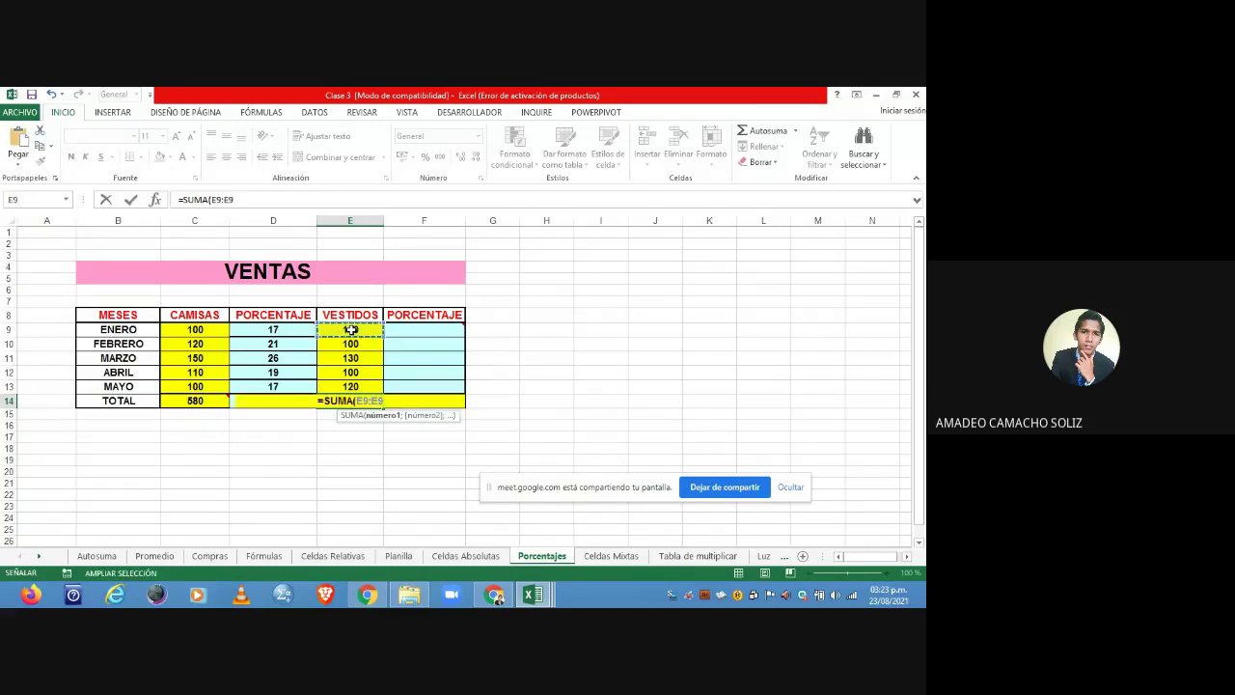
text(:)
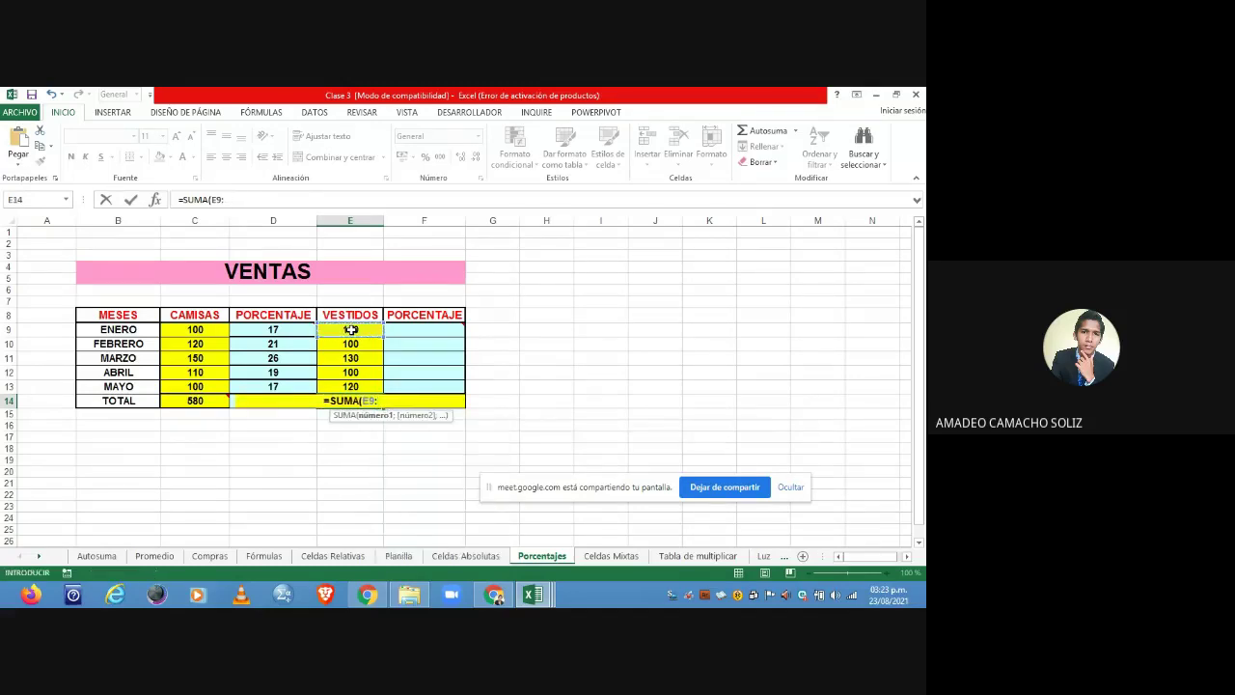
click(351, 386)
text())
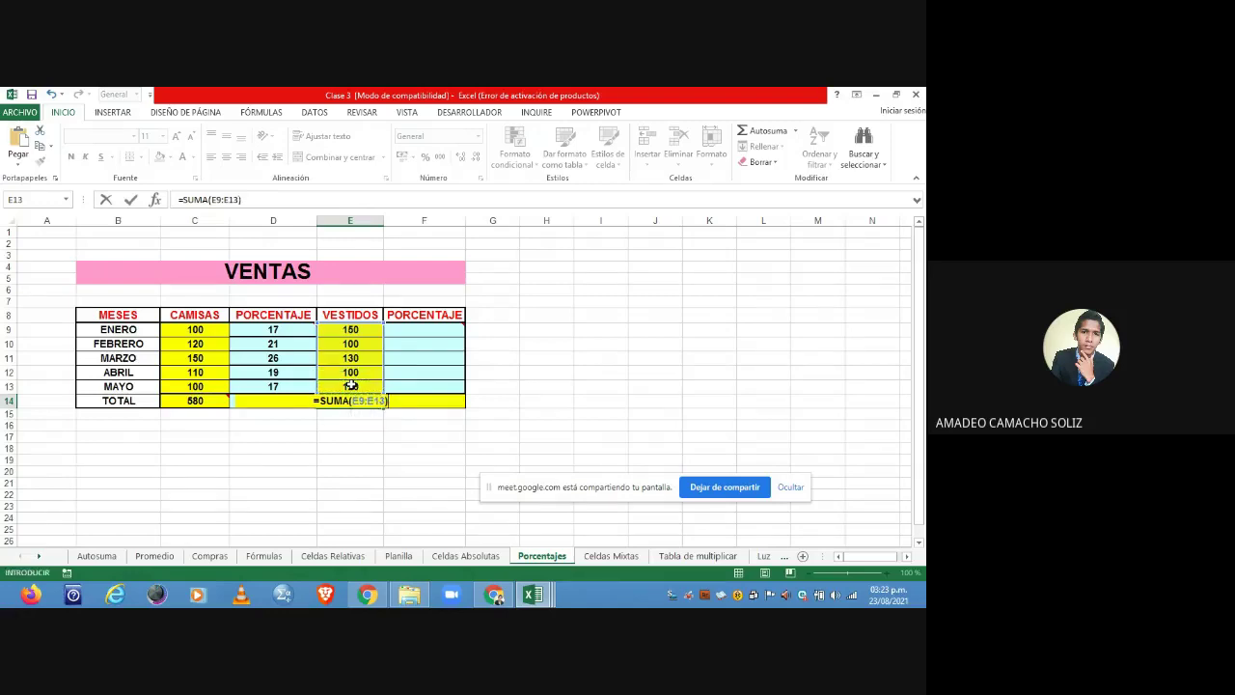
key(Return)
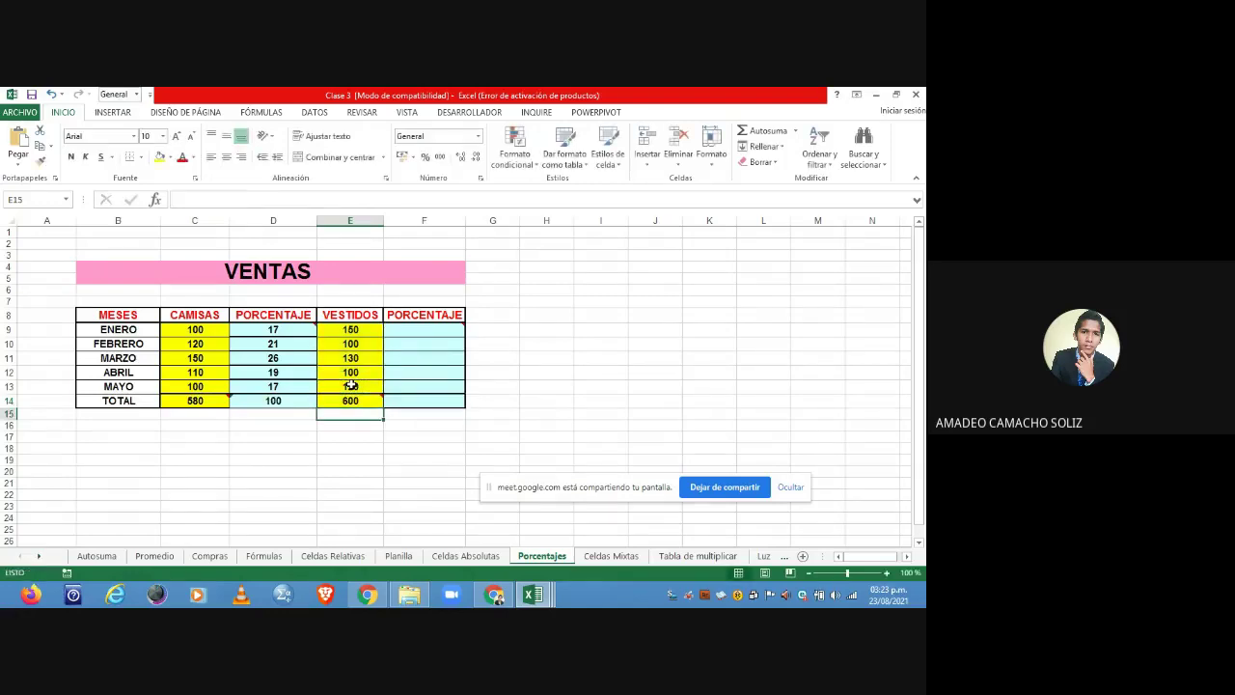
click(350, 398)
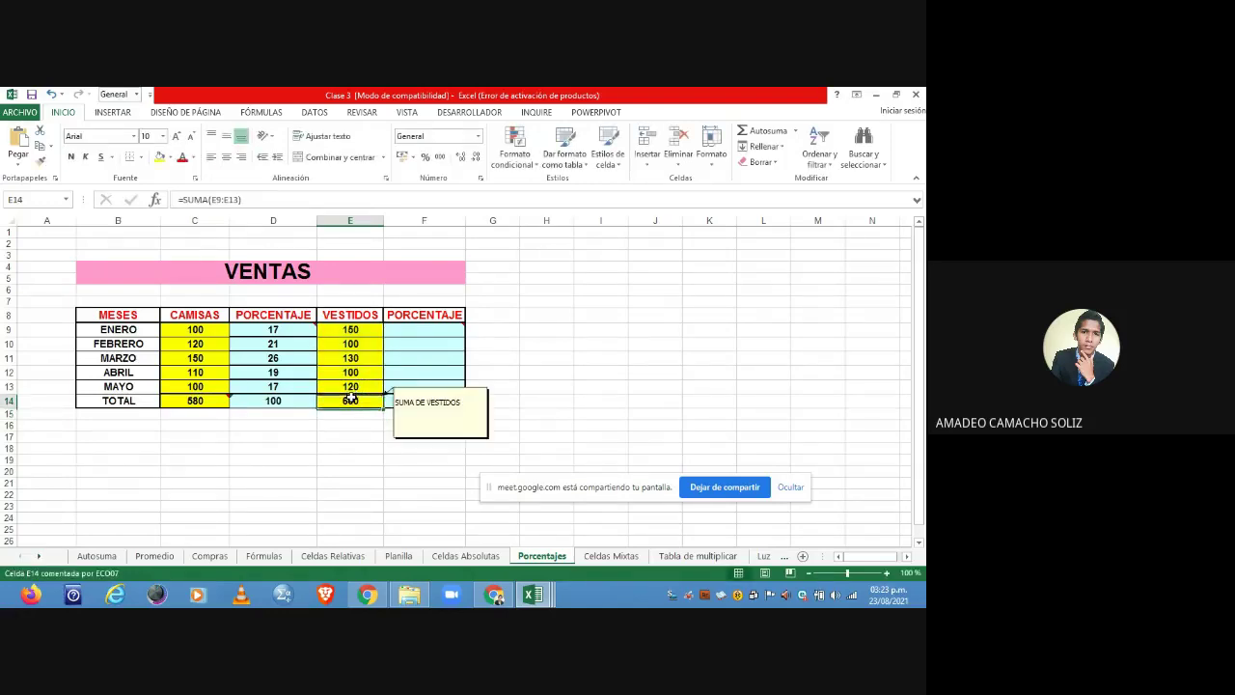
- Calculate the ENERO VESTIDOS percentage in F9 with the total's row fixed, using the formula =(E9/E$14)*100
click(425, 333)
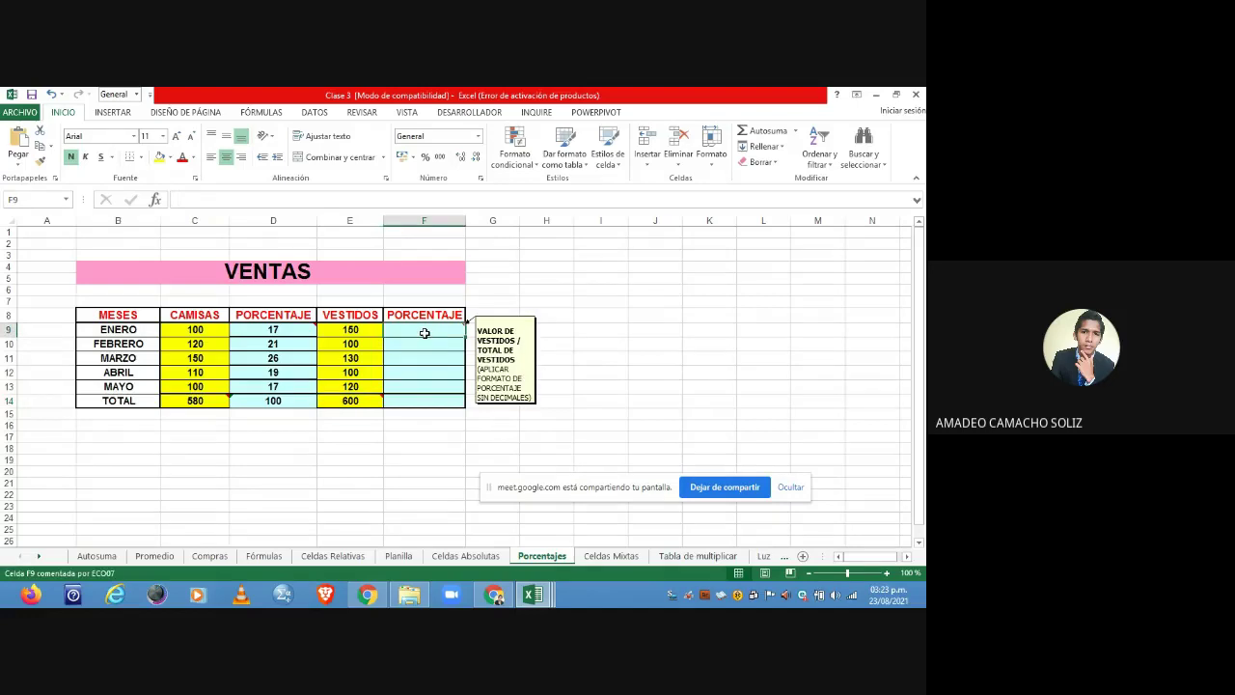
text(=()
click(367, 330)
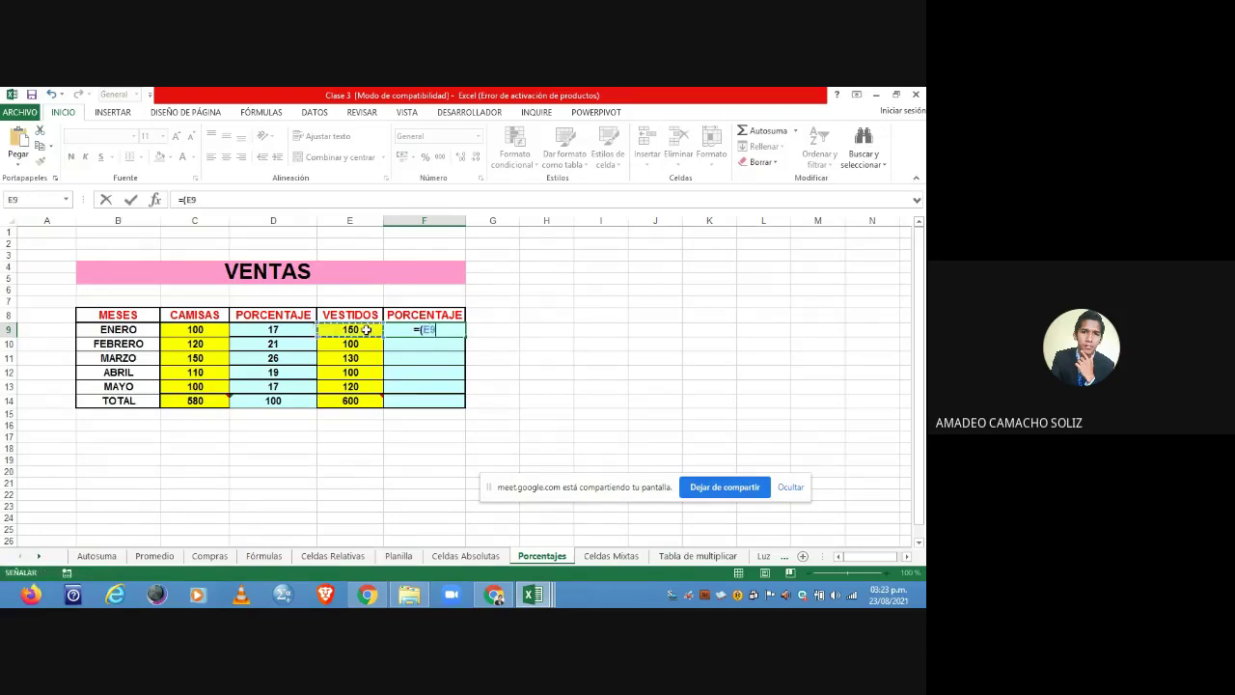
text(/)
click(356, 401)
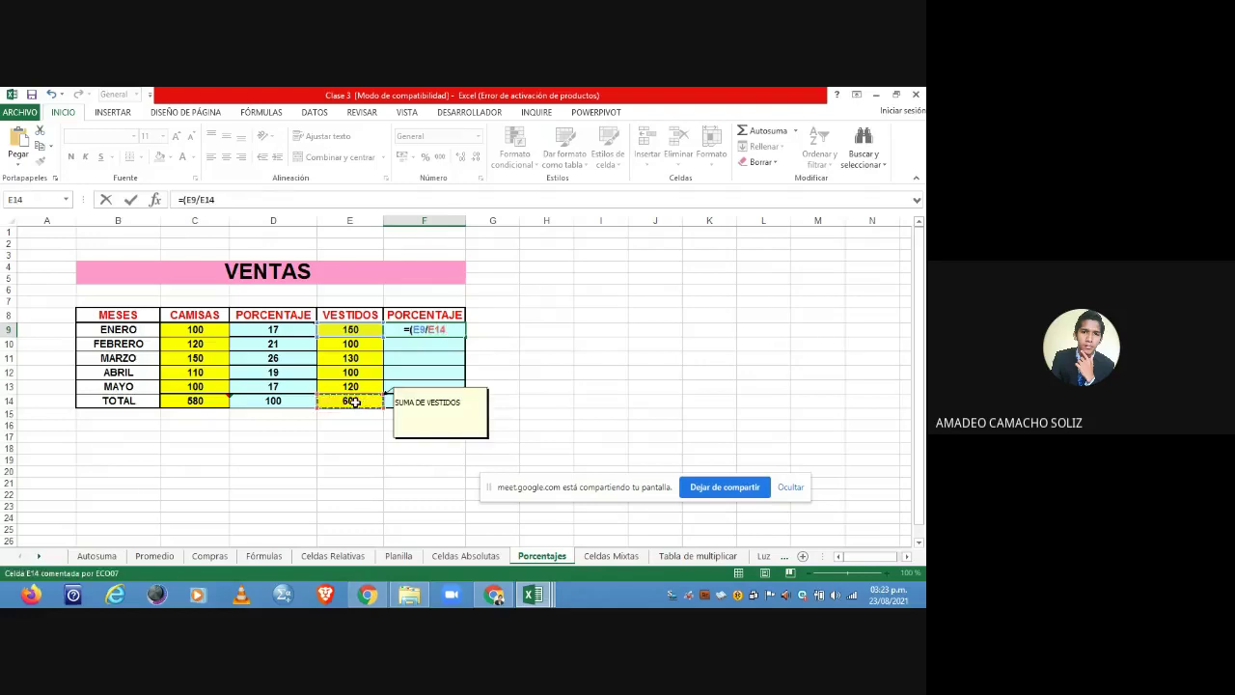
text()*100)
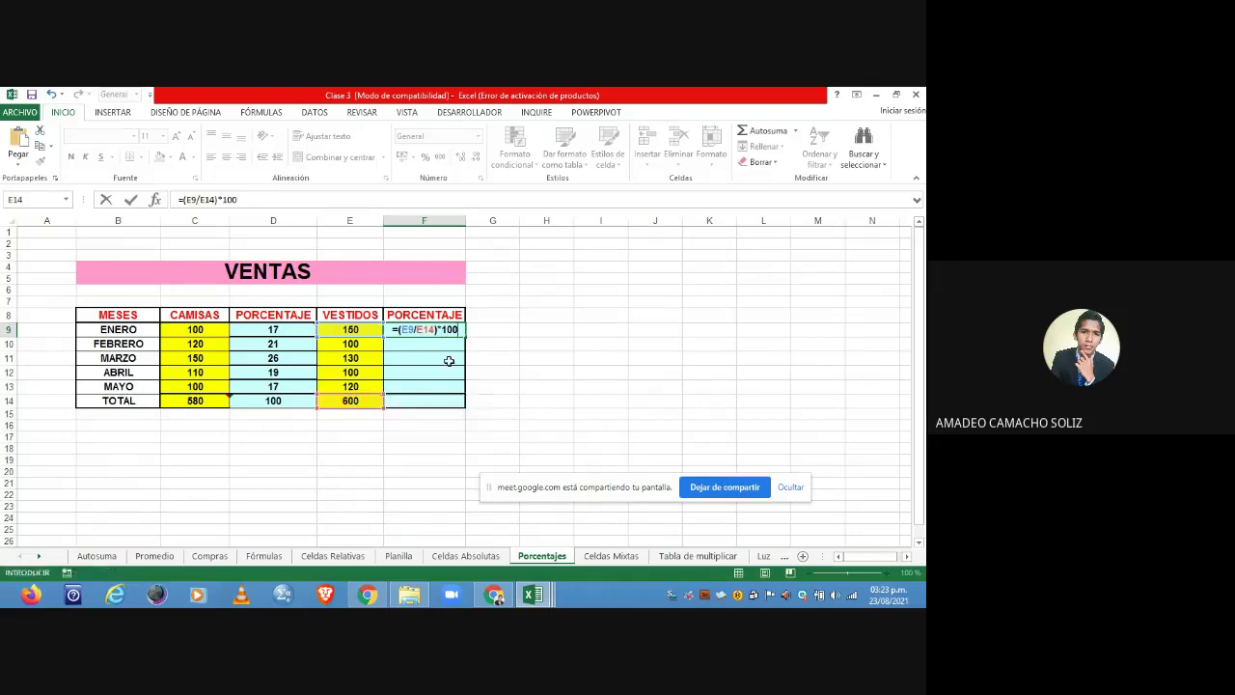
mouse_move(424, 329)
click(204, 199)
text($)
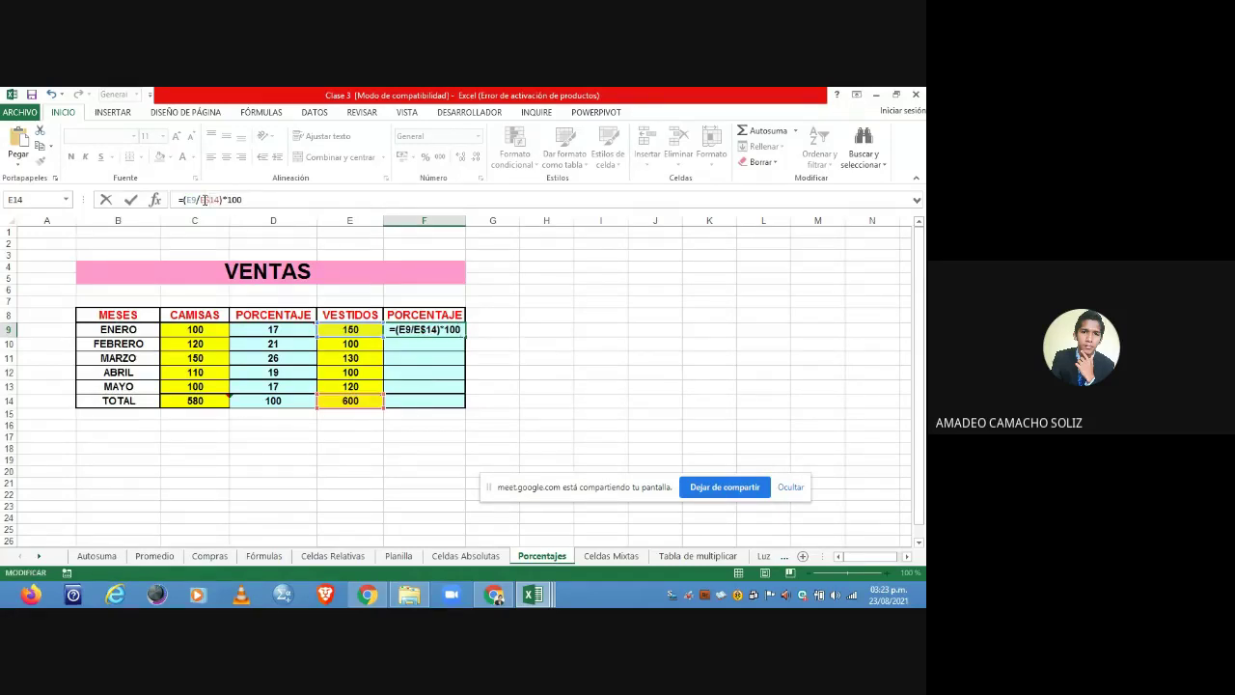
key(Return)
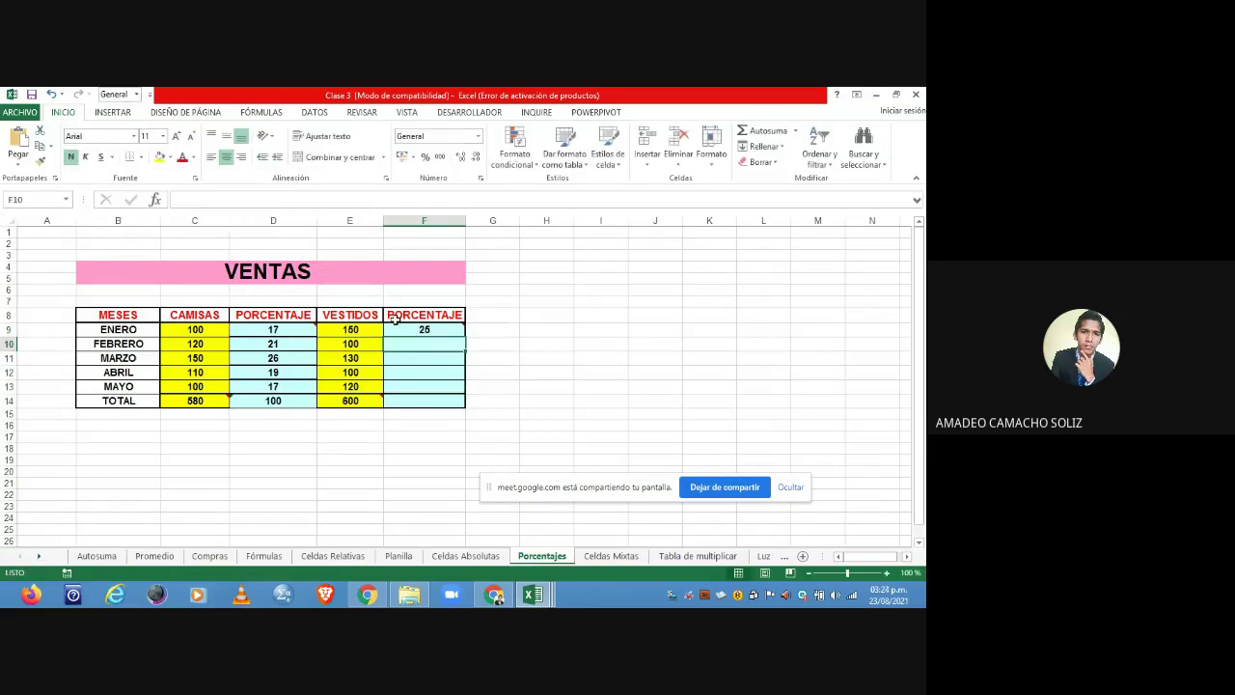
- Copy the VESTIDOS percentage formula from F9 down through F14 and format those cells to show no decimals
click(400, 326)
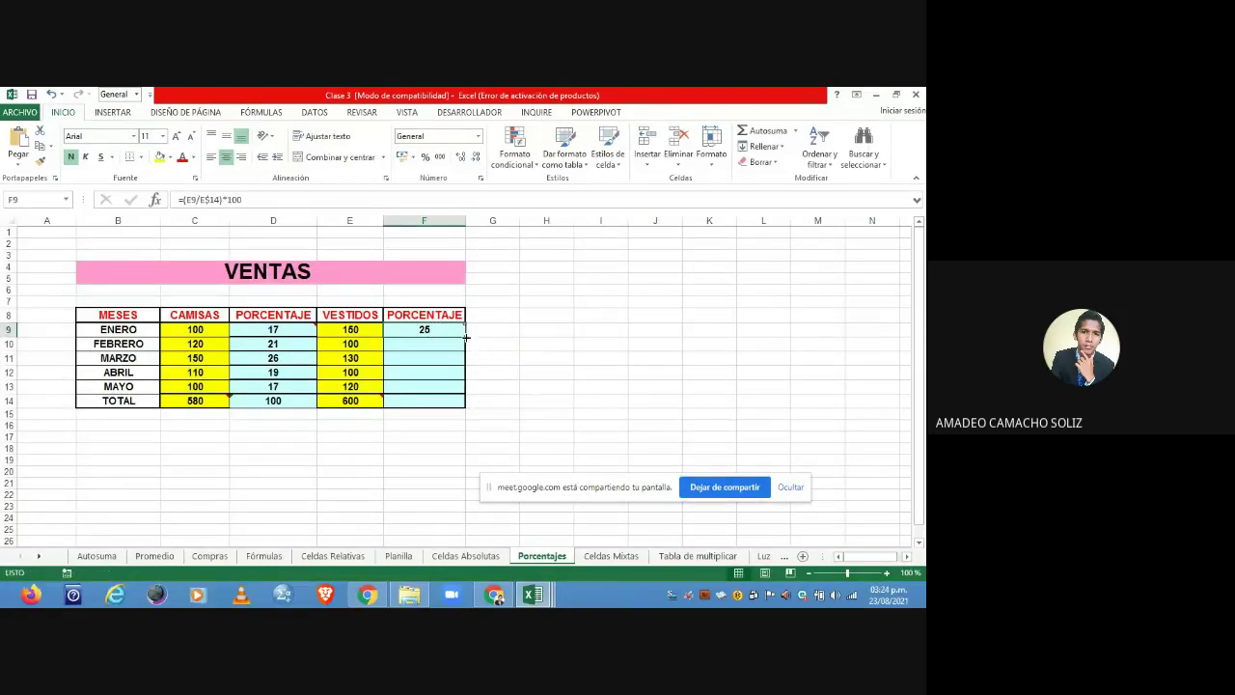
drag(465, 337, 463, 407)
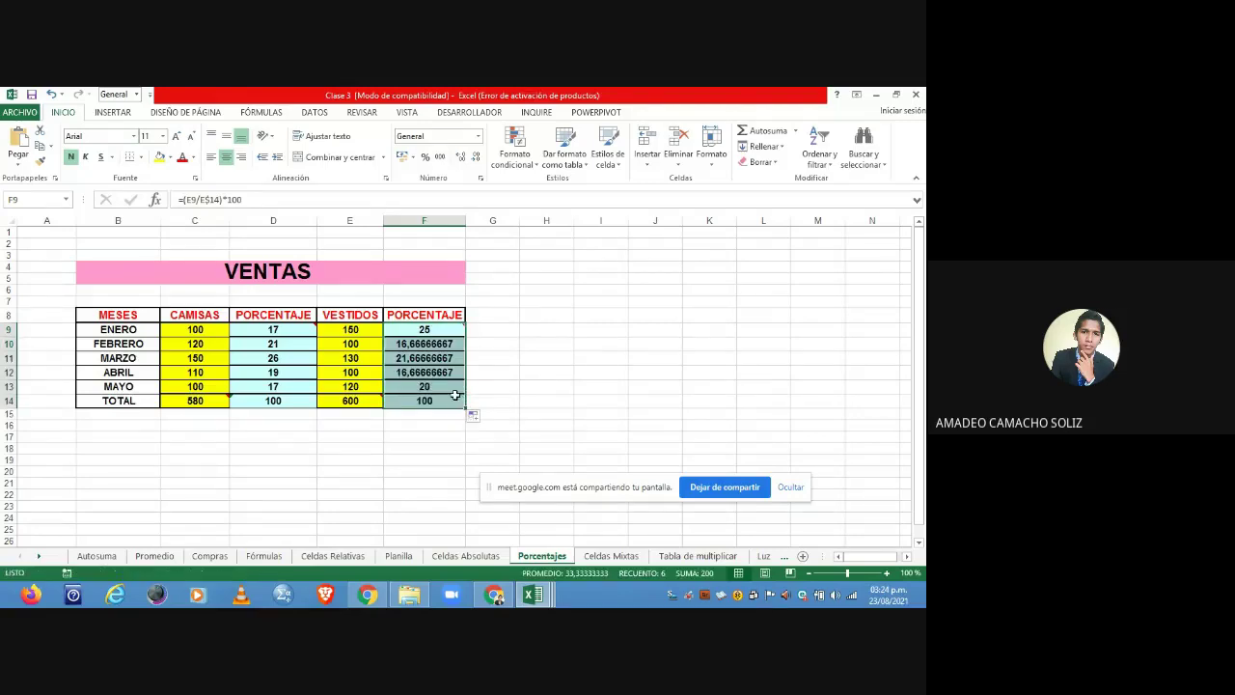
click(479, 164)
click(479, 161)
click(465, 158)
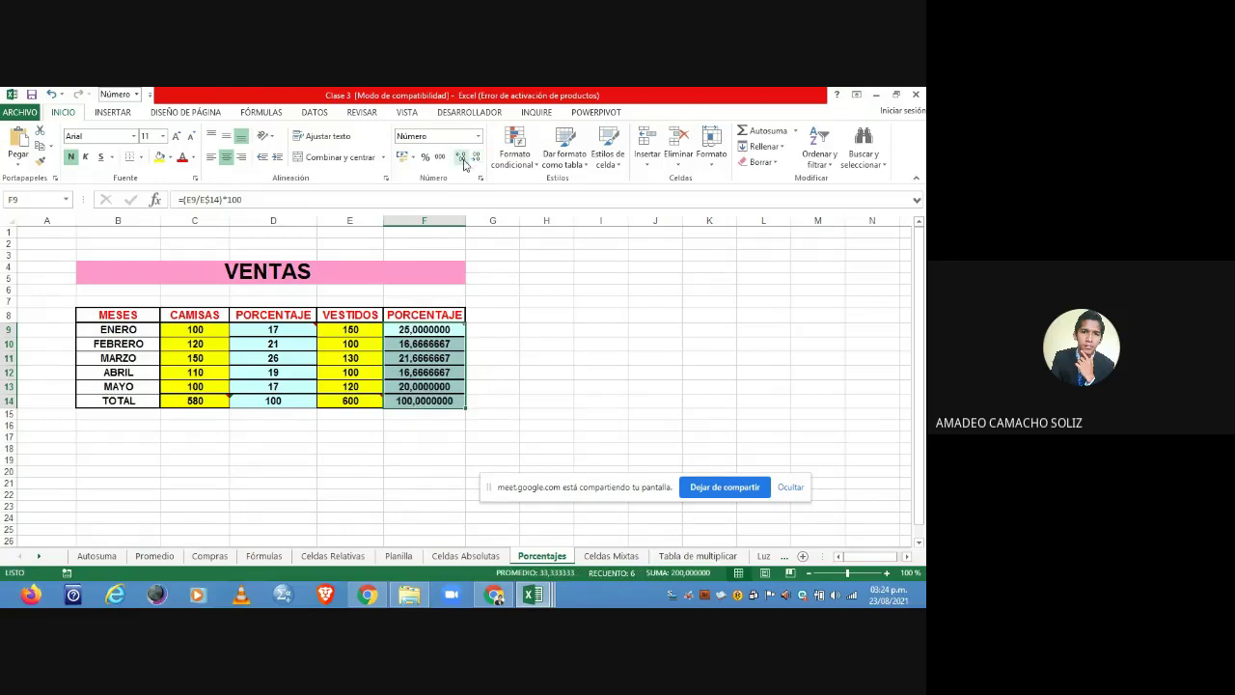
click(476, 161)
click(476, 160)
click(476, 160)
click(476, 160)
click(476, 160)
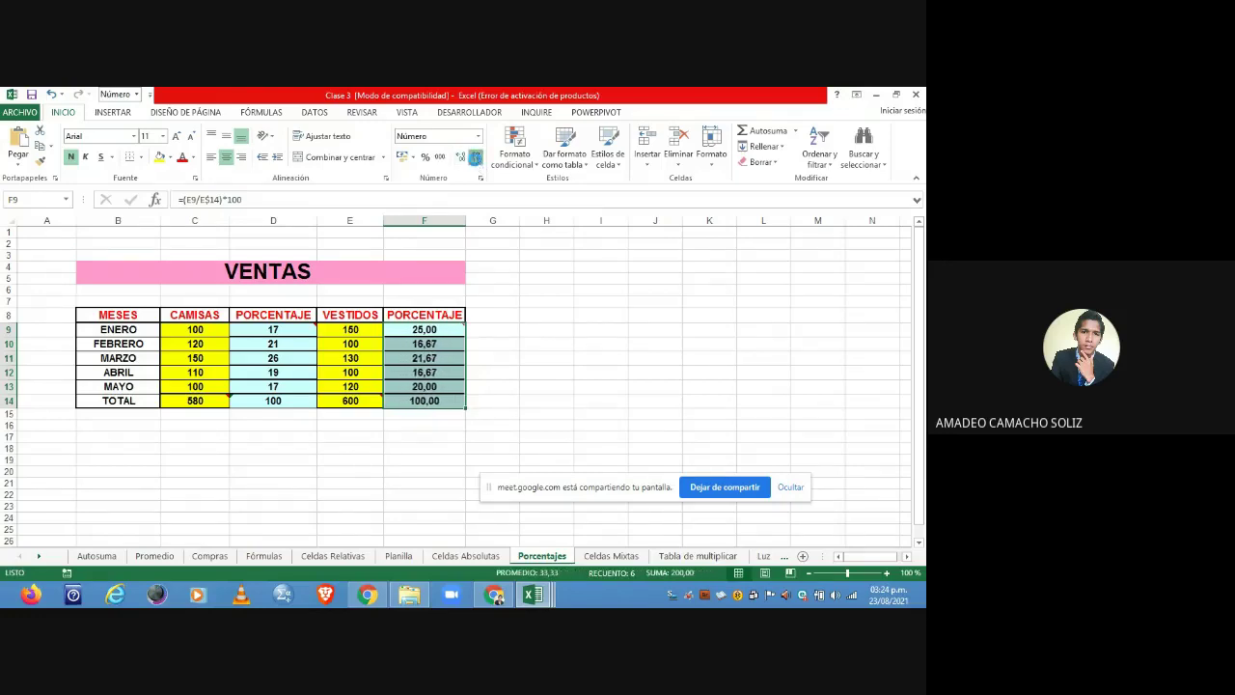
click(476, 160)
click(476, 160)
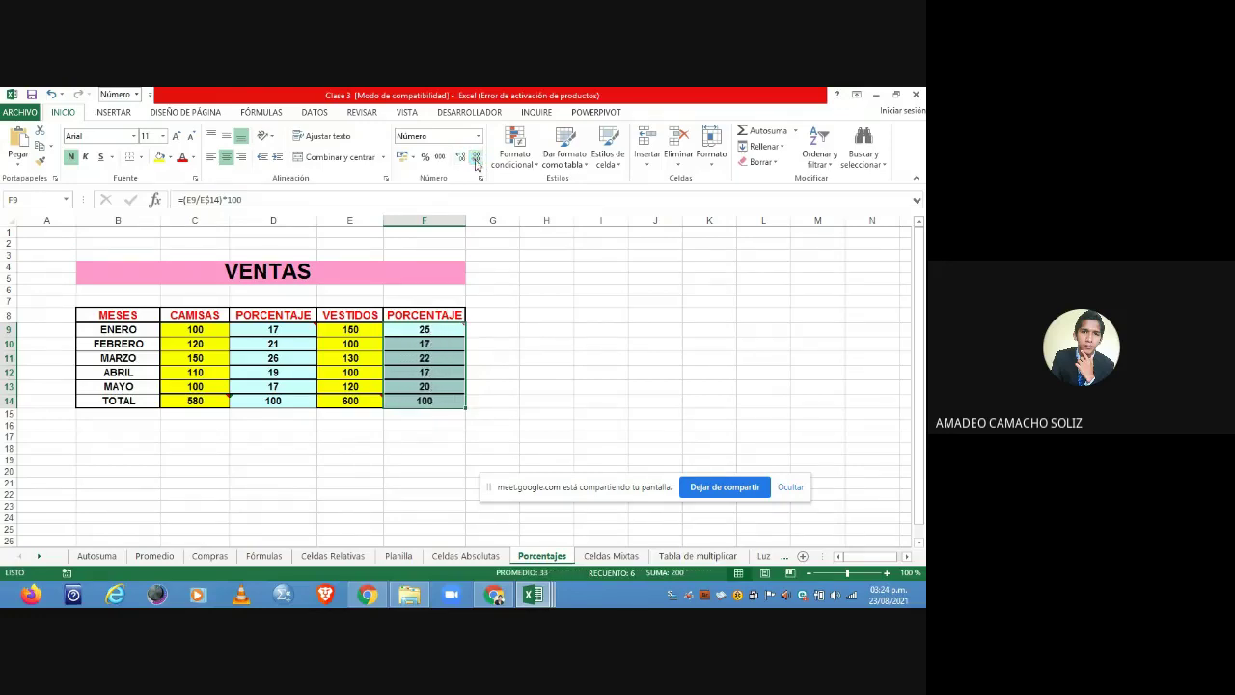
click(489, 342)
click(288, 403)
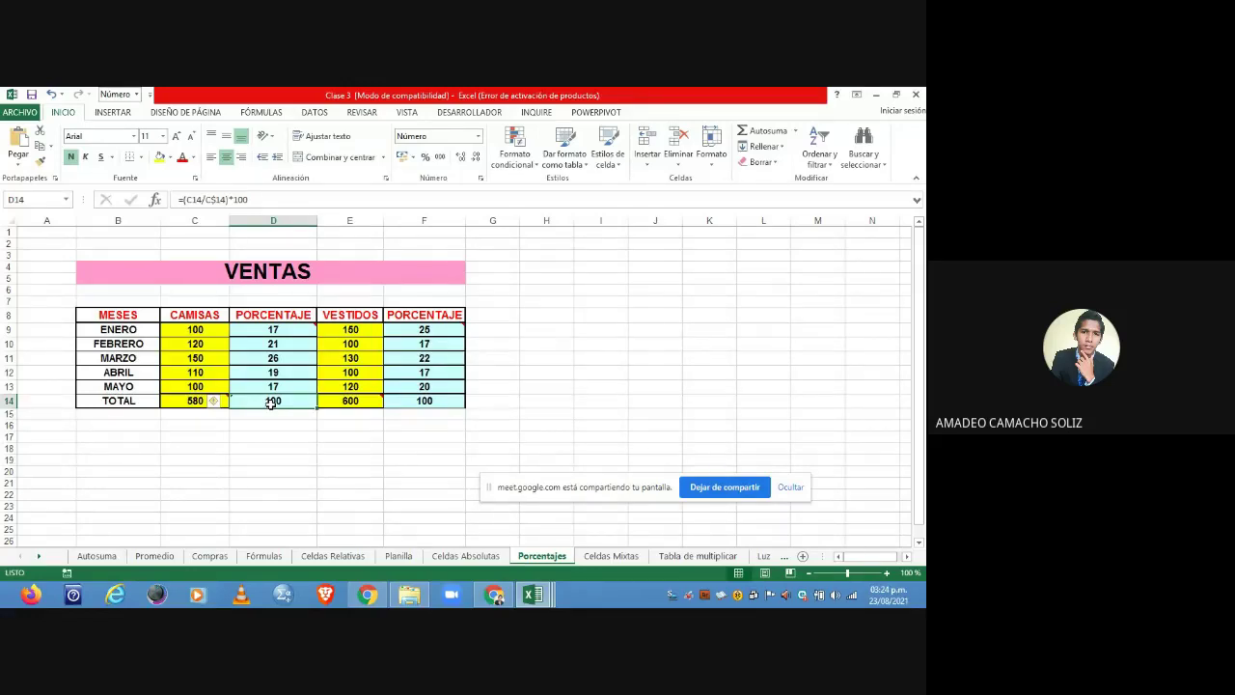
- Start a note in B17 below the sales table reading "las ventas de camisas en el mes de enero que son 100 unidades representa"
click(145, 435)
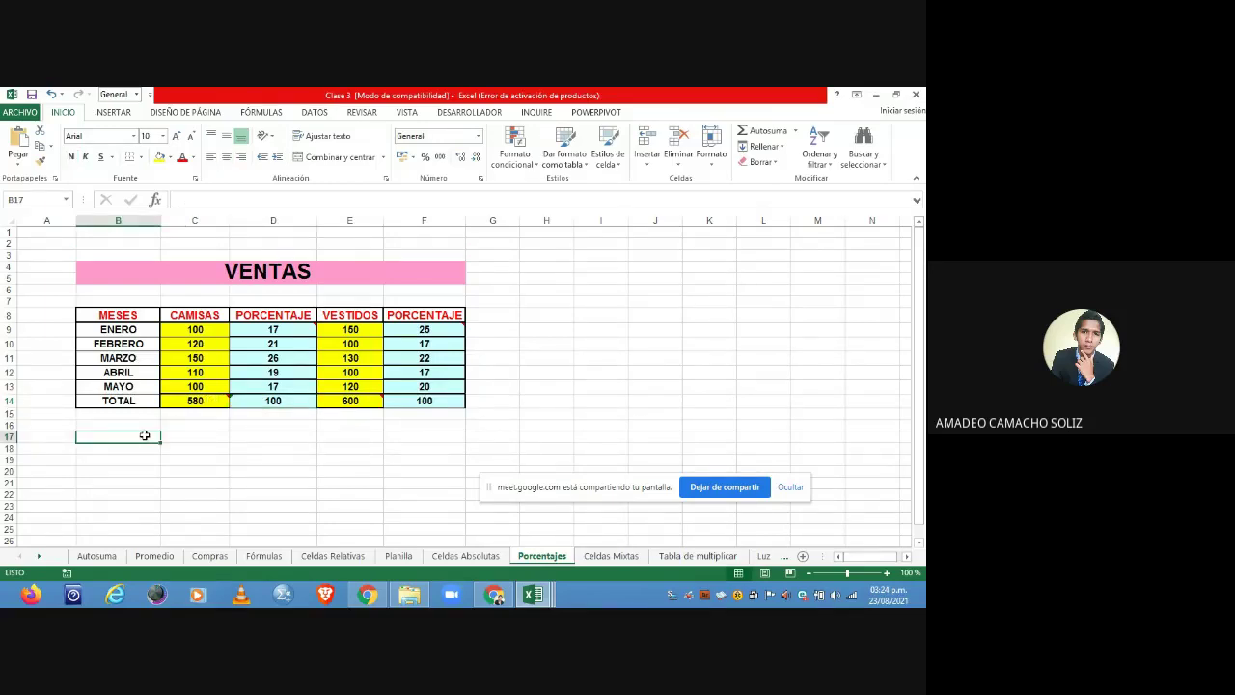
text(las)
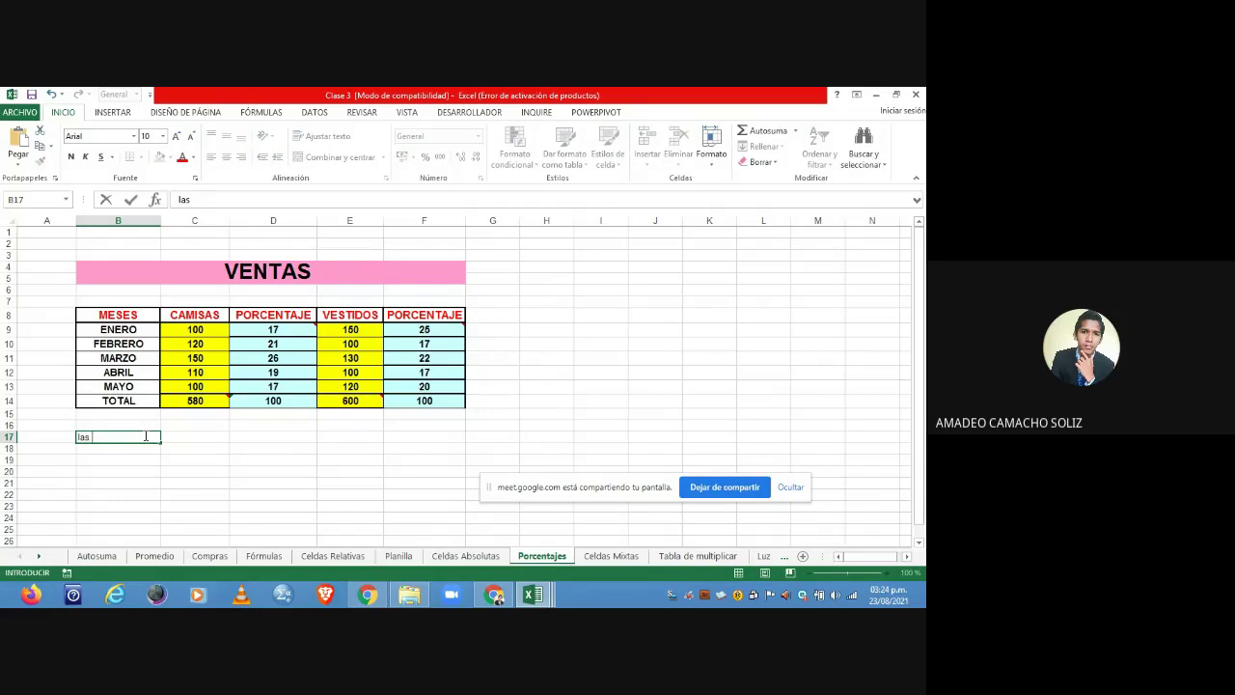
text( ventas de camisas en )
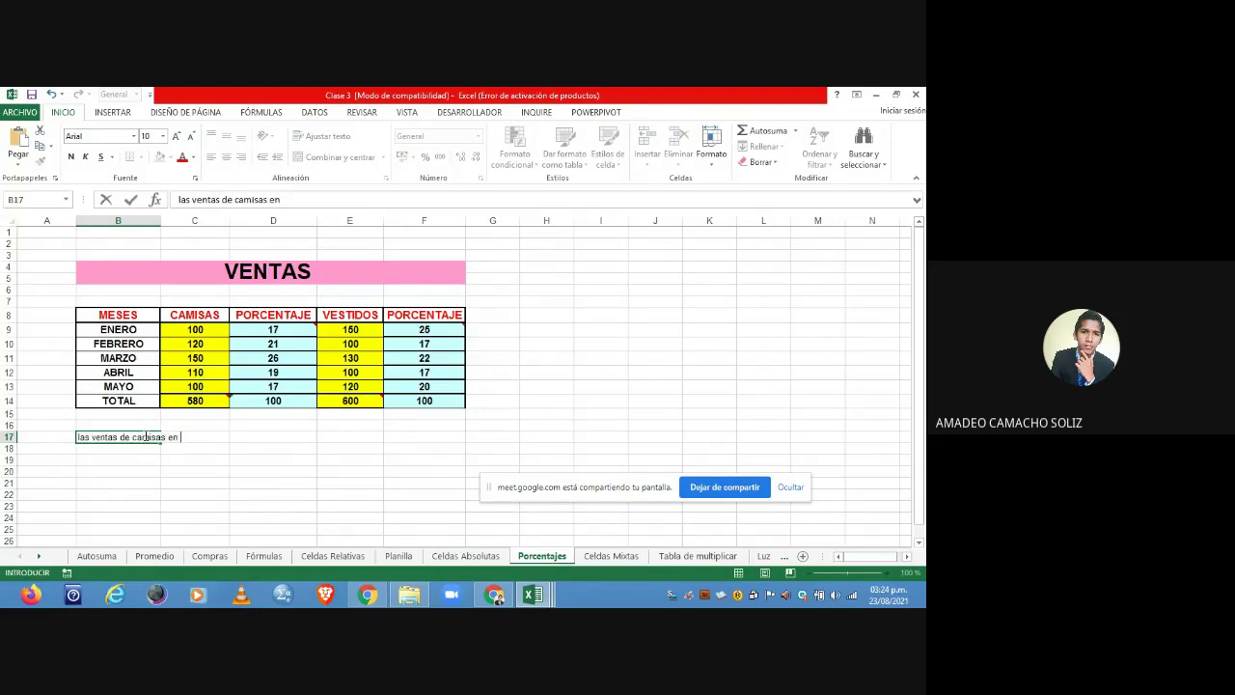
text(el mes de enero)
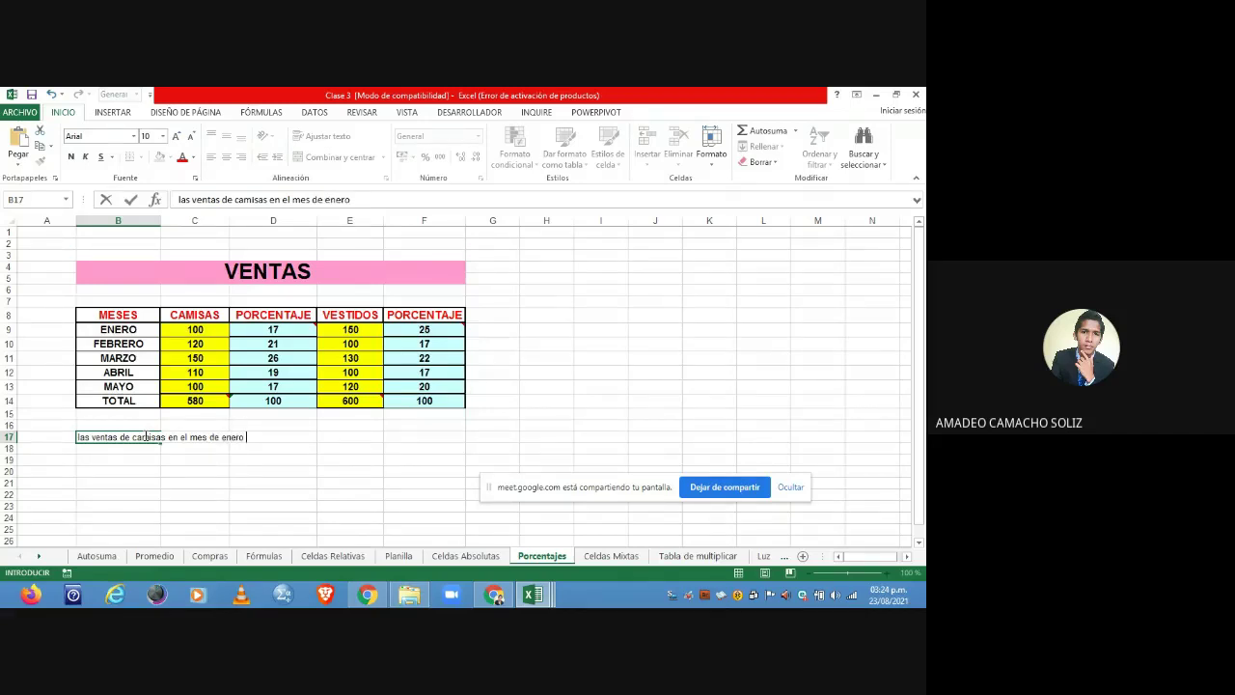
text( que son 100 unid)
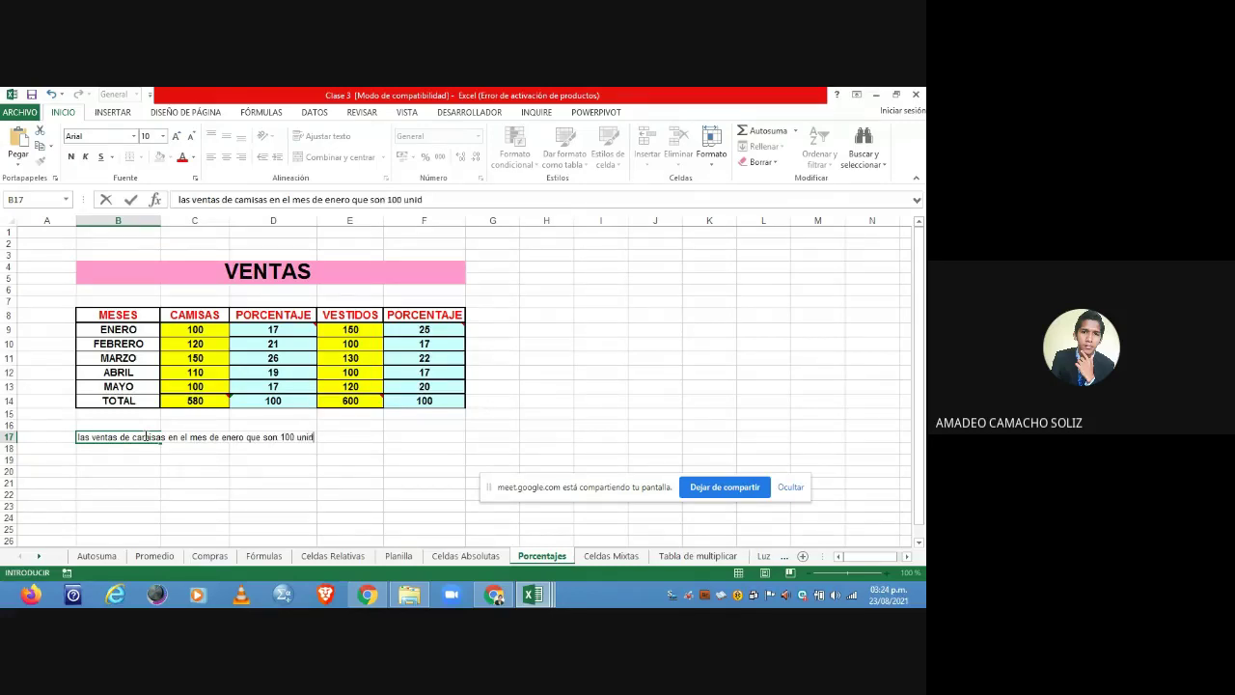
text(ades representa)
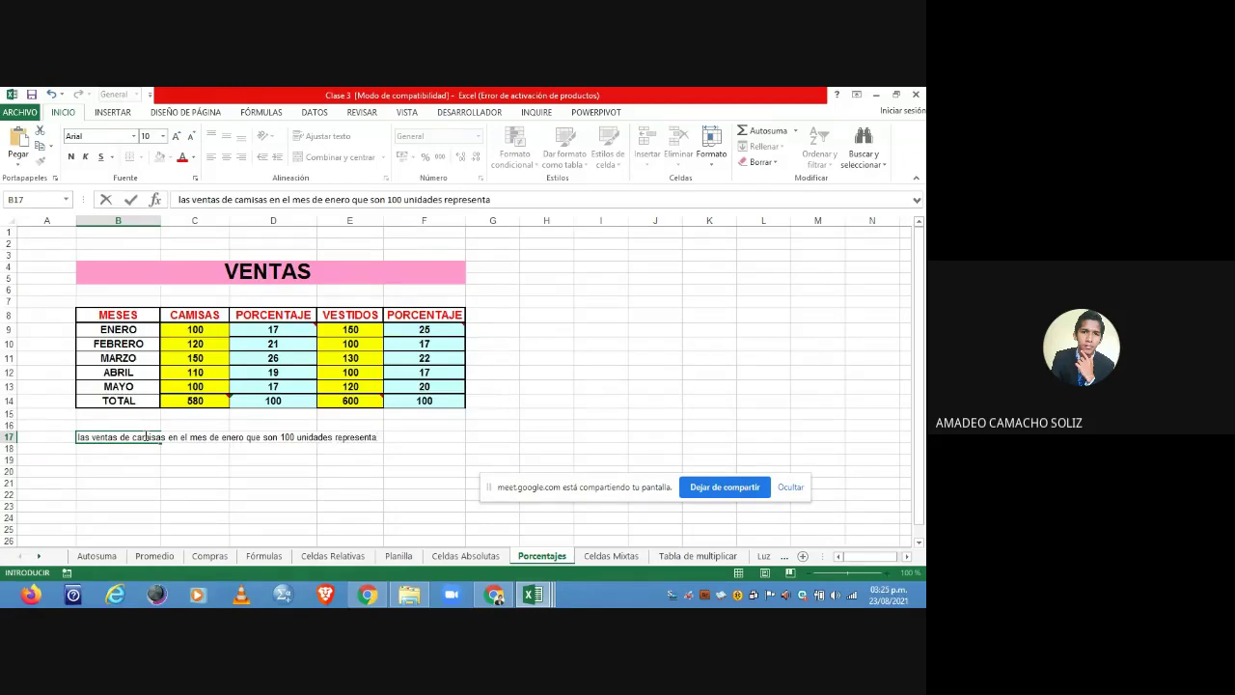
- Complete the B17 note so that it ends with "representan el 17% de ventas de los meses de enero a mayo"
text(n el)
text( 17)
mouse_move(280, 329)
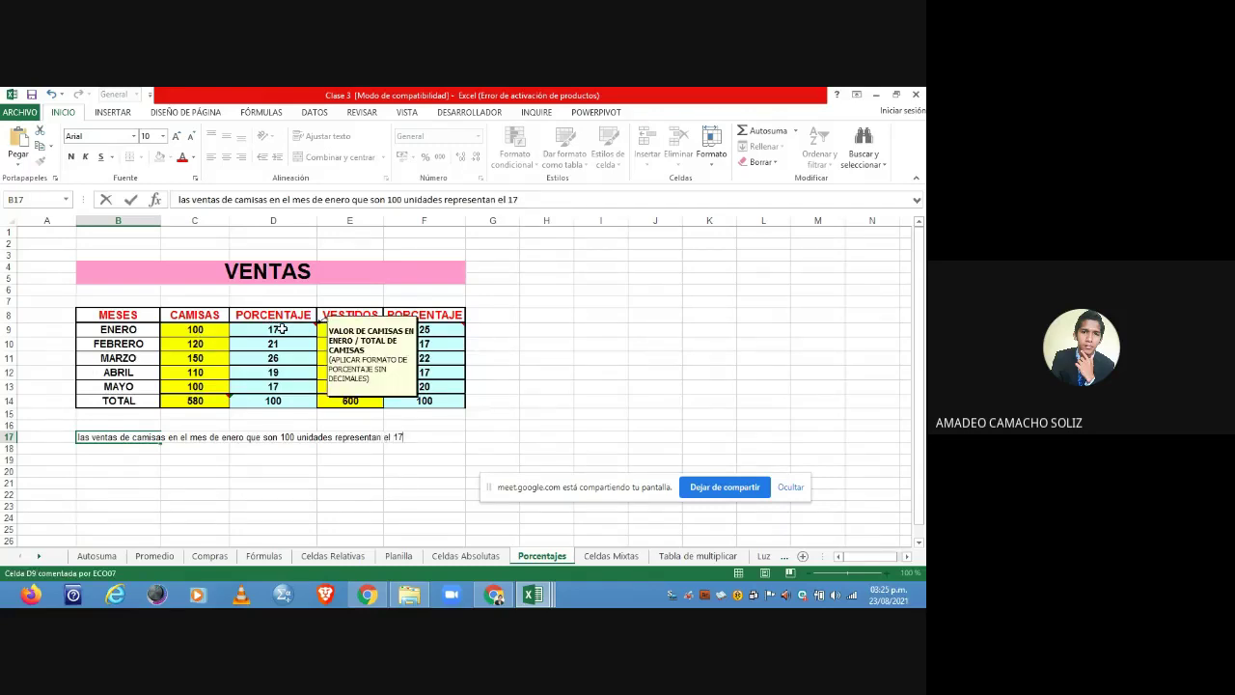
text(% de ventas de los meswe)
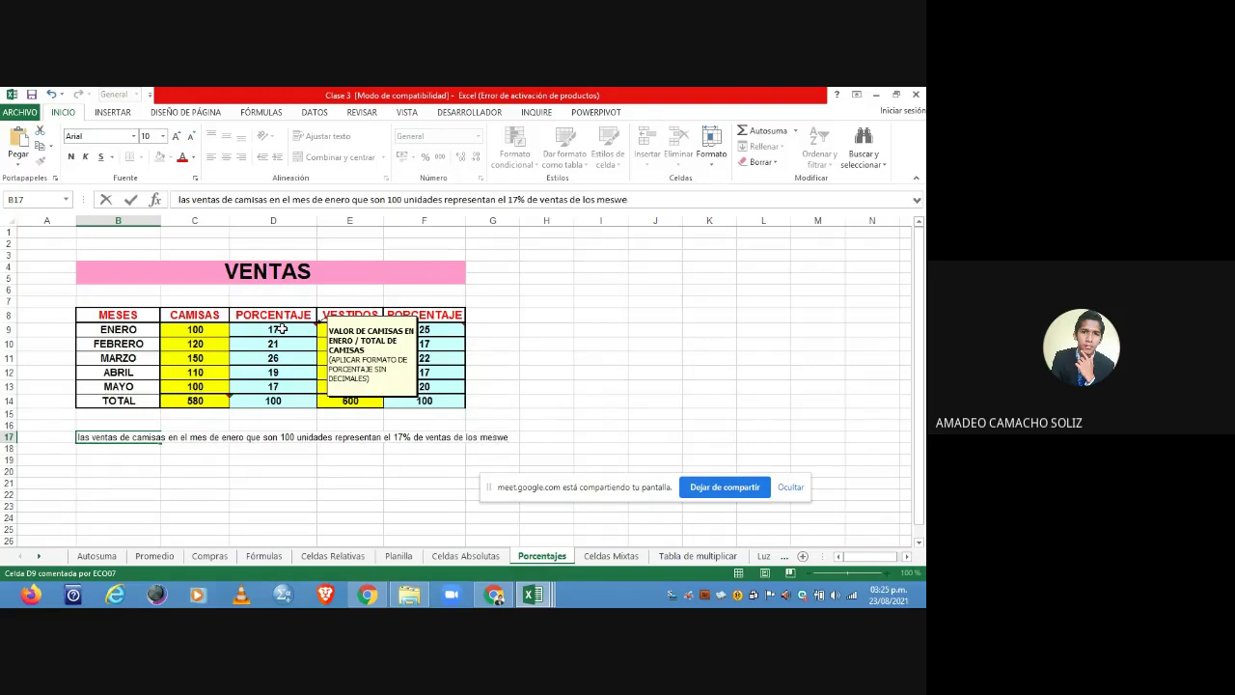
key(BackSpace)
key(BackSpace)
text(es de enero a mayo)
key(Return)
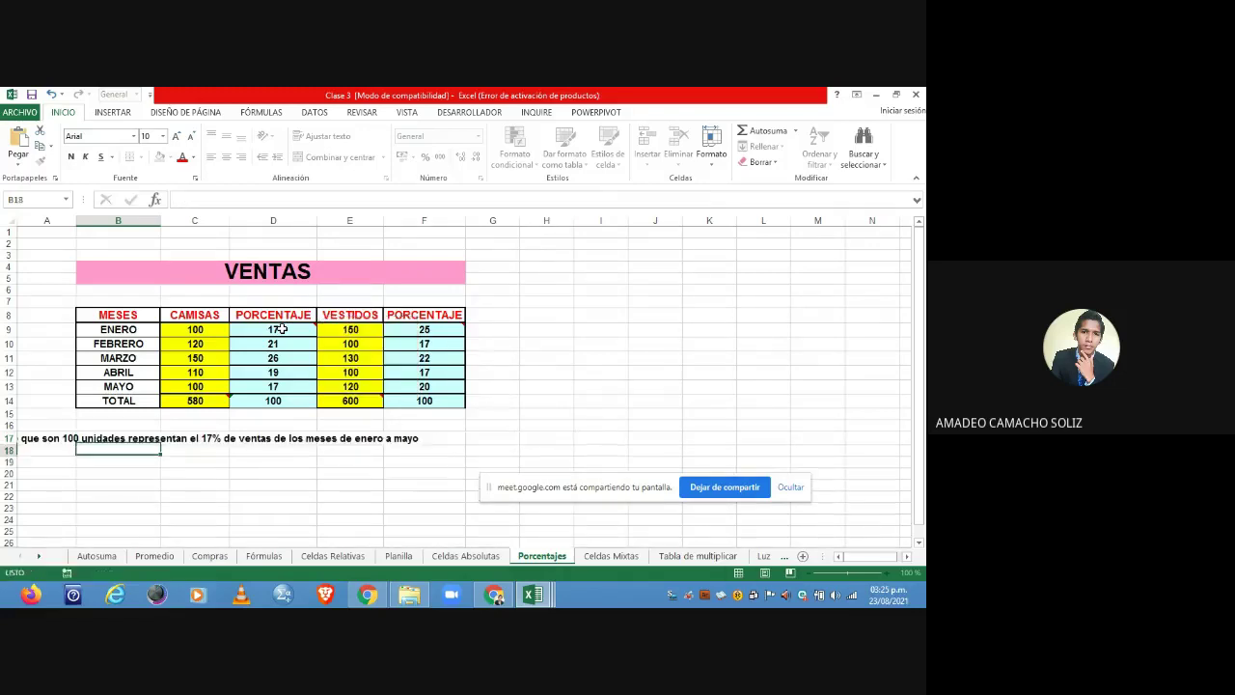
click(71, 441)
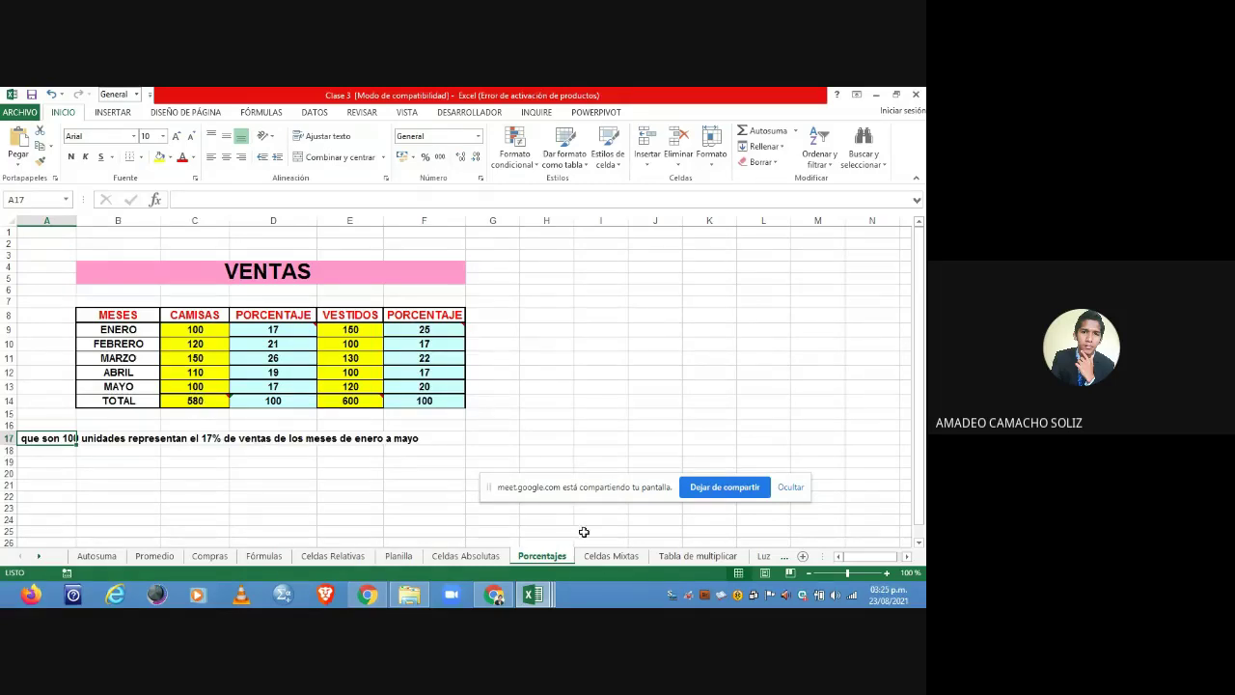
- Go to the Celdas Mixtas sheet and enter 6,96 as the TIPO DE CAMBIO in E6
click(600, 558)
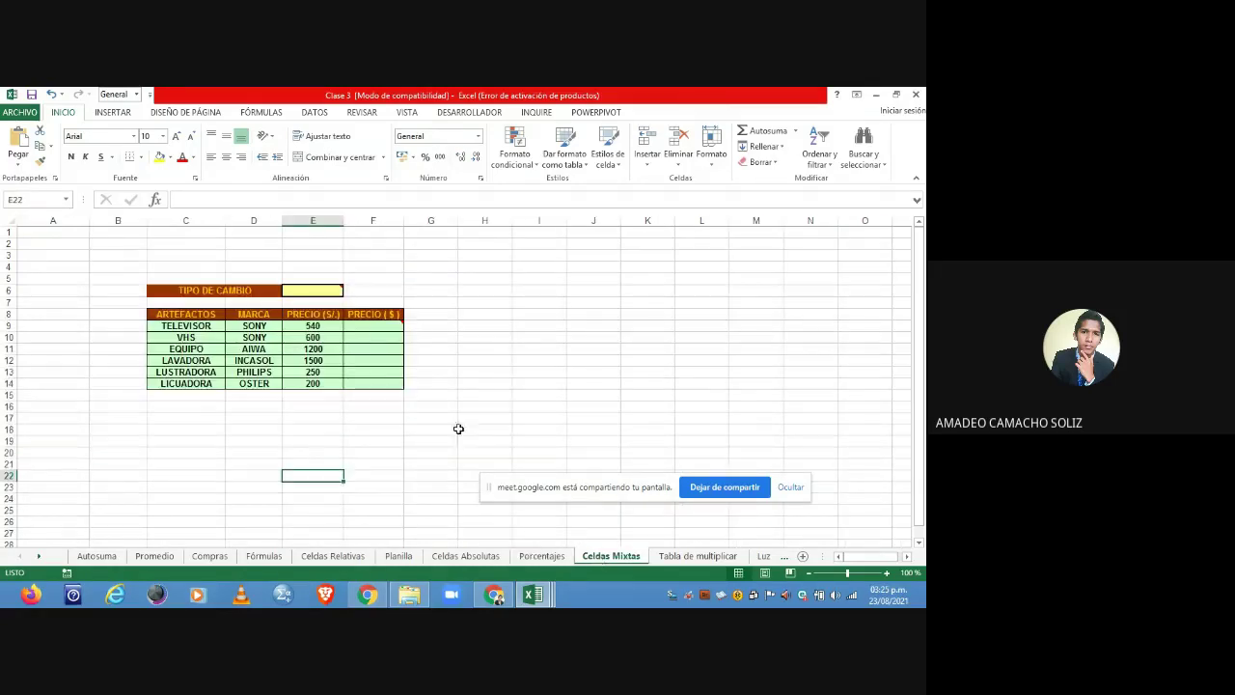
click(315, 296)
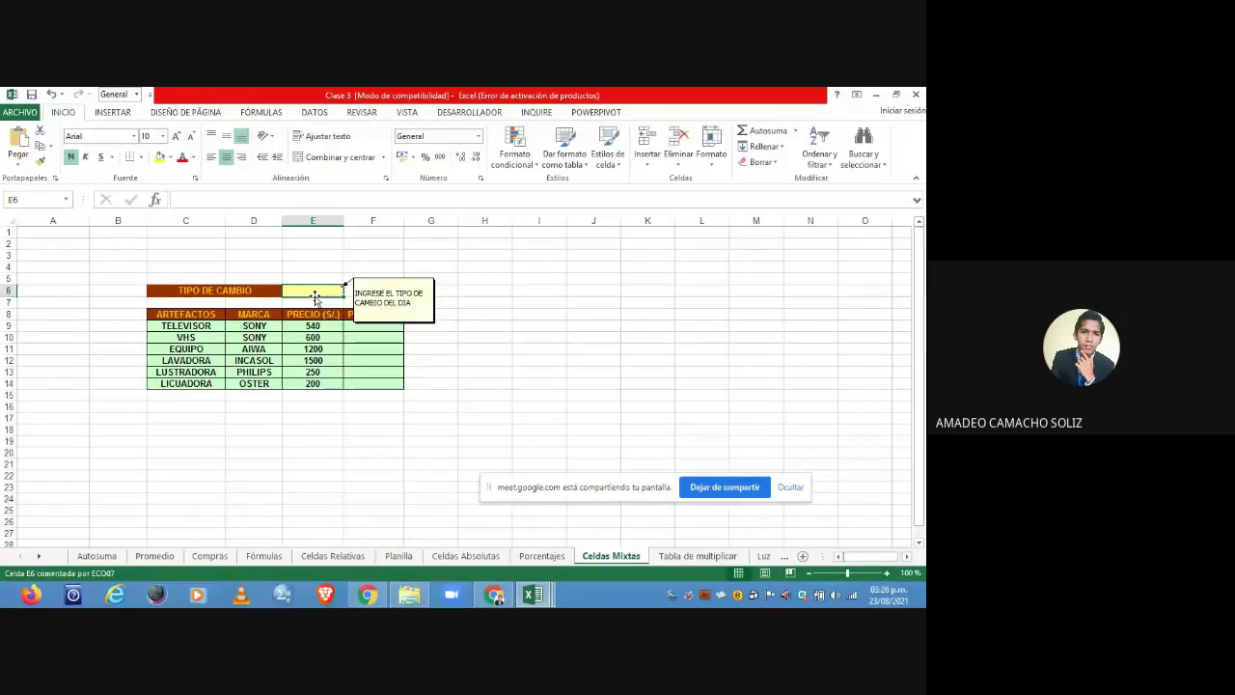
text(6,)
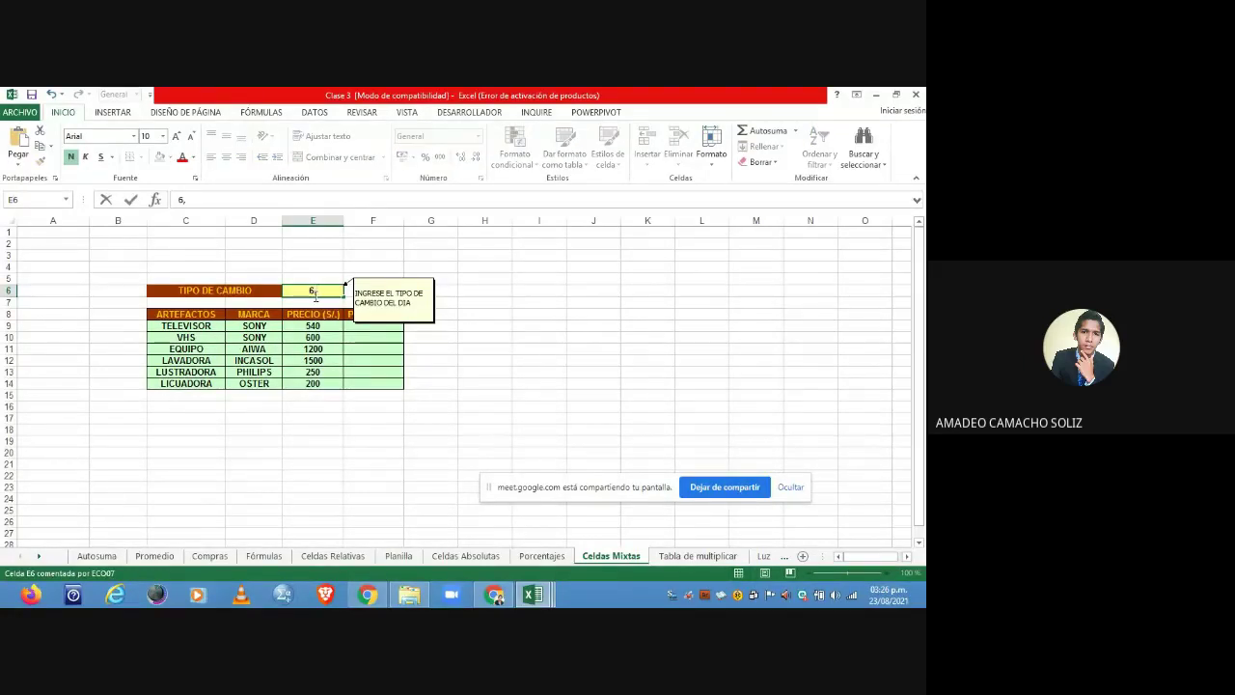
text(96)
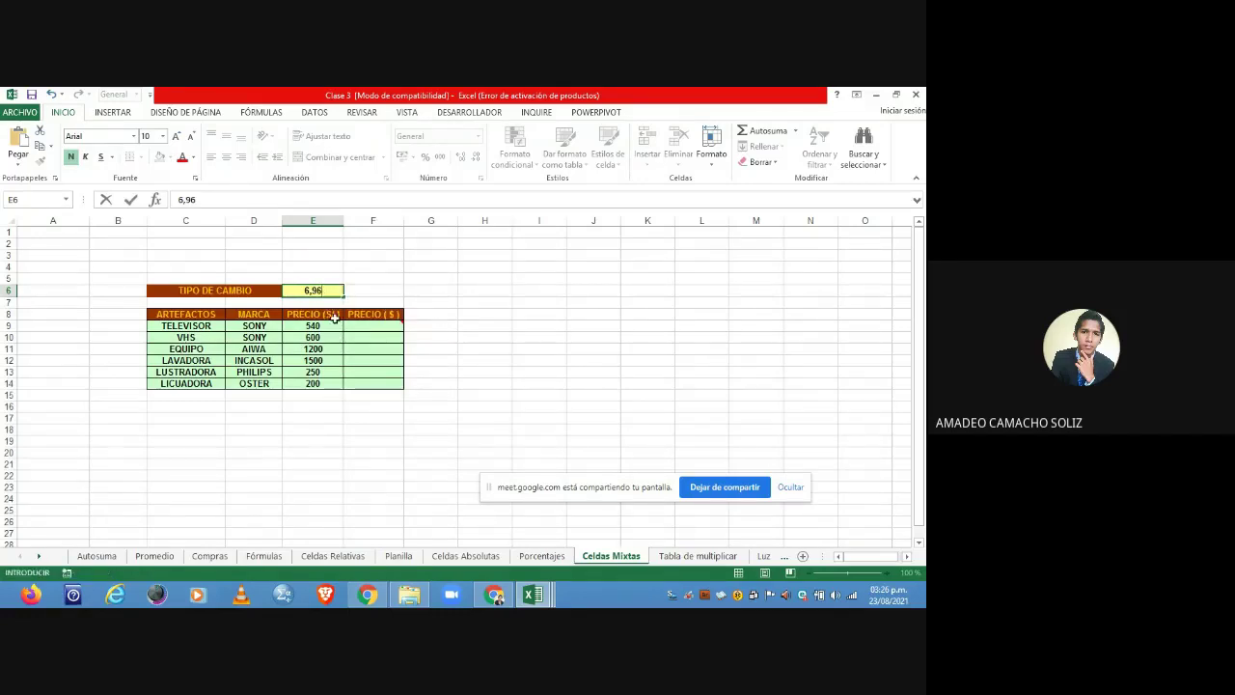
mouse_move(318, 292)
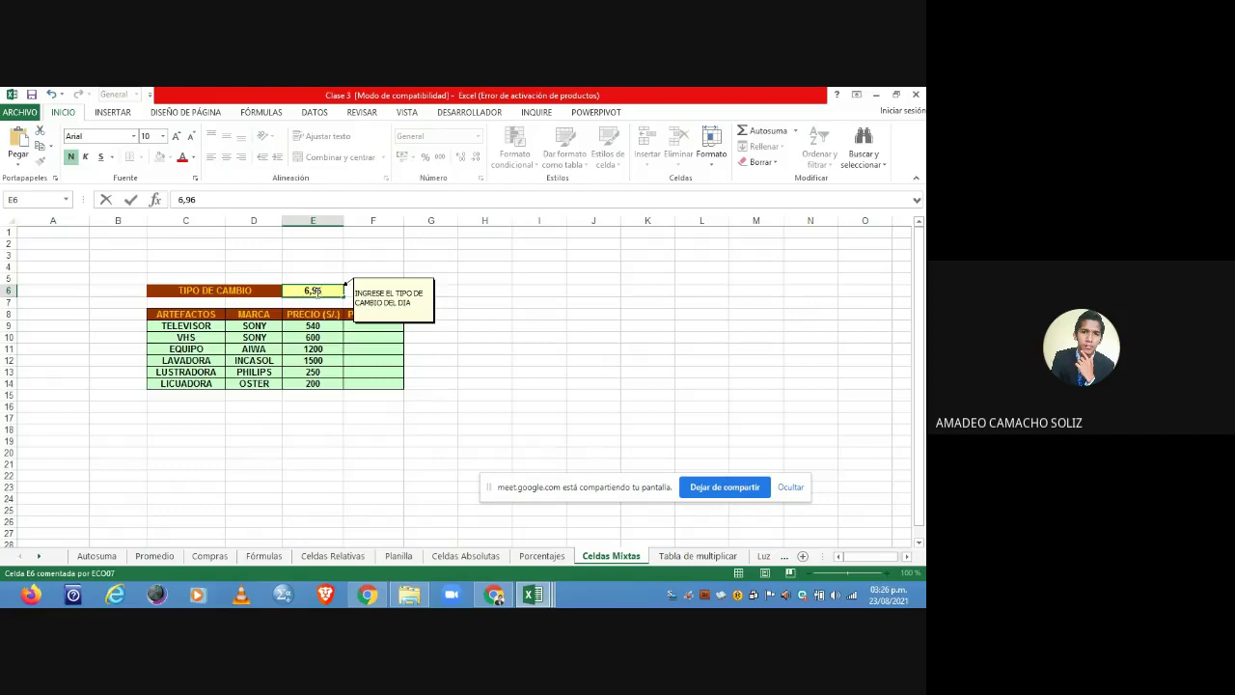
key(Return)
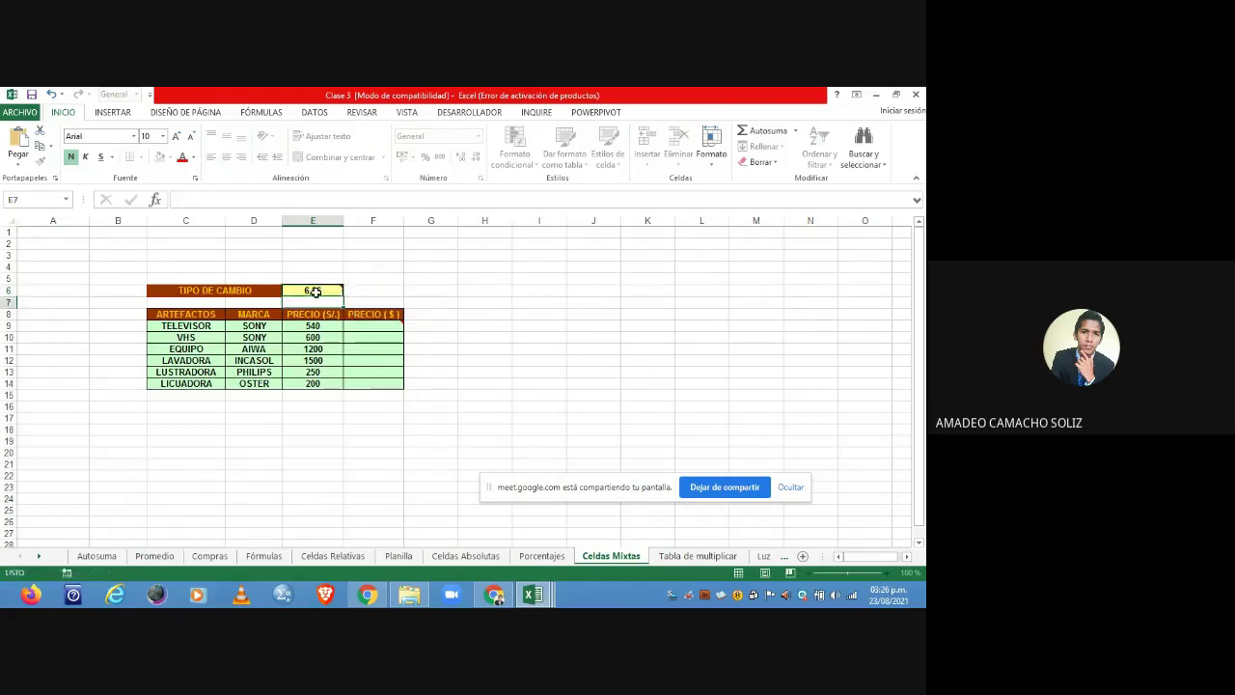
- Try the Español (Bolivia) accounting format on the exchange rate in E6 and undo it
click(356, 331)
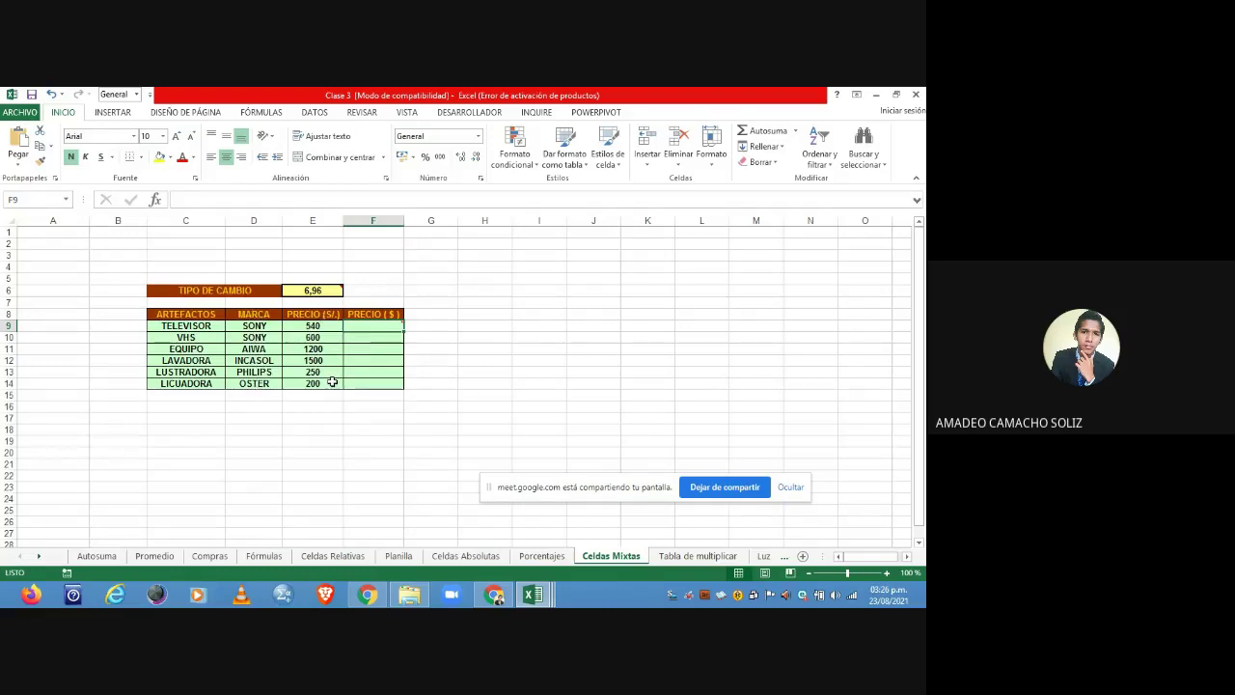
mouse_move(376, 327)
click(321, 291)
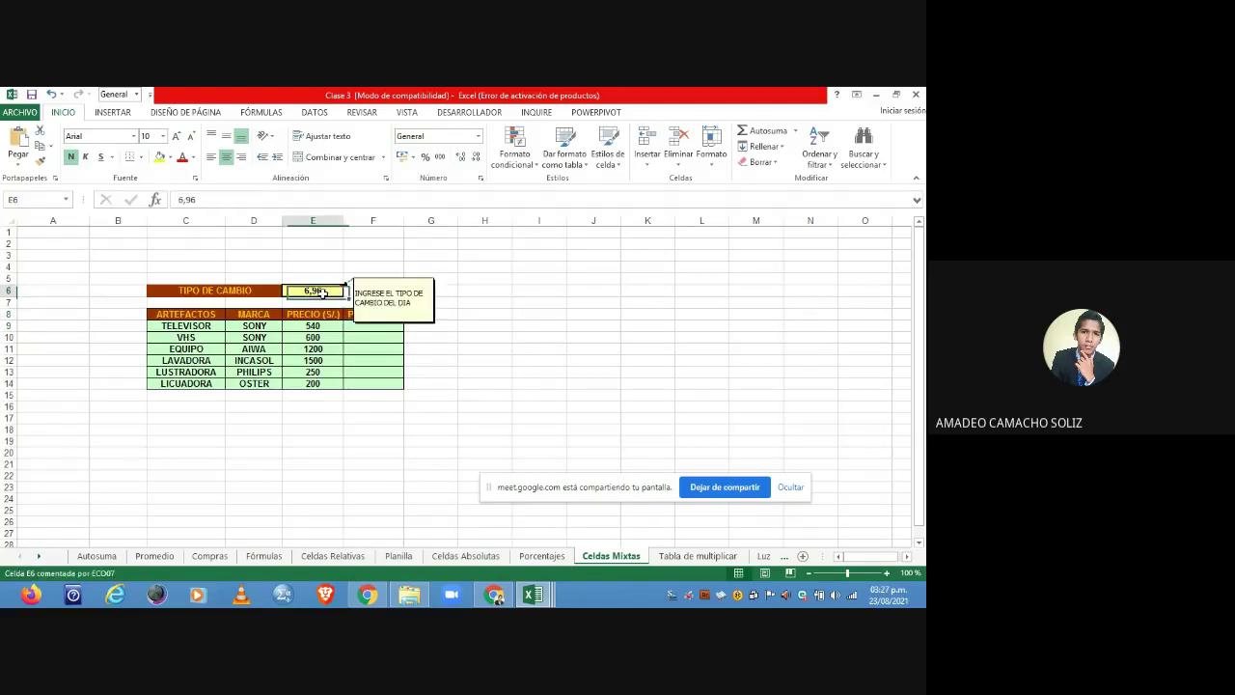
click(415, 159)
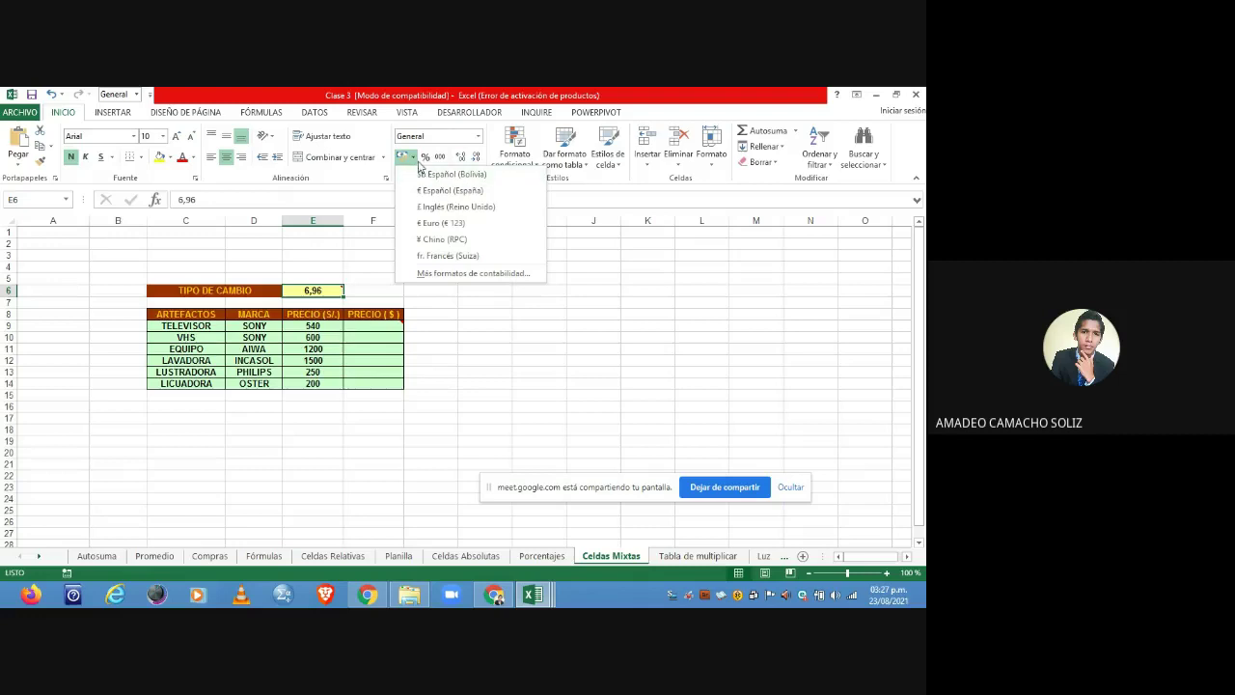
click(439, 174)
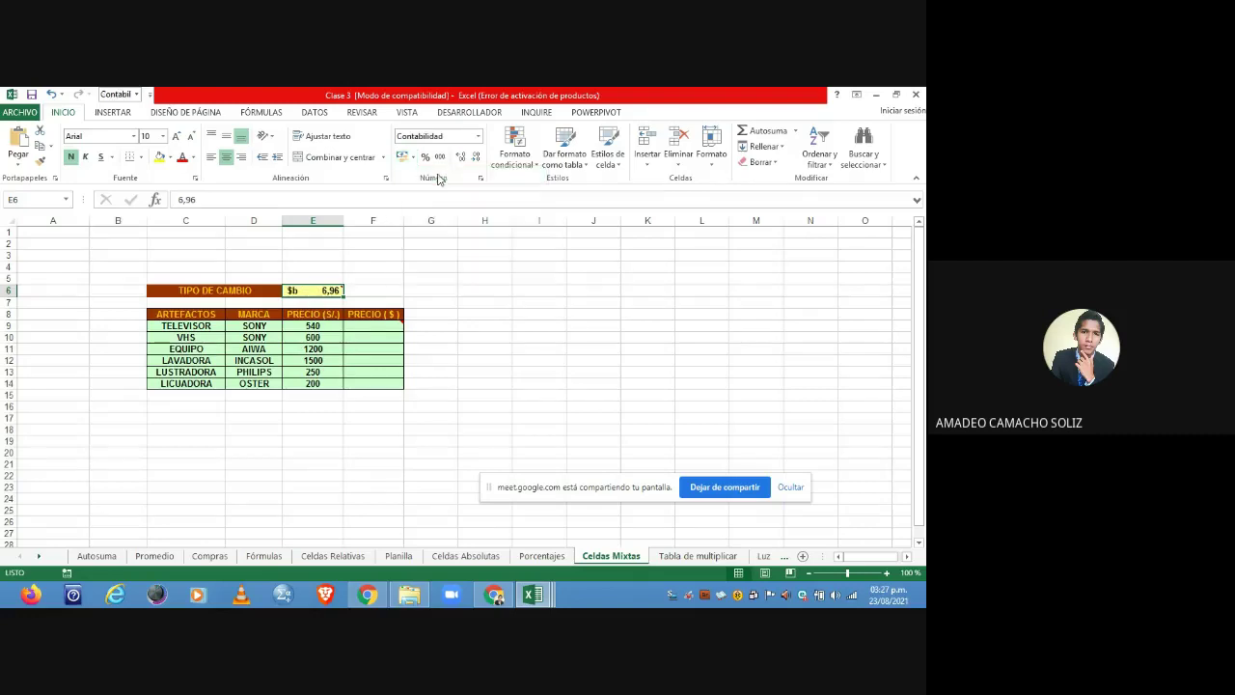
mouse_move(309, 291)
key(ctrl+z)
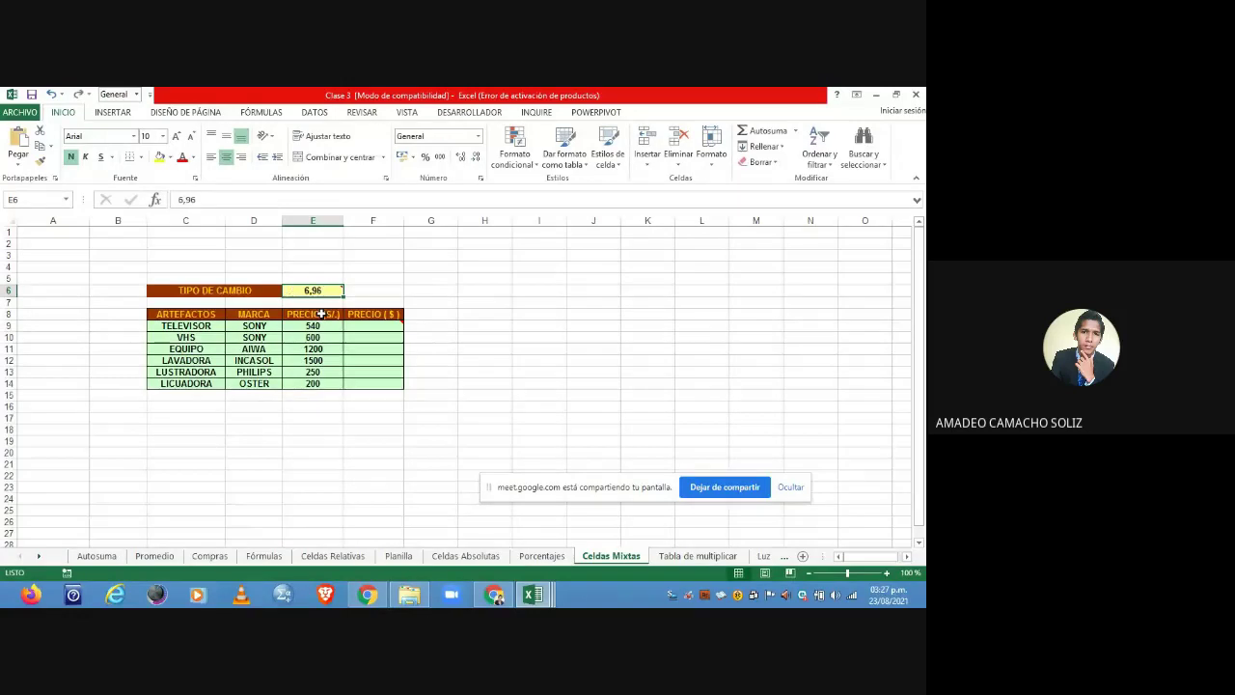
- Calculate the TELEVISOR's PRECIO ($) in F9 with the formula =E9*E6 and copy it down through F14
click(365, 333)
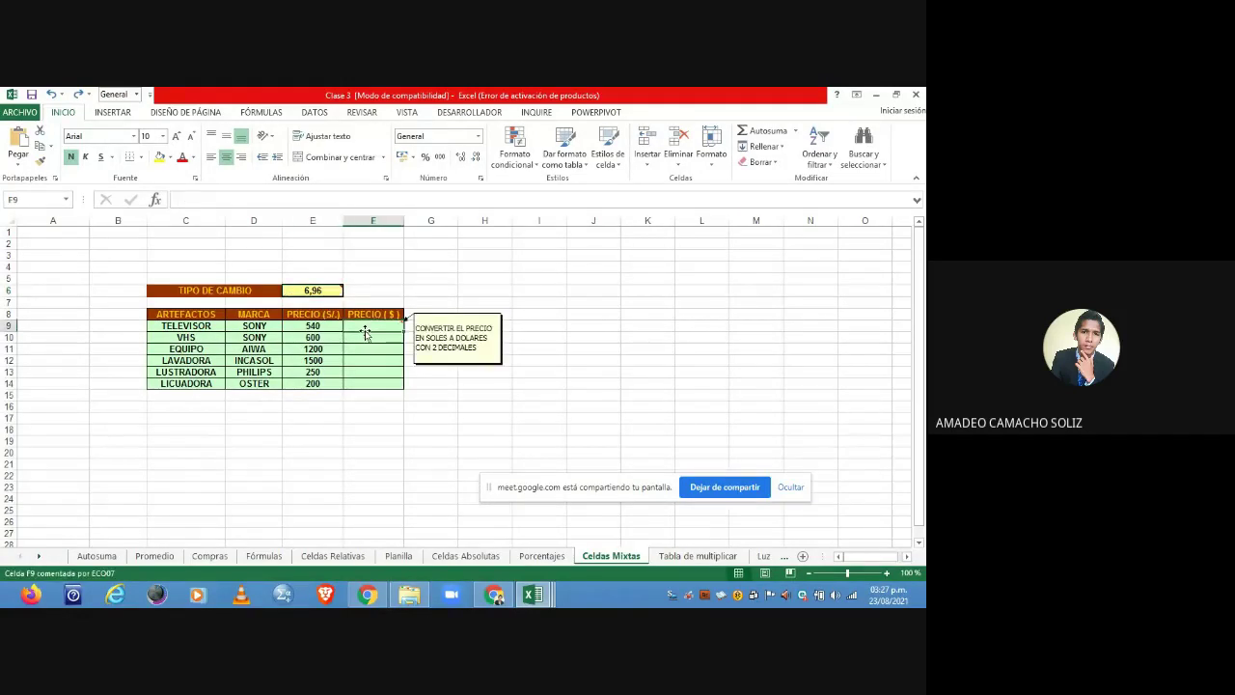
text(=)
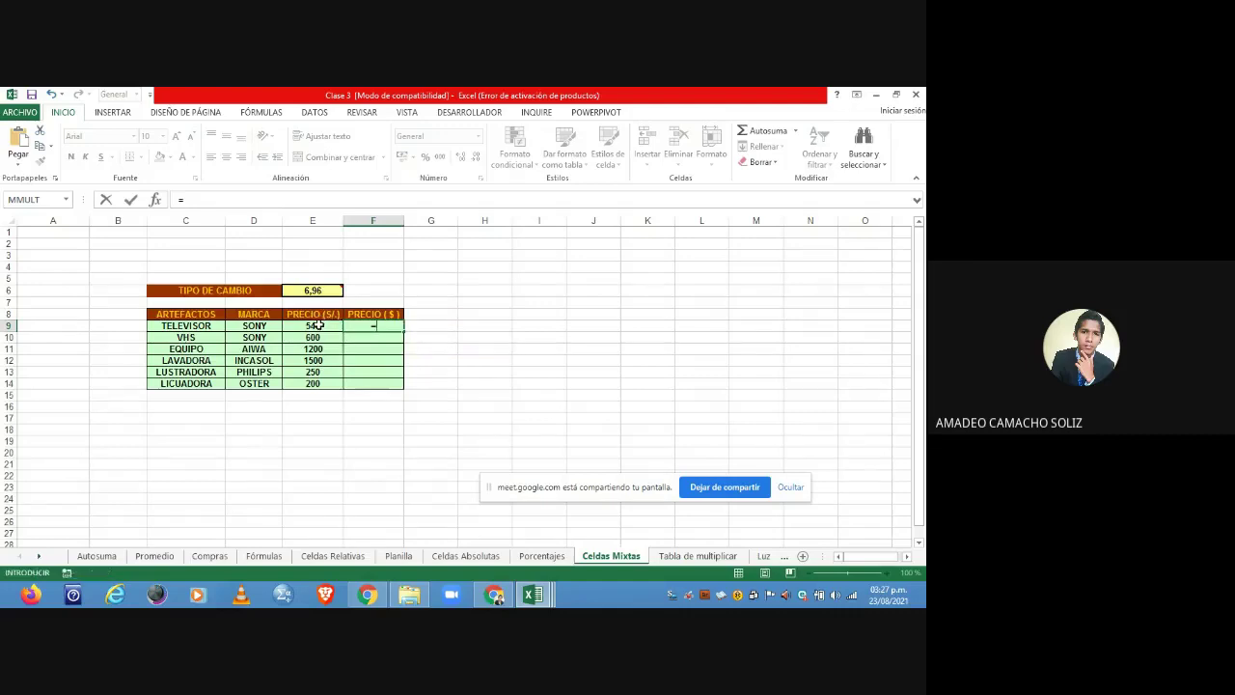
click(319, 326)
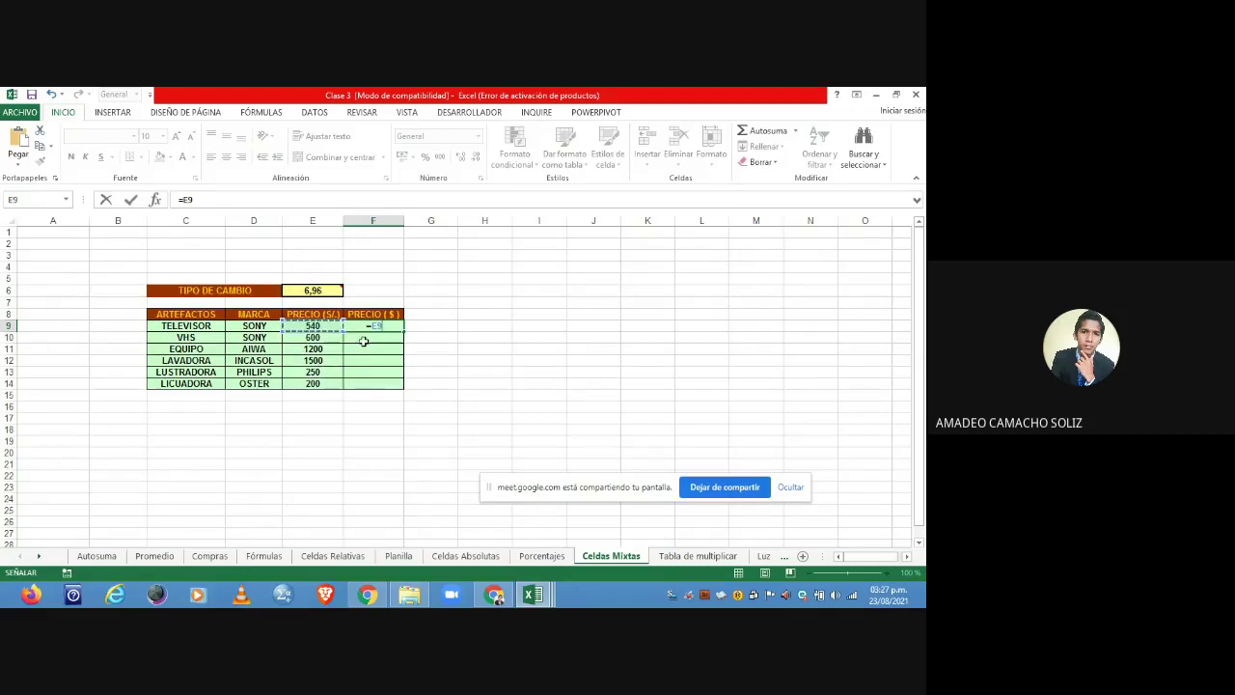
text(*)
click(319, 289)
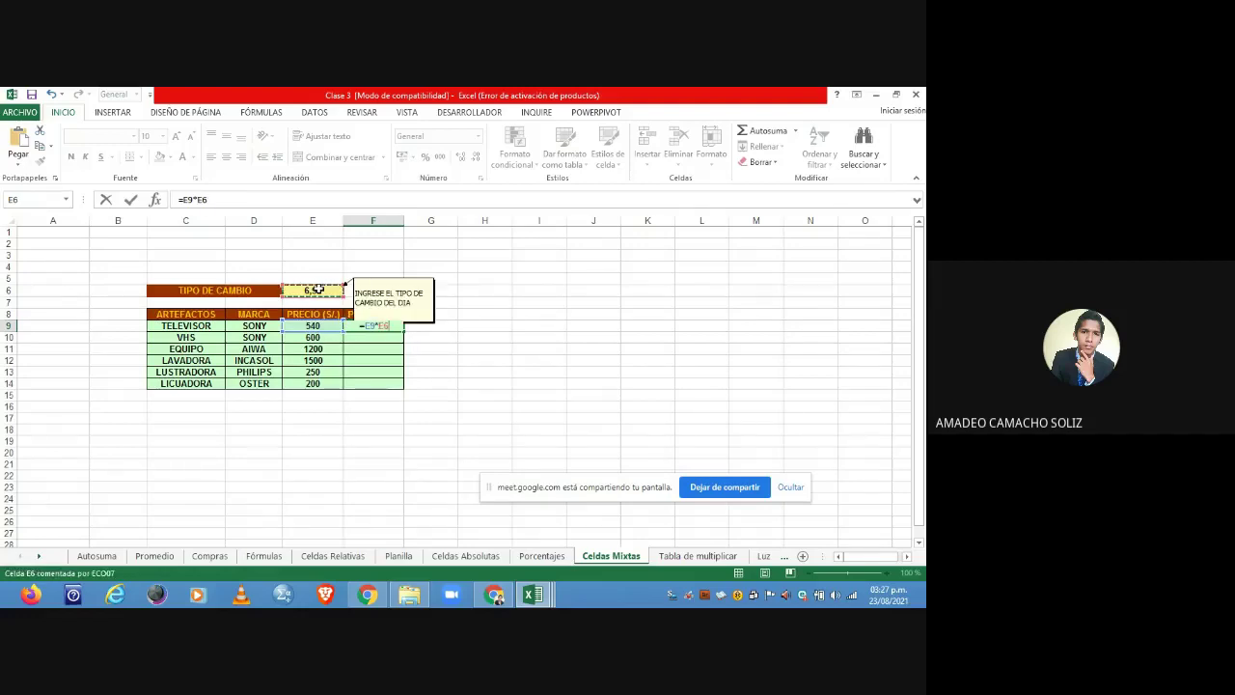
key(Return)
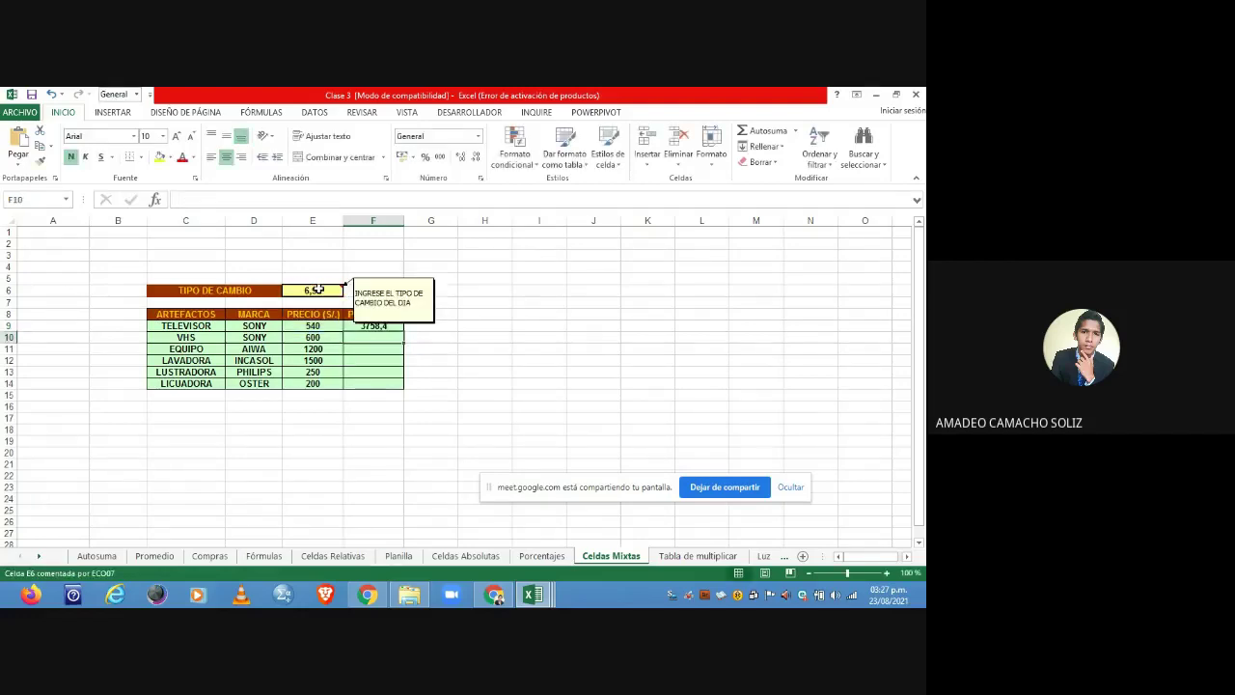
click(394, 327)
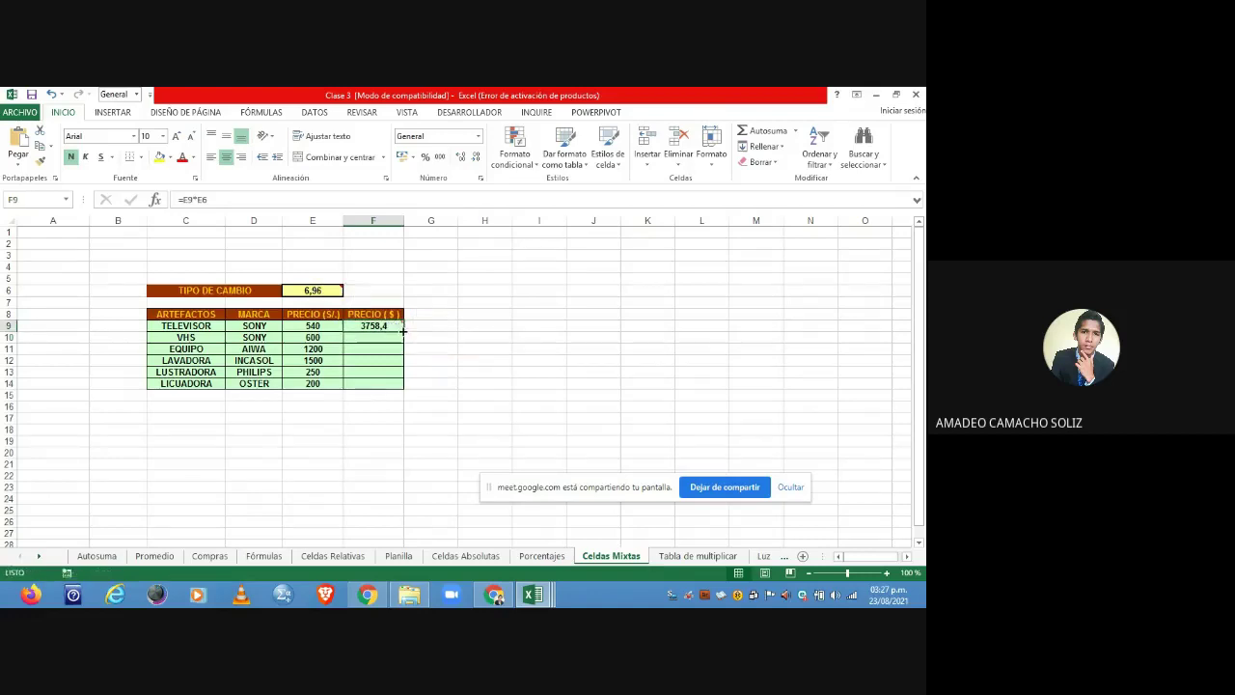
drag(404, 330, 398, 385)
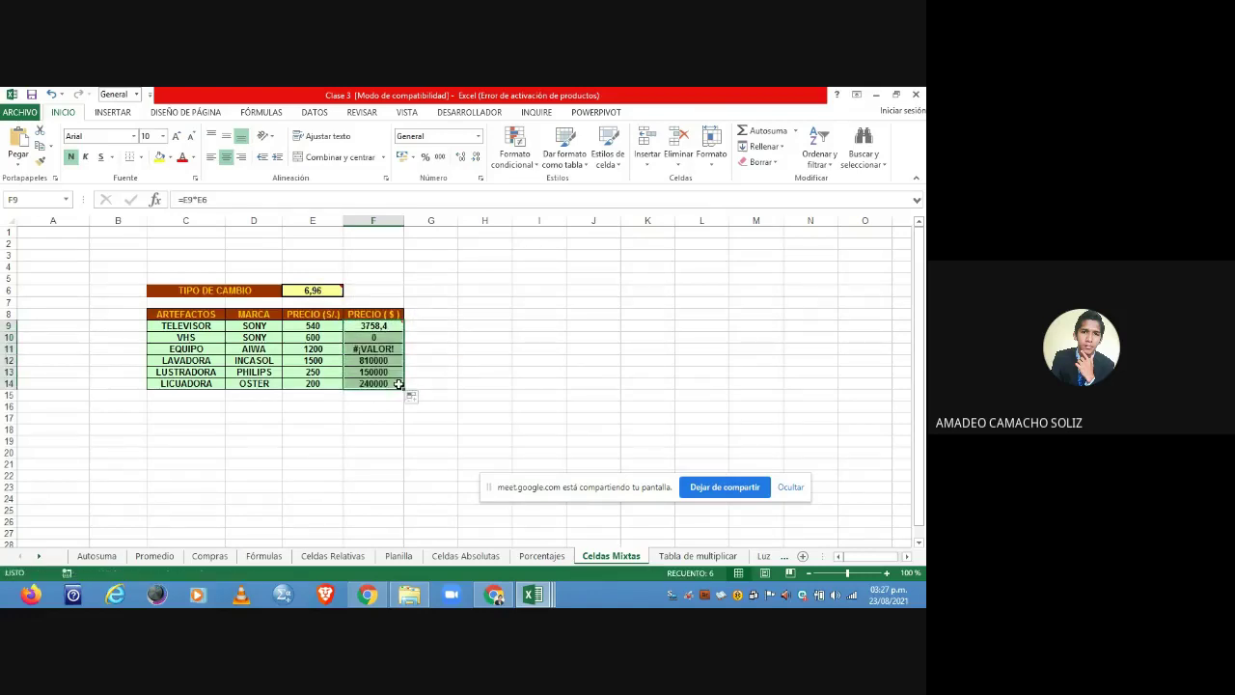
- Fix the exchange rate's row in the F9 formula as =E9*E$6 and copy the corrected formula down through F14
click(362, 328)
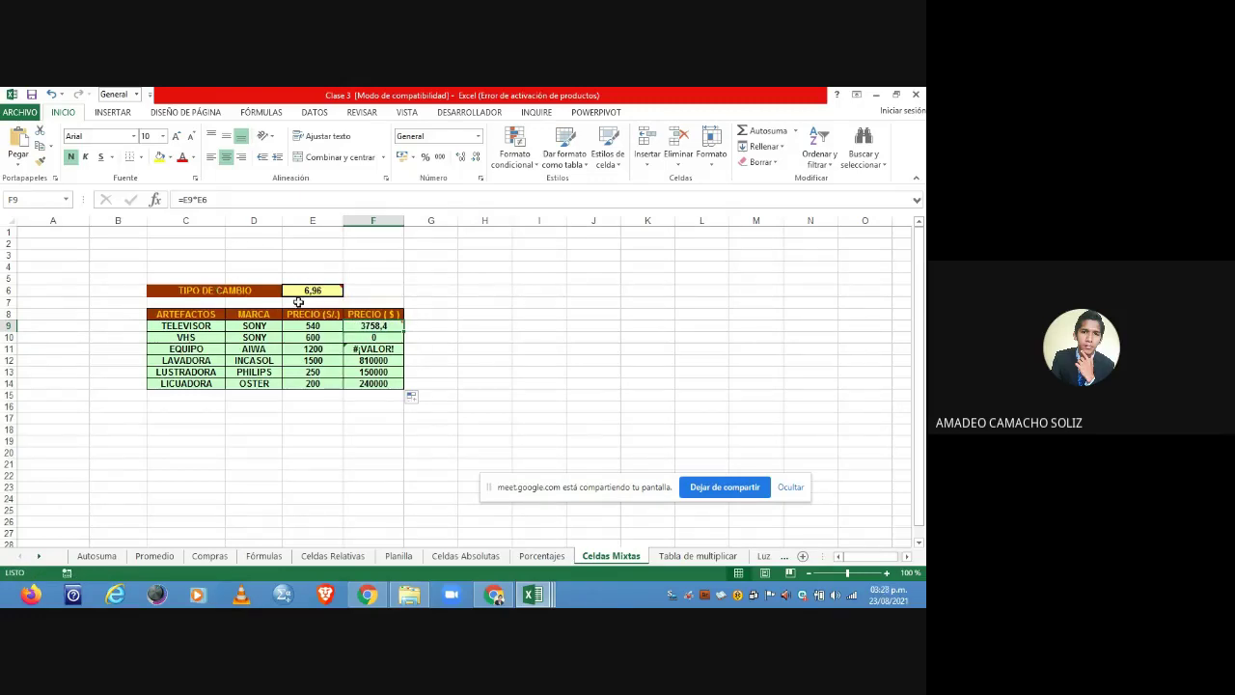
mouse_move(314, 289)
click(200, 199)
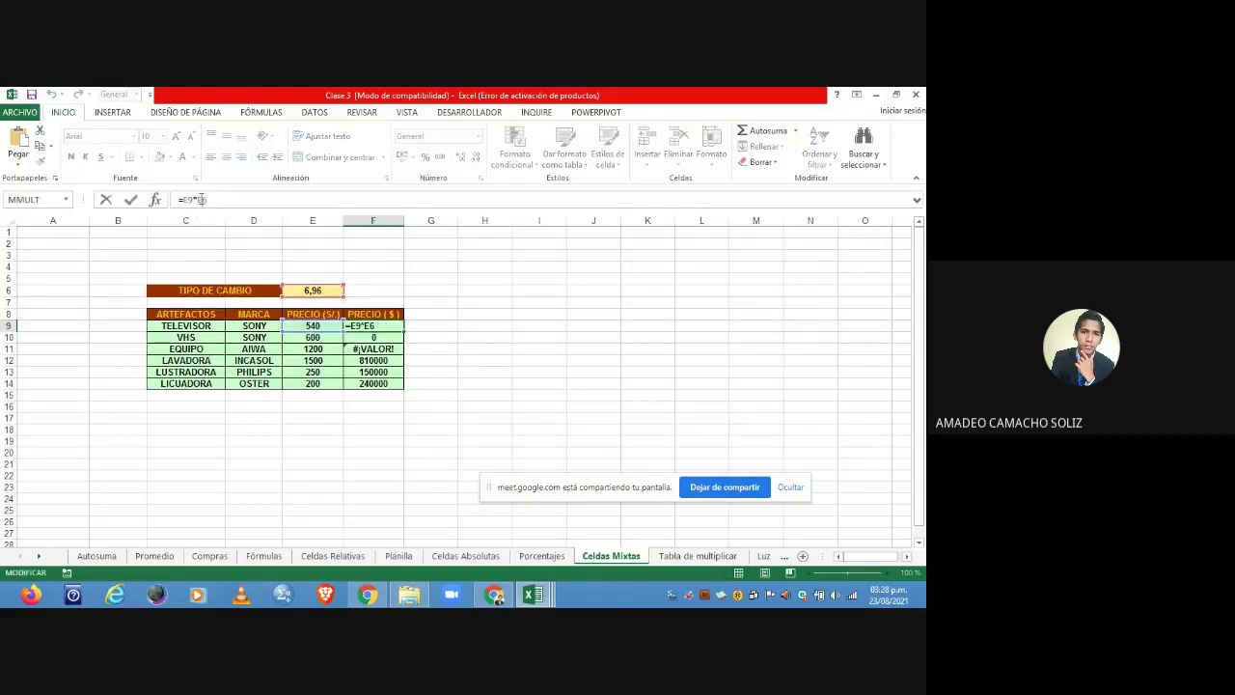
text($)
key(Return)
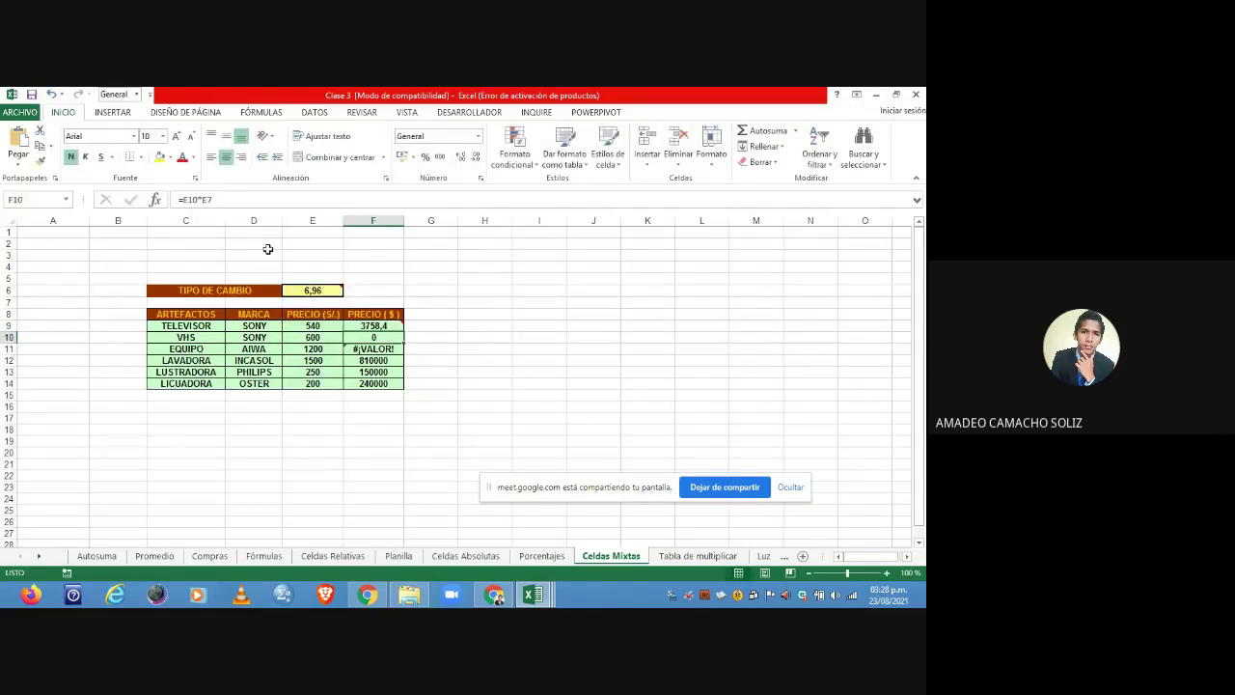
click(359, 325)
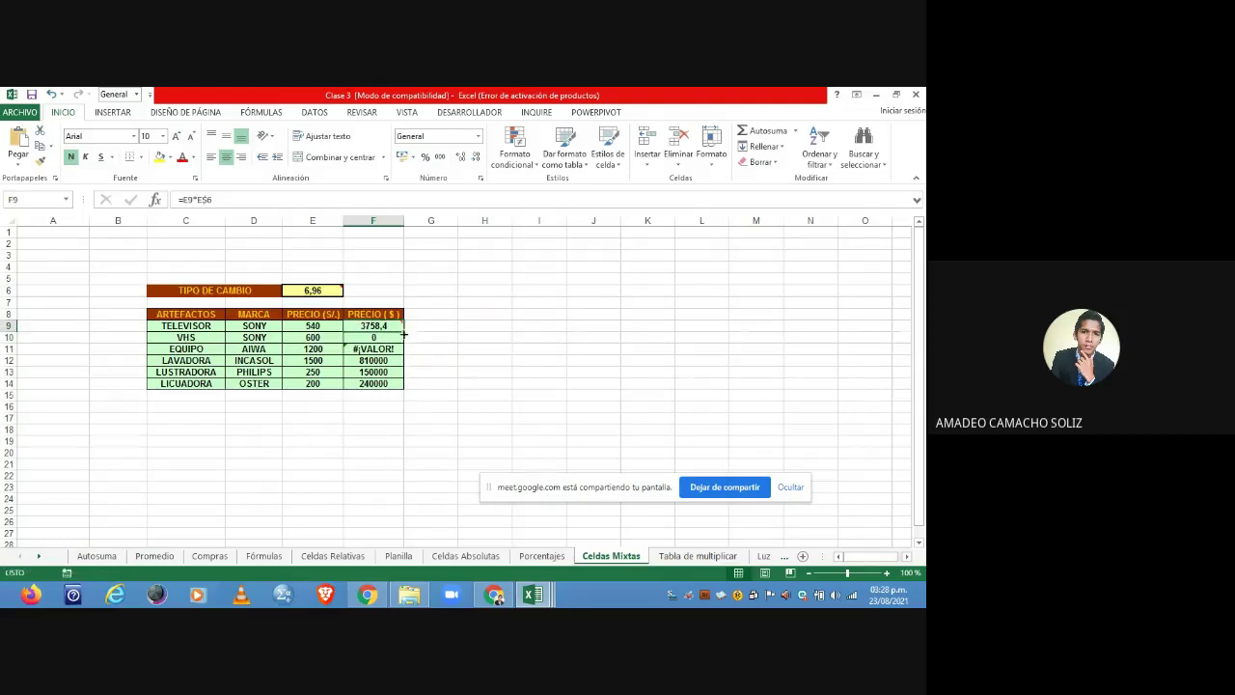
drag(404, 334, 406, 390)
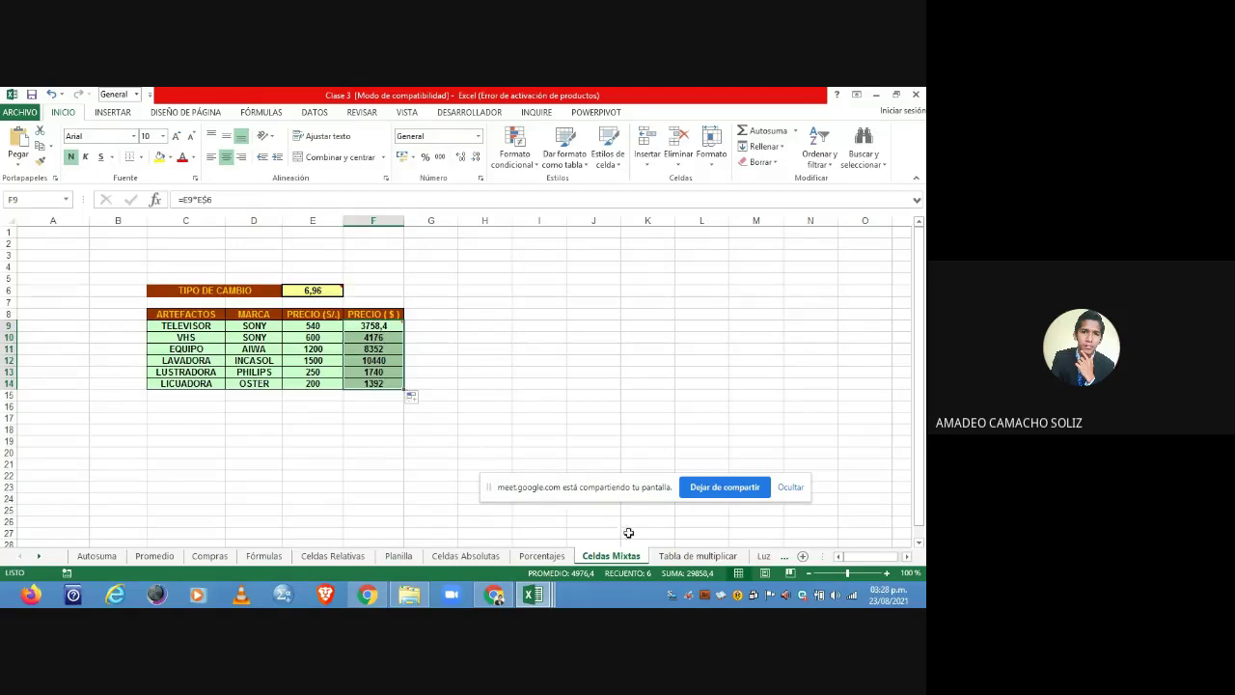
click(697, 556)
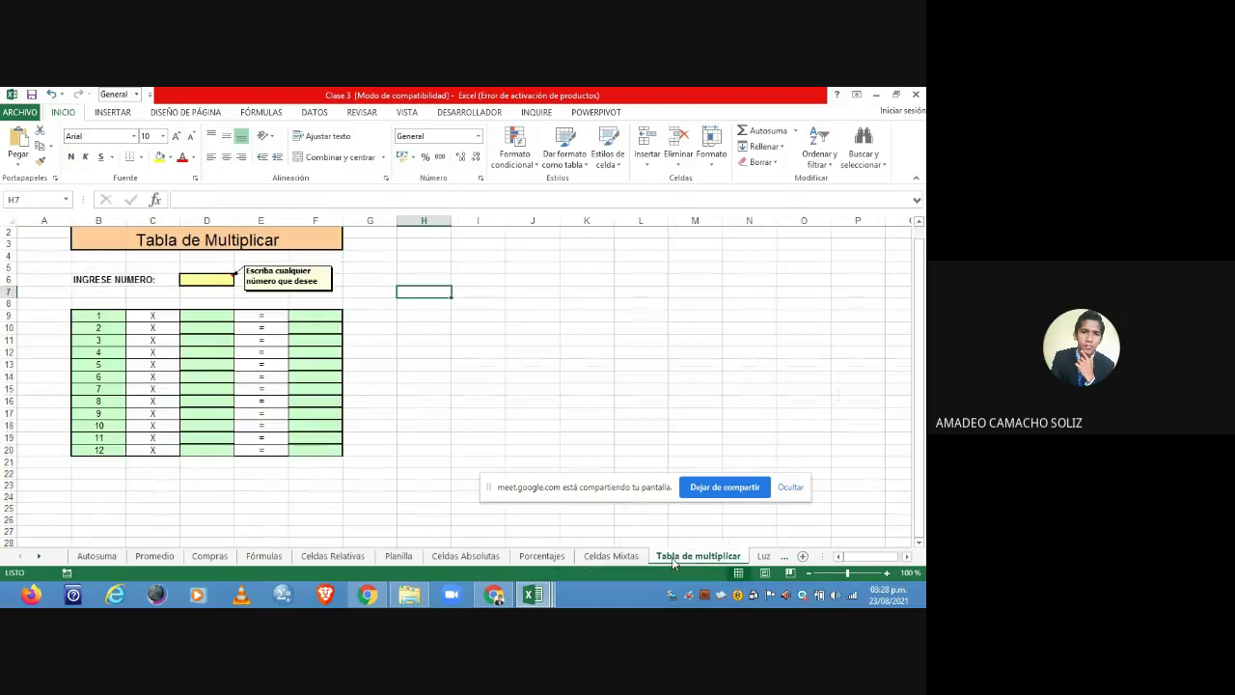
click(229, 280)
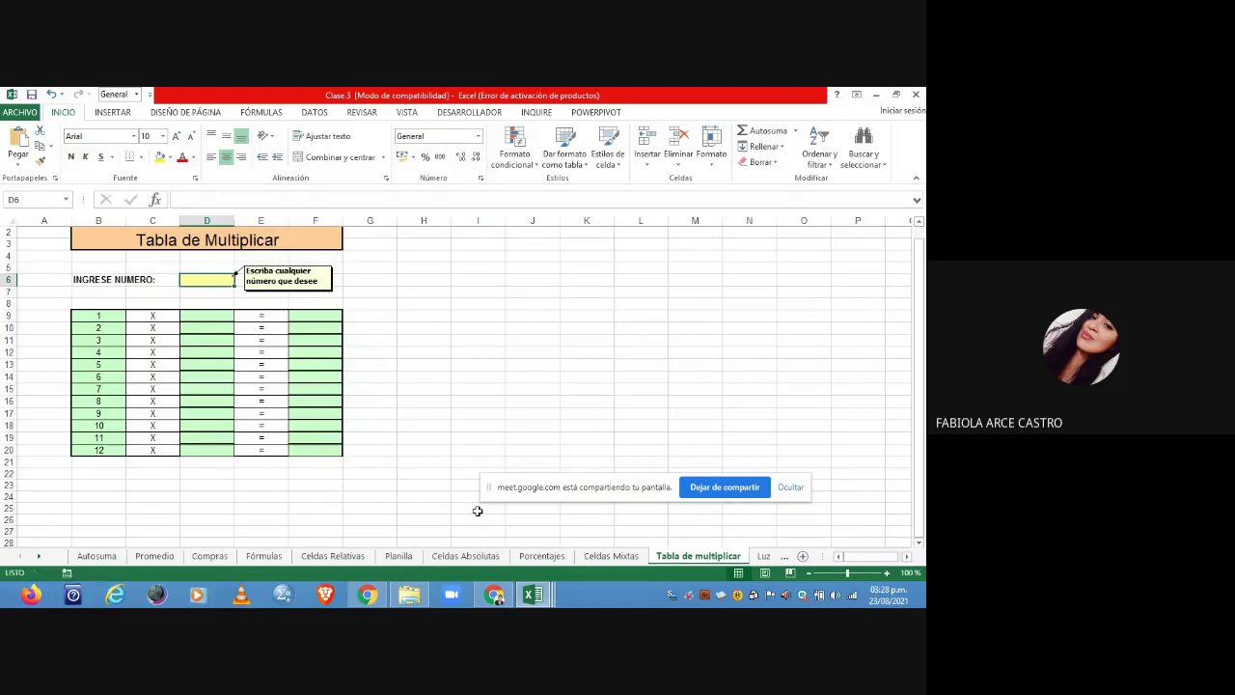
mouse_move(498, 590)
click(517, 515)
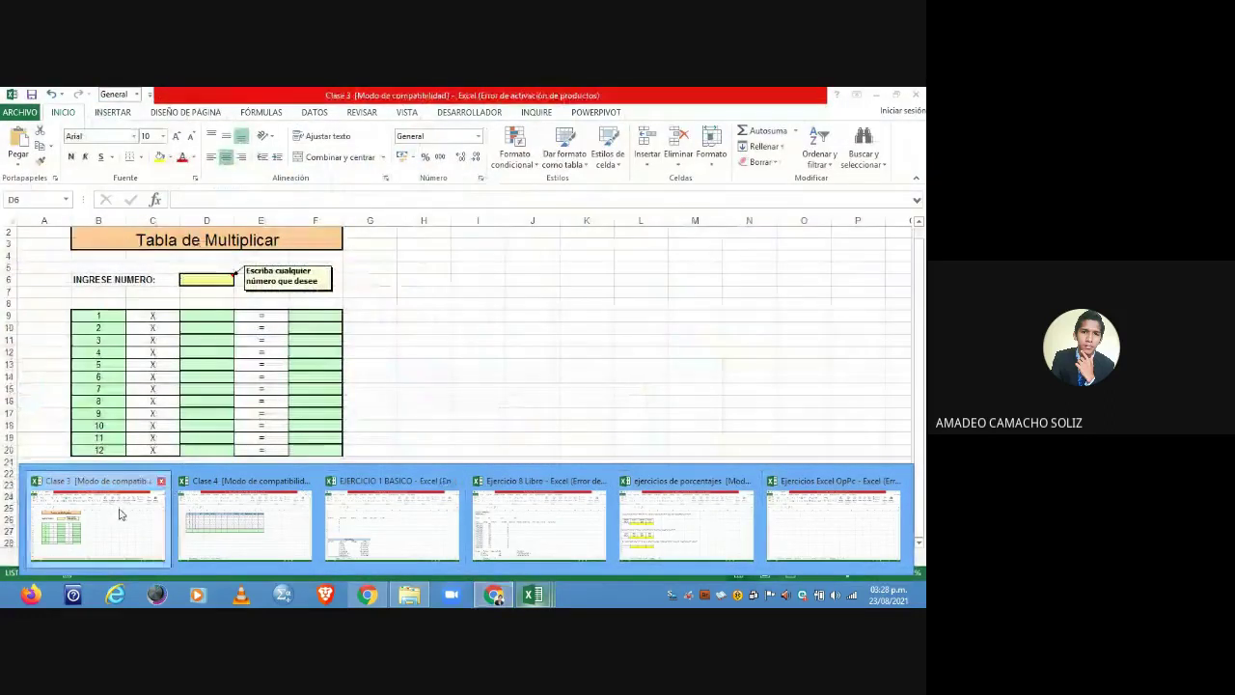
click(125, 508)
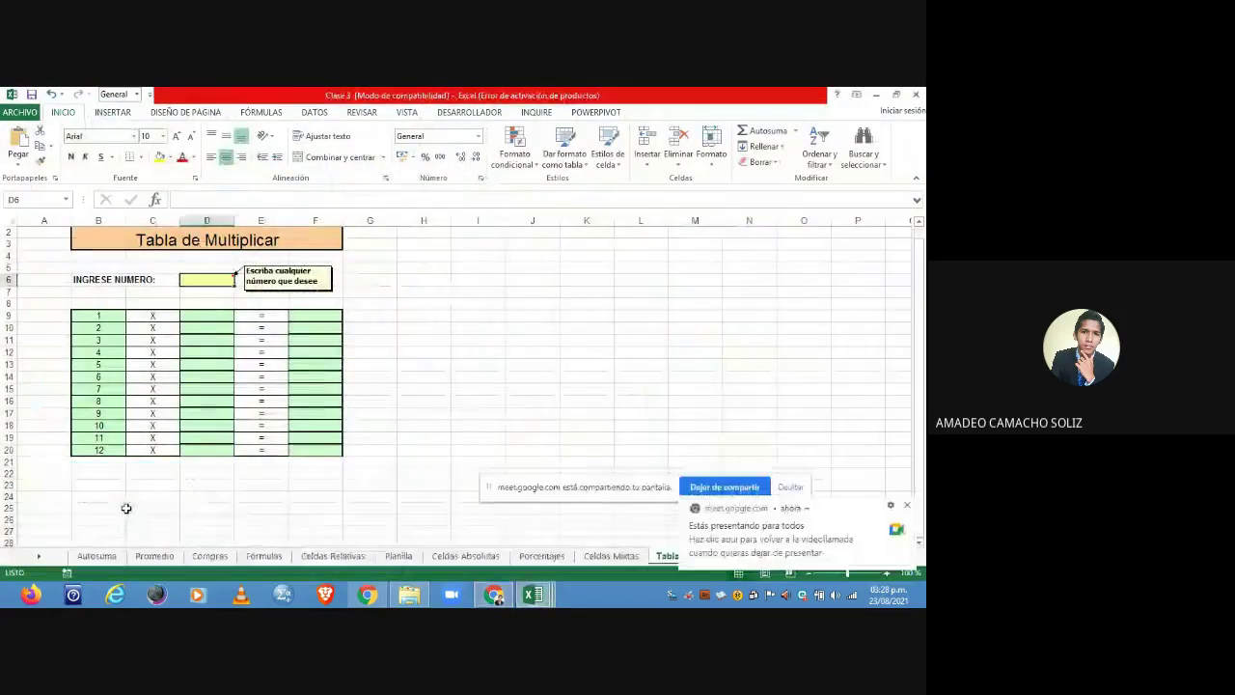
- On the Celdas Absolutas sheet, re-enter the Chocolates' Precio en Dólares in E8 as =D8*D3 and copy it down through E12
click(608, 556)
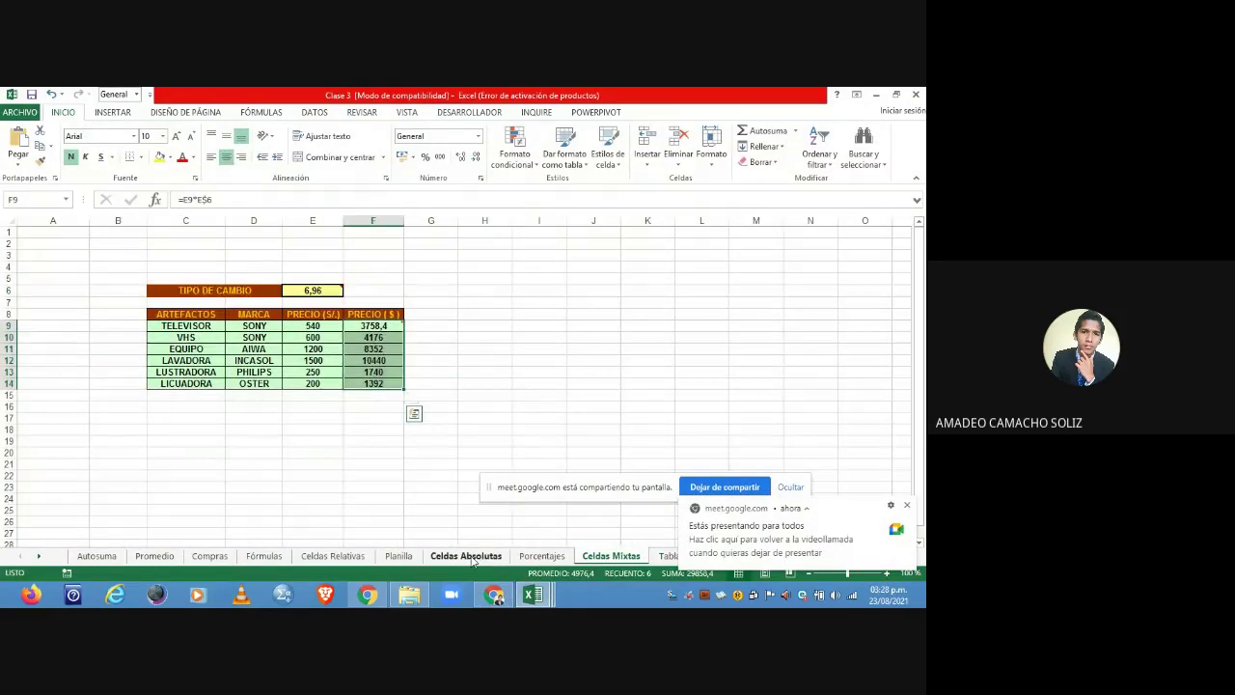
click(473, 558)
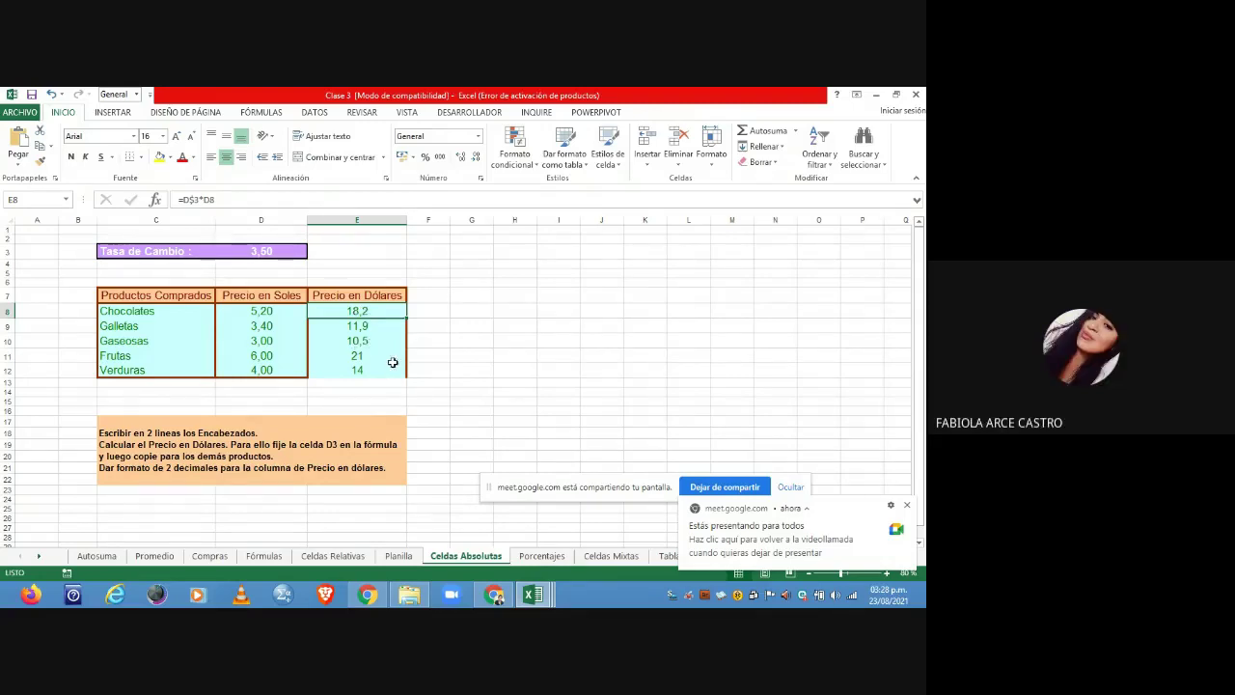
click(358, 328)
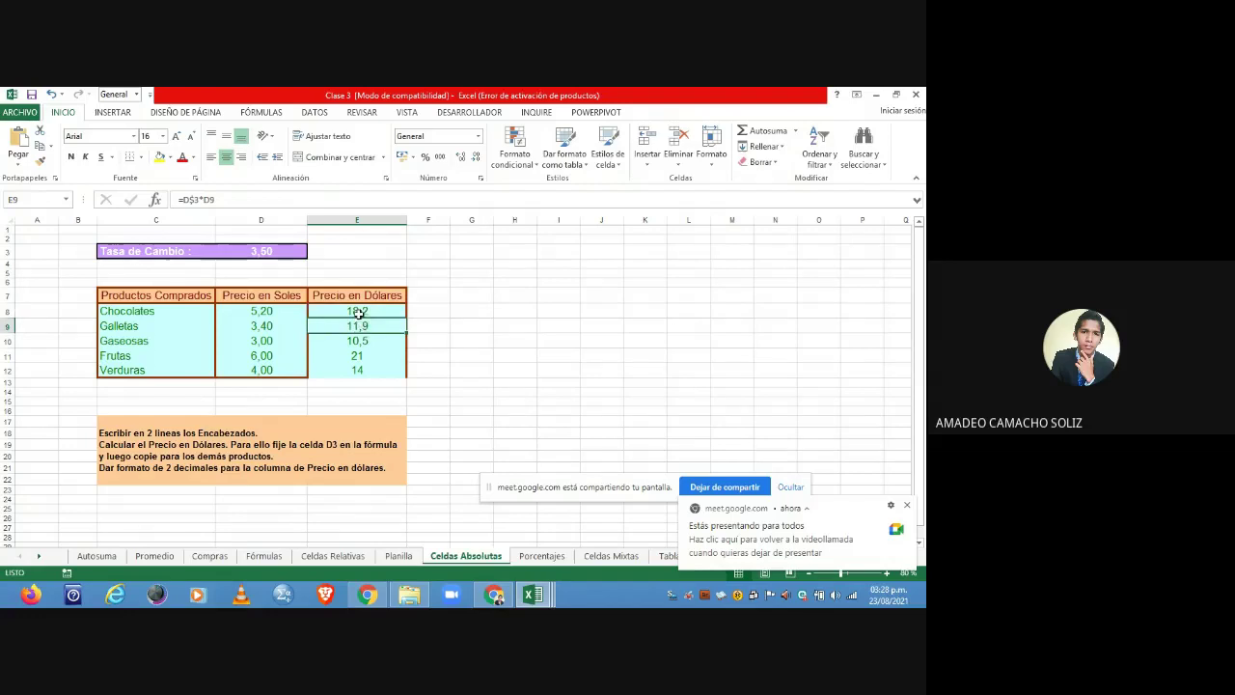
click(358, 311)
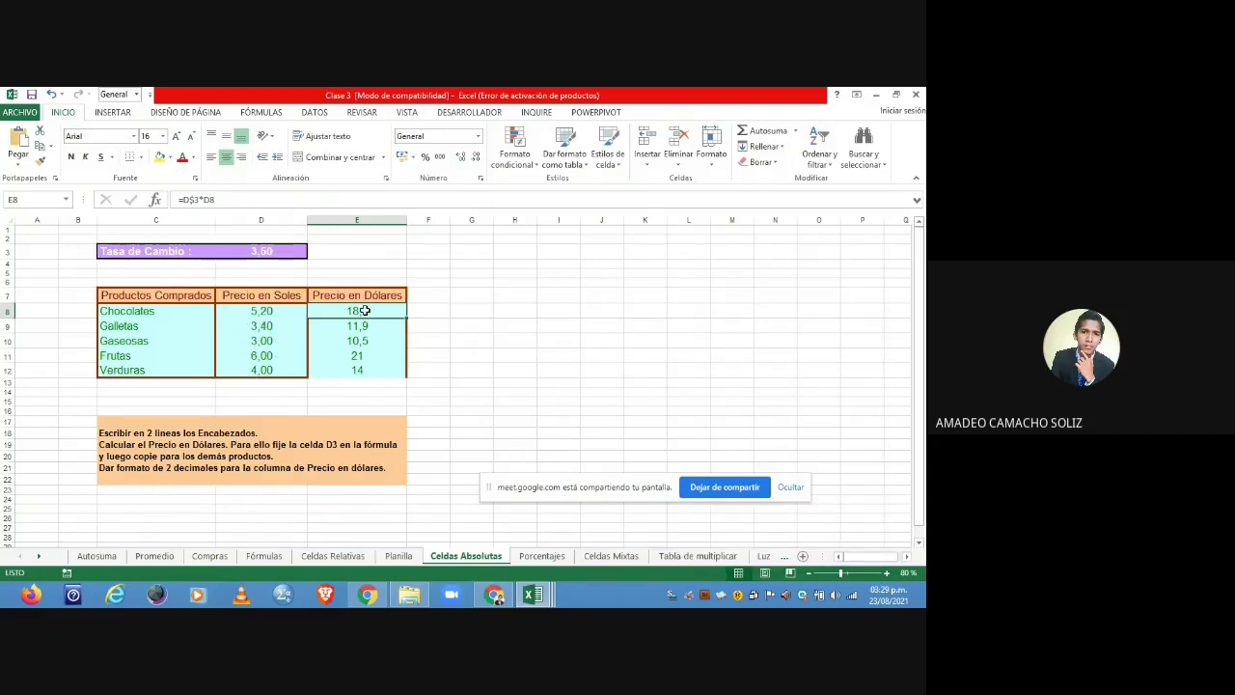
text(=)
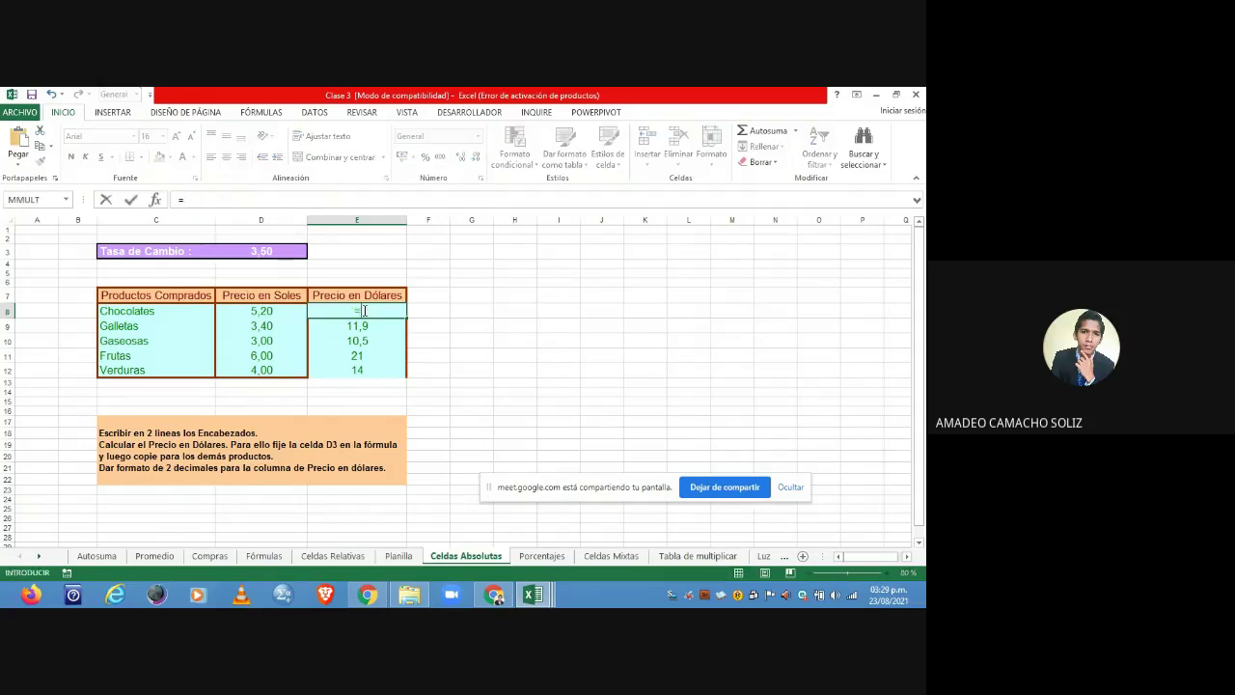
click(278, 311)
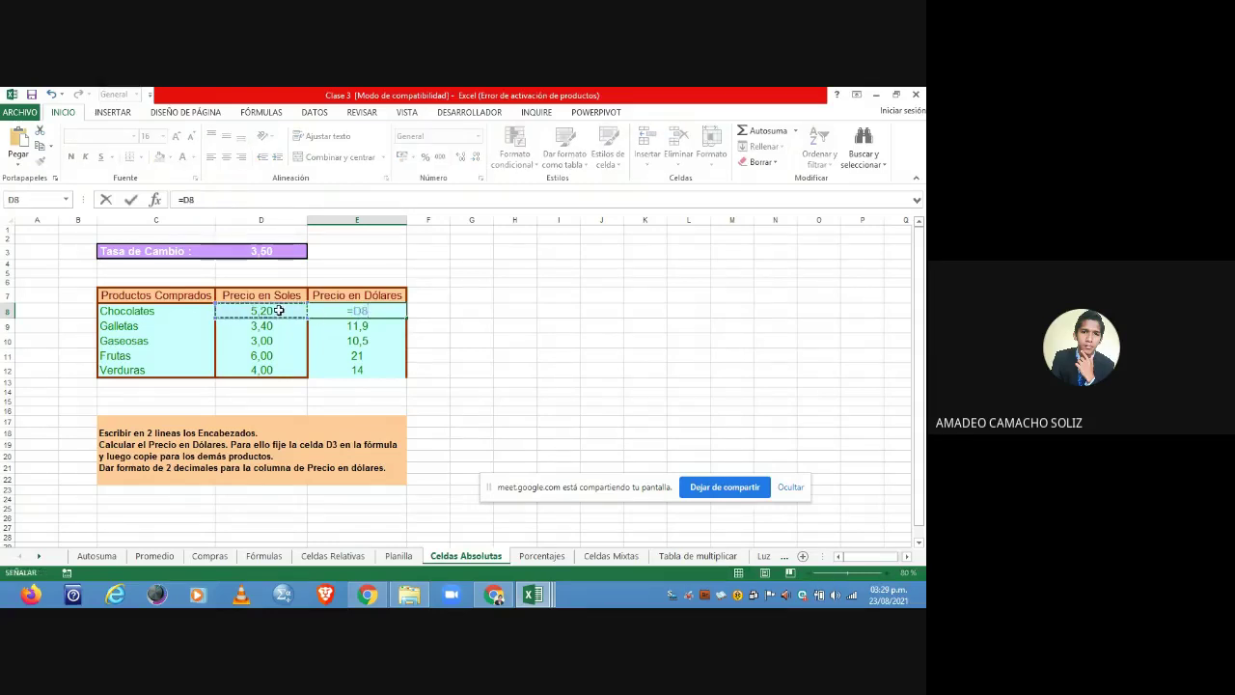
text(*)
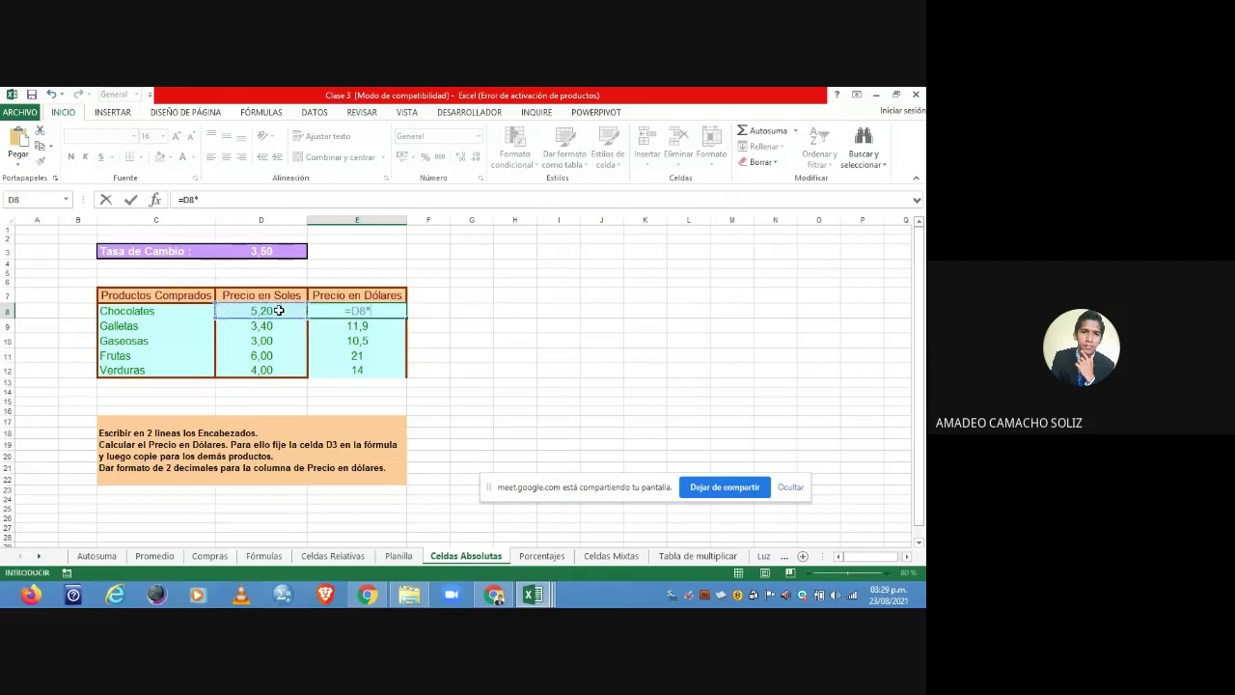
click(272, 248)
key(F4)
key(F4)
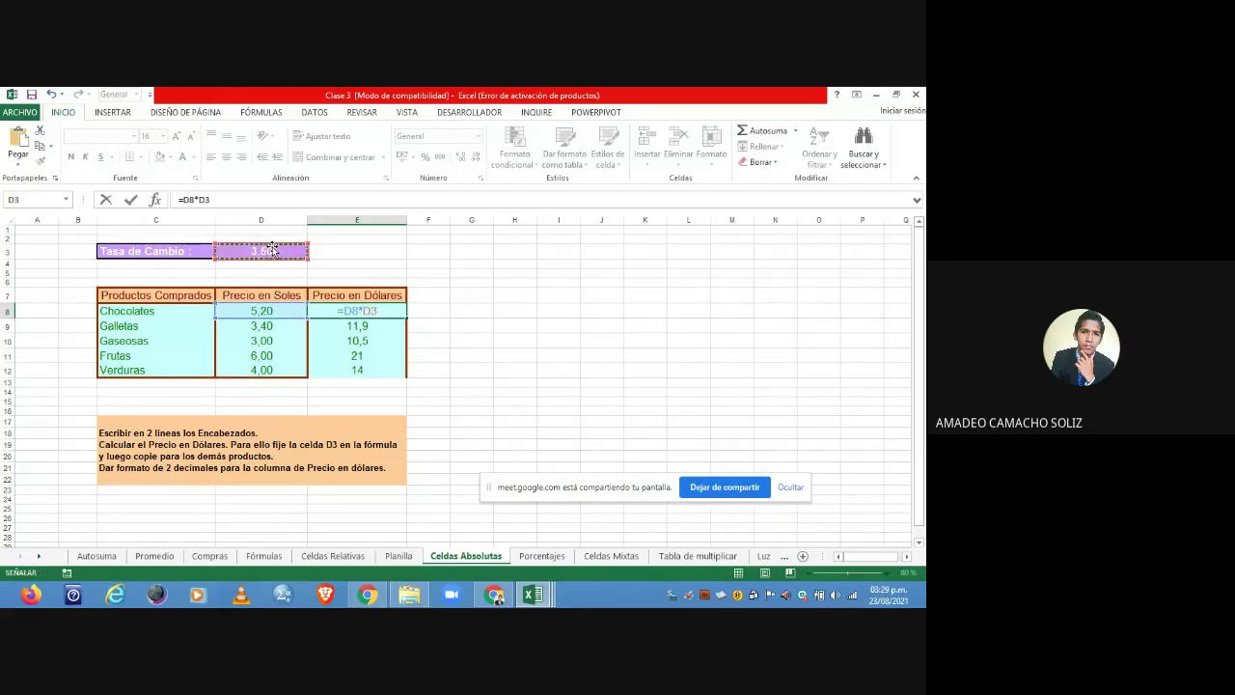
key(Return)
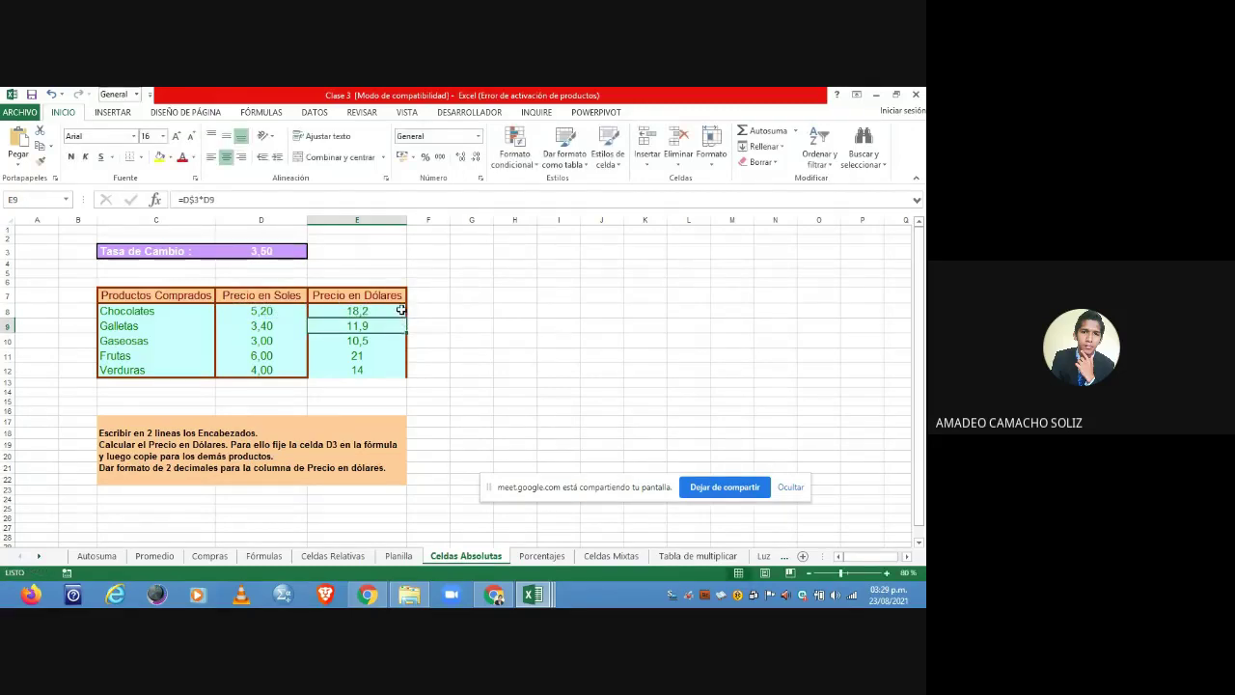
click(401, 313)
drag(407, 316, 399, 373)
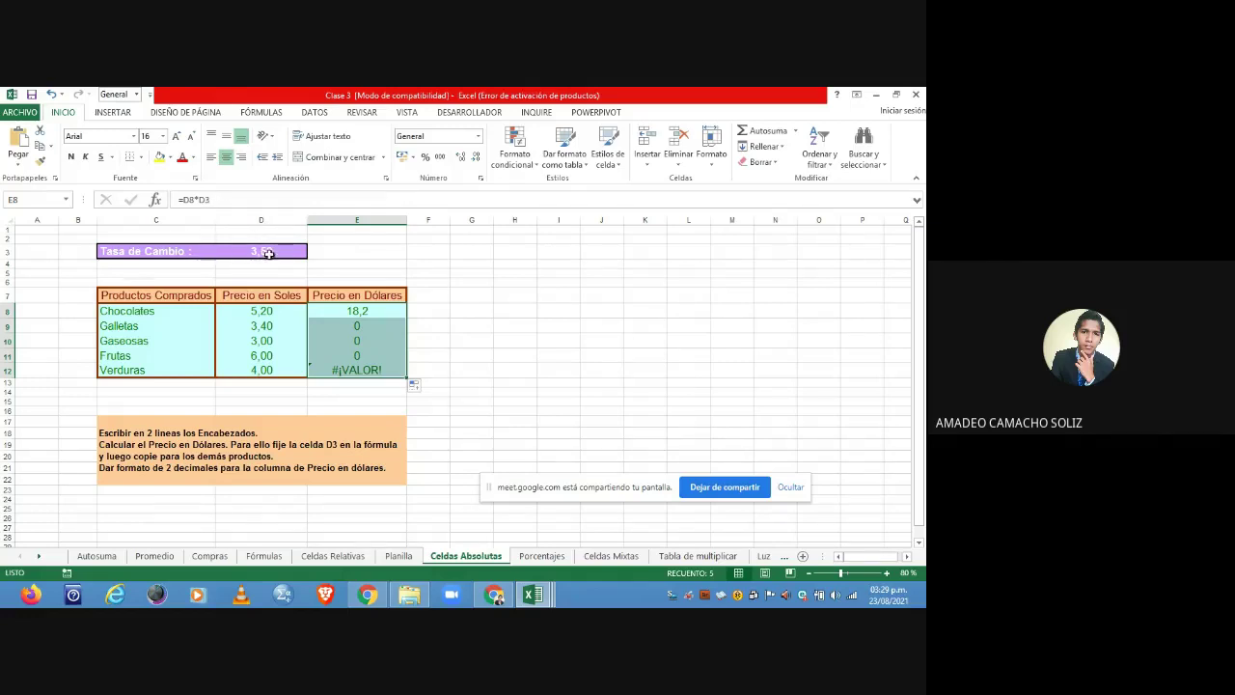
- Fix the exchange rate's row in the E8 formula as =D8*D$3 and copy the corrected formula down through E12
click(206, 200)
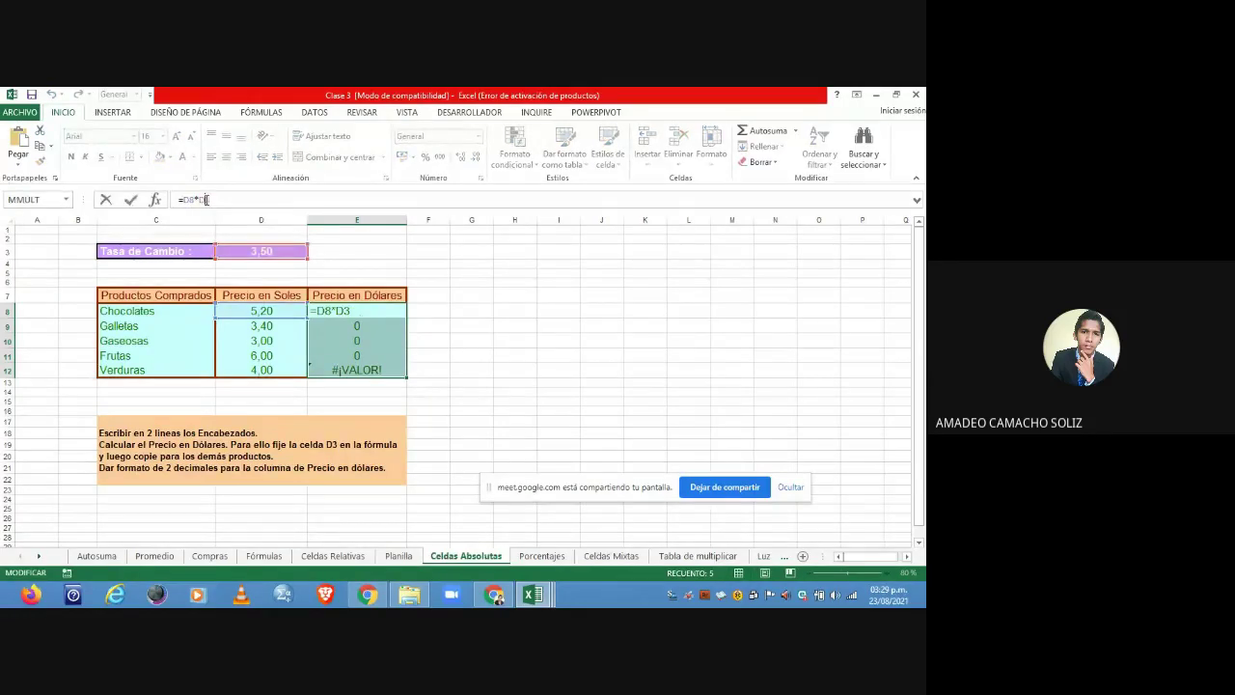
text($)
key(Return)
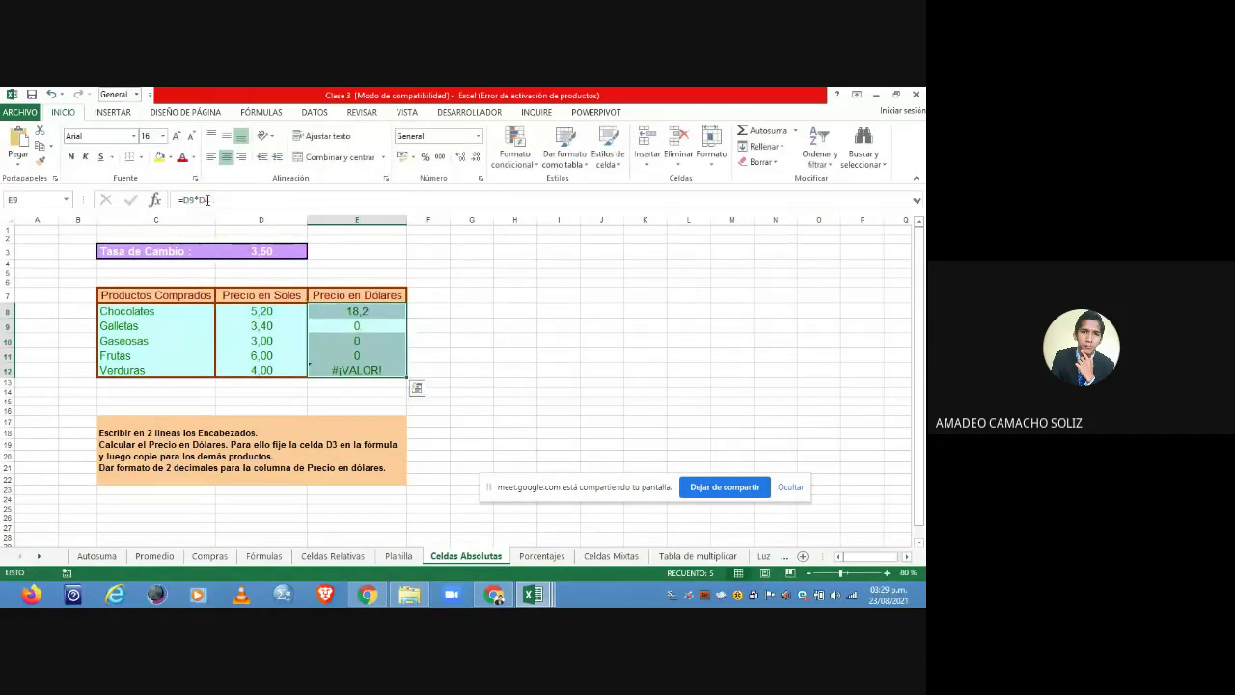
click(330, 310)
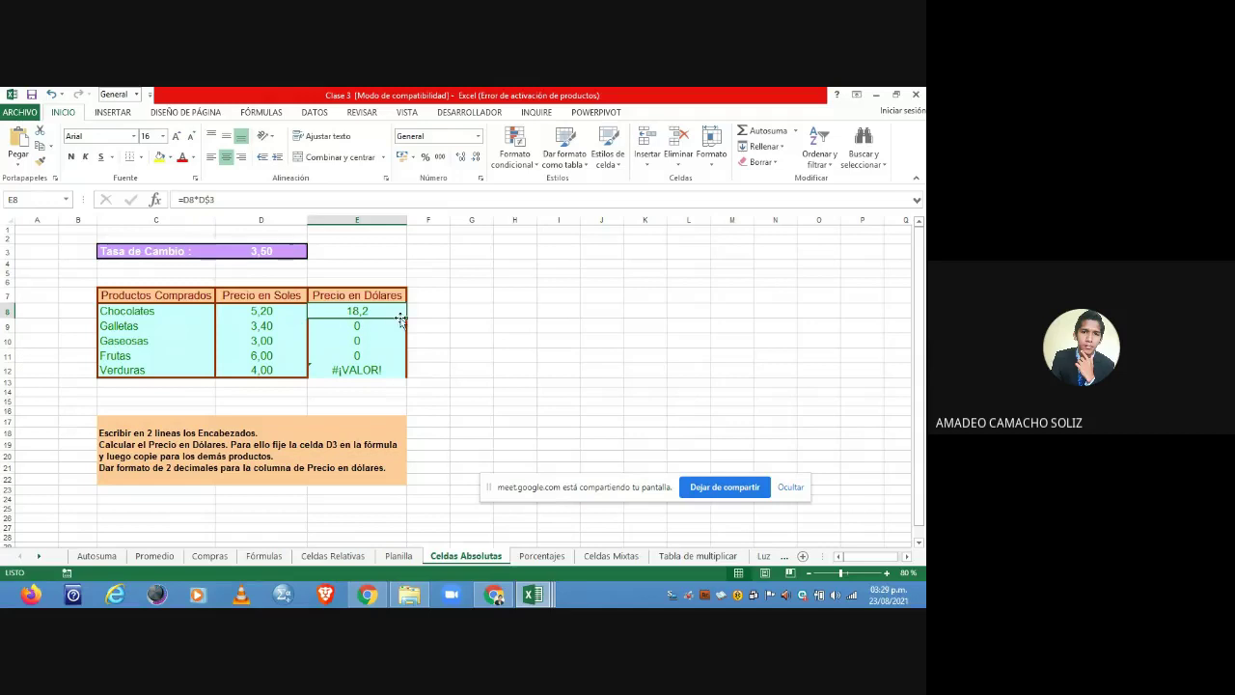
drag(403, 322, 408, 377)
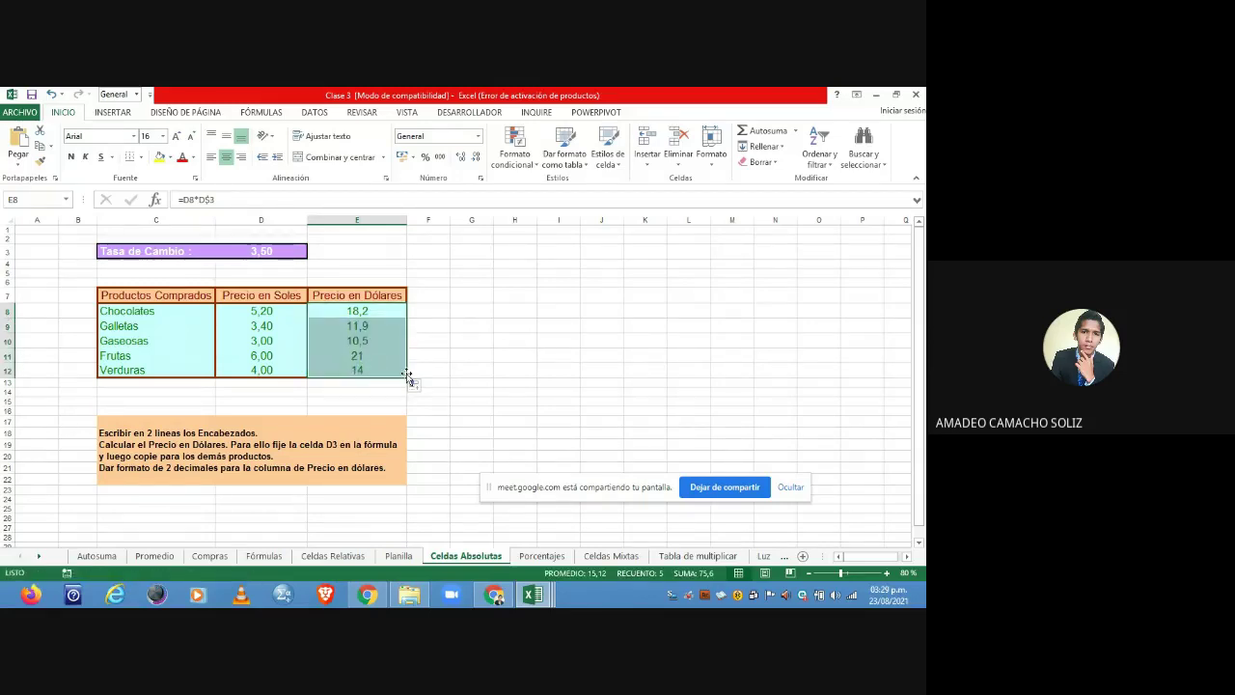
- On the Porcentajes sheet, unfix the total's row in D9 as =(C9/C14)*100 and copy the formula down through D14
click(543, 557)
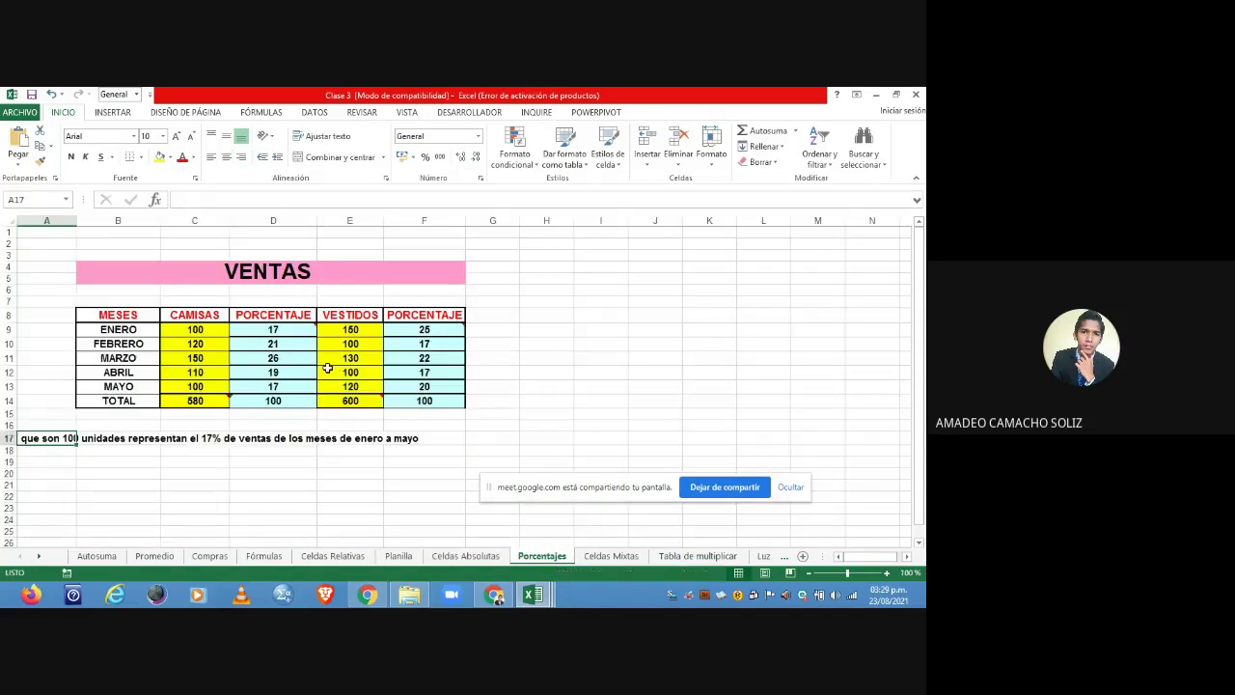
click(277, 331)
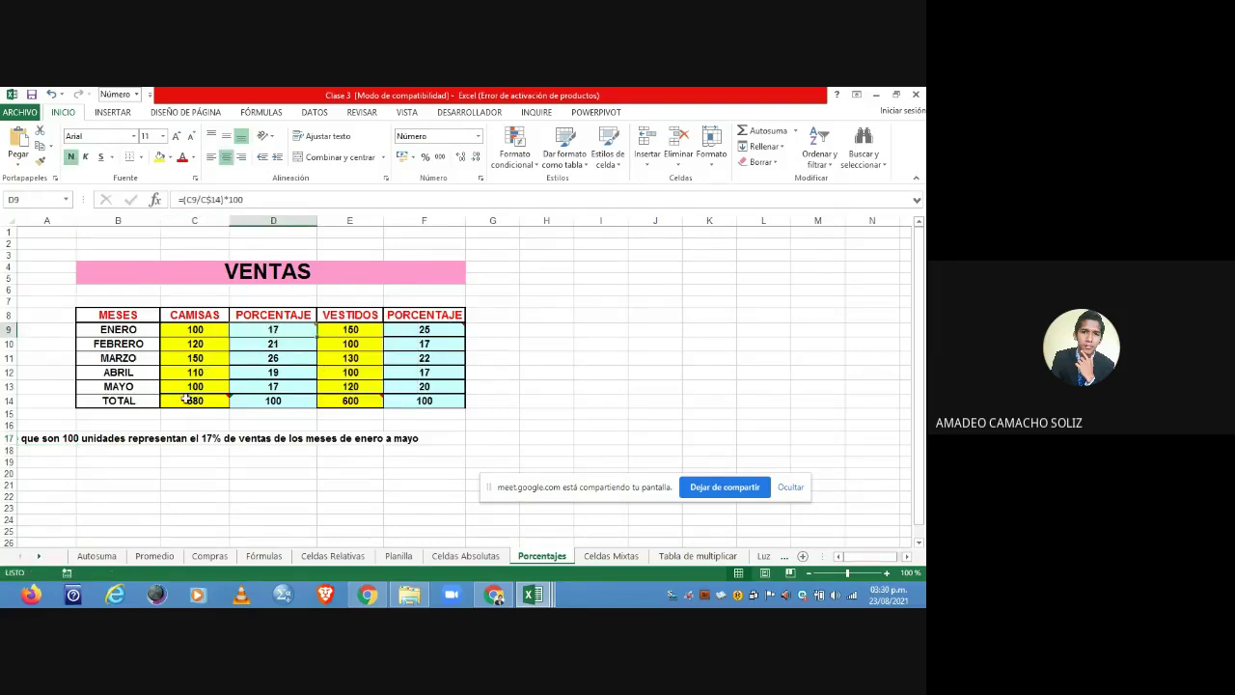
click(212, 200)
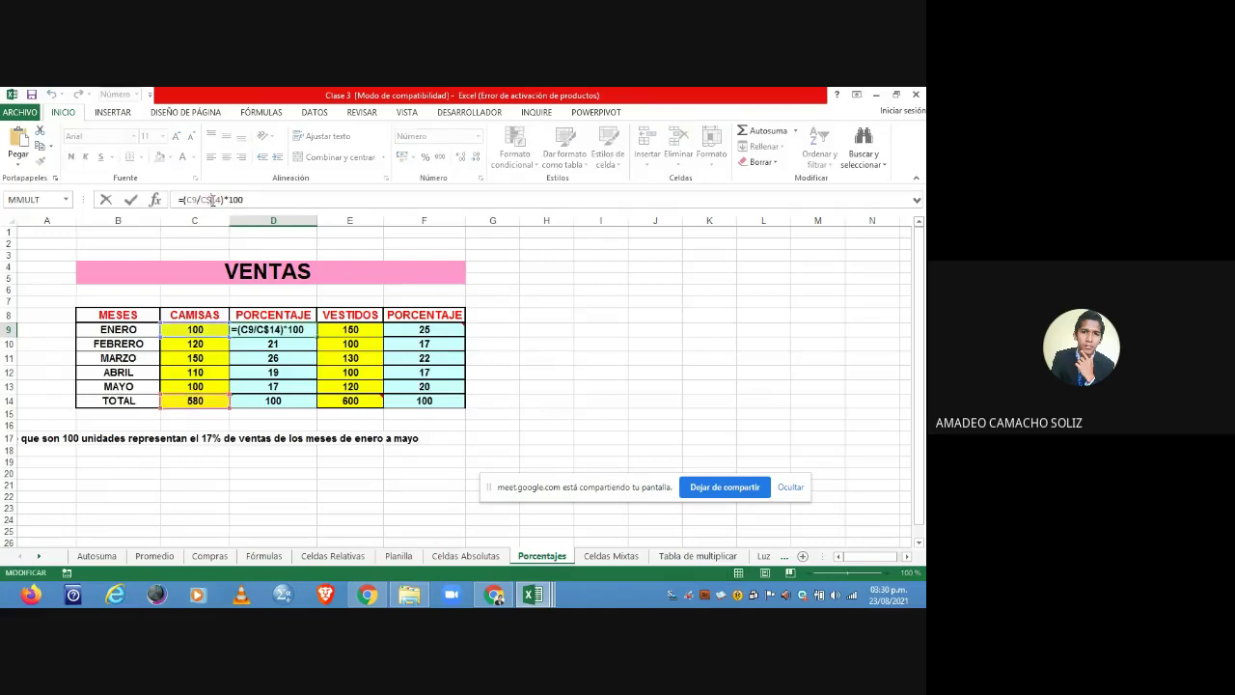
key(BackSpace)
key(Return)
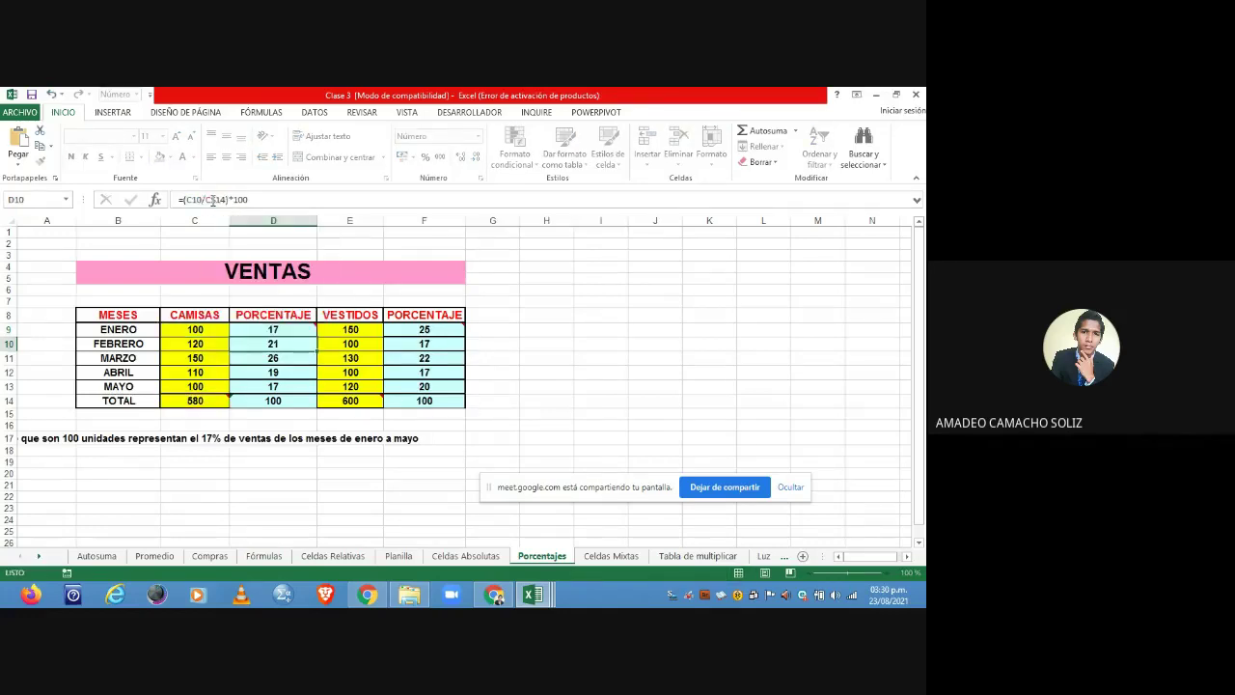
click(279, 330)
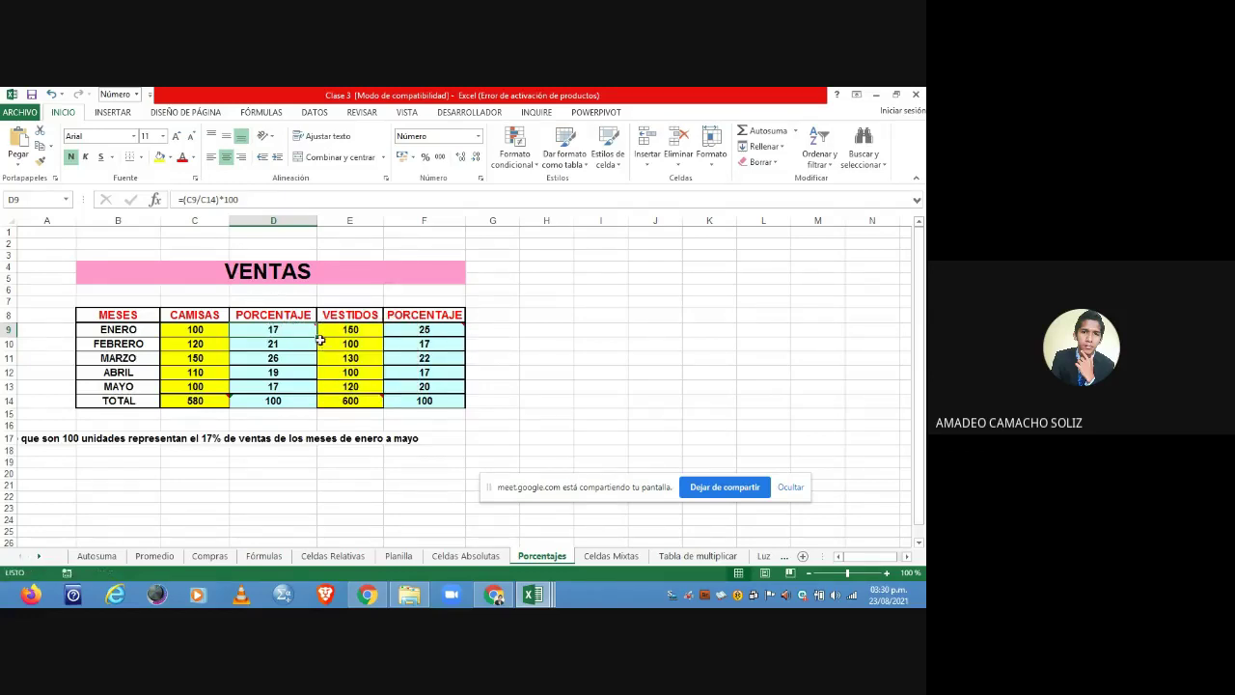
drag(317, 336, 316, 404)
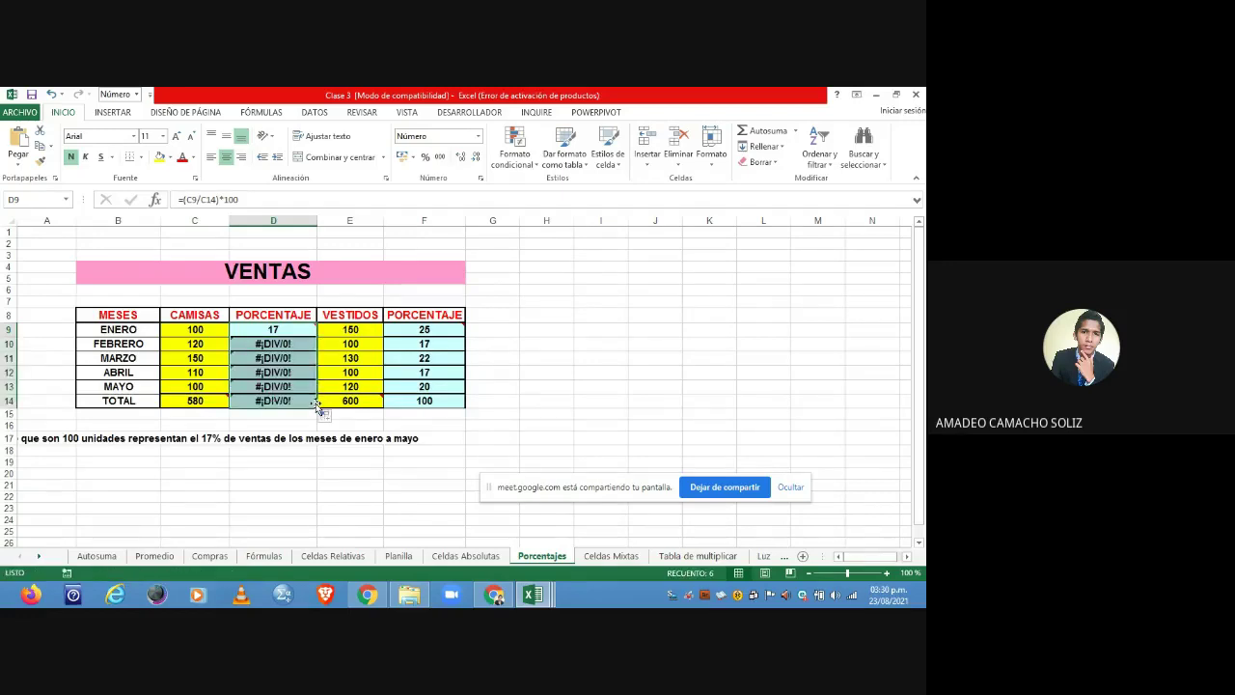
mouse_move(195, 400)
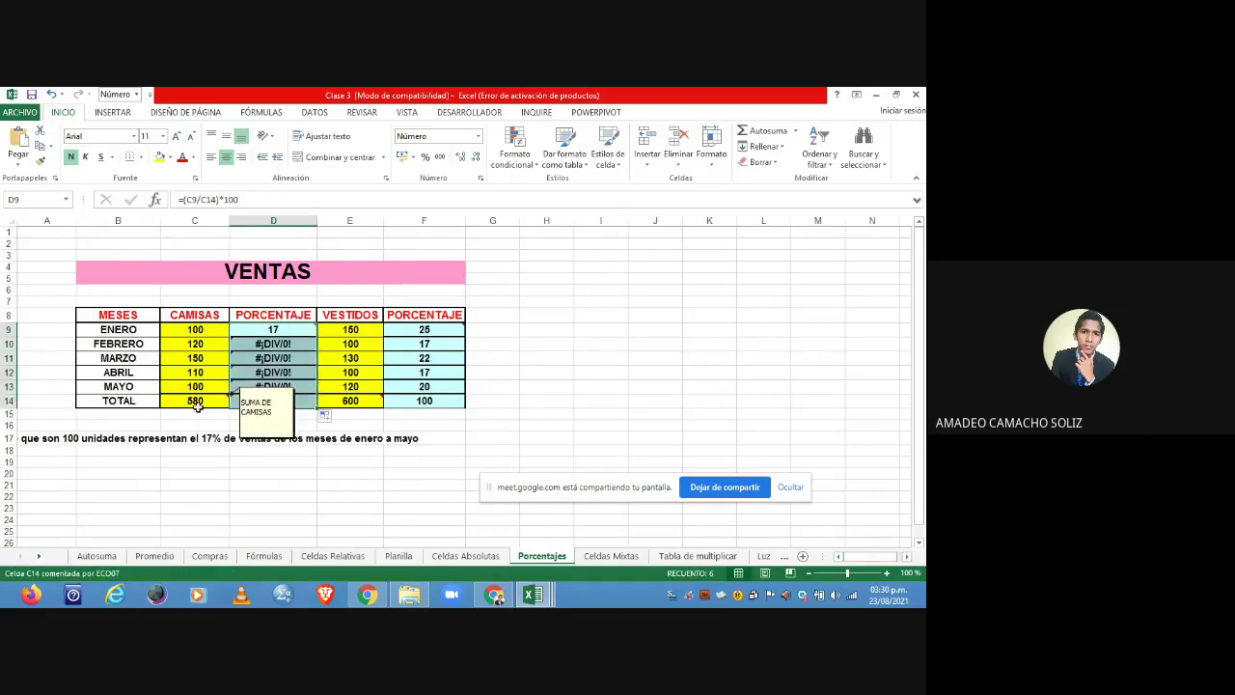
- Fix the CAMISAS total's row again in D9 as =(C9/C$14)*100 and copy the formula down through D14
click(261, 329)
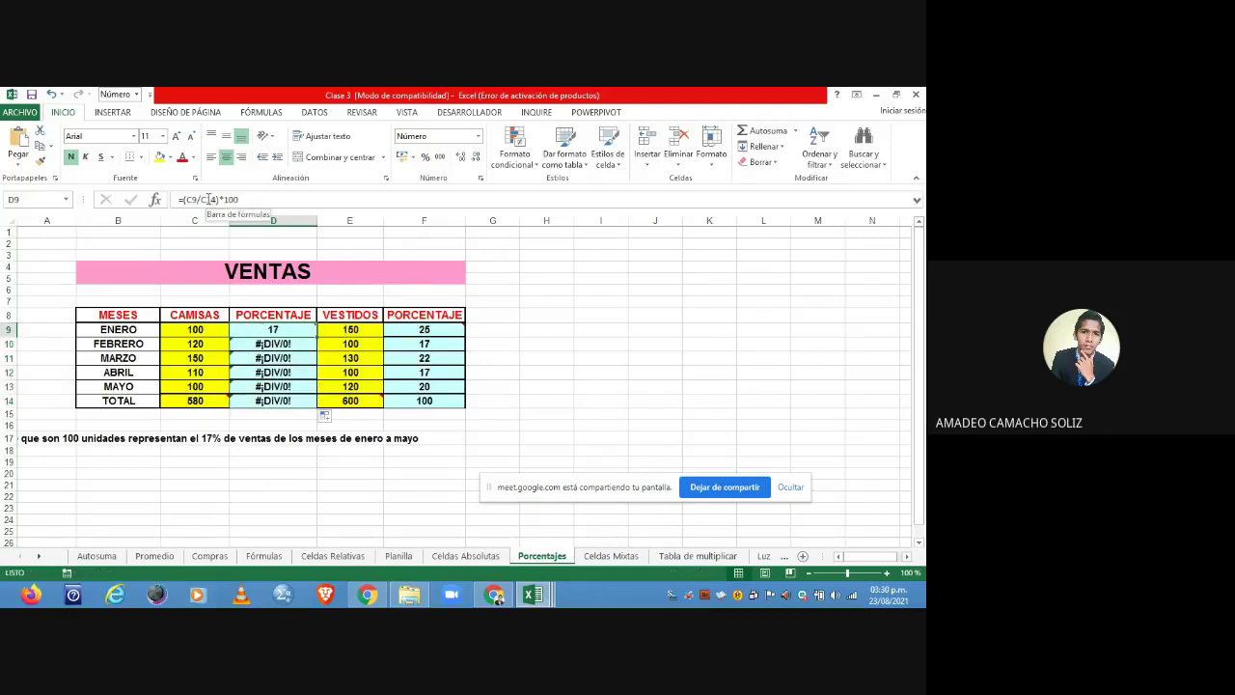
click(207, 199)
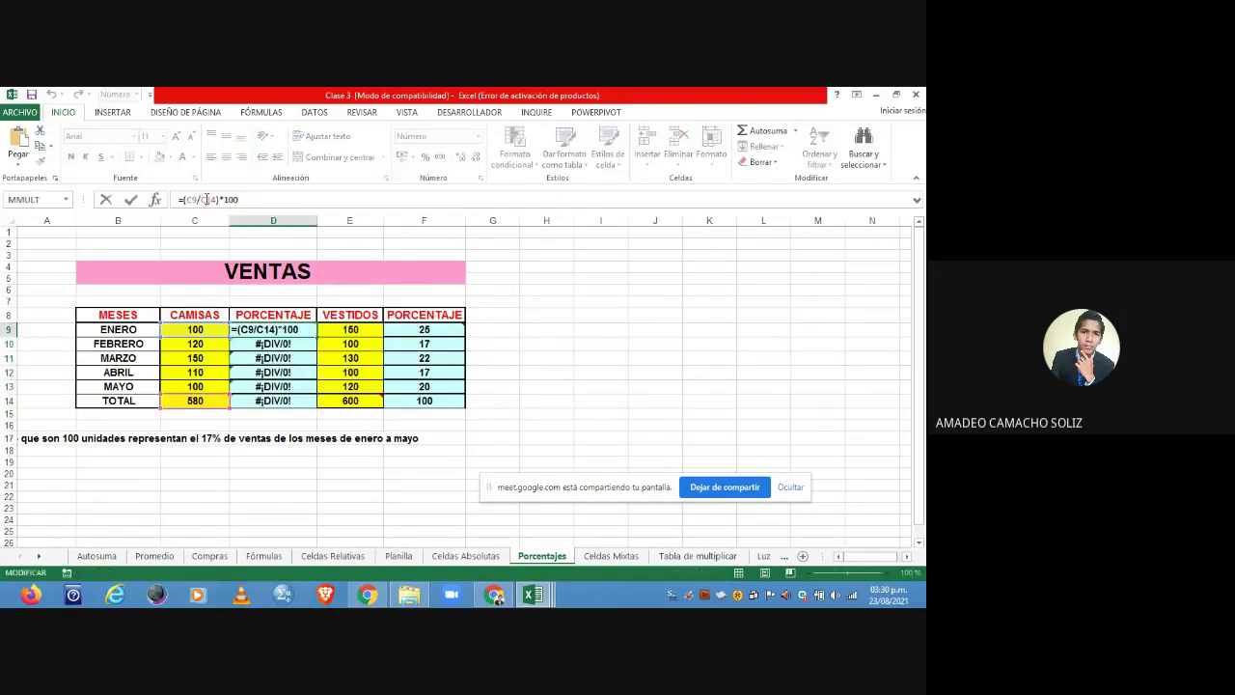
text($)
key(Return)
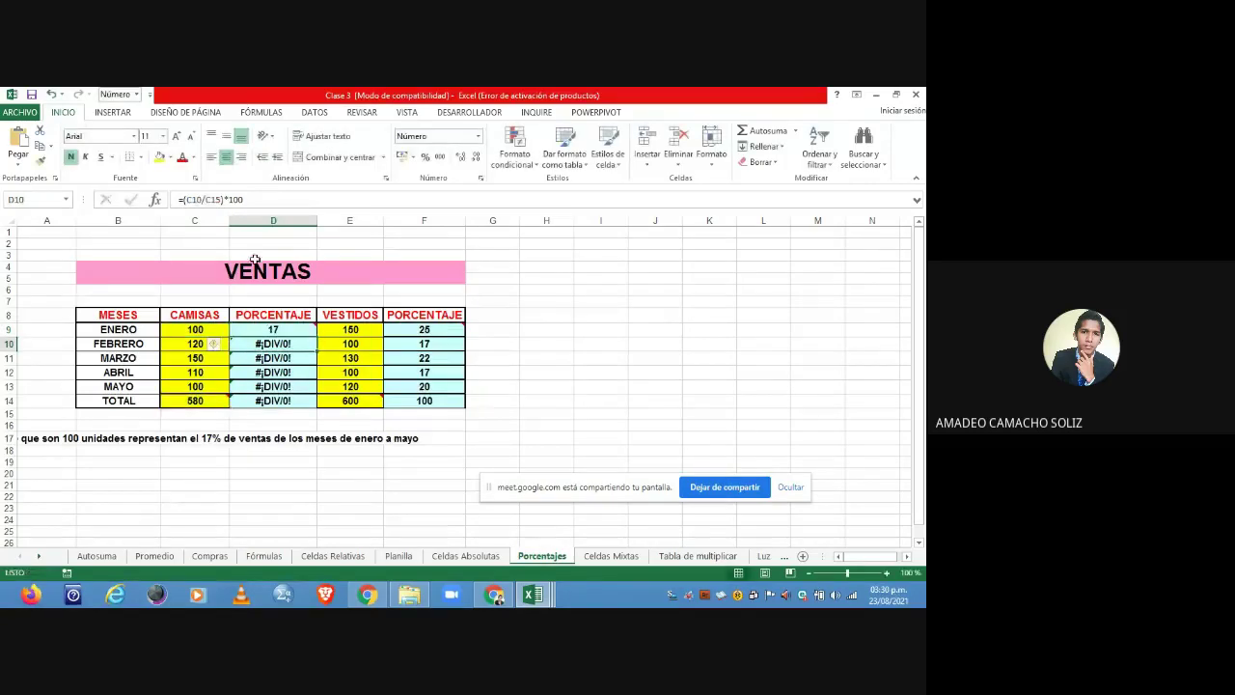
click(270, 316)
click(270, 333)
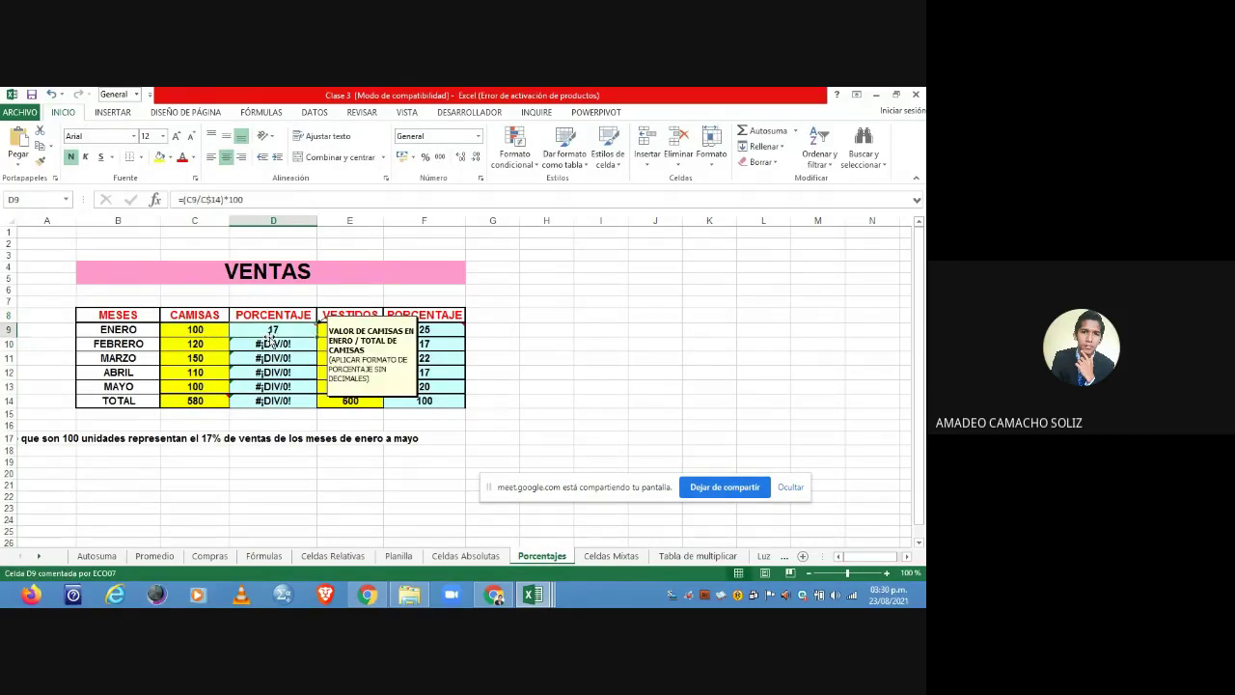
drag(316, 335, 312, 403)
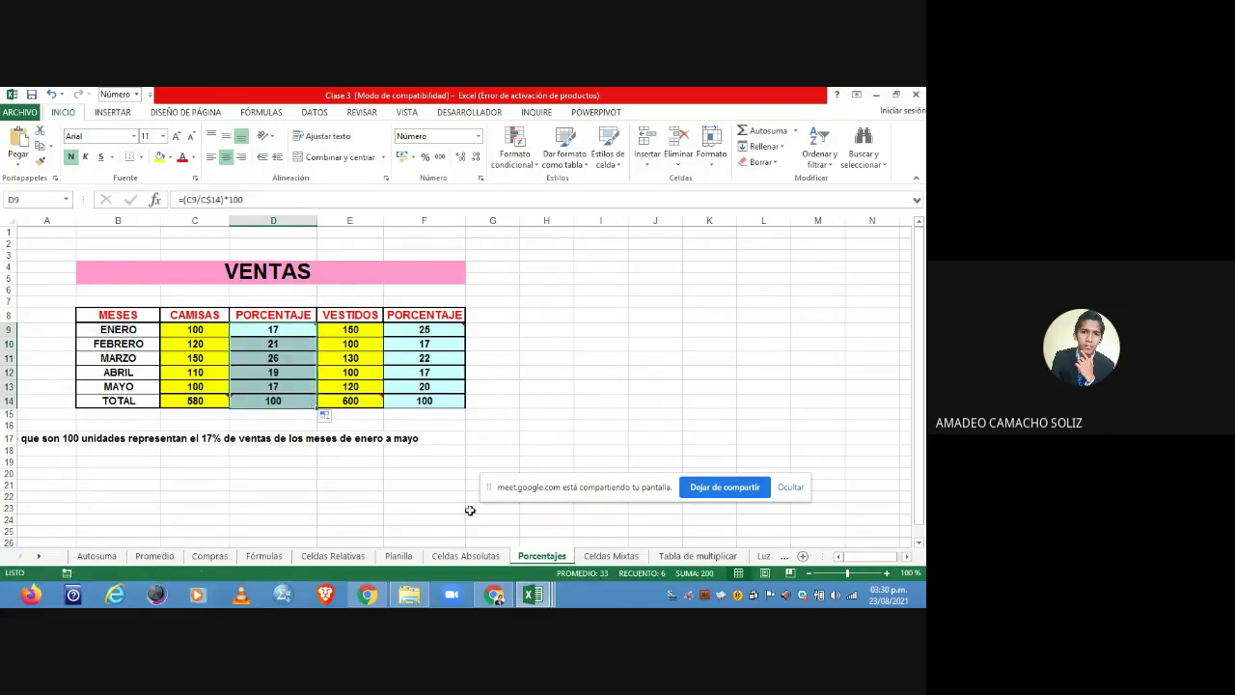
- Check the F9 formula on Celdas Mixtas, and enter 7 as the INGRESE NUMERO value in D6 of Tabla de multiplicar
click(610, 557)
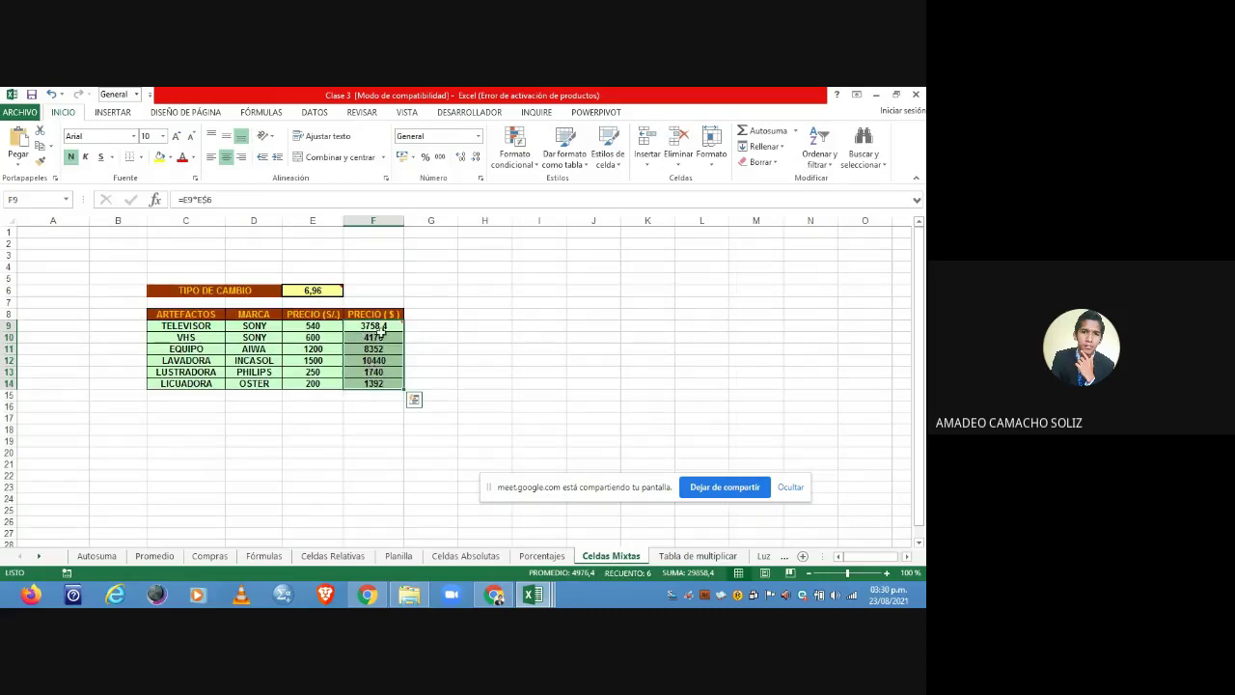
click(379, 329)
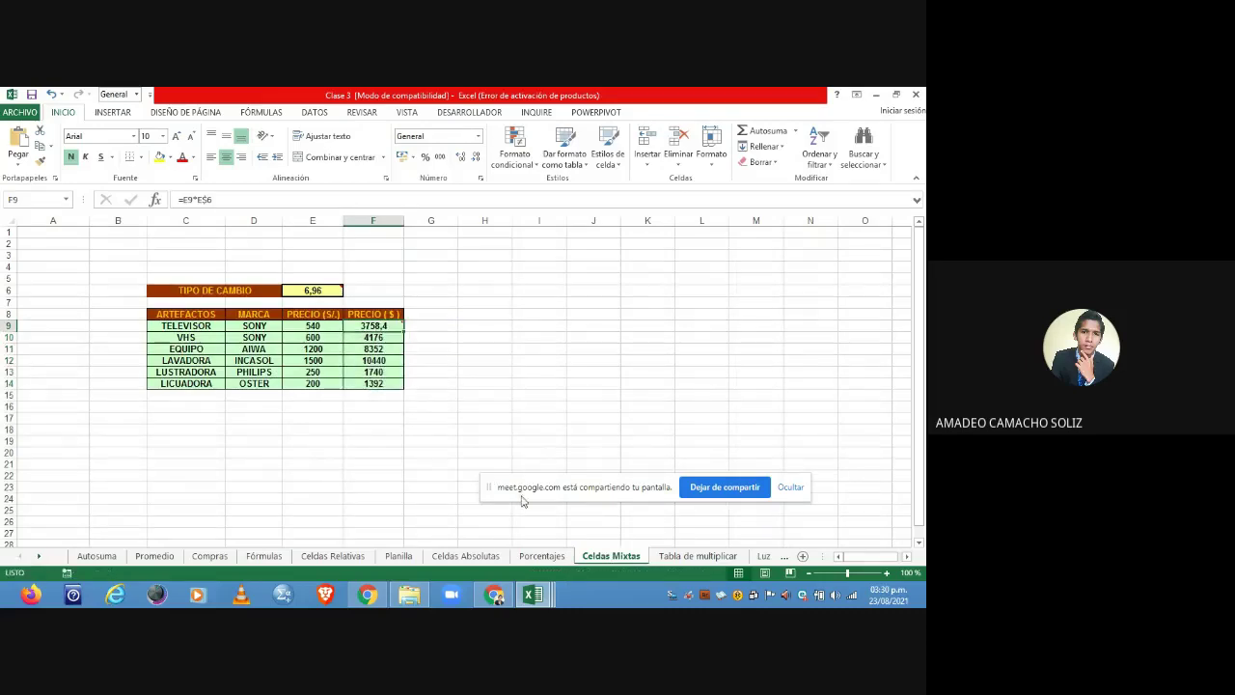
click(662, 558)
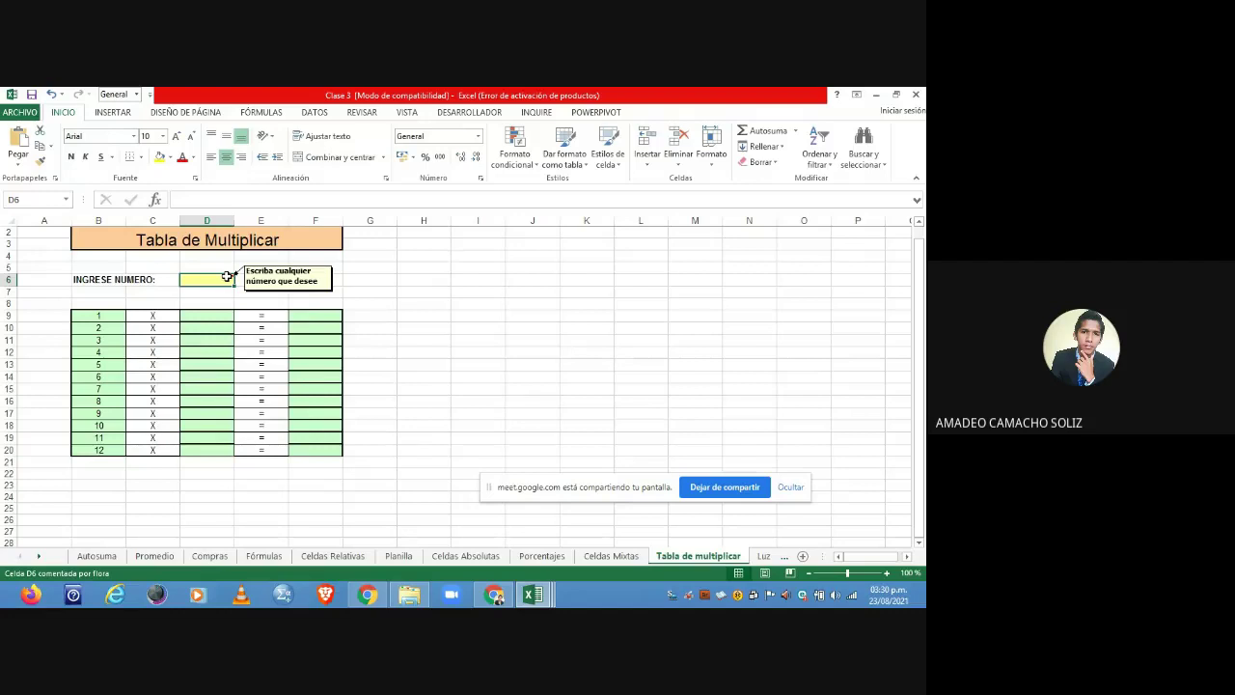
text(7)
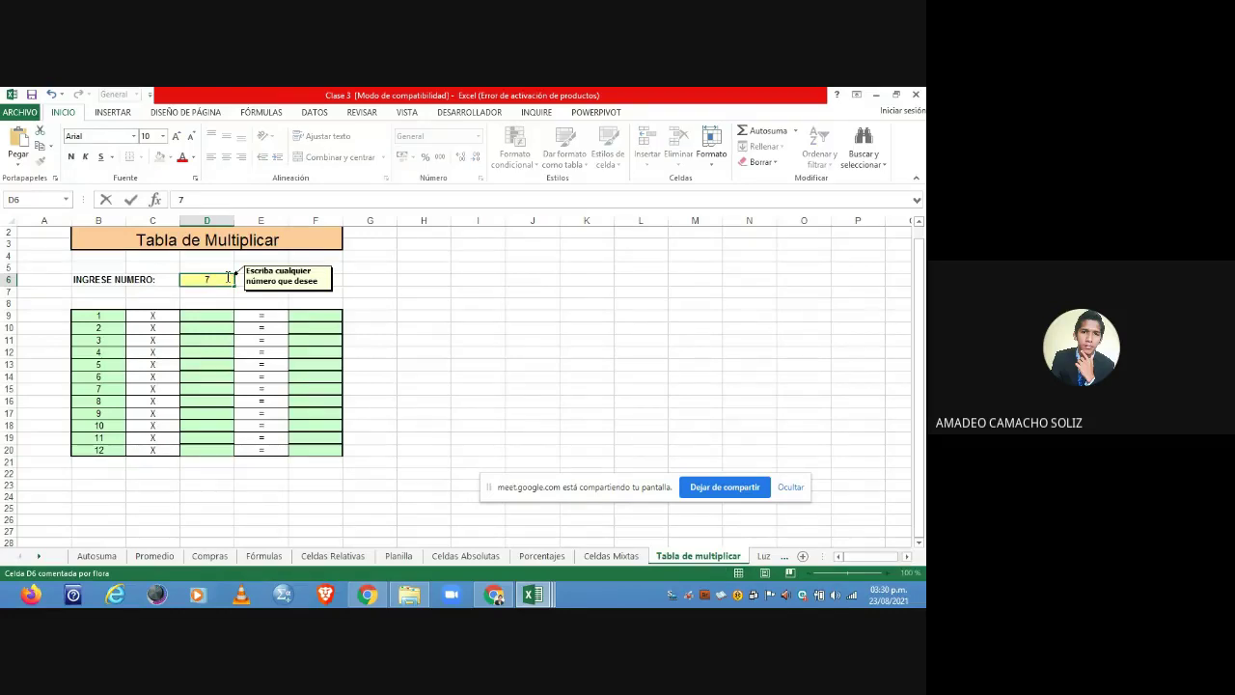
key(Return)
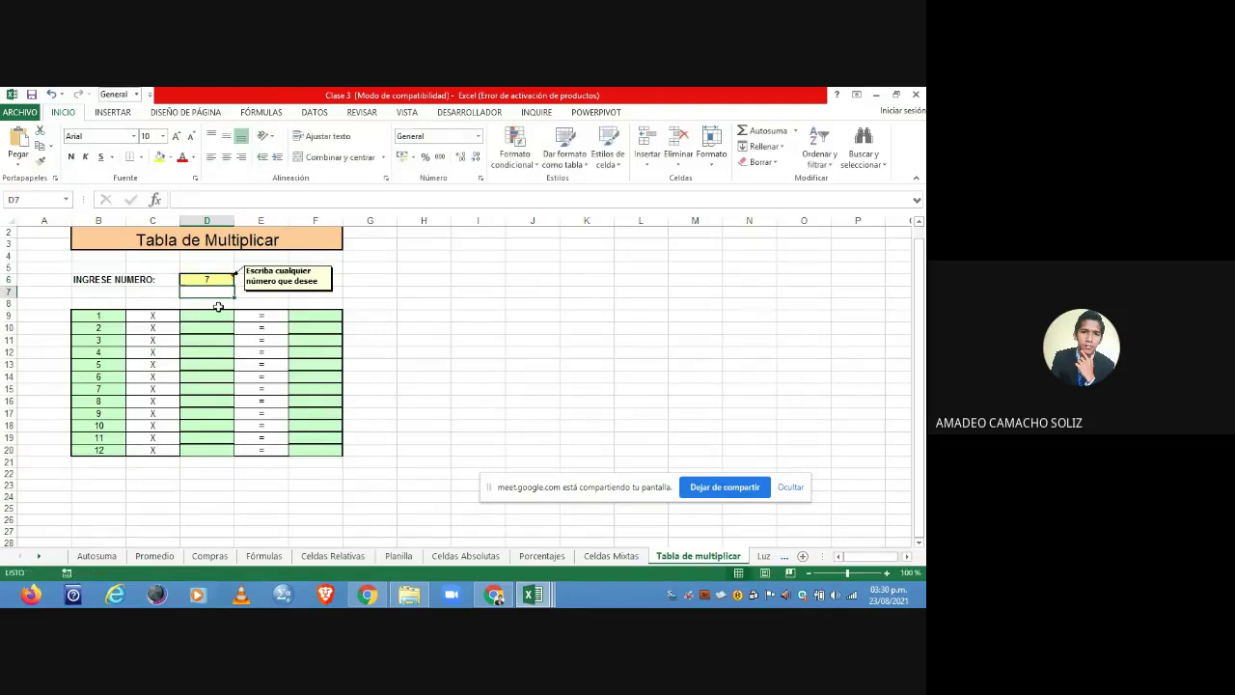
- Enter 7 as the multiplier in D9 and multiply the first row in F9 with =B9*D9
click(209, 317)
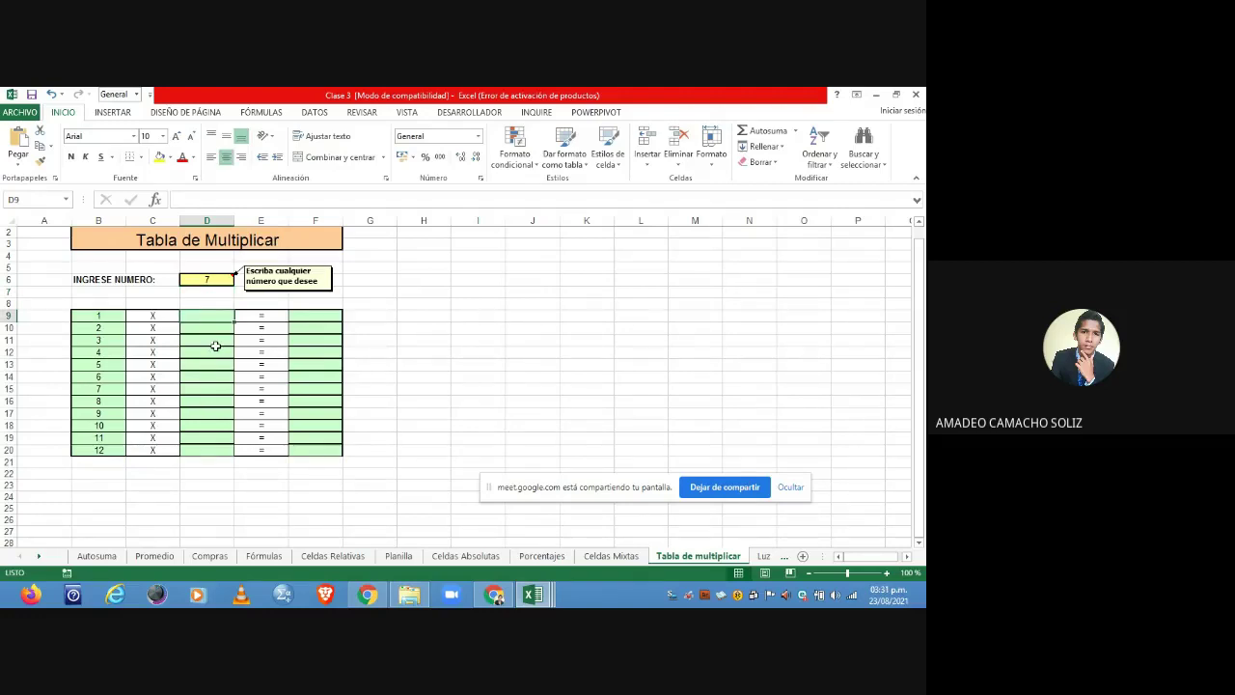
text(7)
click(307, 320)
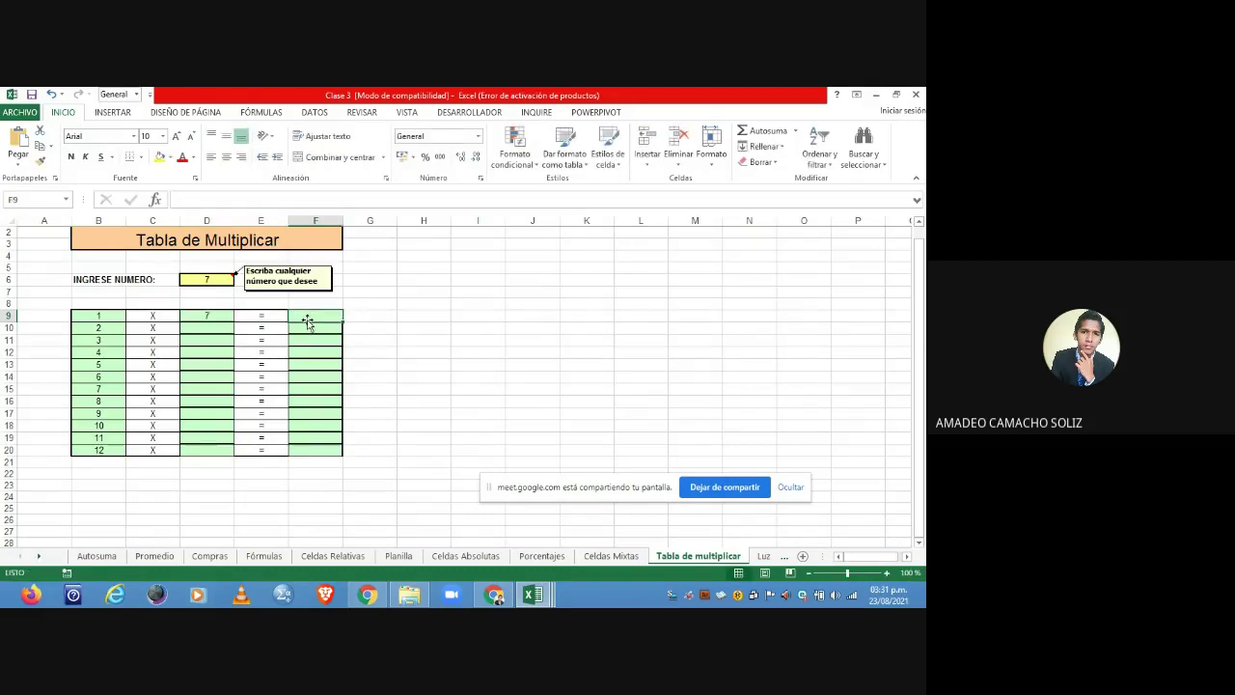
text(=)
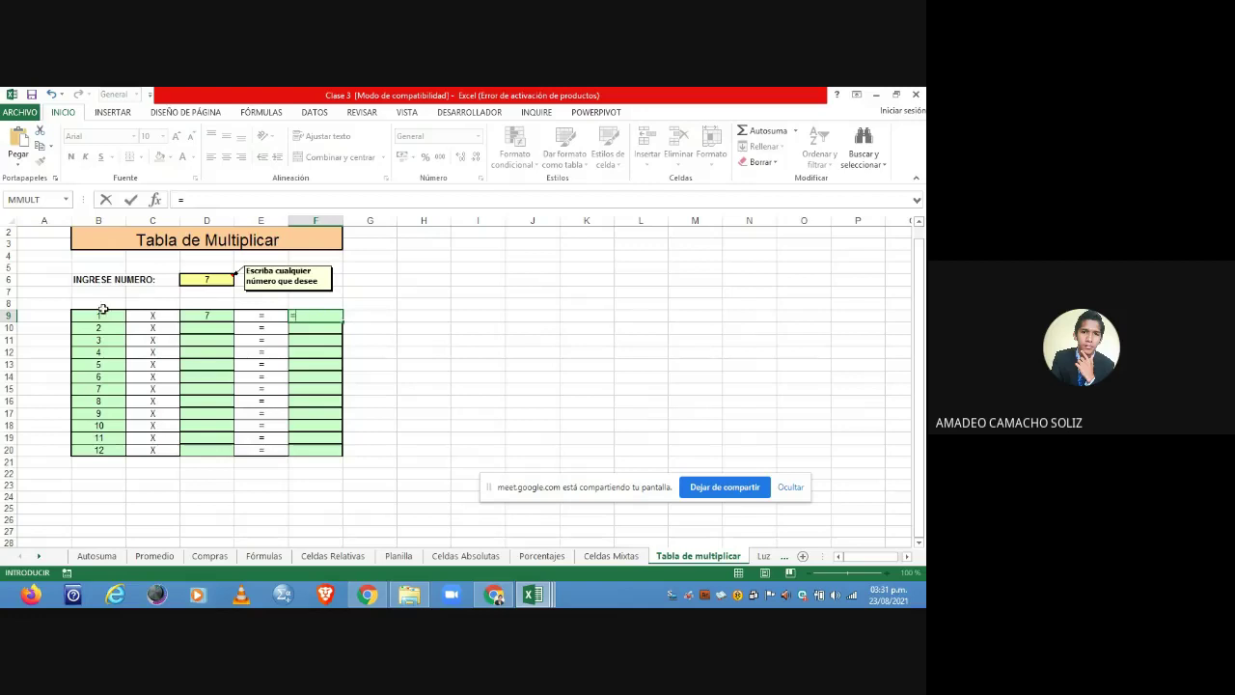
click(99, 314)
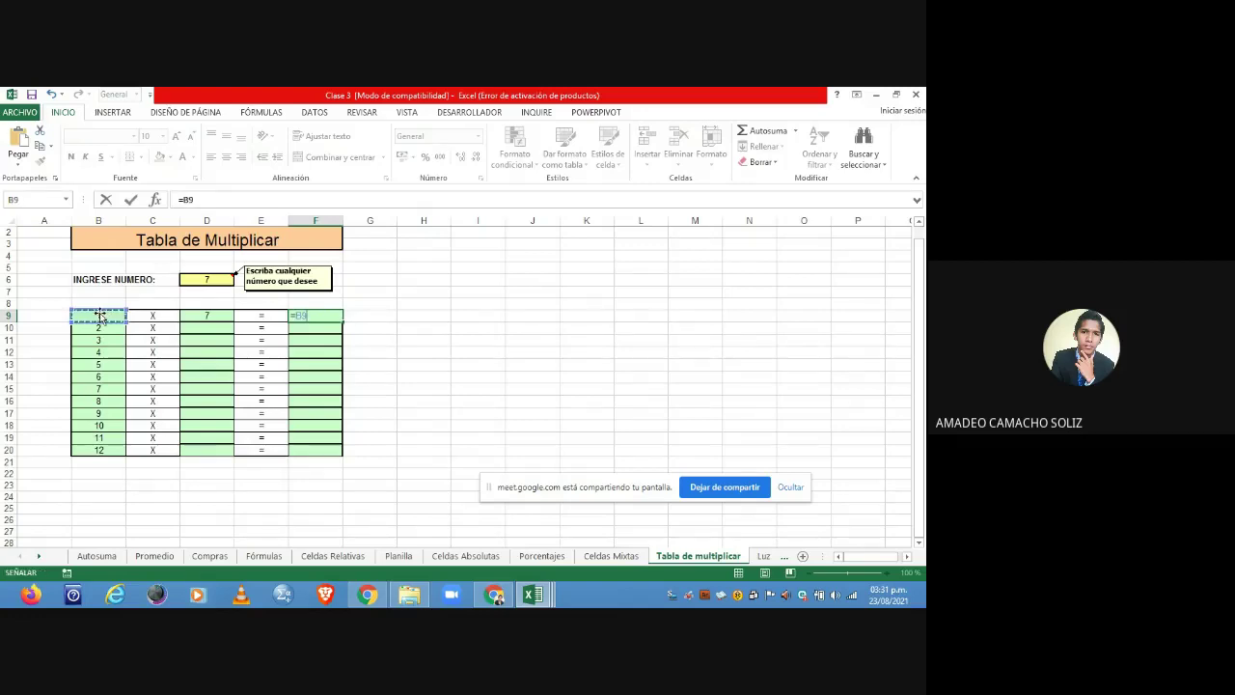
text(*)
click(184, 315)
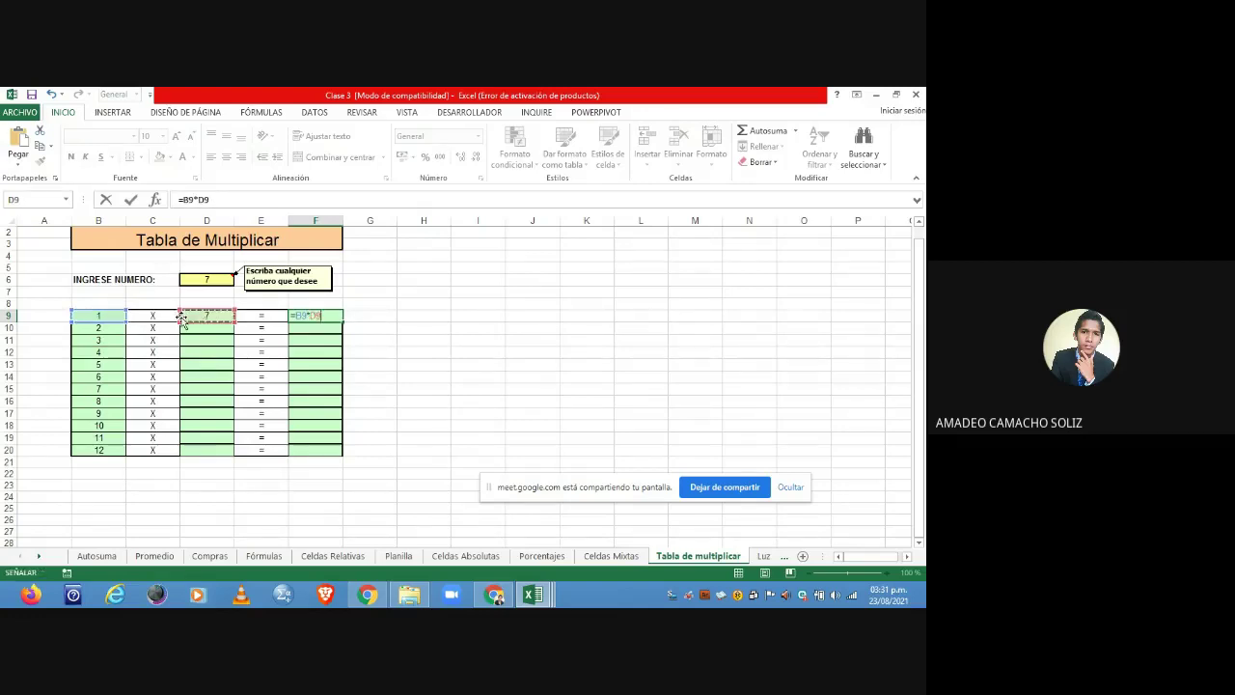
key(Return)
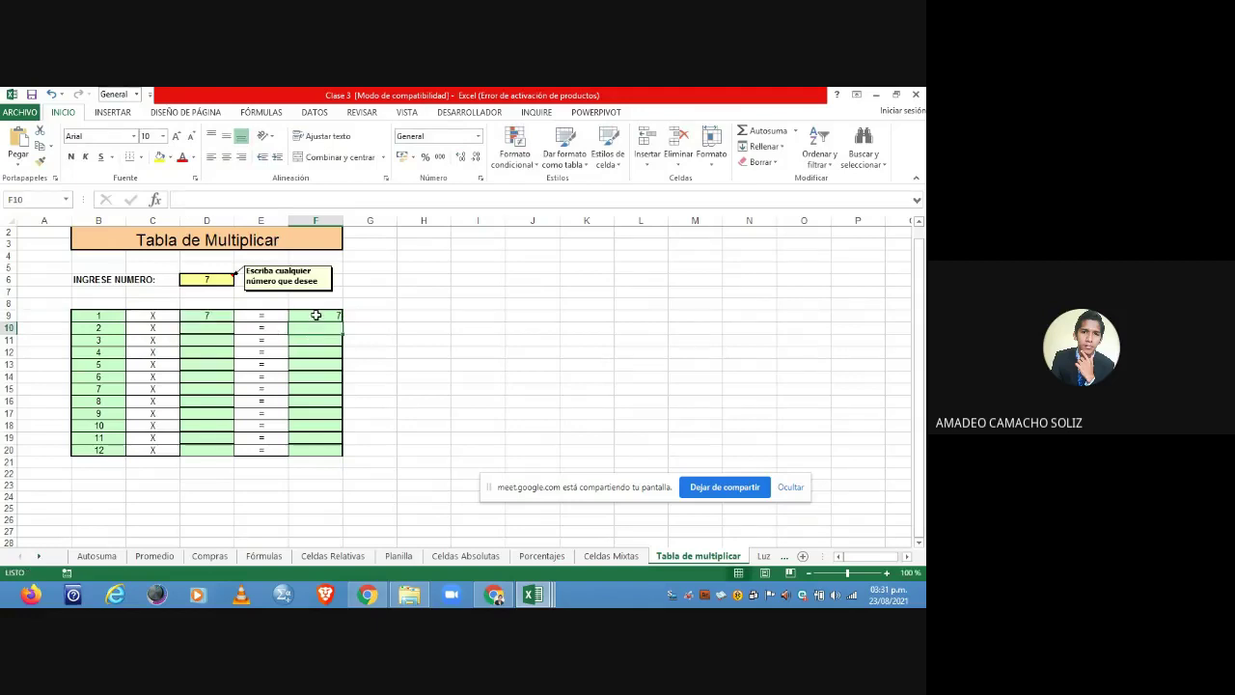
- Copy the 7 in D9 down through D20 and the F9 product formula down through F20
drag(318, 313, 223, 316)
click(223, 316)
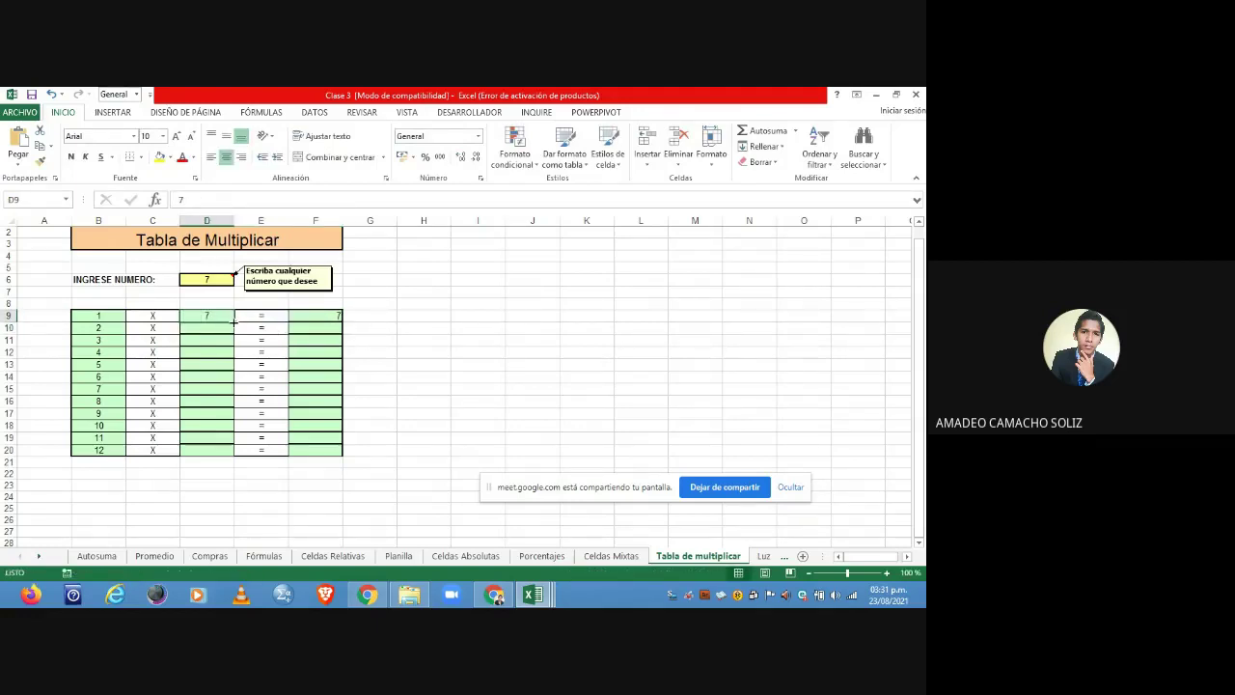
click(217, 337)
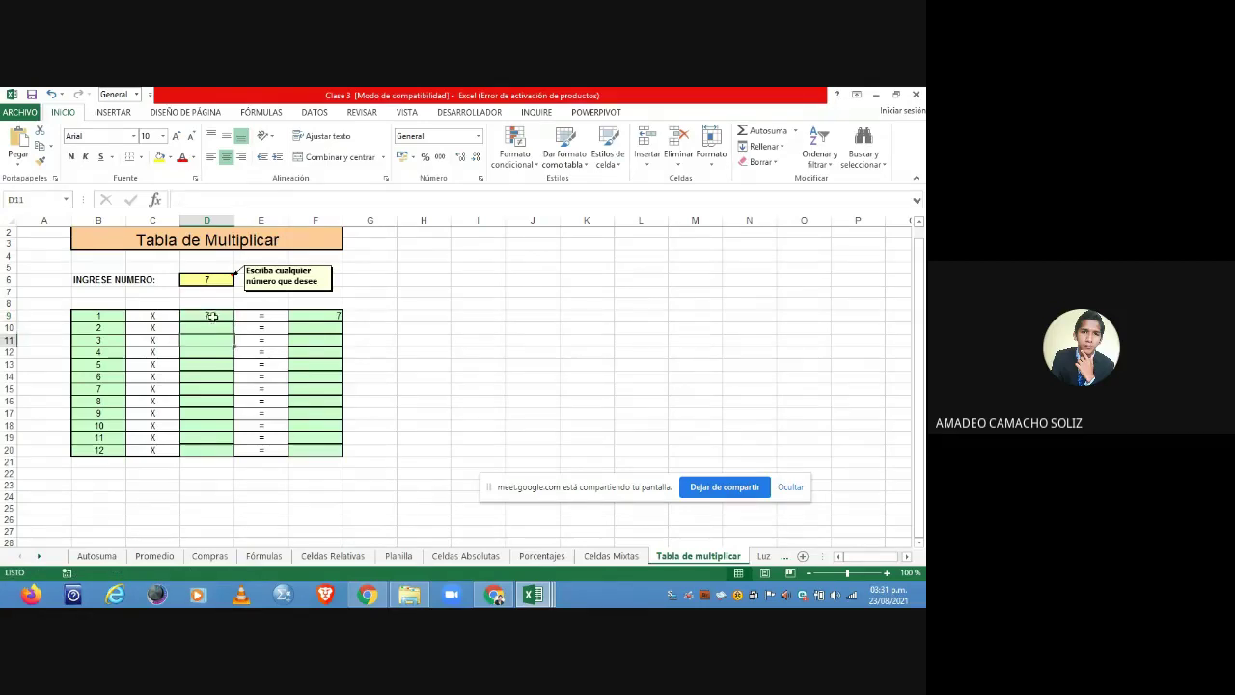
click(210, 315)
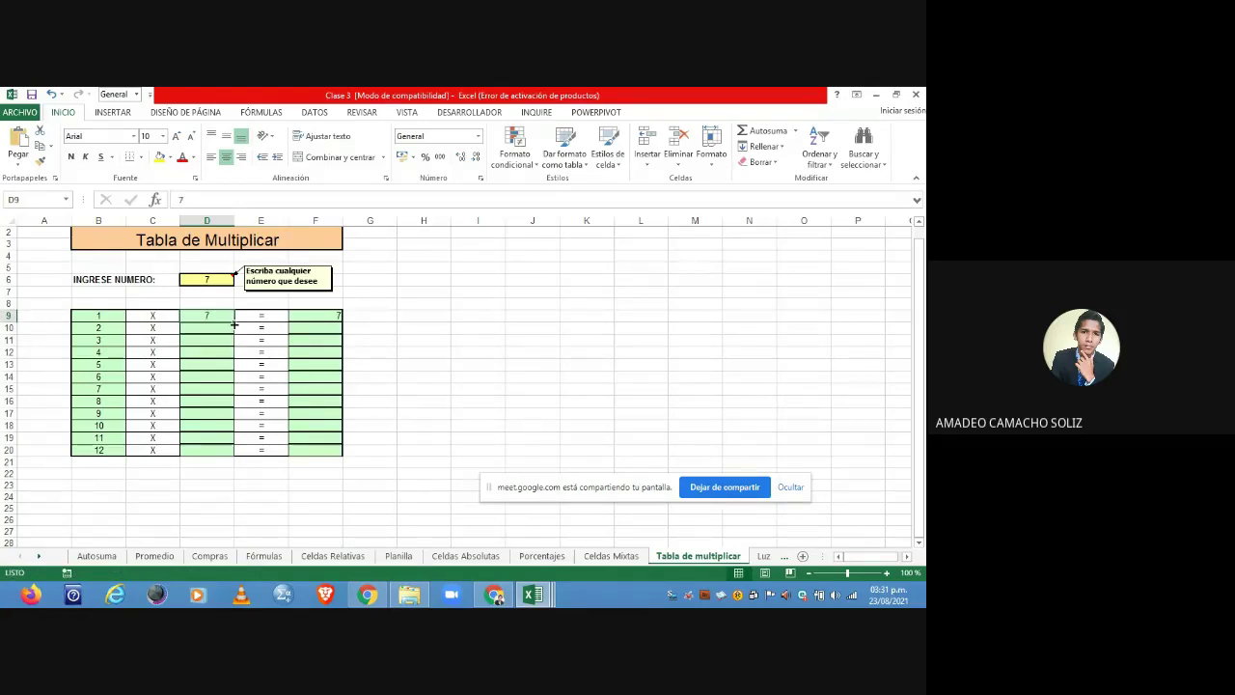
drag(234, 322, 238, 456)
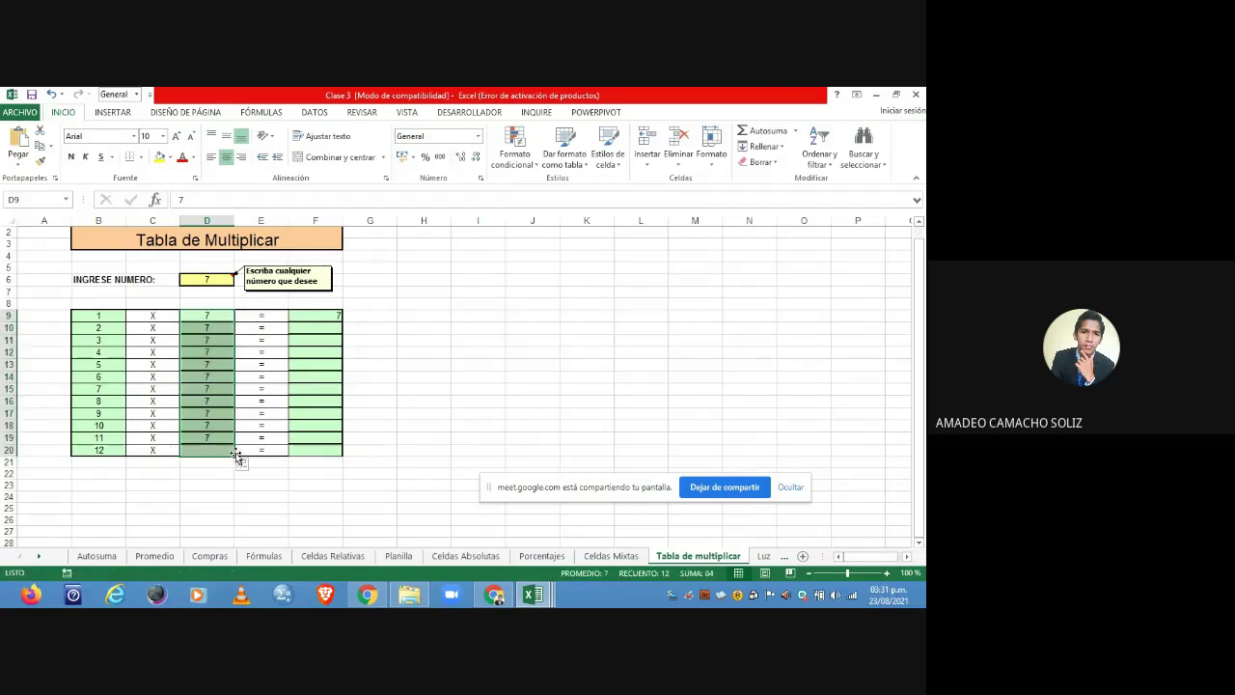
click(330, 317)
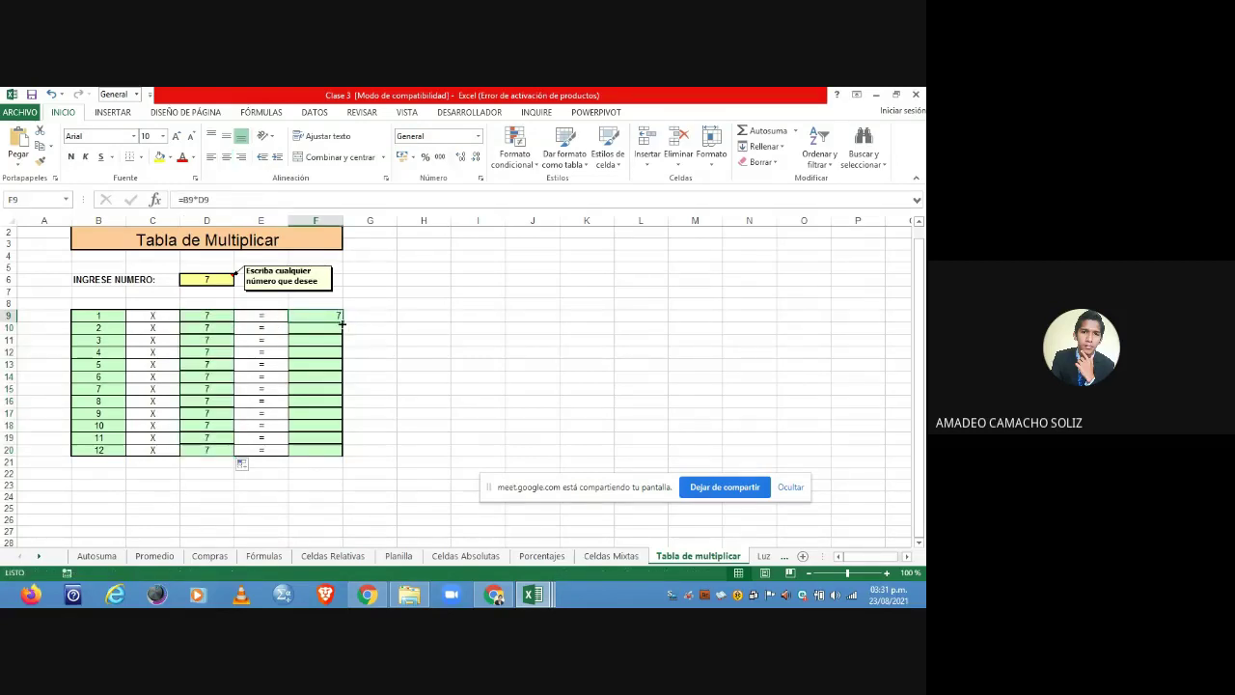
drag(343, 323, 344, 450)
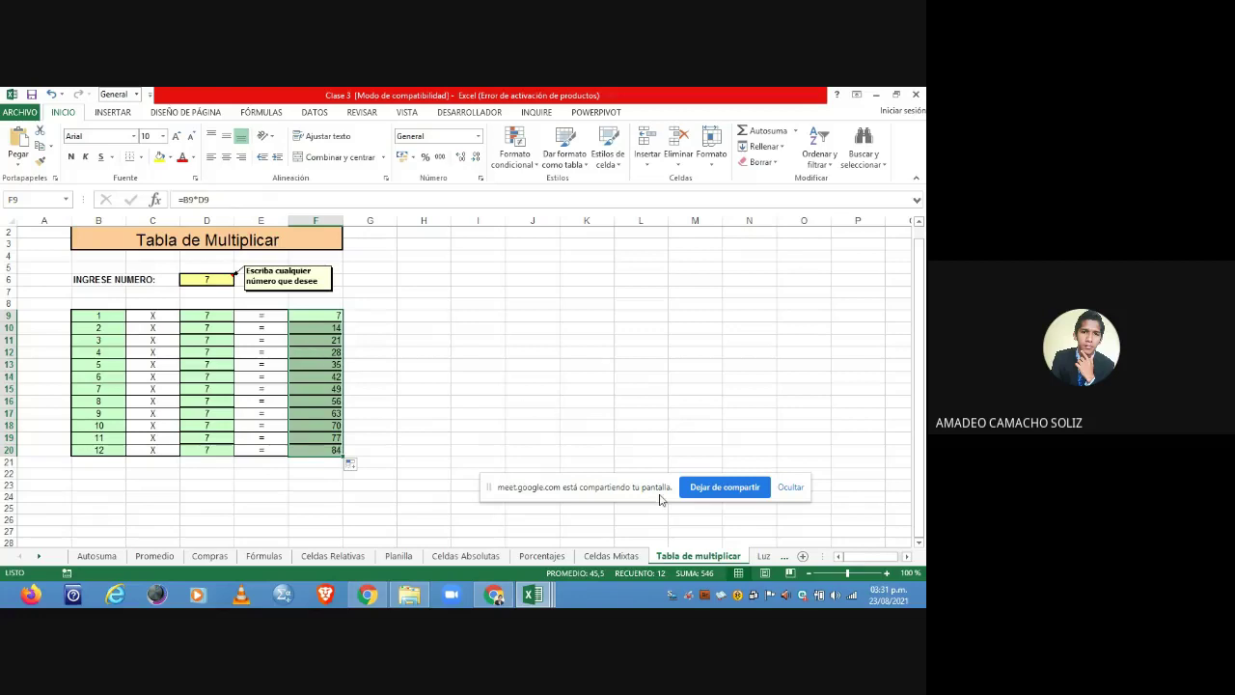
- On the Luz sheet, calculate Consumo Mensual in D9 as =B9-C9 and copy the formula down through D20
click(762, 557)
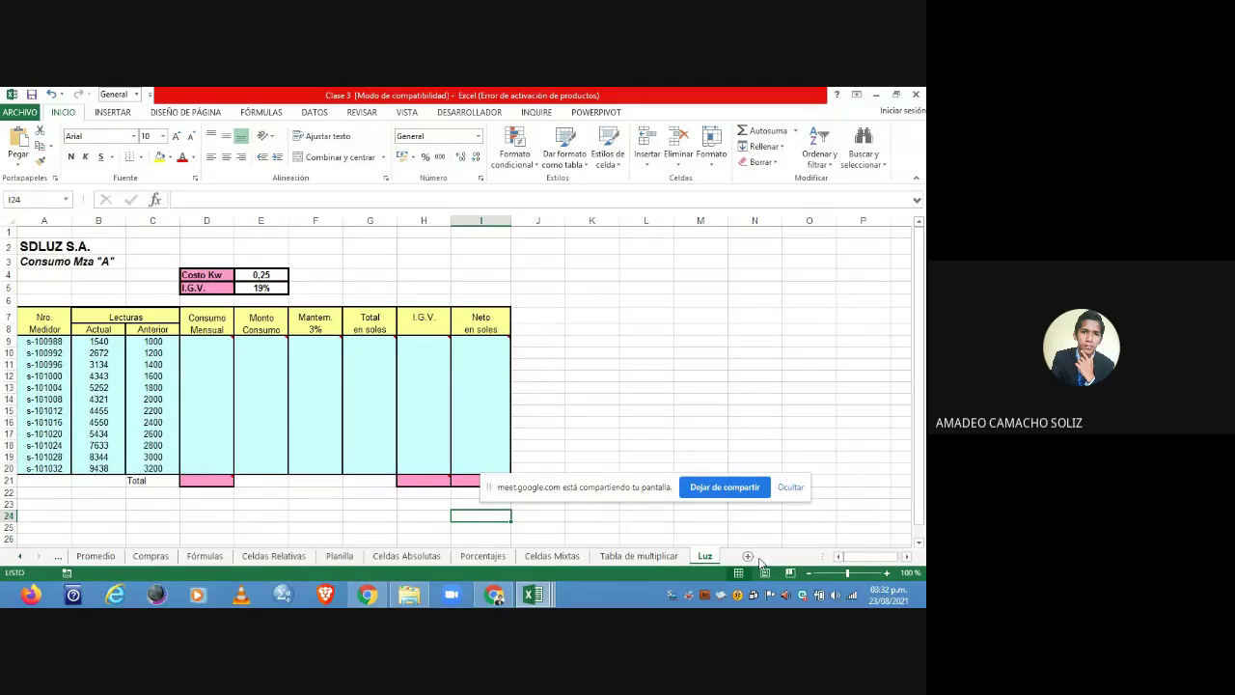
click(215, 342)
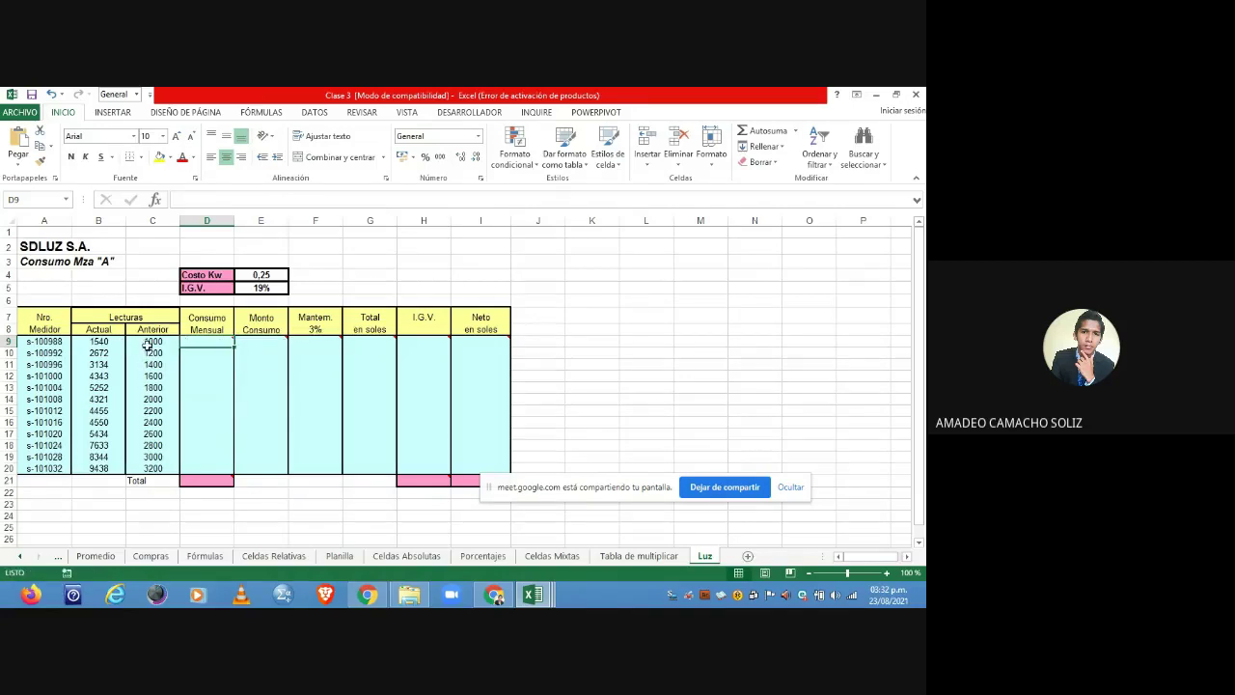
text(=)
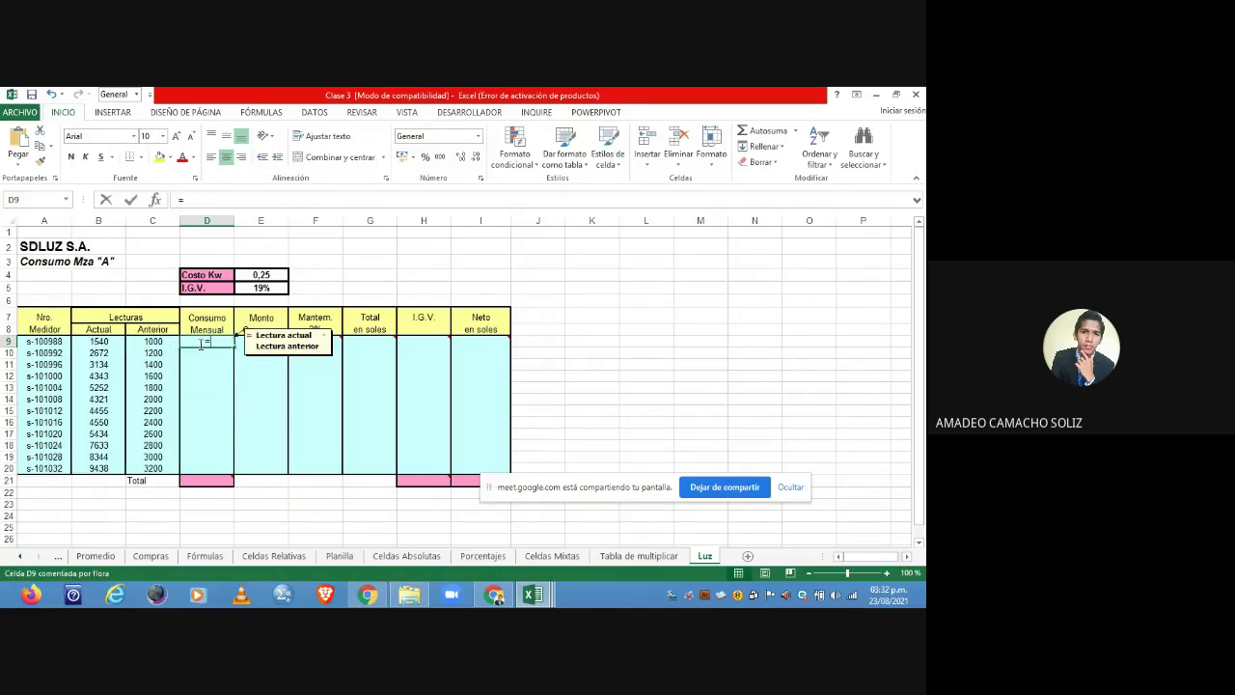
click(99, 343)
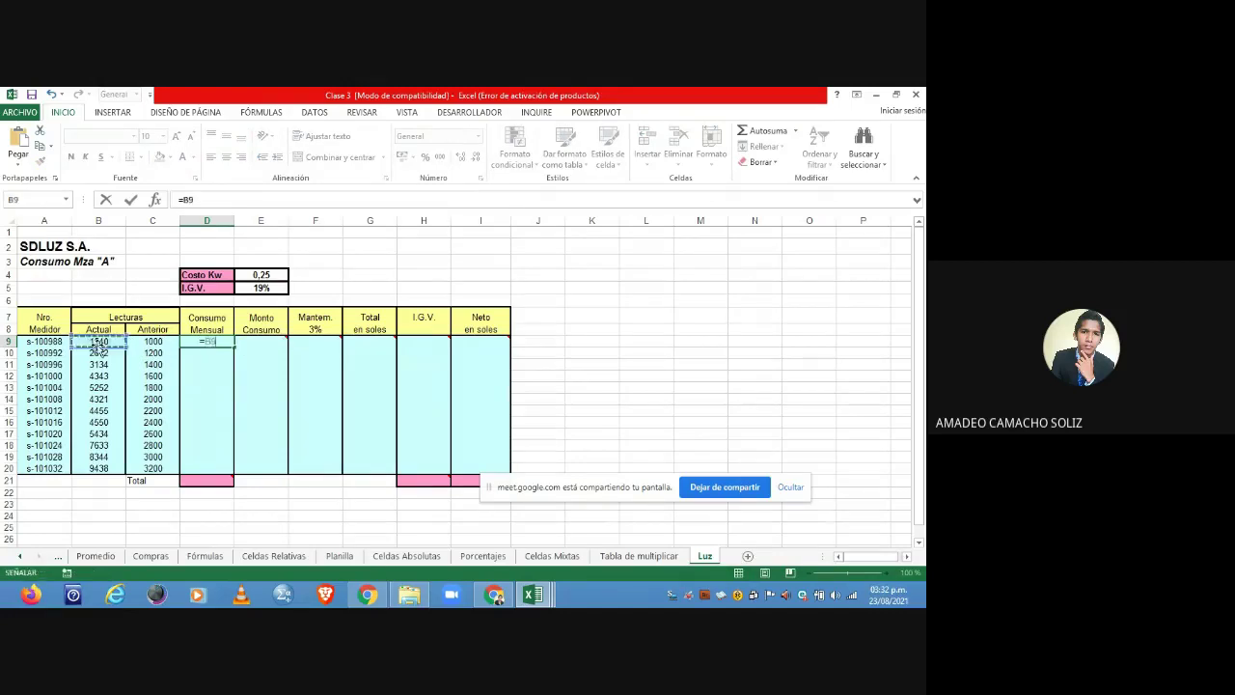
text(-)
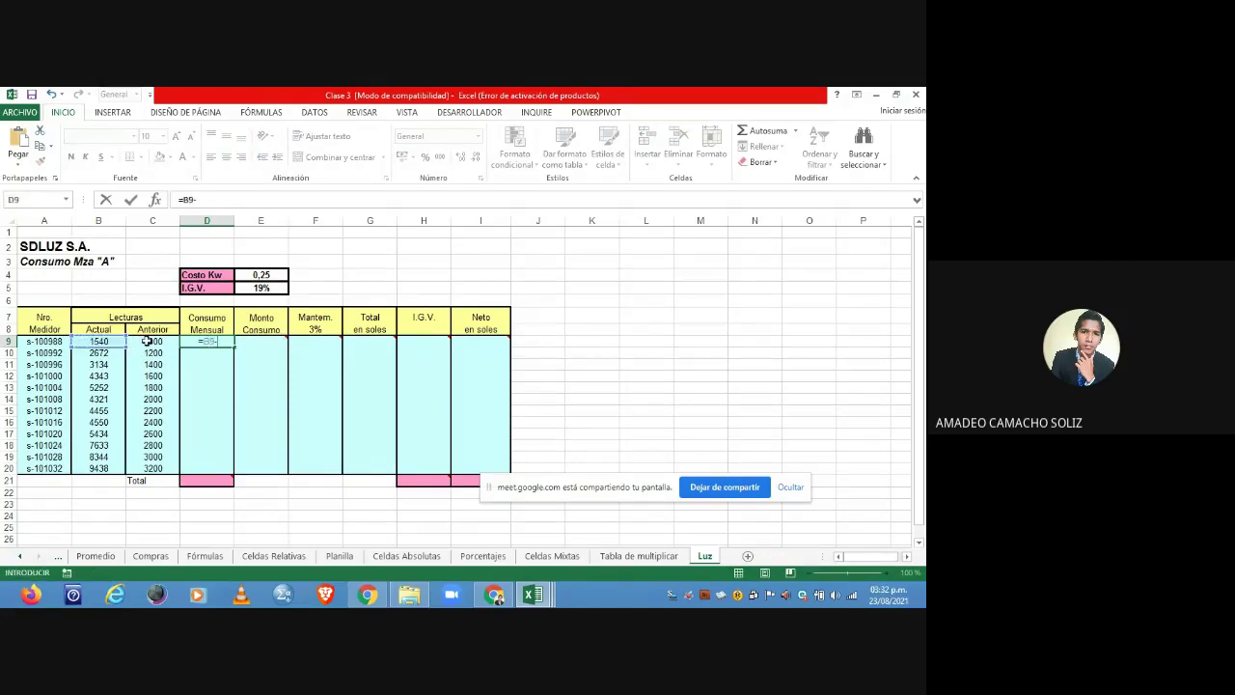
click(147, 341)
key(Return)
click(205, 344)
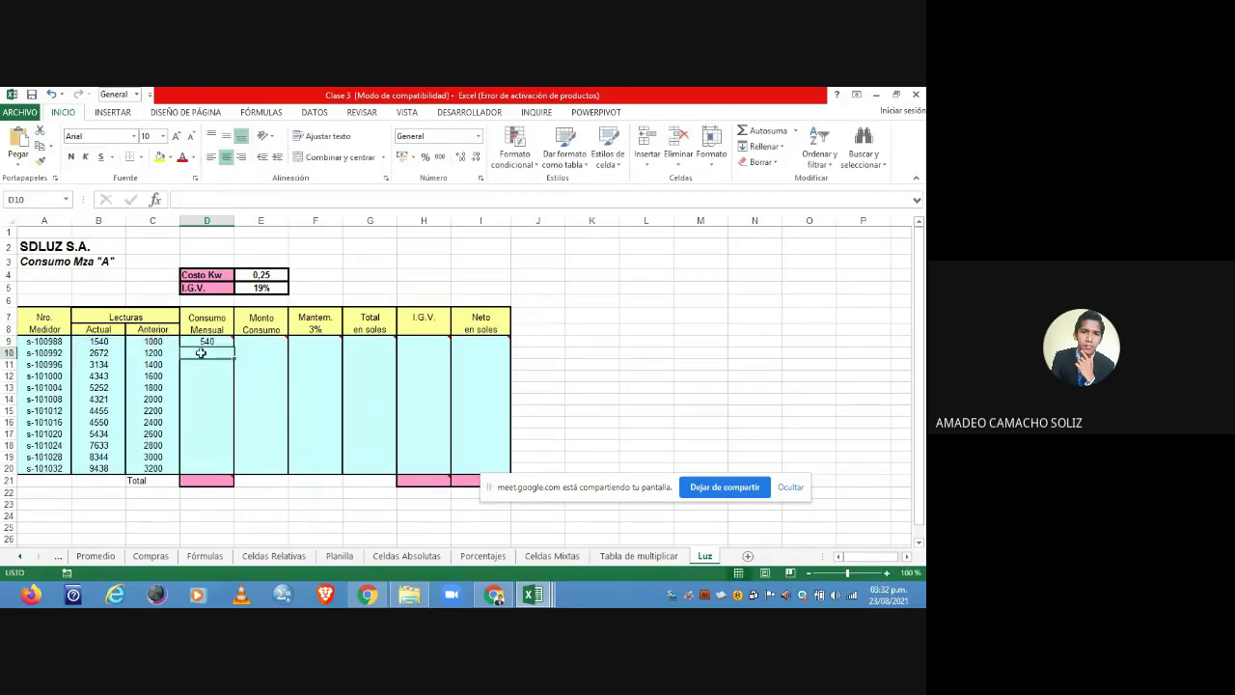
mouse_move(225, 344)
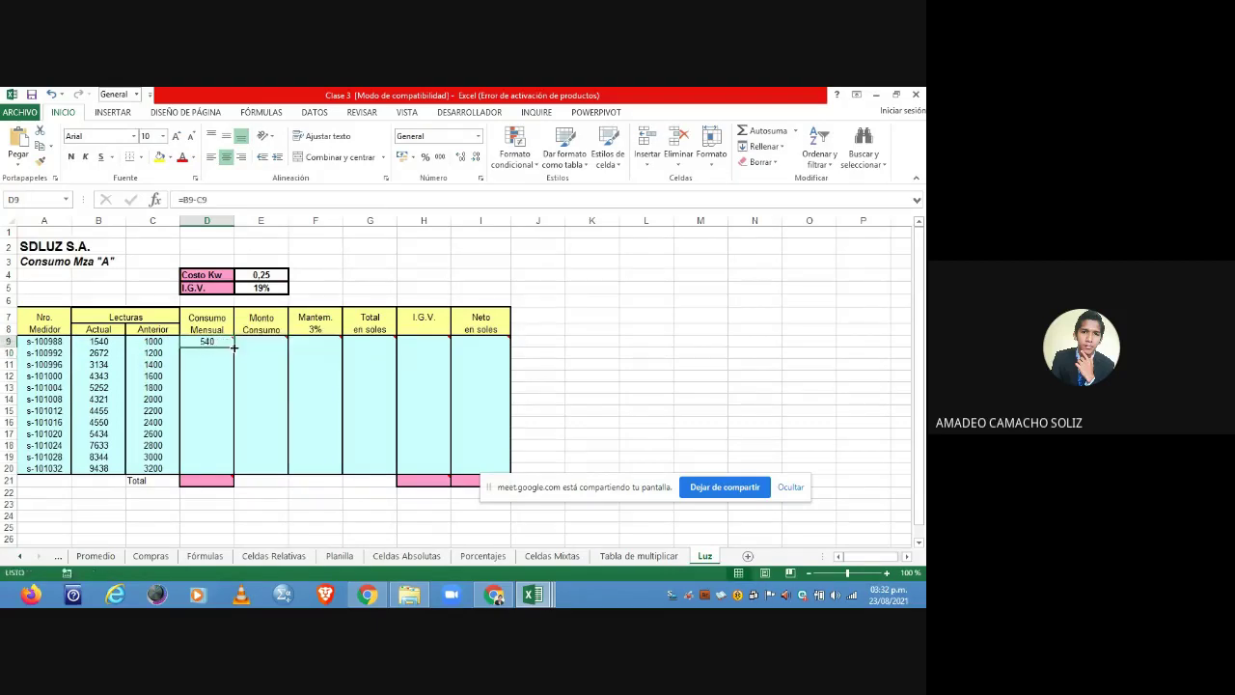
drag(233, 346, 233, 471)
- Total the Consumo Mensual column in D21 with =SUMA(D9:D20)
click(222, 488)
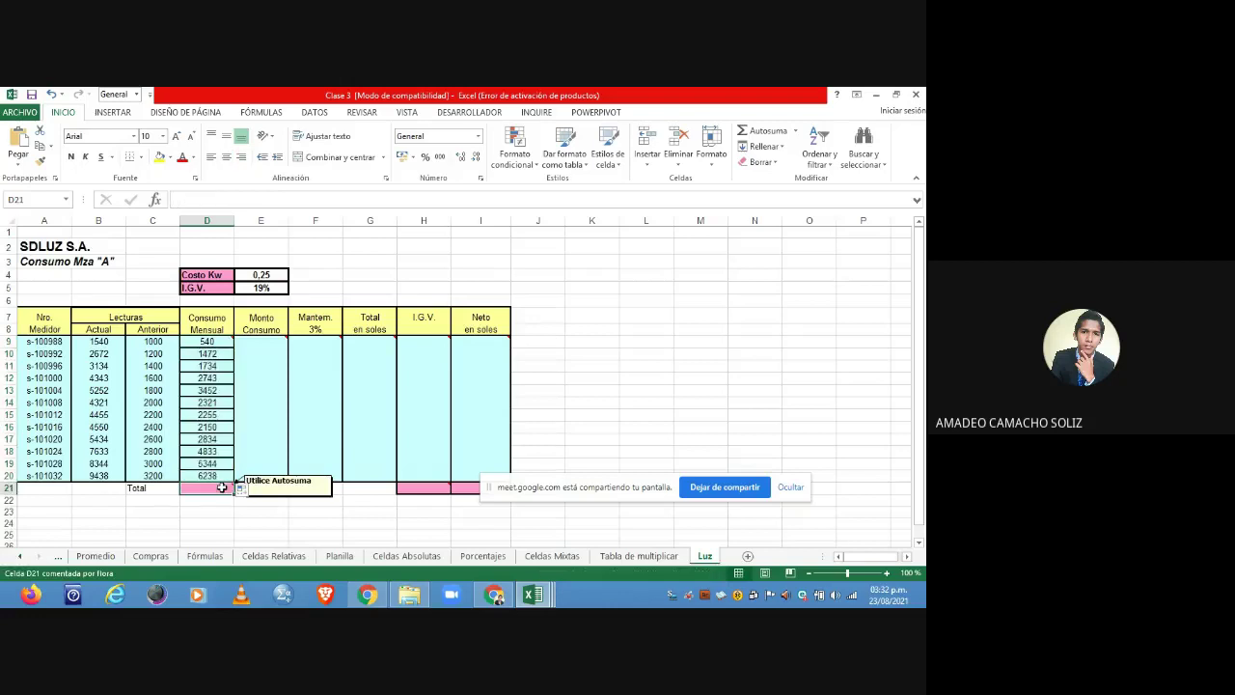
text(=sum)
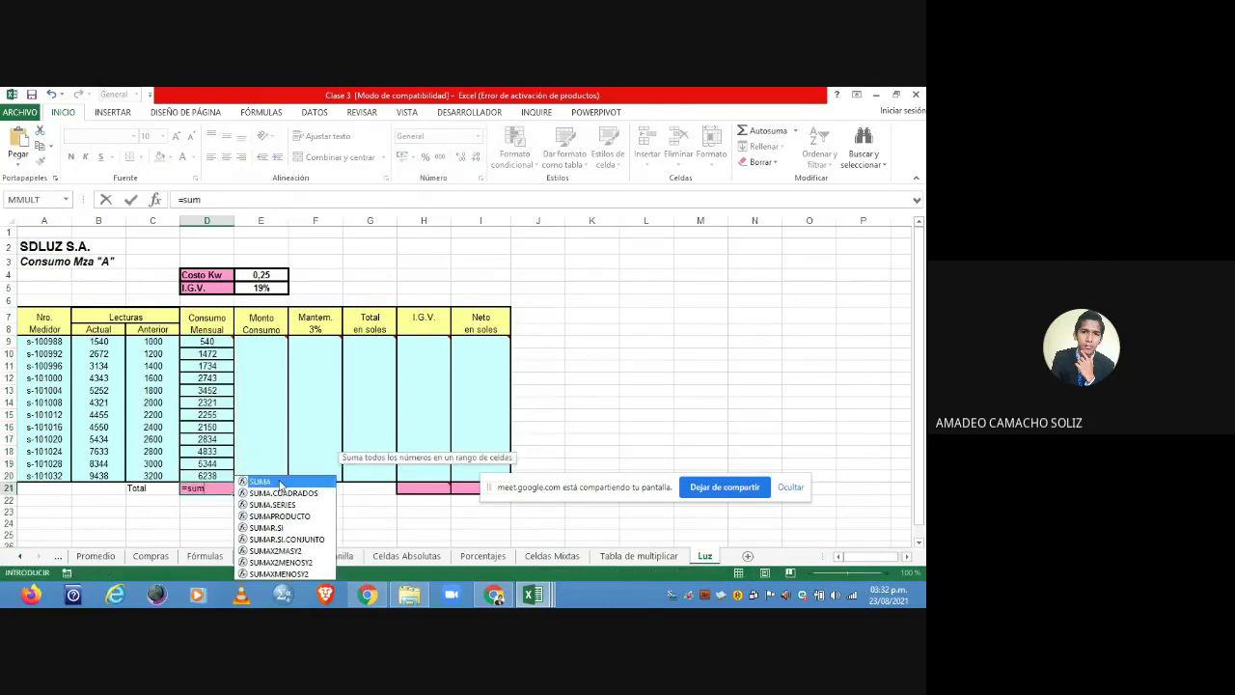
double_click(280, 482)
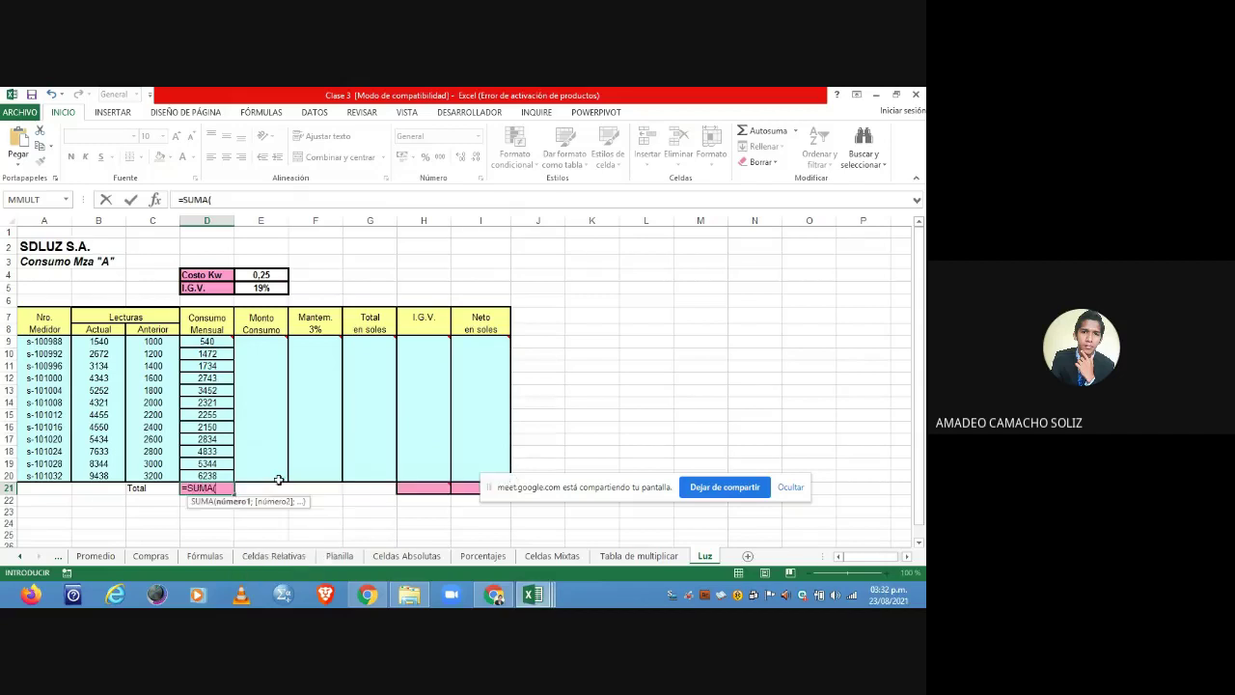
click(207, 341)
drag(206, 341, 206, 342)
key(BackSpace)
key(BackSpace)
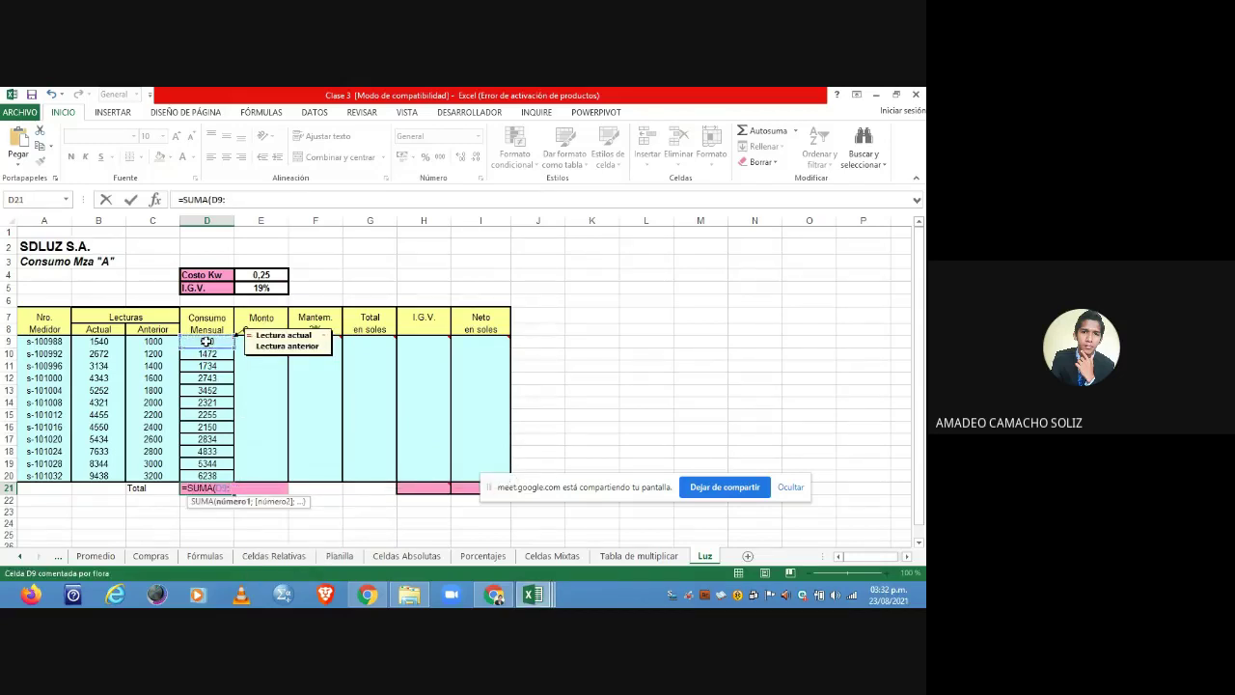
click(207, 476)
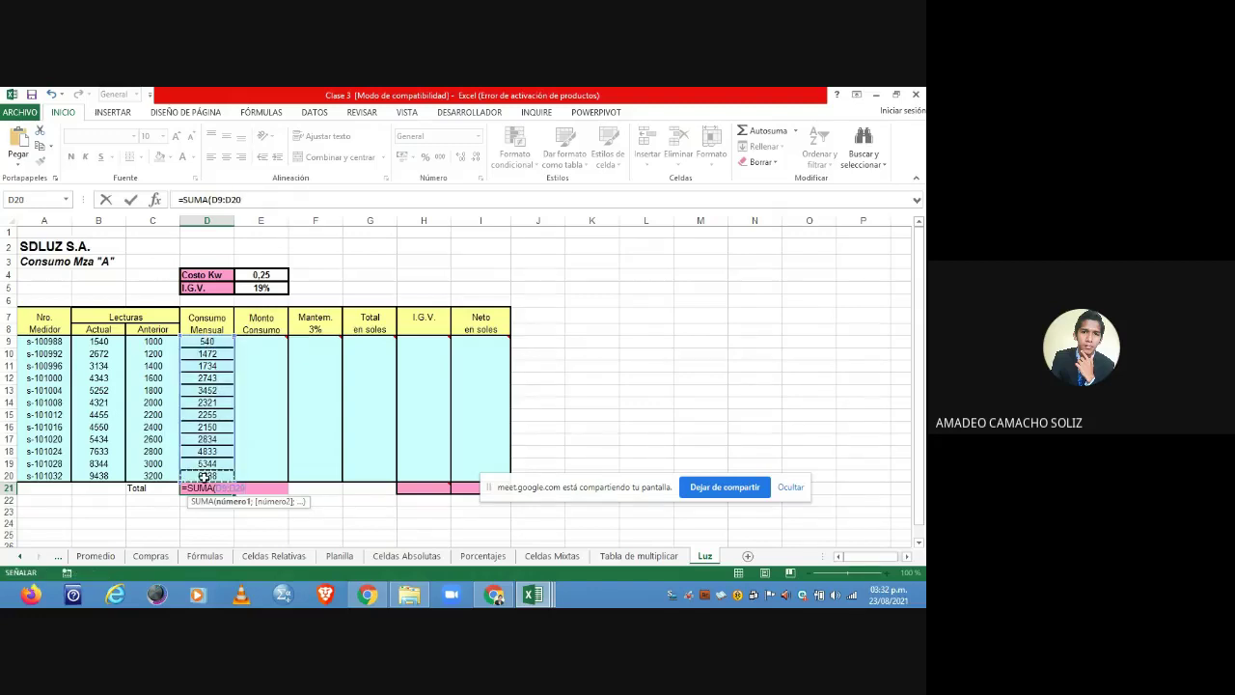
text())
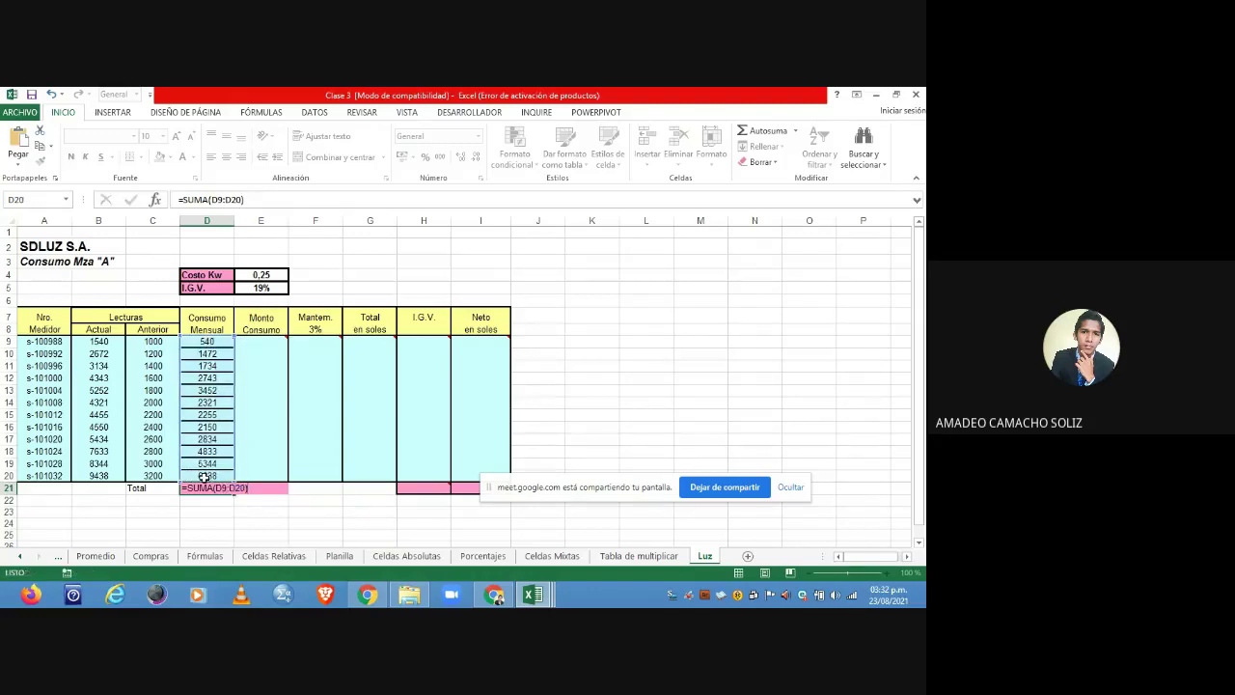
key(Return)
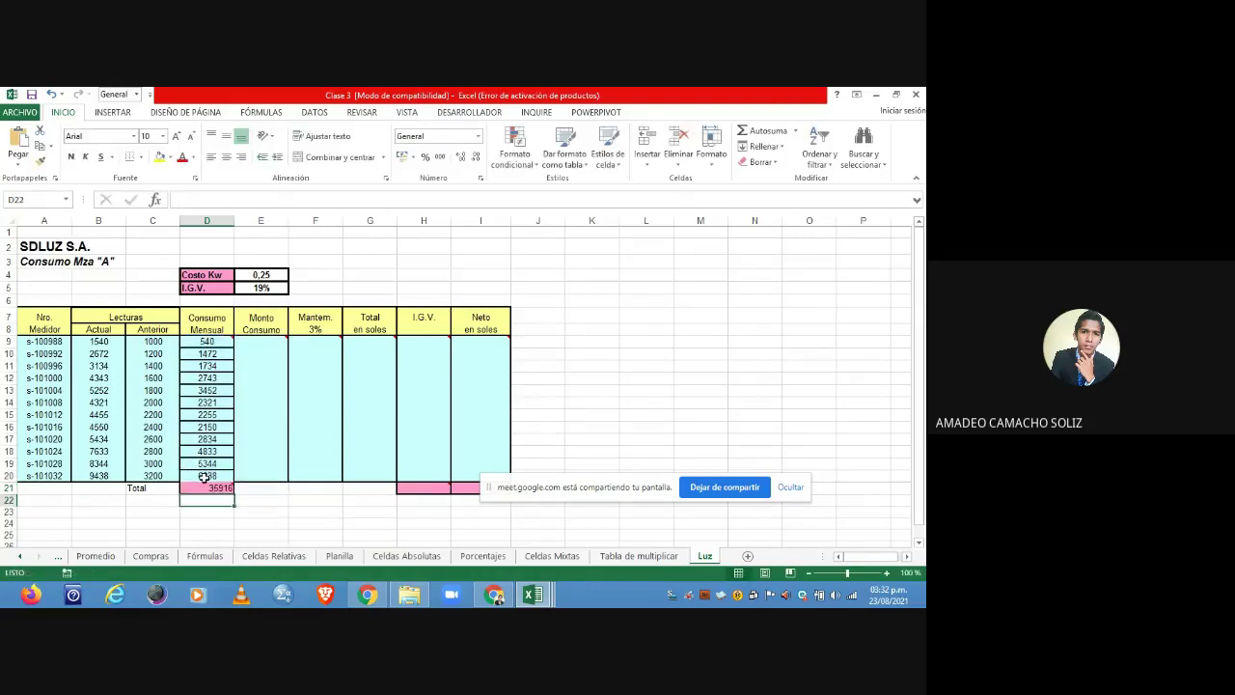
- Begin the Monto Consumo formula in E9 as =D9*, starting from the first meter's monthly consumption
click(258, 342)
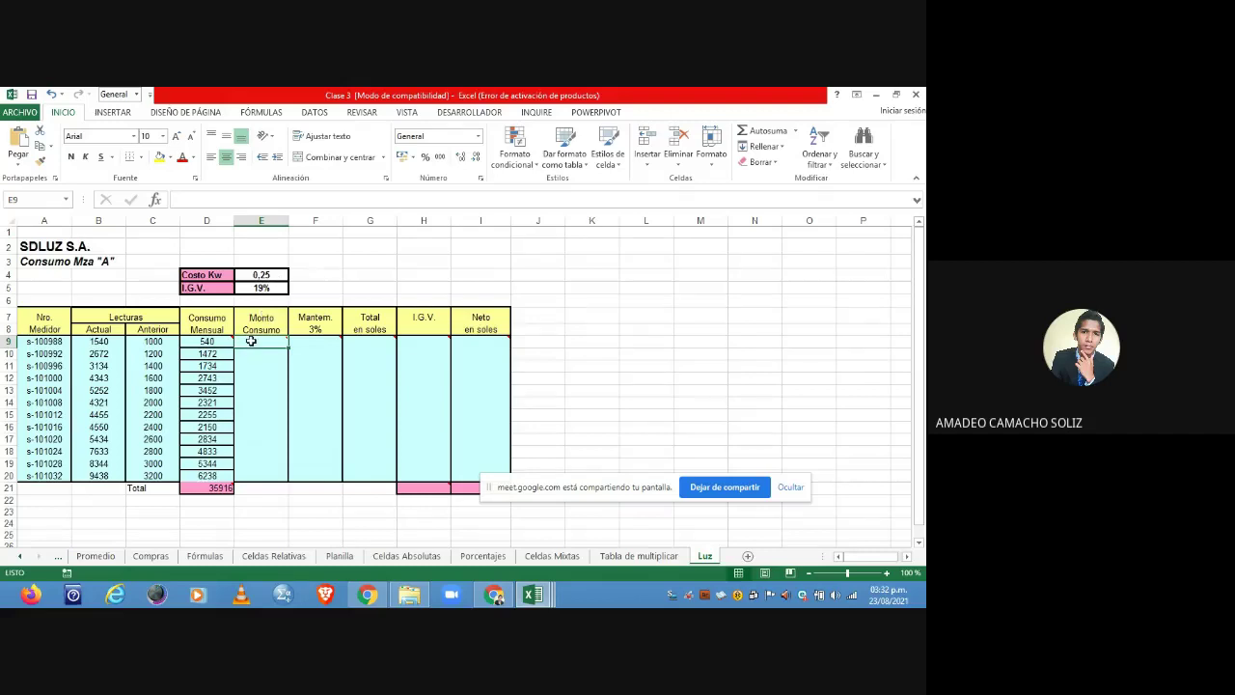
mouse_move(250, 342)
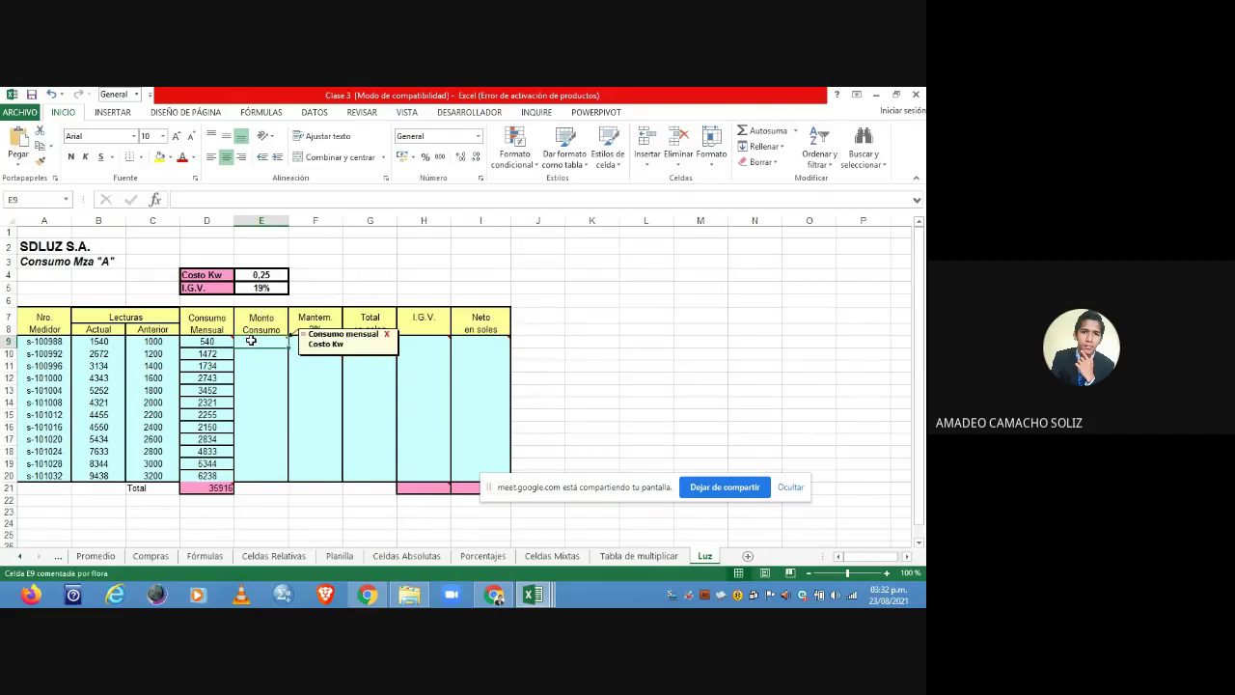
text(=)
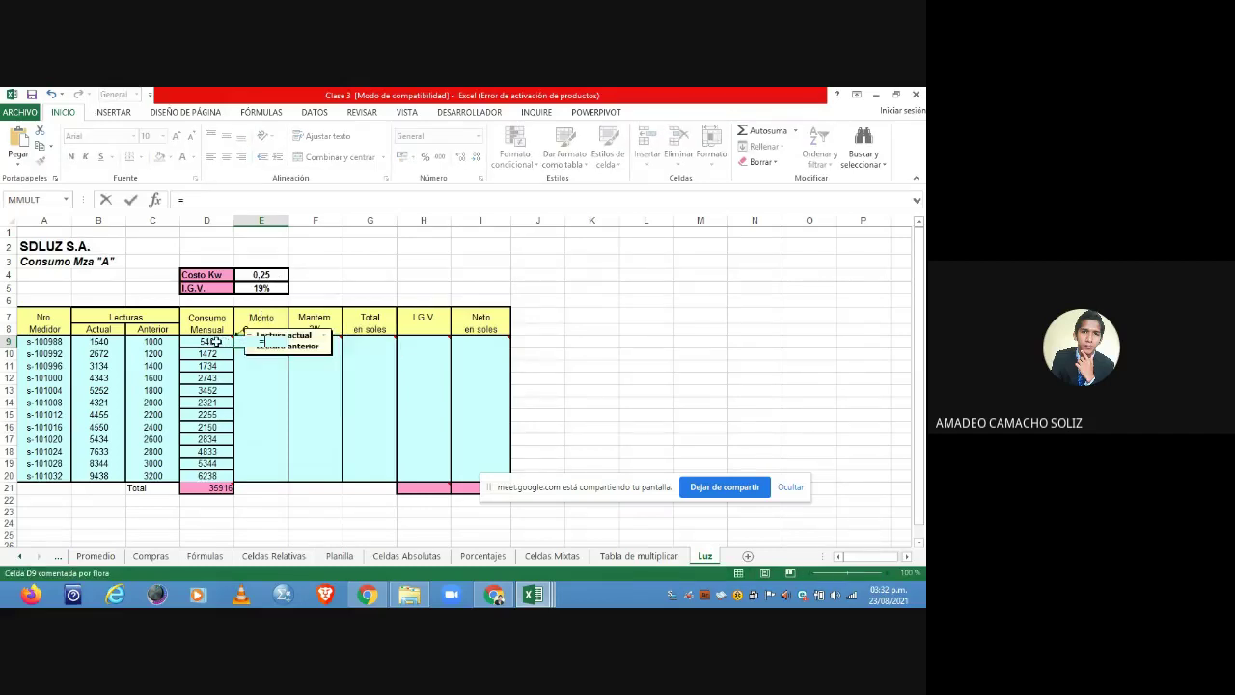
click(283, 275)
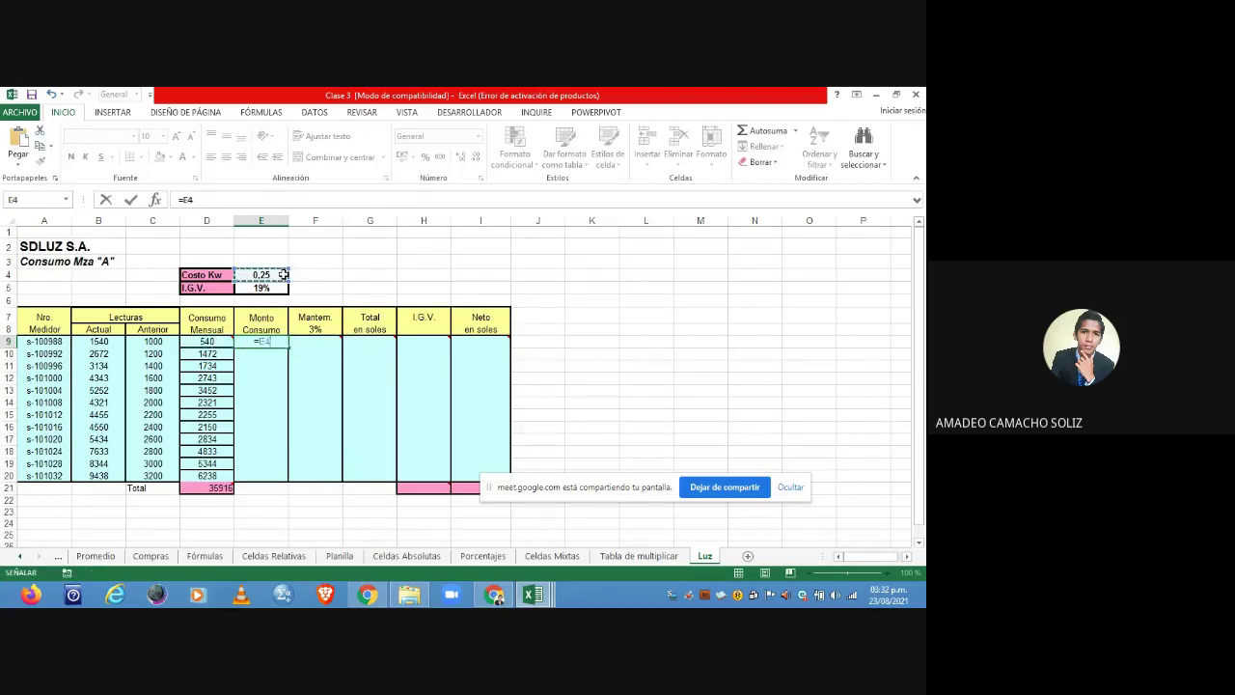
click(206, 341)
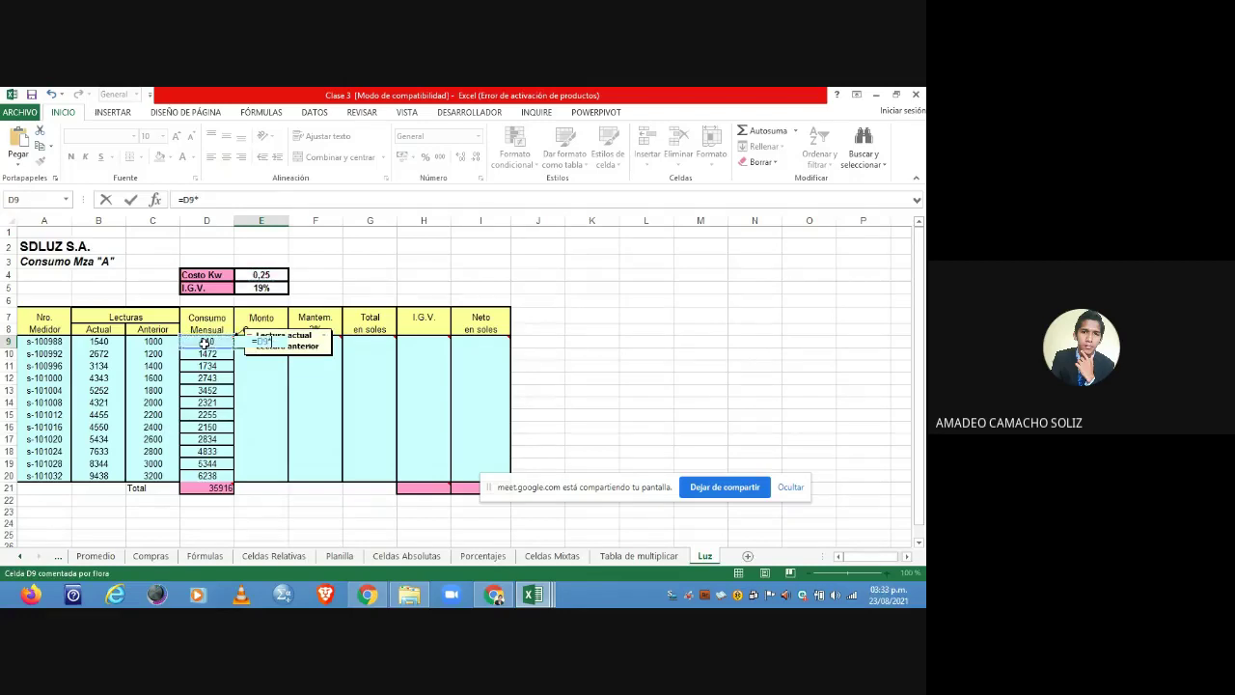
text(*)
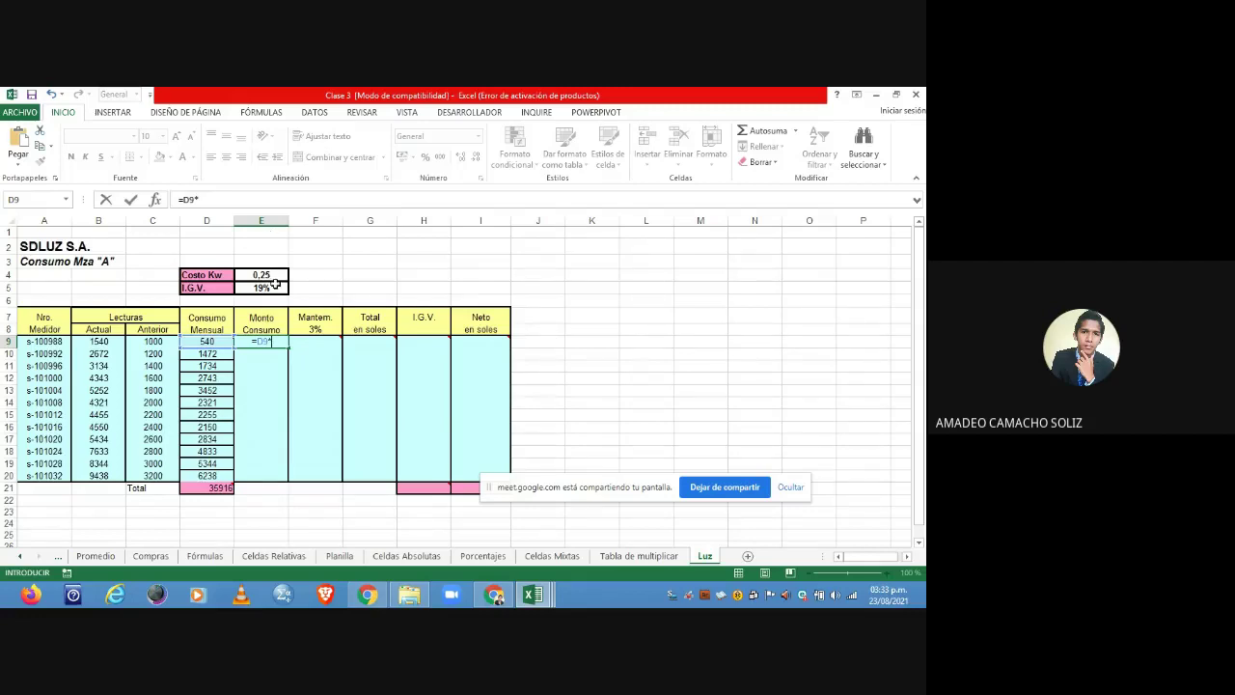
- Switch to the Google Meet call in Chrome and admit the person asking to join
click(493, 595)
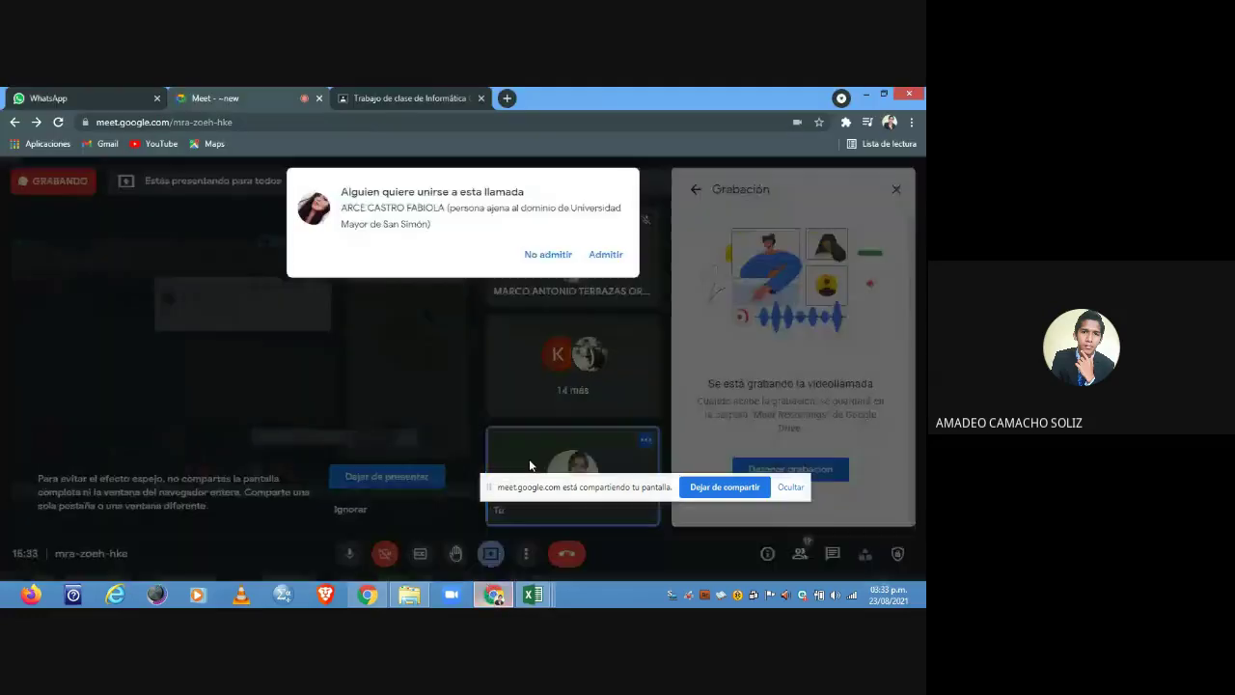
click(598, 262)
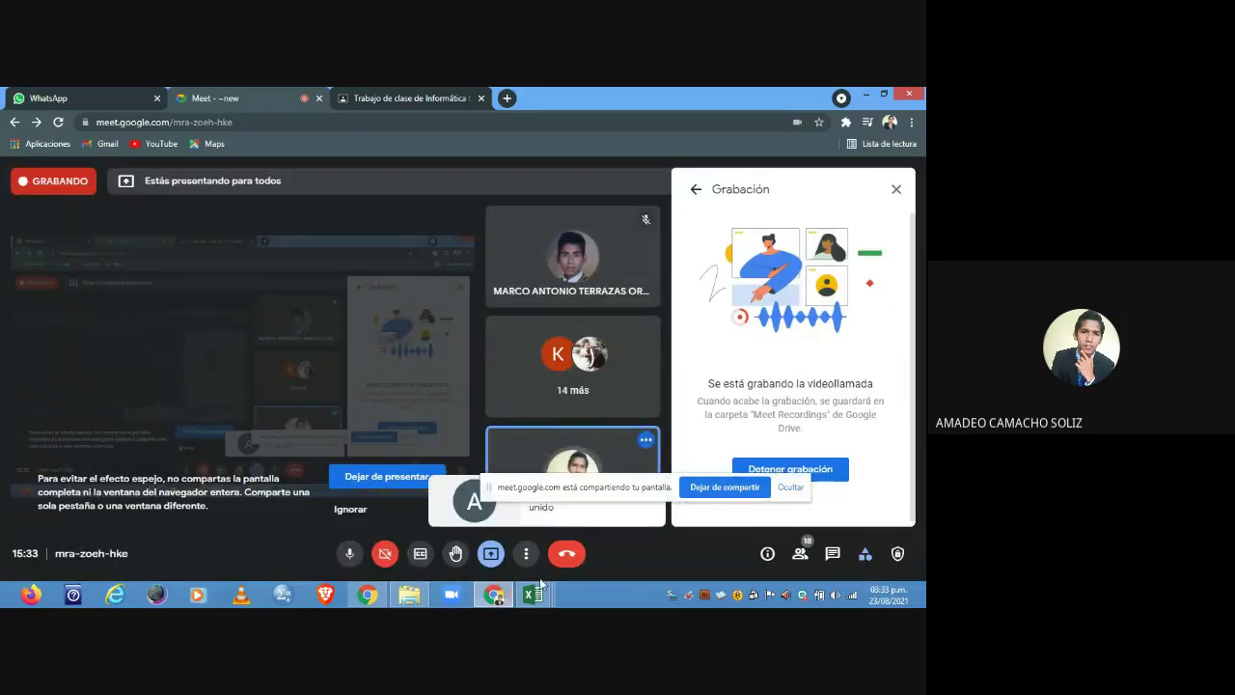
mouse_move(533, 594)
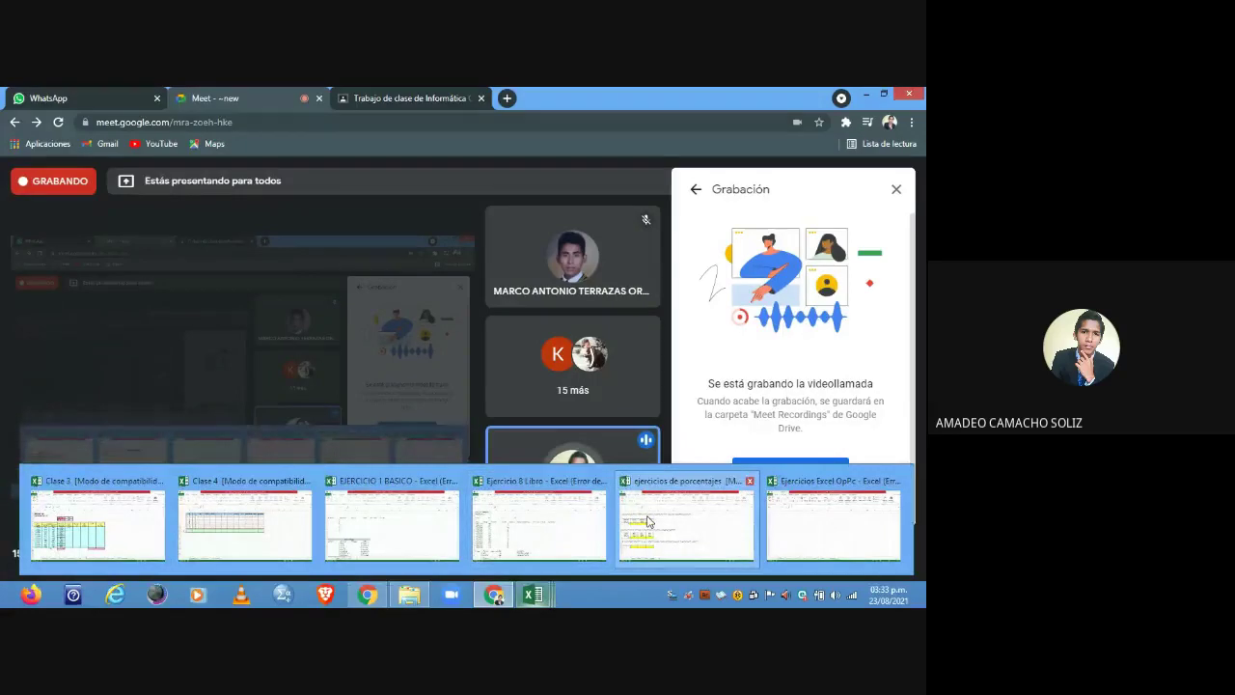
- Switch back to the Clase 3 workbook in Excel and complete the Monto Consumo formula in E9 as =D9*E$4
mouse_move(643, 521)
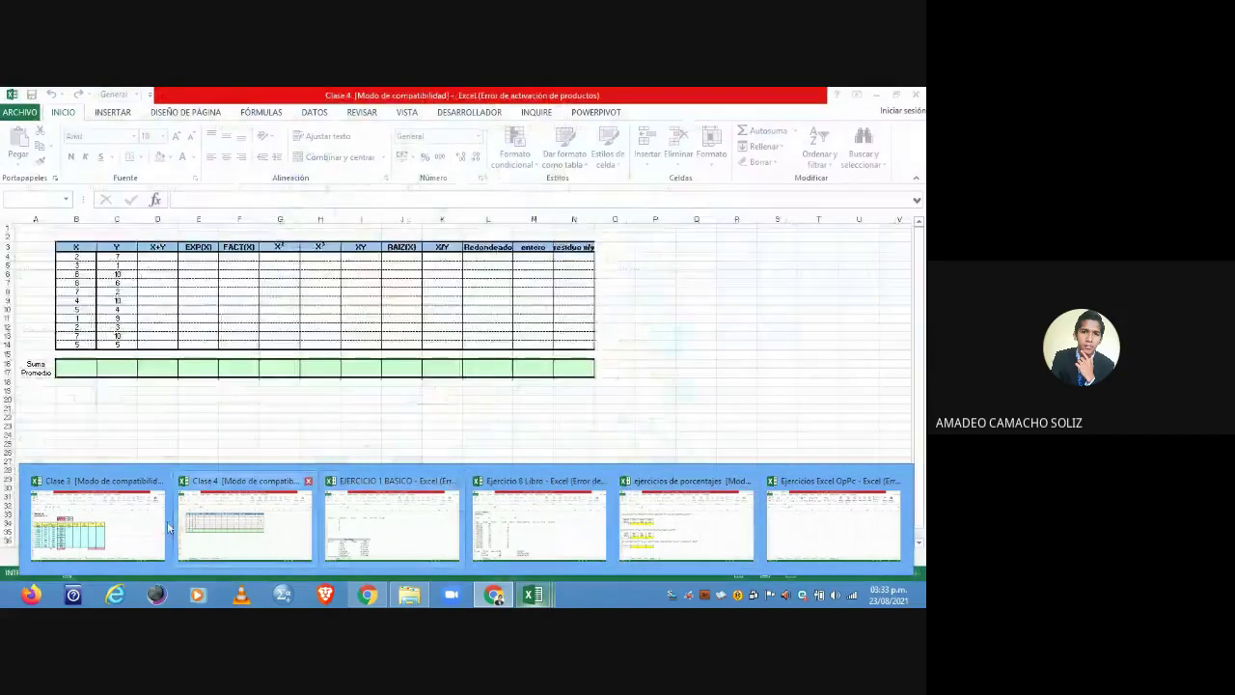
click(140, 521)
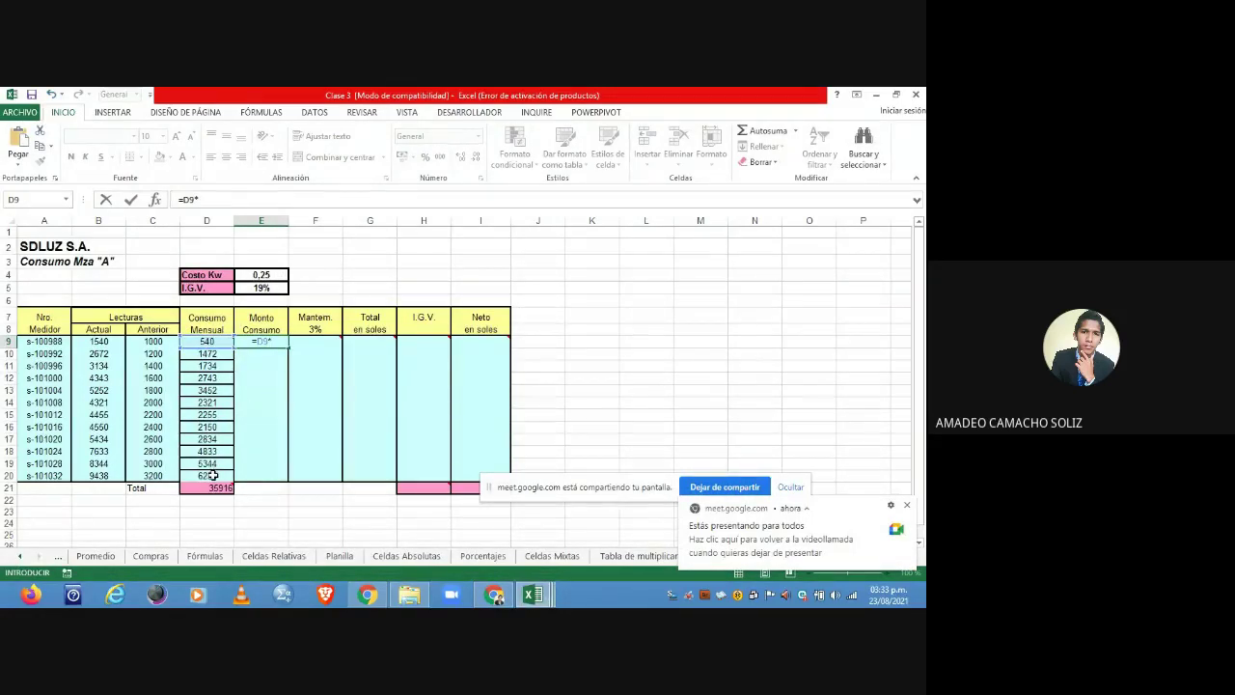
click(272, 275)
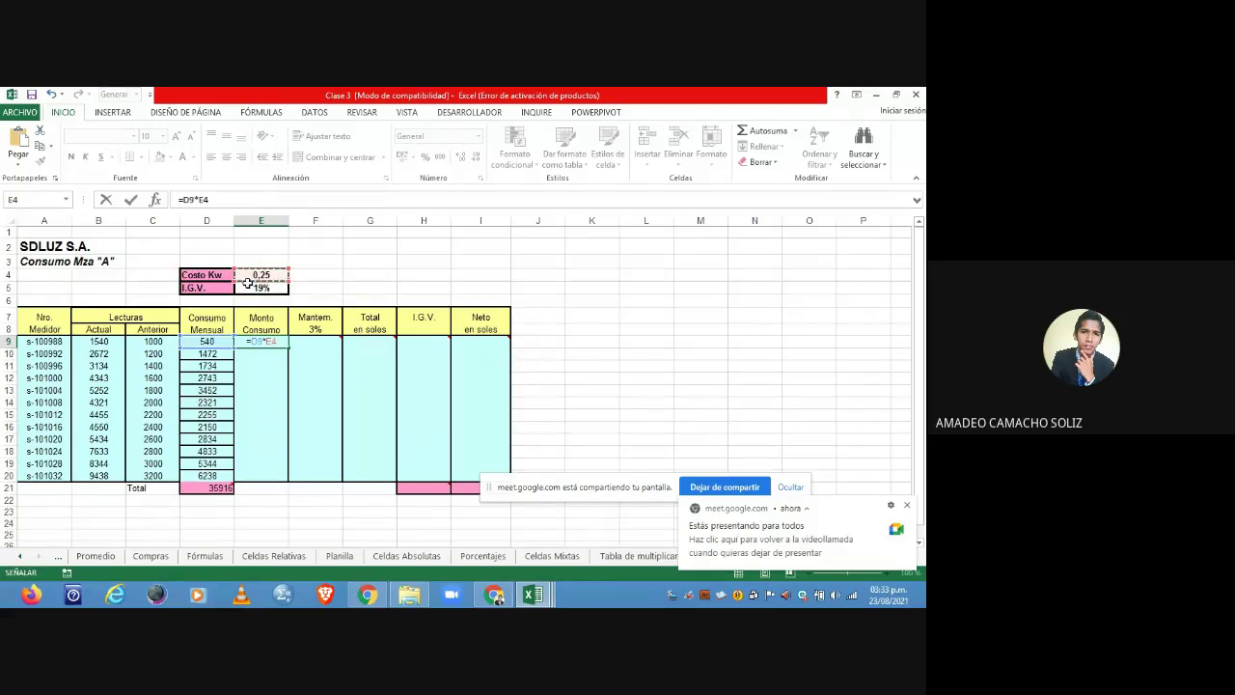
click(199, 200)
text($)
key(Return)
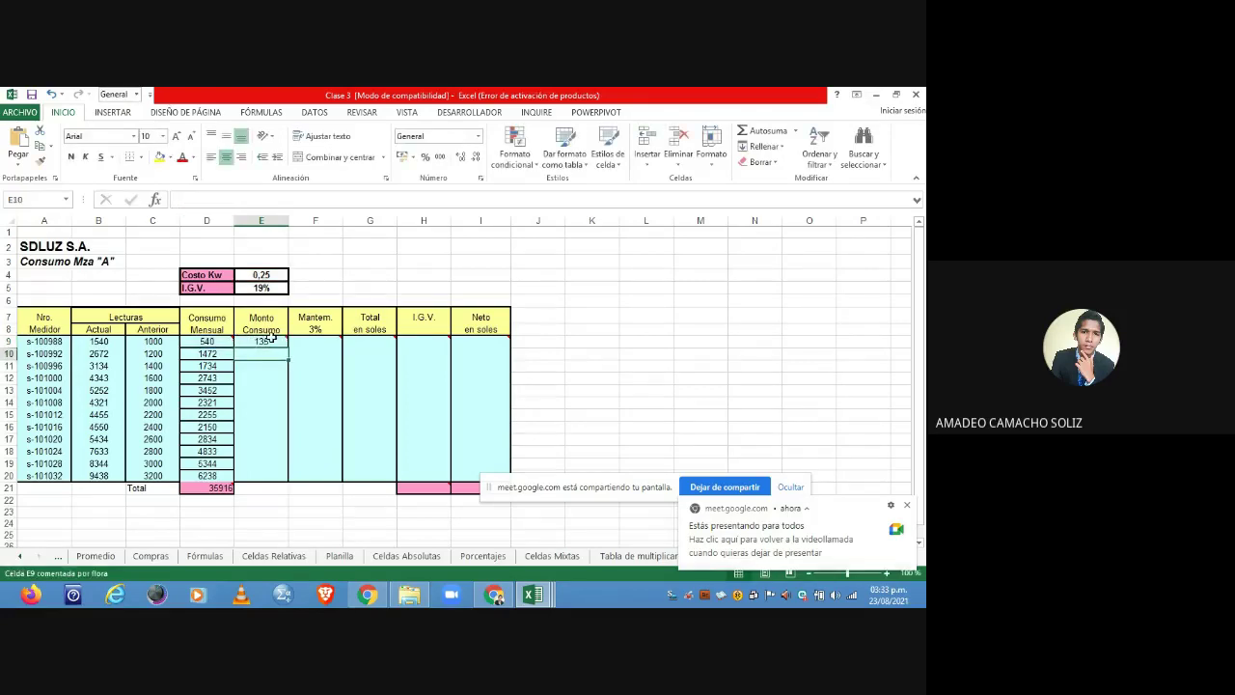
- Copy the Monto Consumo formula from E9 down through E20 and display the amounts without decimals
click(271, 342)
drag(287, 347, 290, 480)
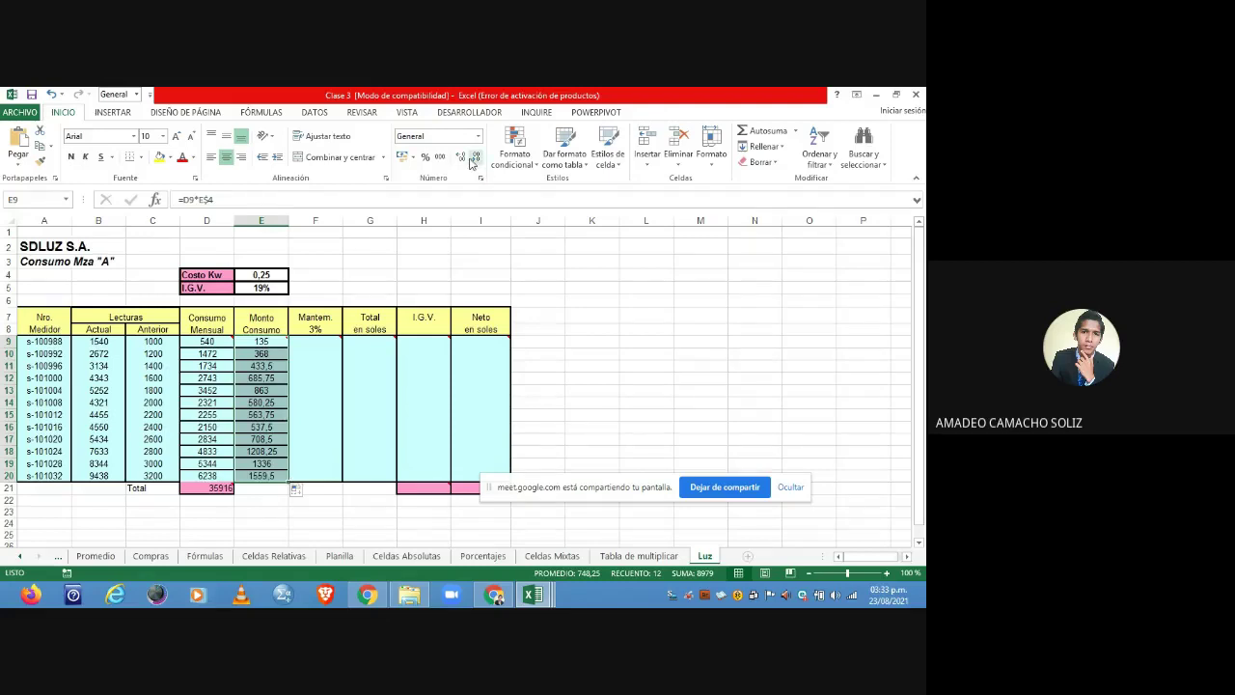
click(472, 162)
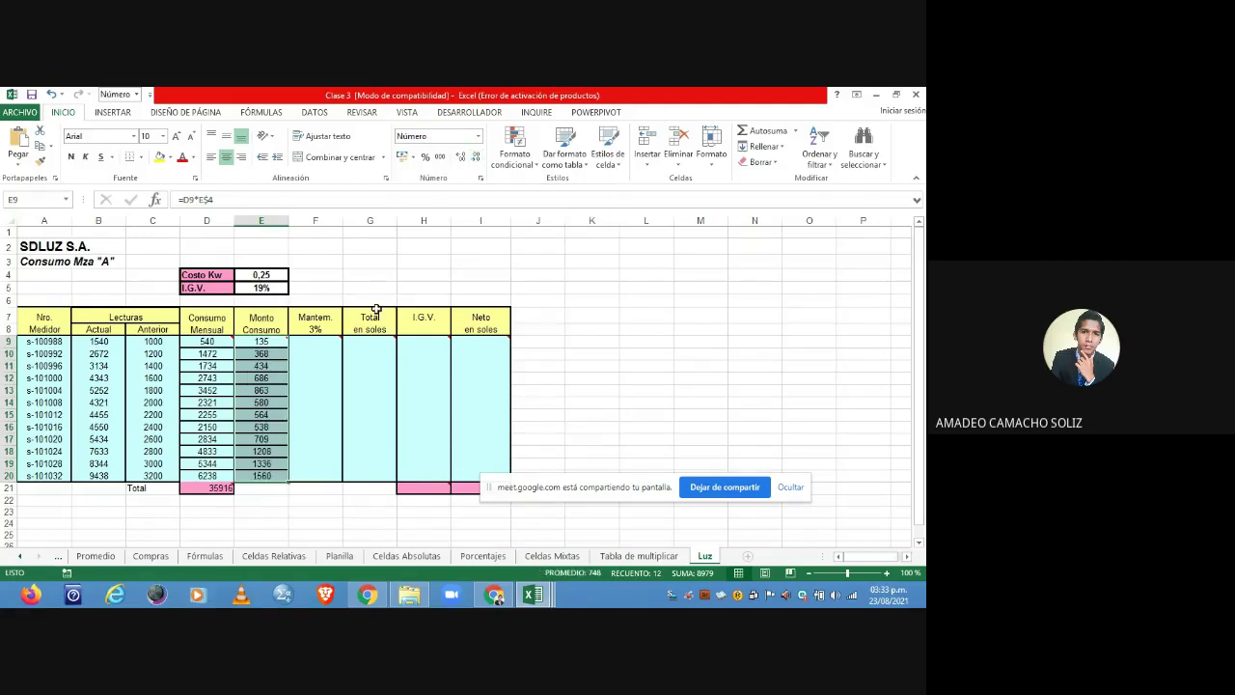
- Calculate Mantem. 3% in F9 as =E9*3%, copy it down through F20, and check the copied formulas in F10 and F11
click(322, 343)
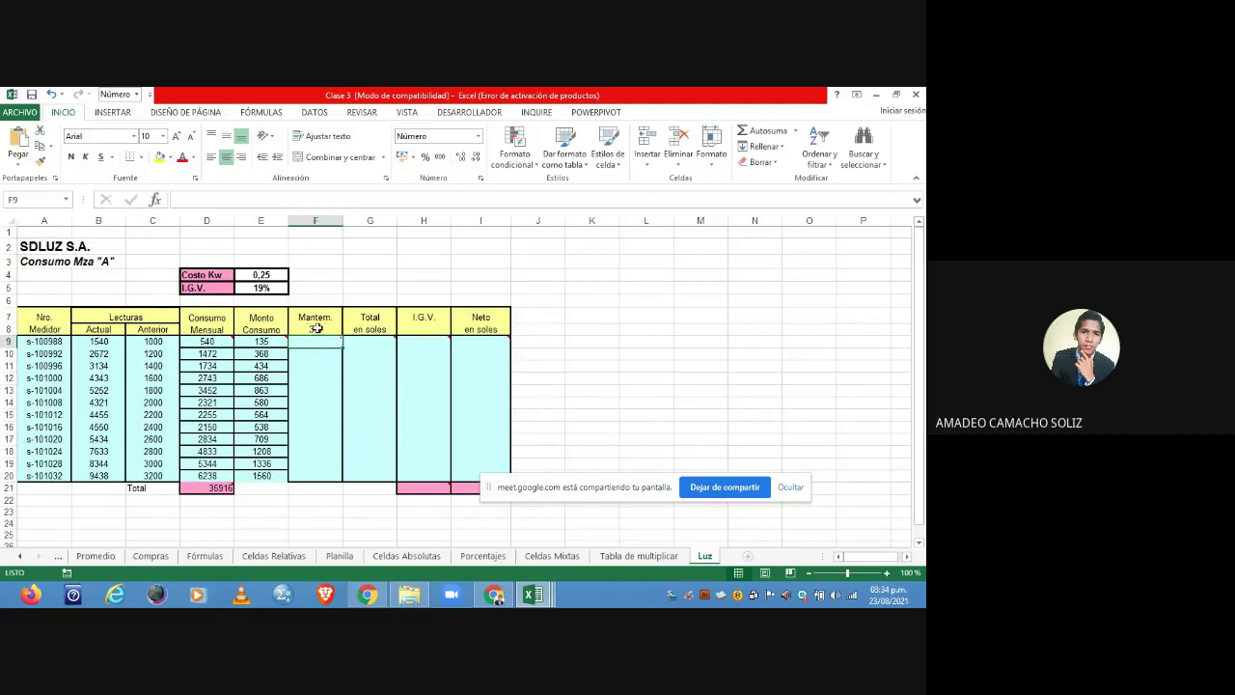
text(=)
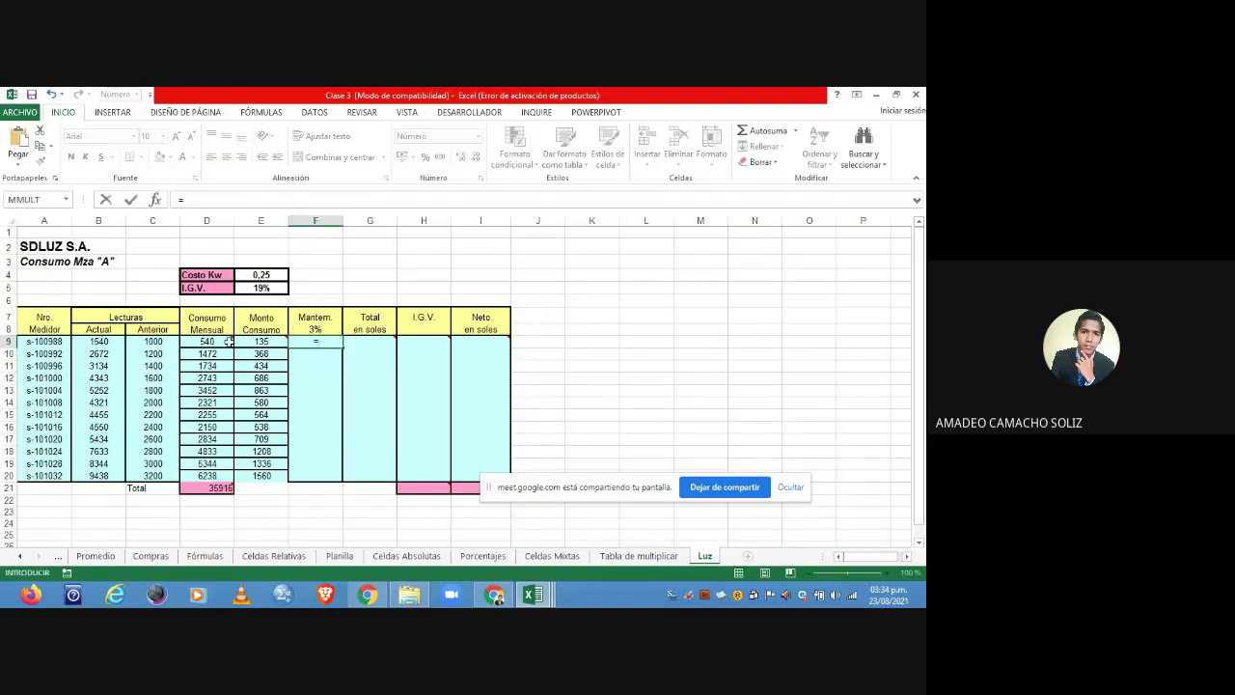
click(251, 341)
text(*)
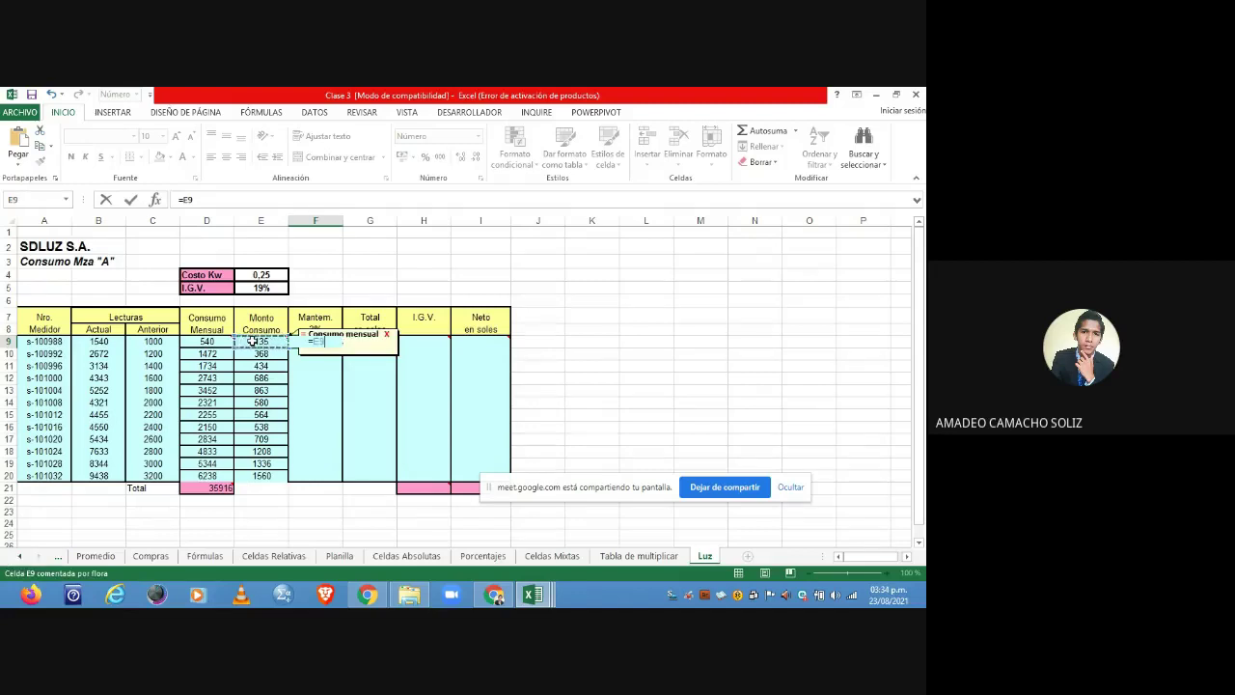
text(3%)
key(Return)
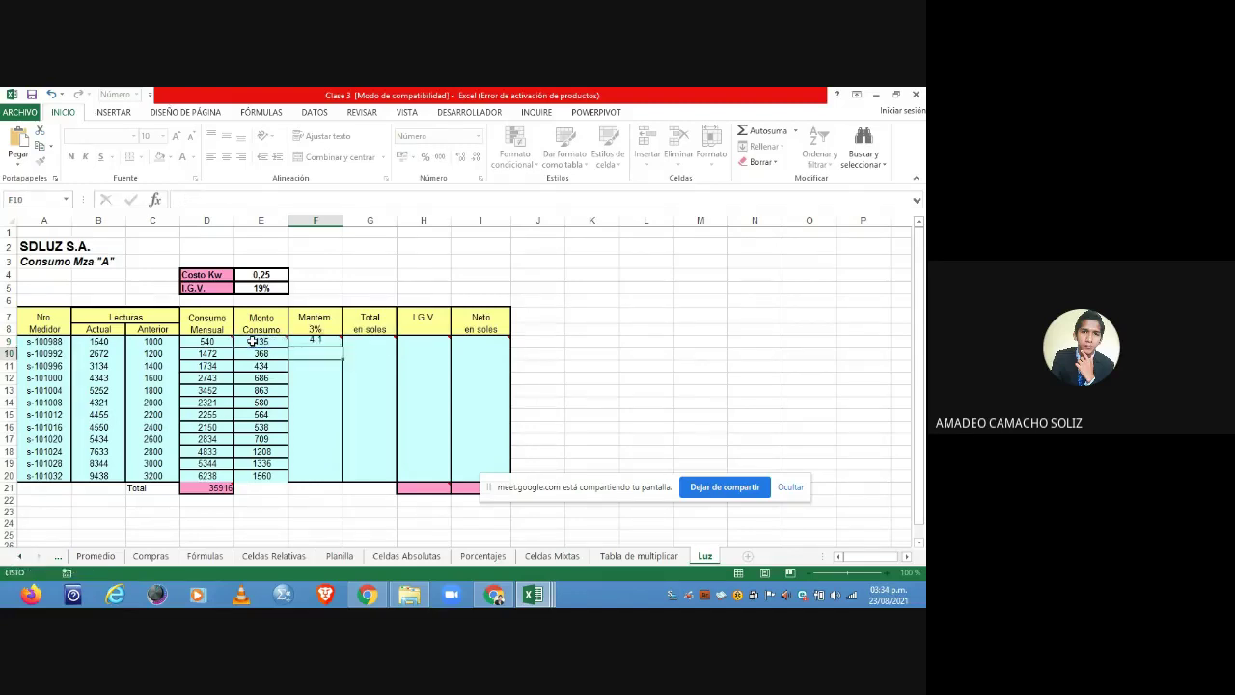
click(329, 342)
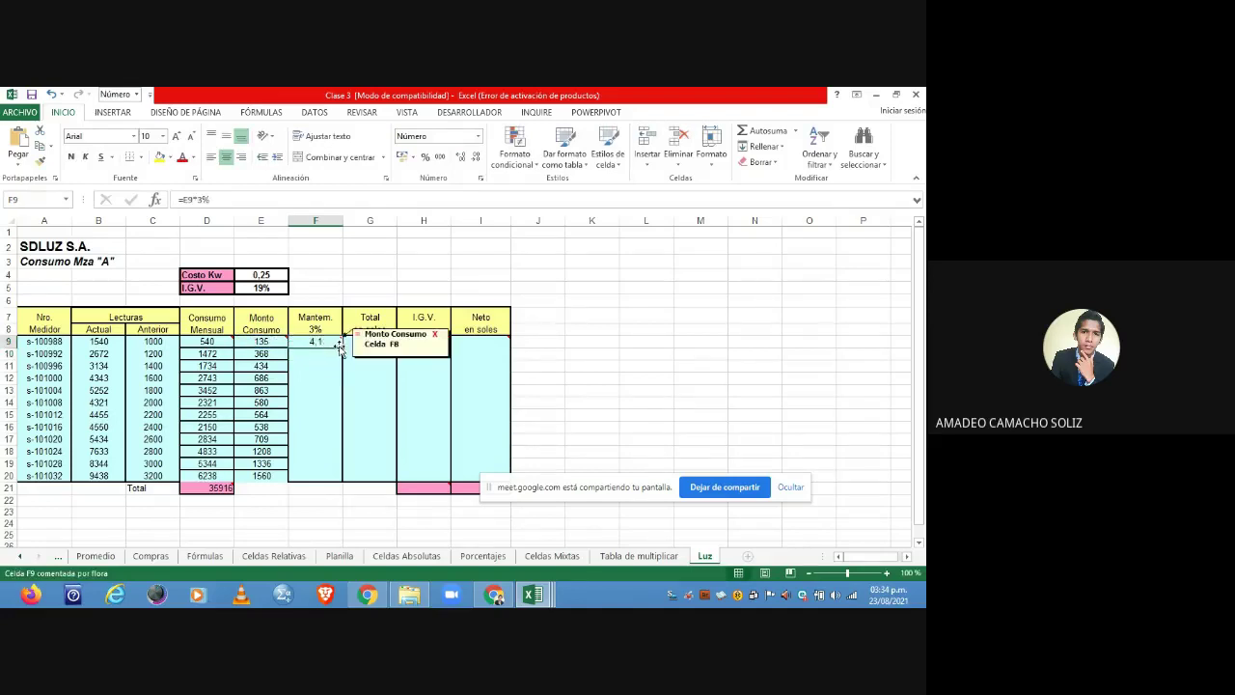
drag(342, 348, 345, 475)
click(317, 355)
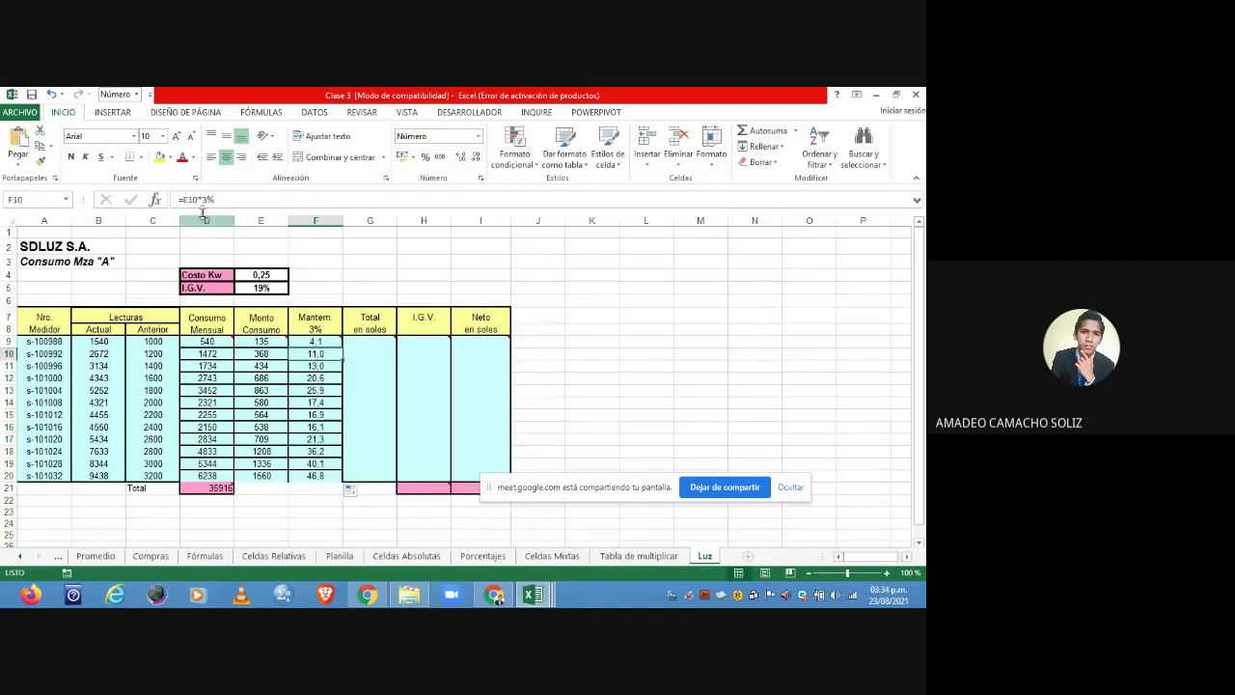
click(312, 366)
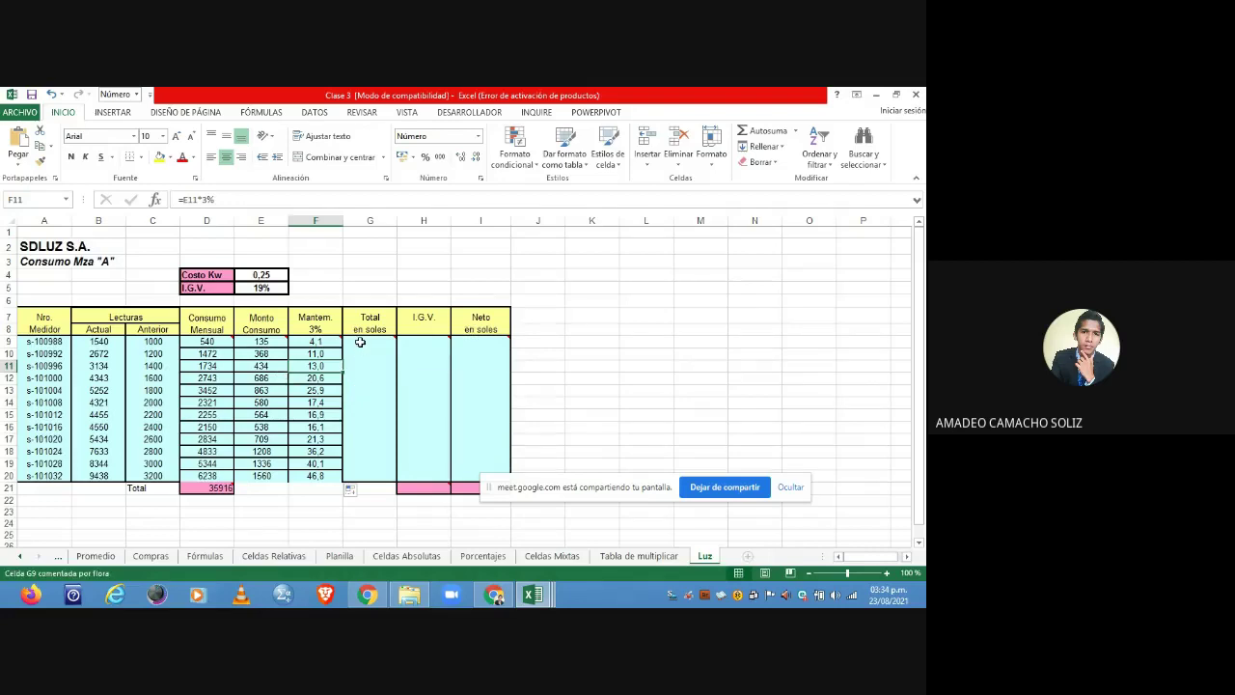
- Calculate Total en soles in G9 as =E9+F9 and copy the formula down through G20
click(359, 343)
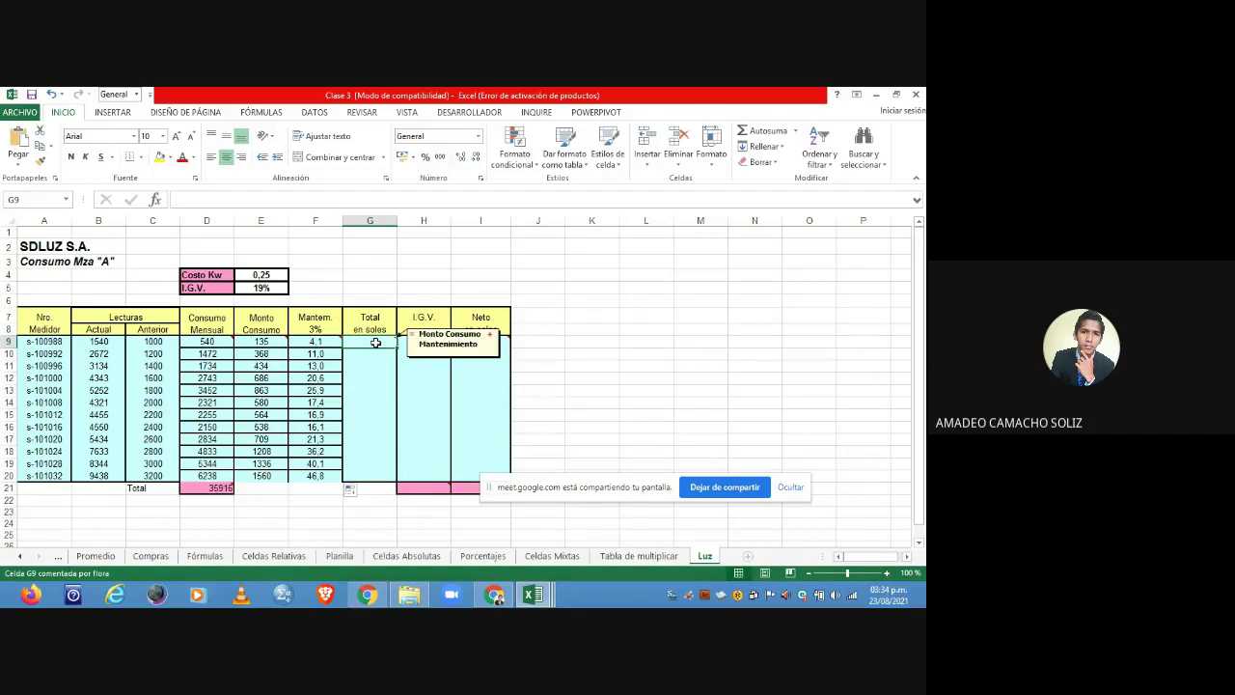
text(=)
click(275, 340)
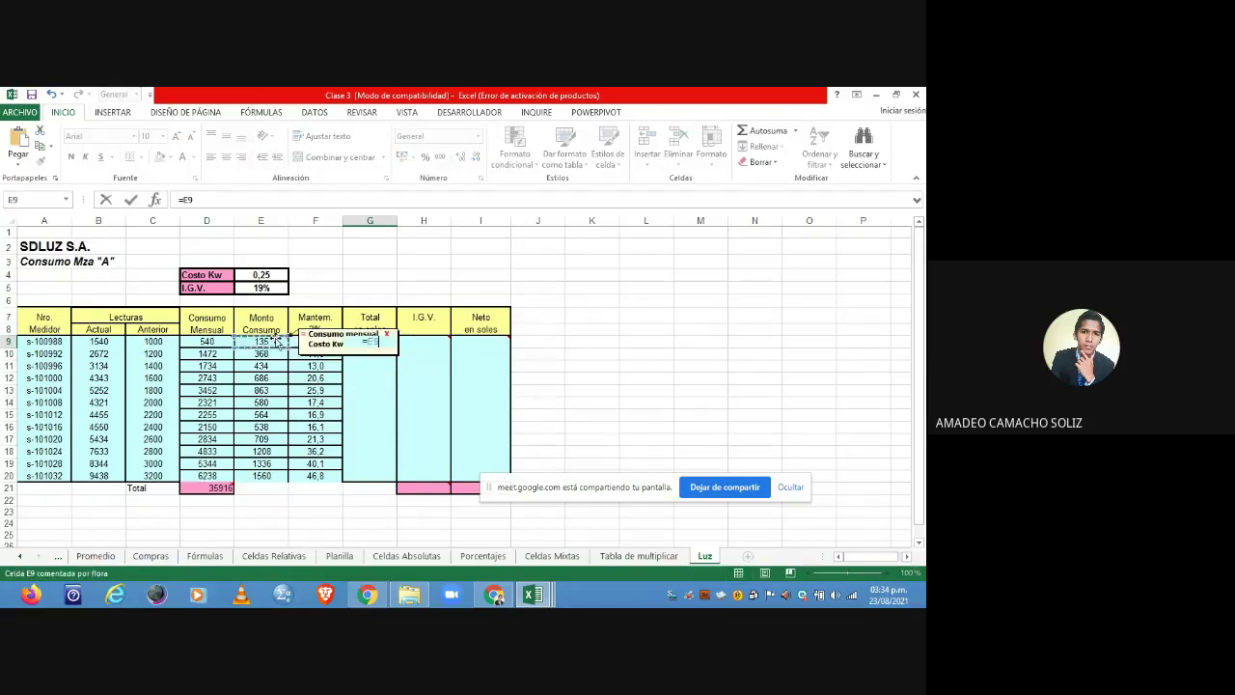
text(+)
click(301, 344)
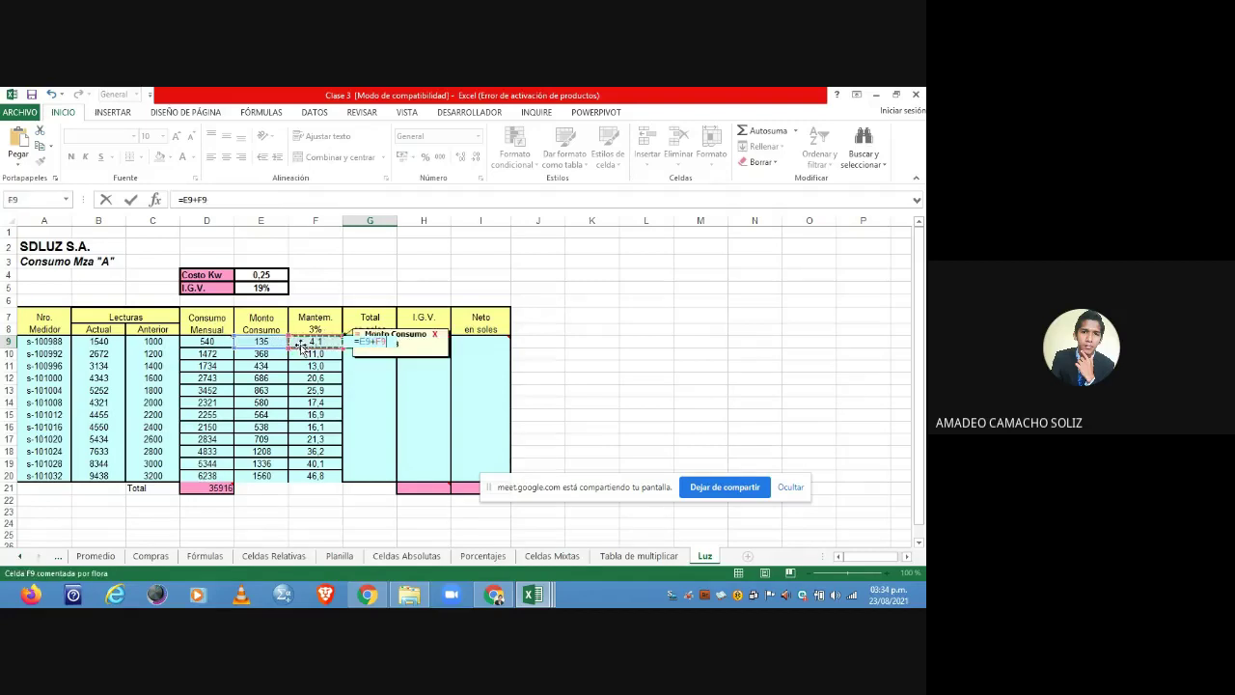
key(Return)
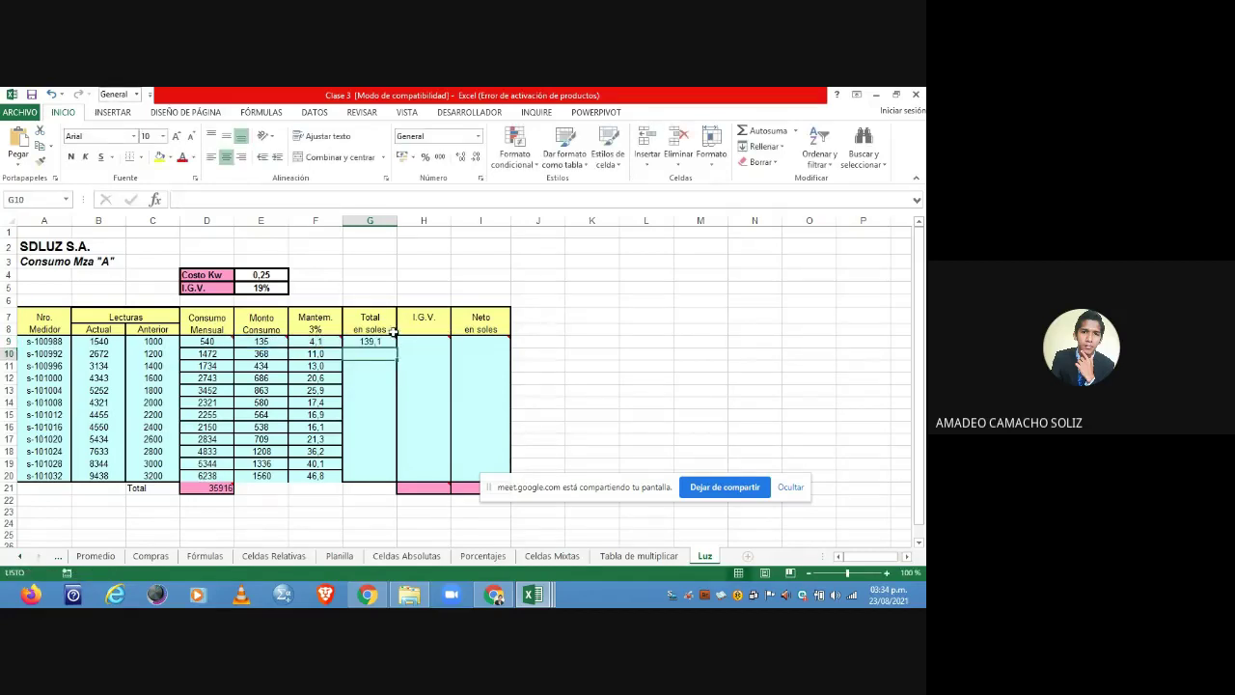
click(389, 342)
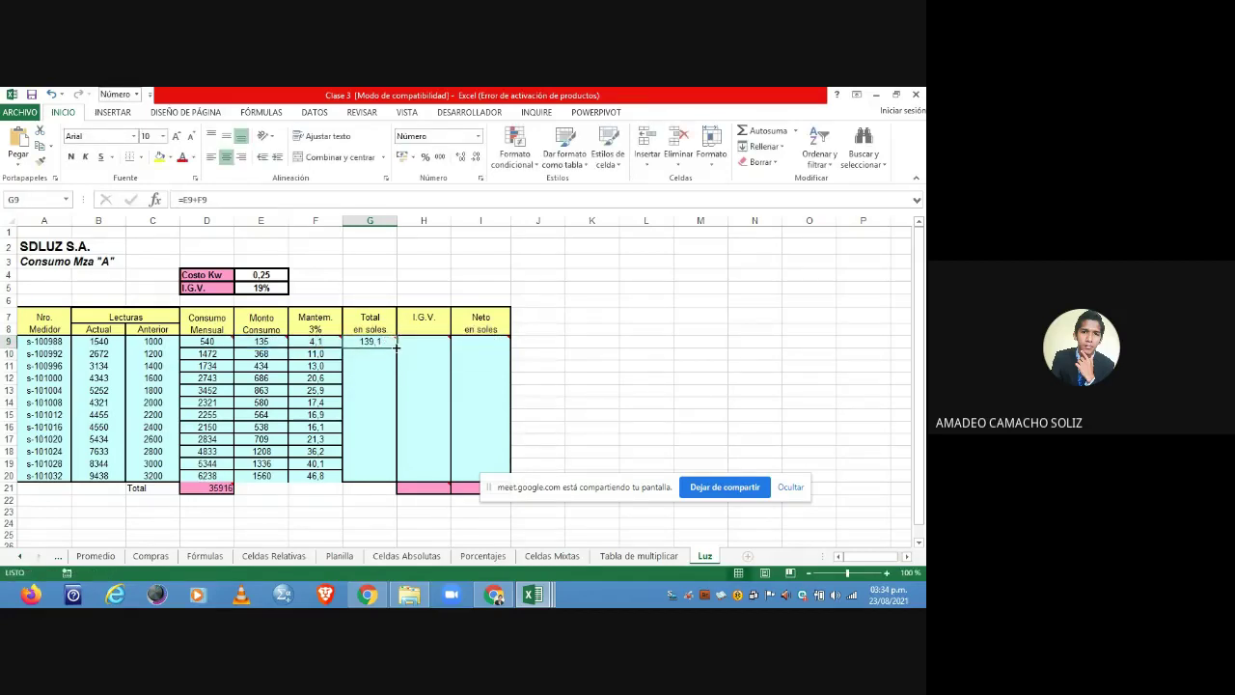
drag(396, 346, 392, 480)
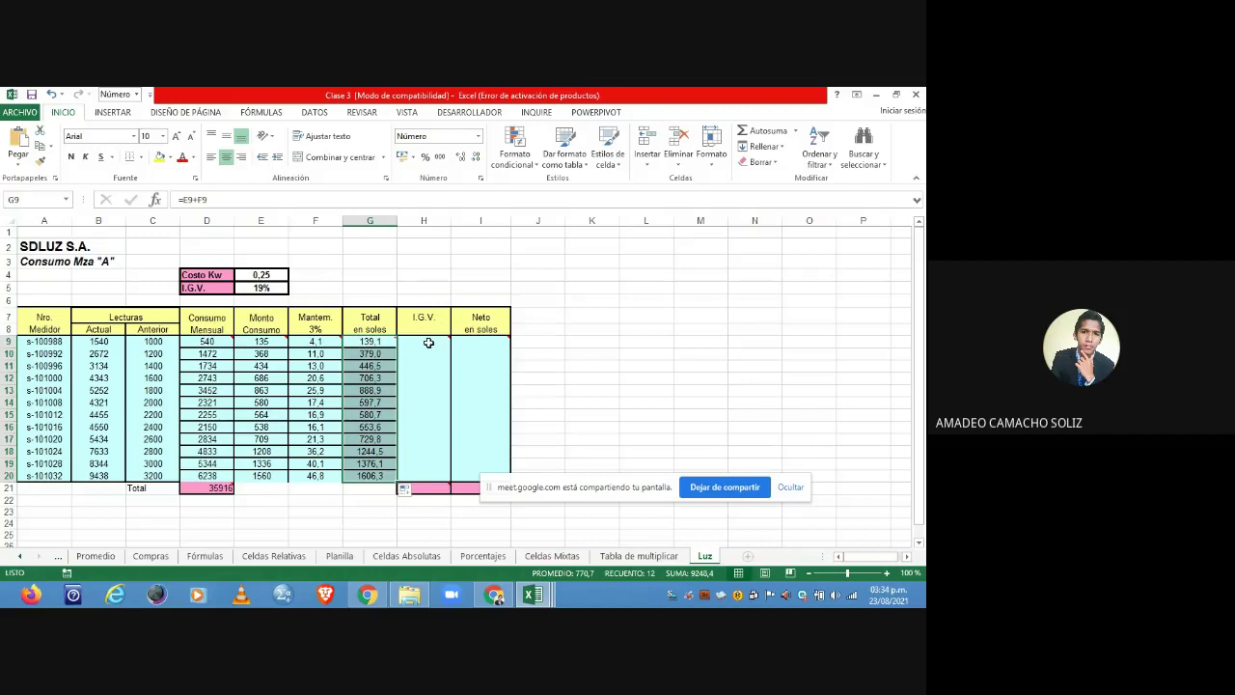
- Calculate I.G.V. in H9 as =G9*E$5 and copy the formula down through H20
click(428, 342)
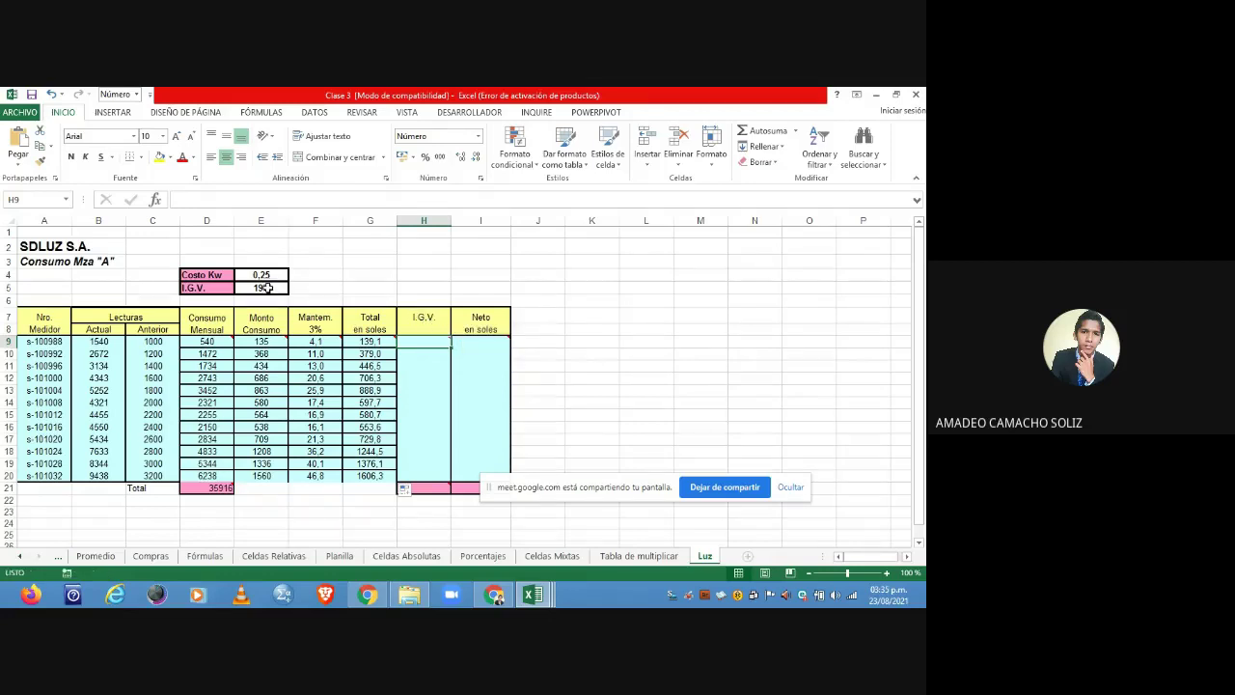
mouse_move(439, 342)
text(=)
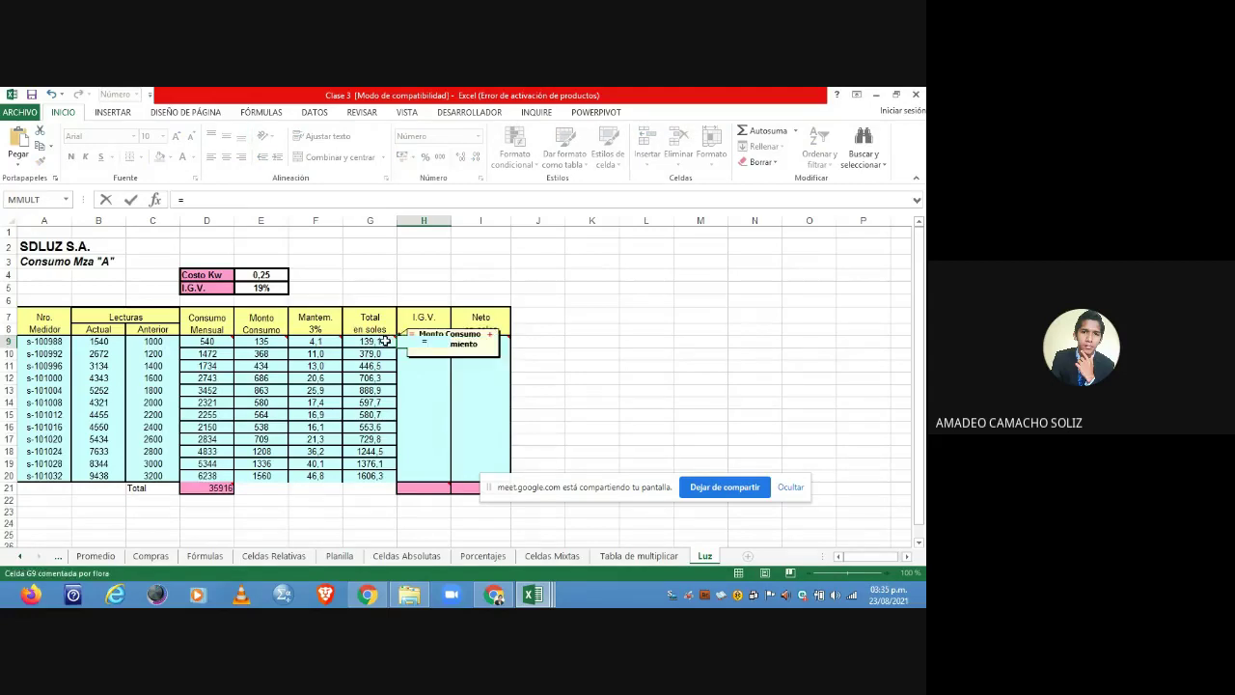
click(384, 341)
text(*)
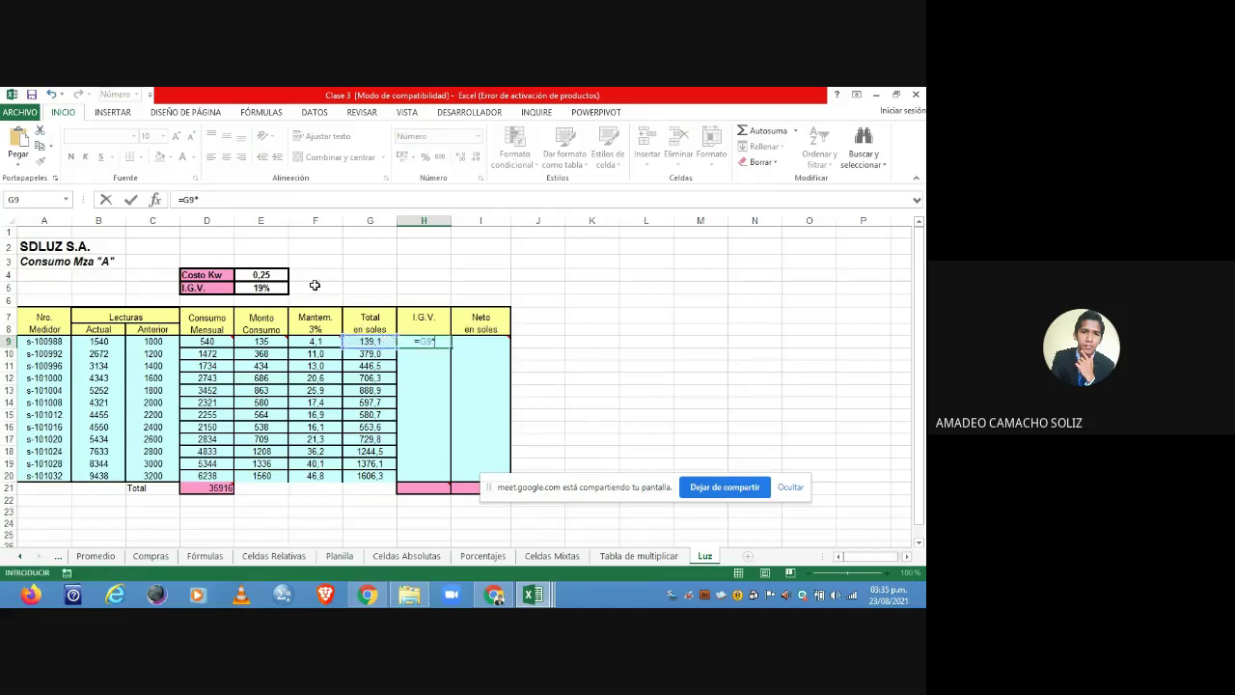
click(263, 287)
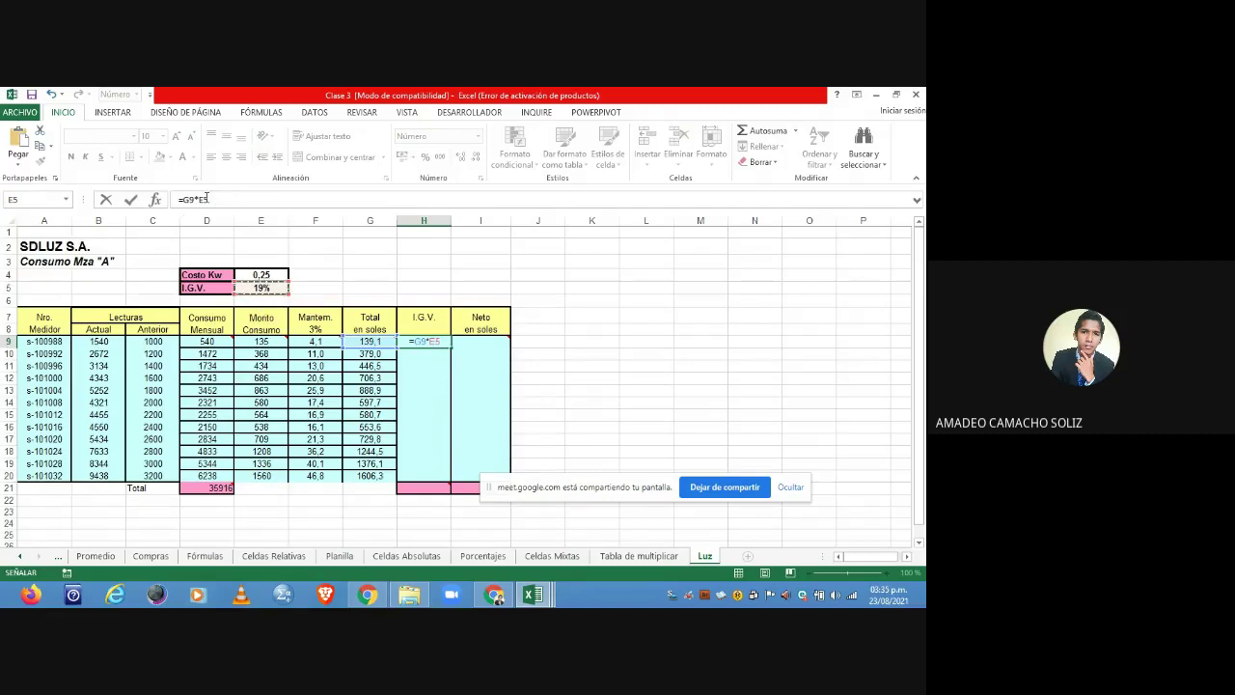
click(204, 199)
text($)
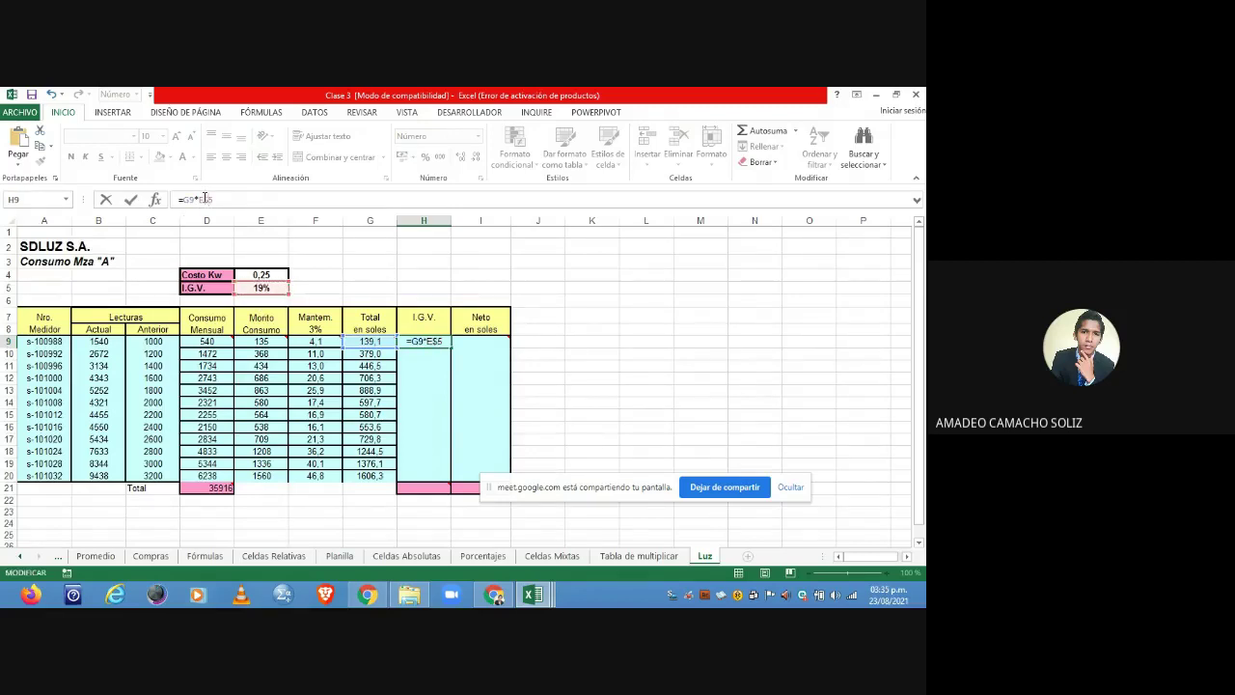
click(130, 199)
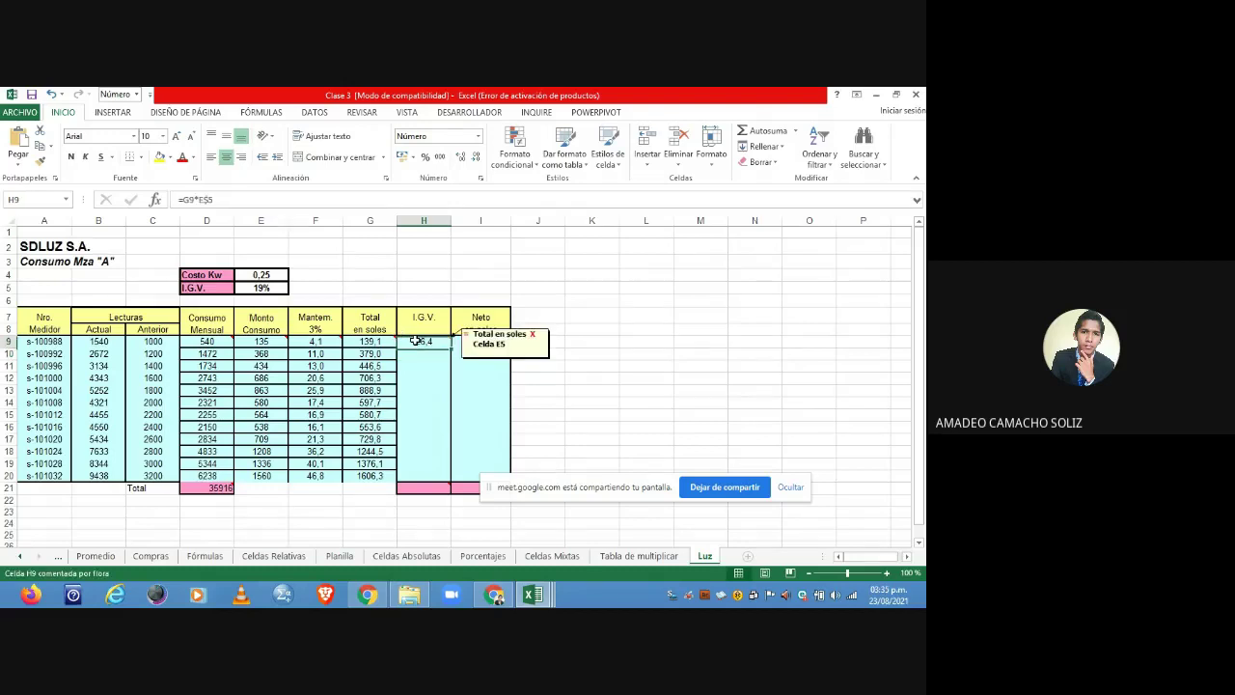
drag(448, 347, 446, 477)
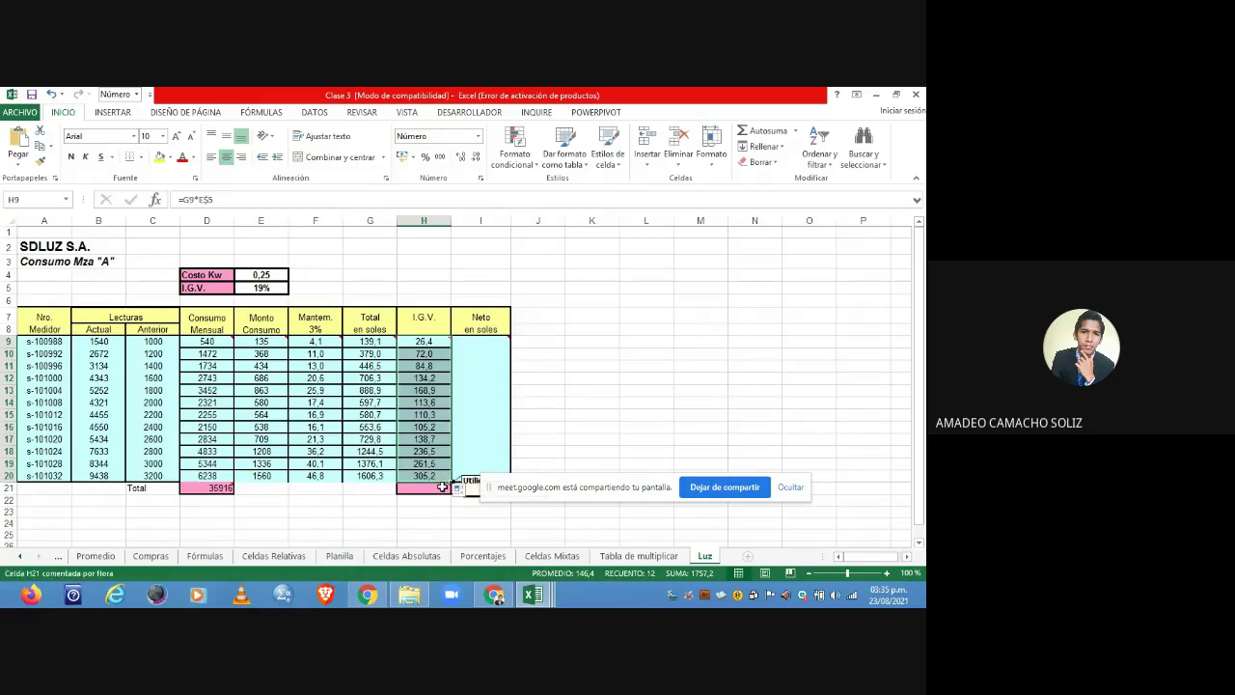
- Begin a formula in H21 for the I.G.V. column total
click(442, 486)
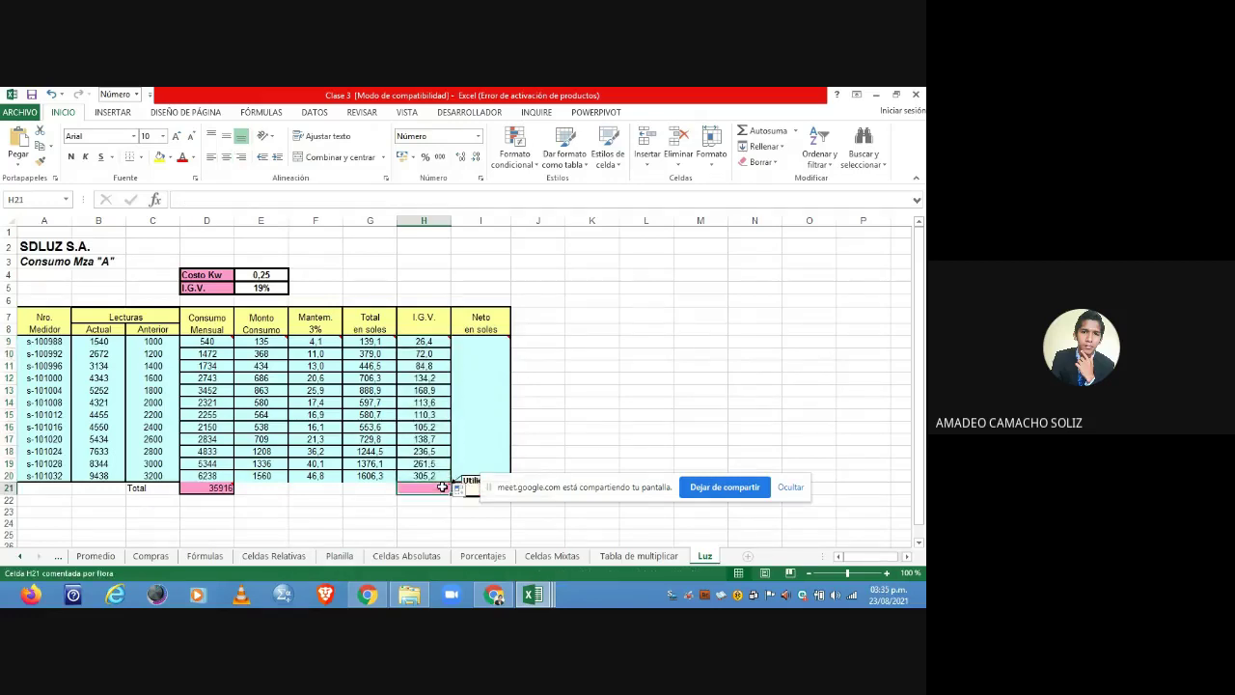
text(=)
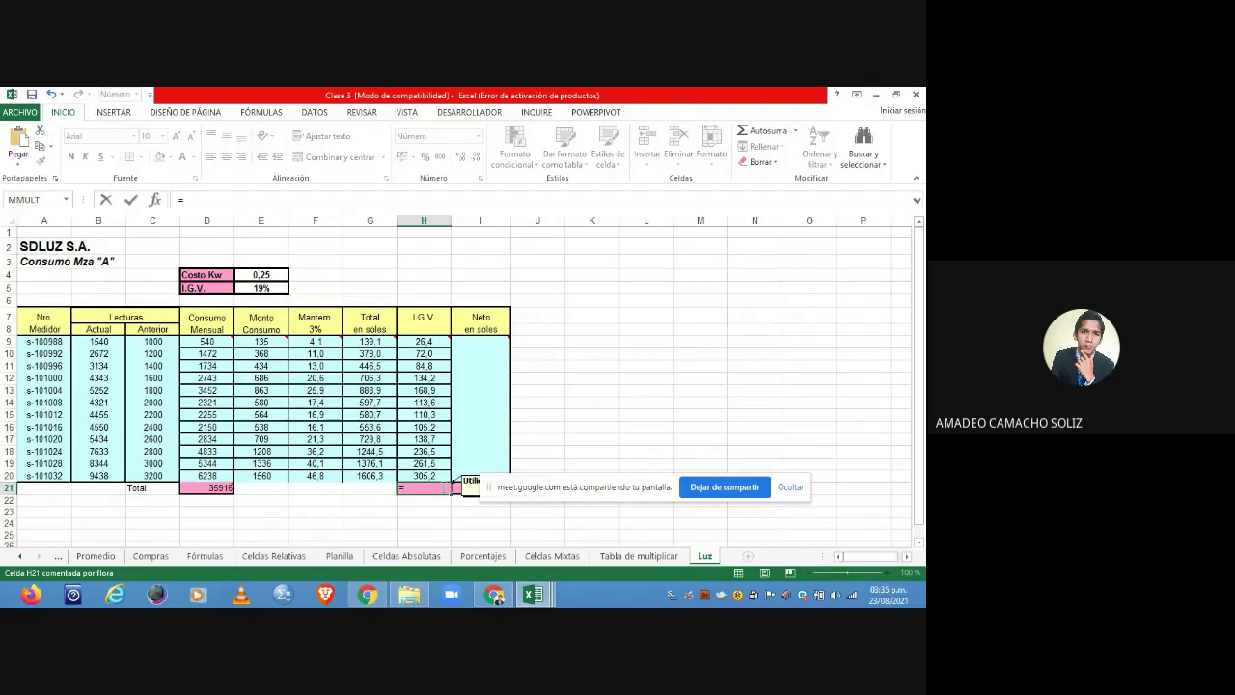
click(430, 343)
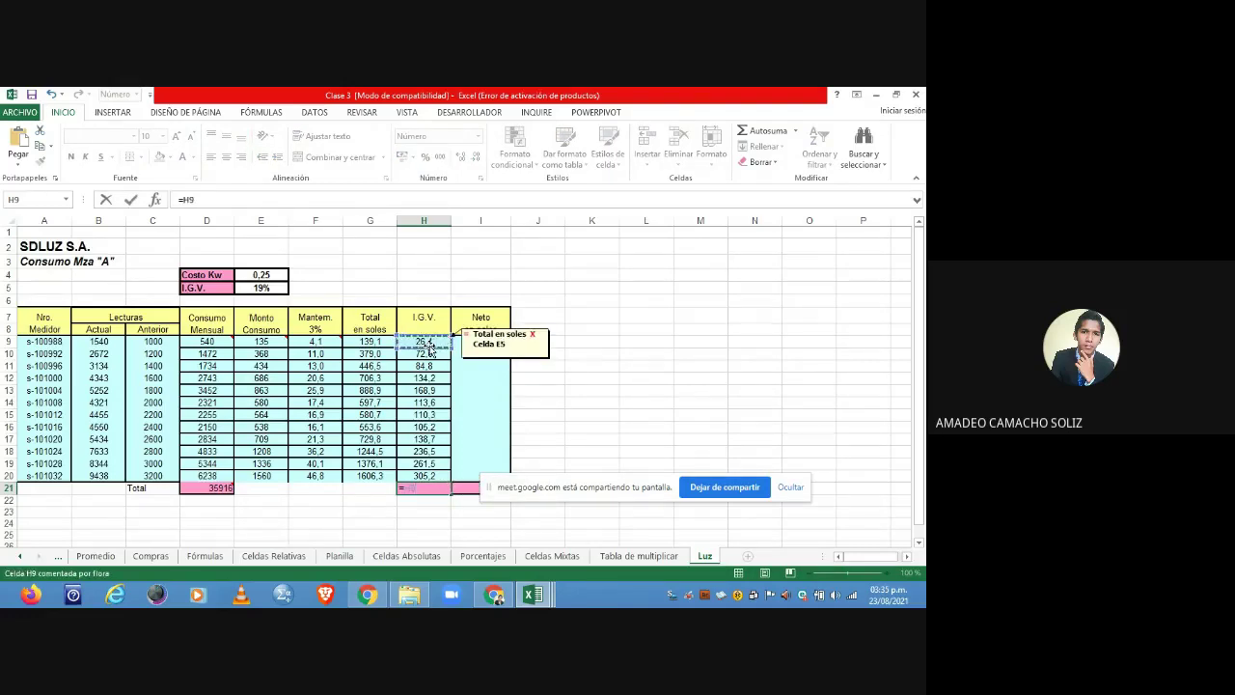
text(+)
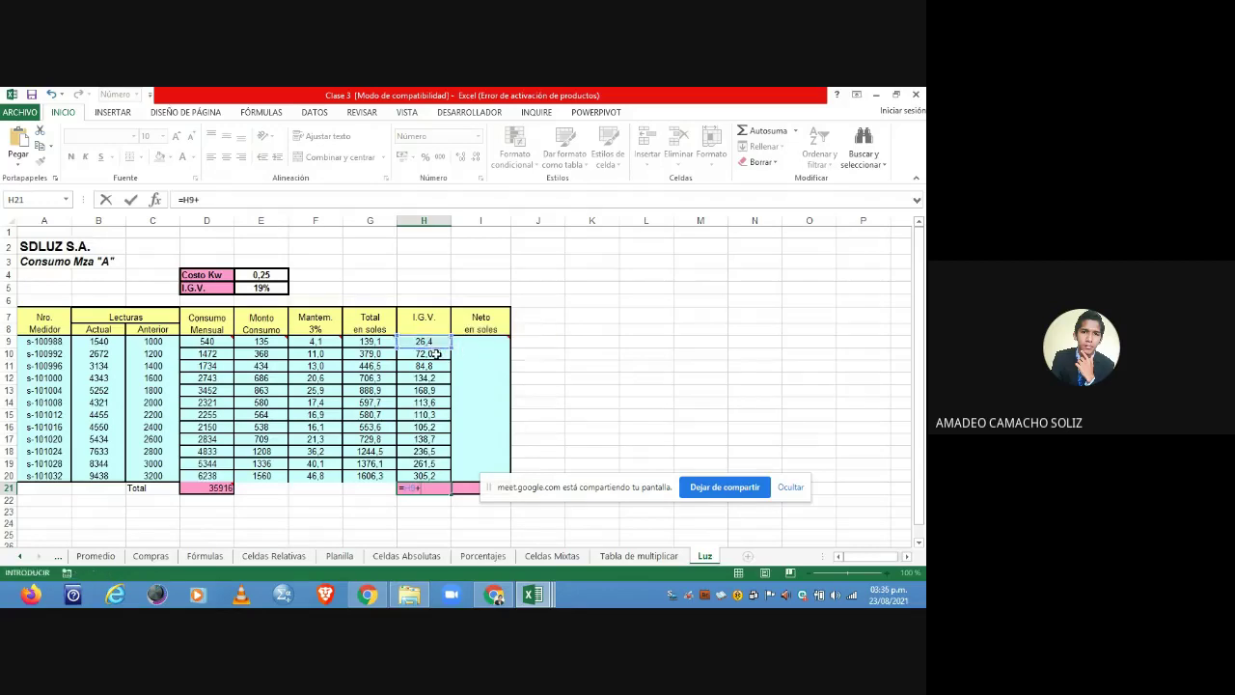
click(434, 353)
text(+)
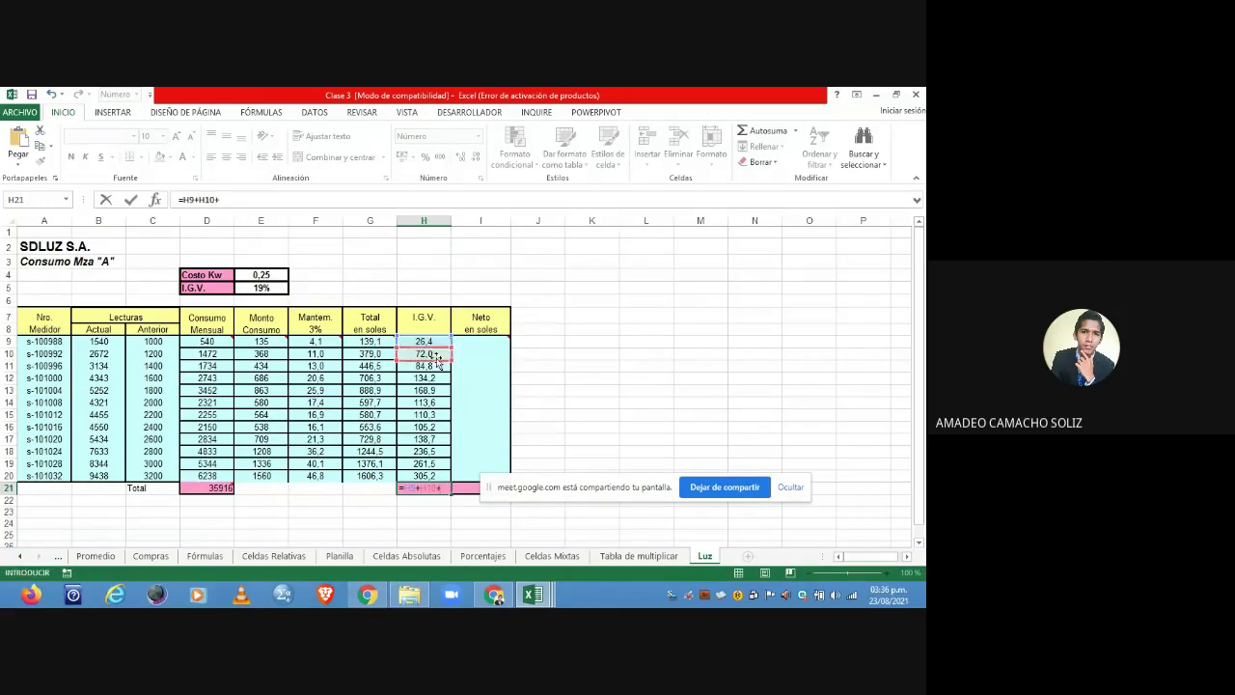
click(436, 365)
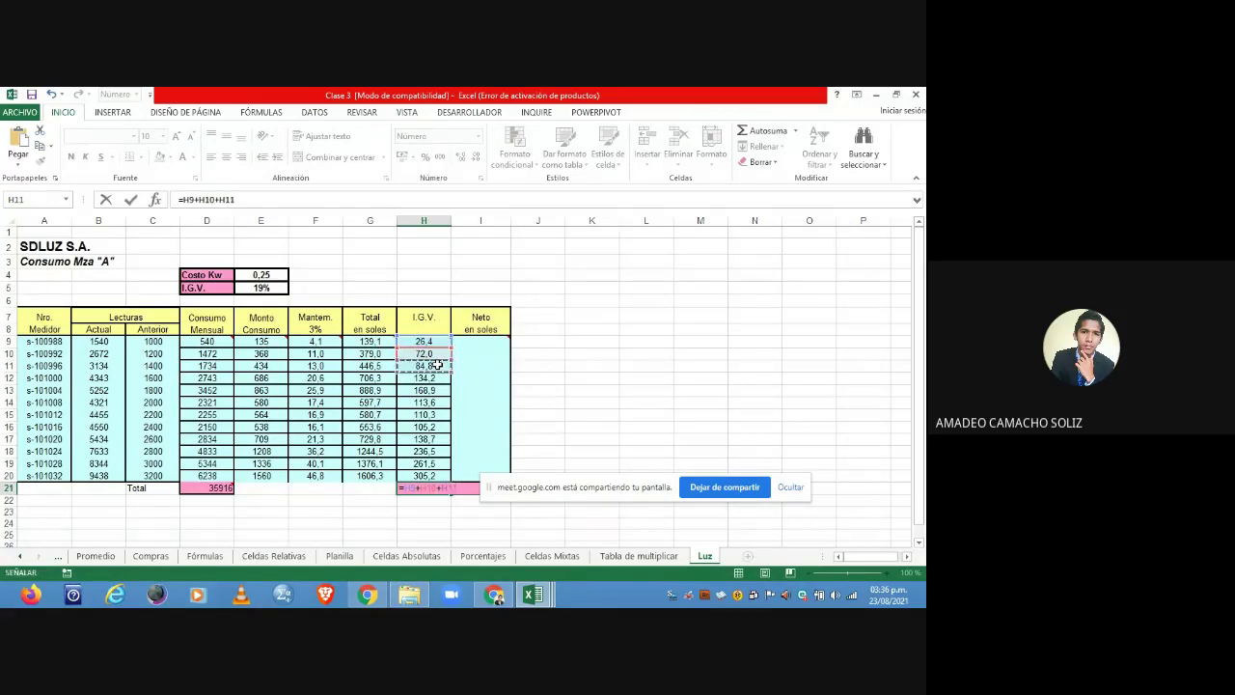
text(+)
key(BackSpace)
key(BackSpace)
key(BackSpace)
key(BackSpace)
key(BackSpace)
key(BackSpace)
key(BackSpace)
key(BackSpace)
key(BackSpace)
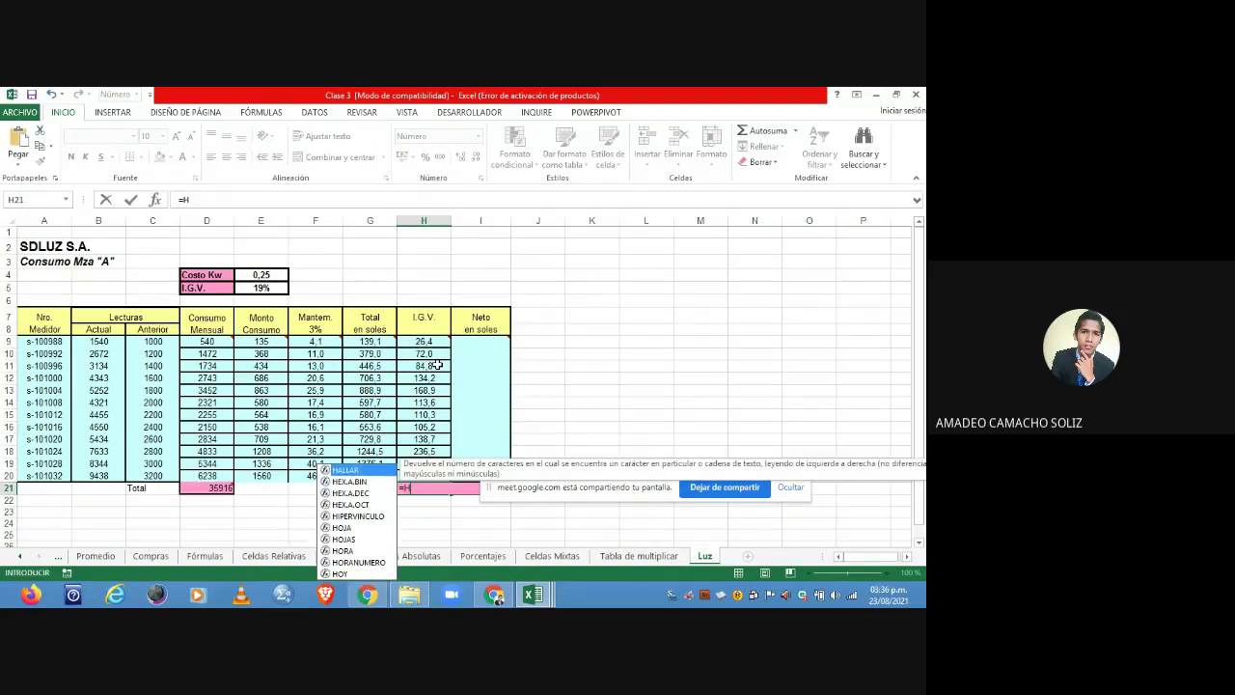
key(BackSpace)
- Total the I.G.V. column in H21 with =SUMA(H9:H20)
text(suma)
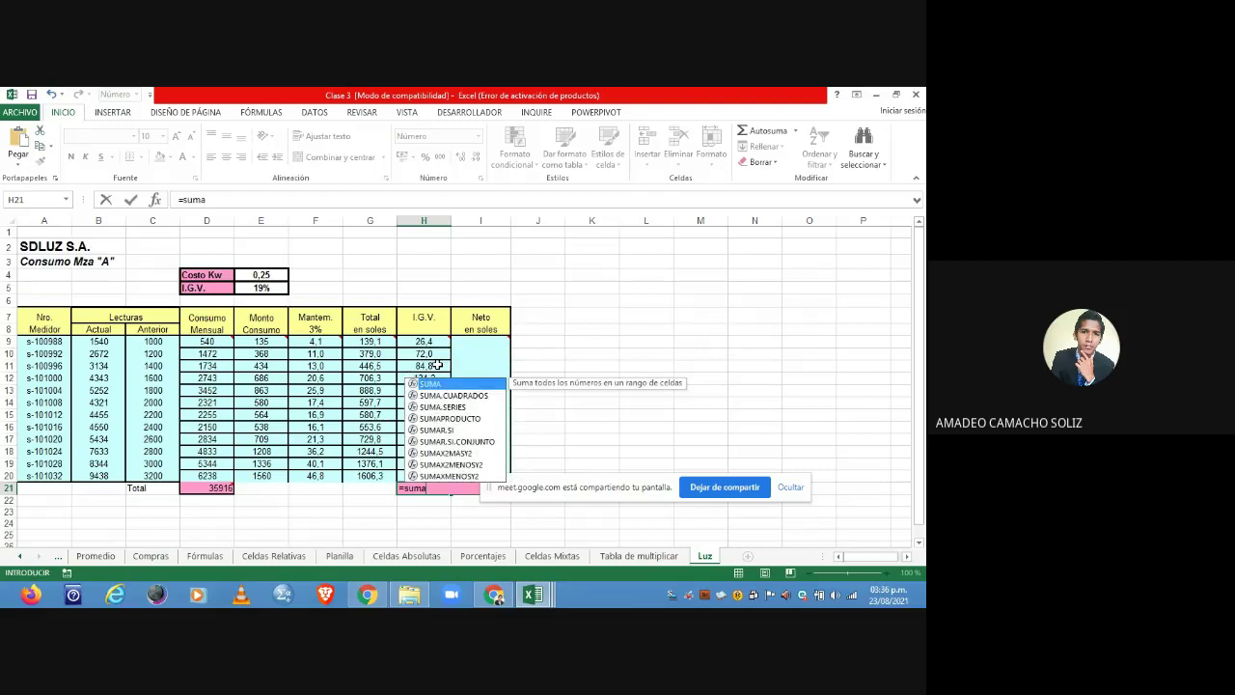
double_click(470, 386)
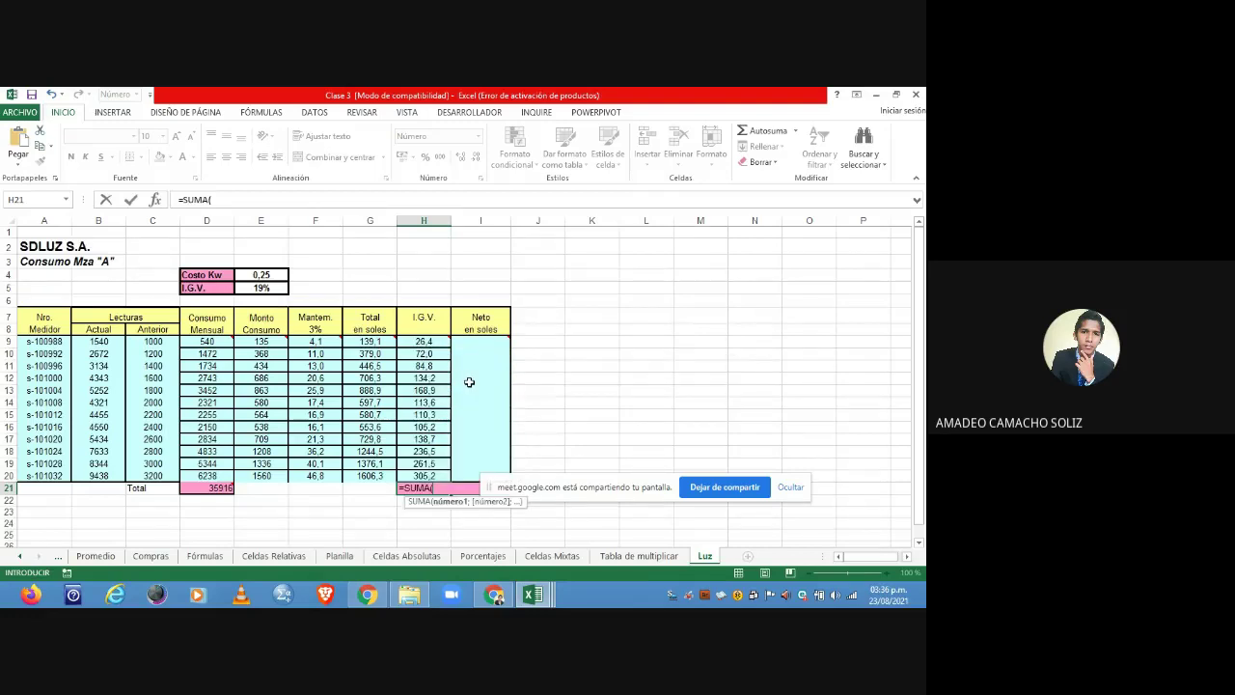
click(425, 342)
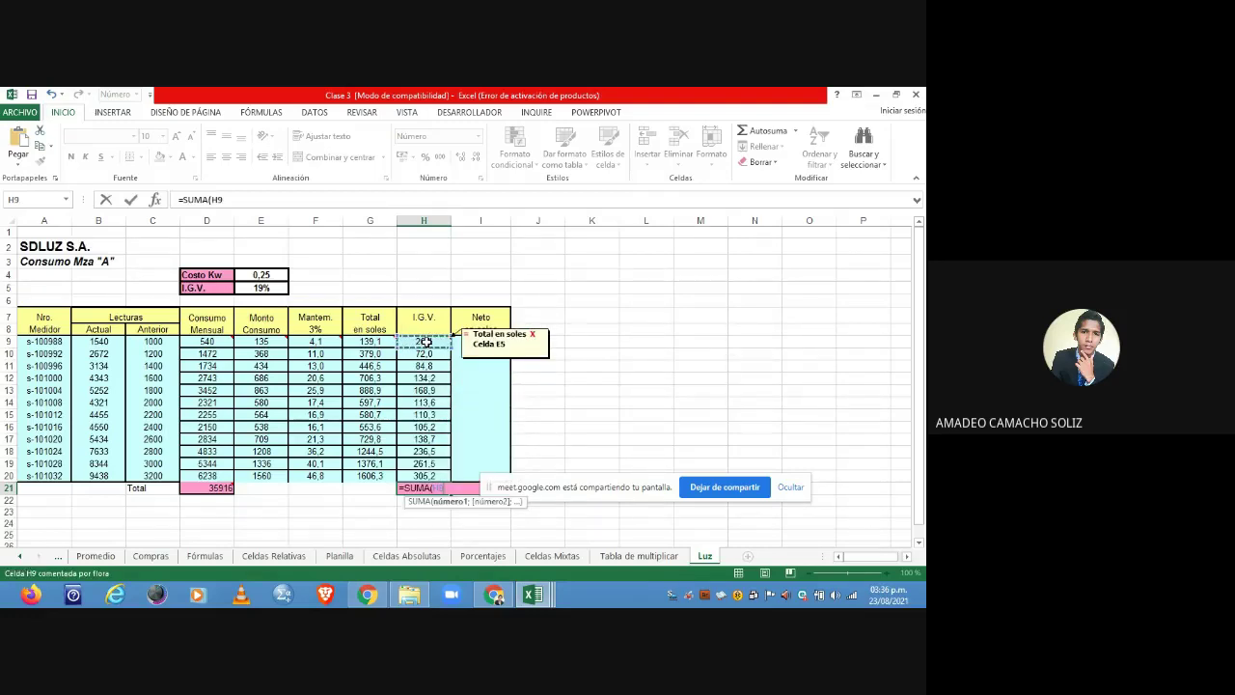
drag(424, 341, 425, 342)
key(BackSpace)
key(BackSpace)
click(422, 476)
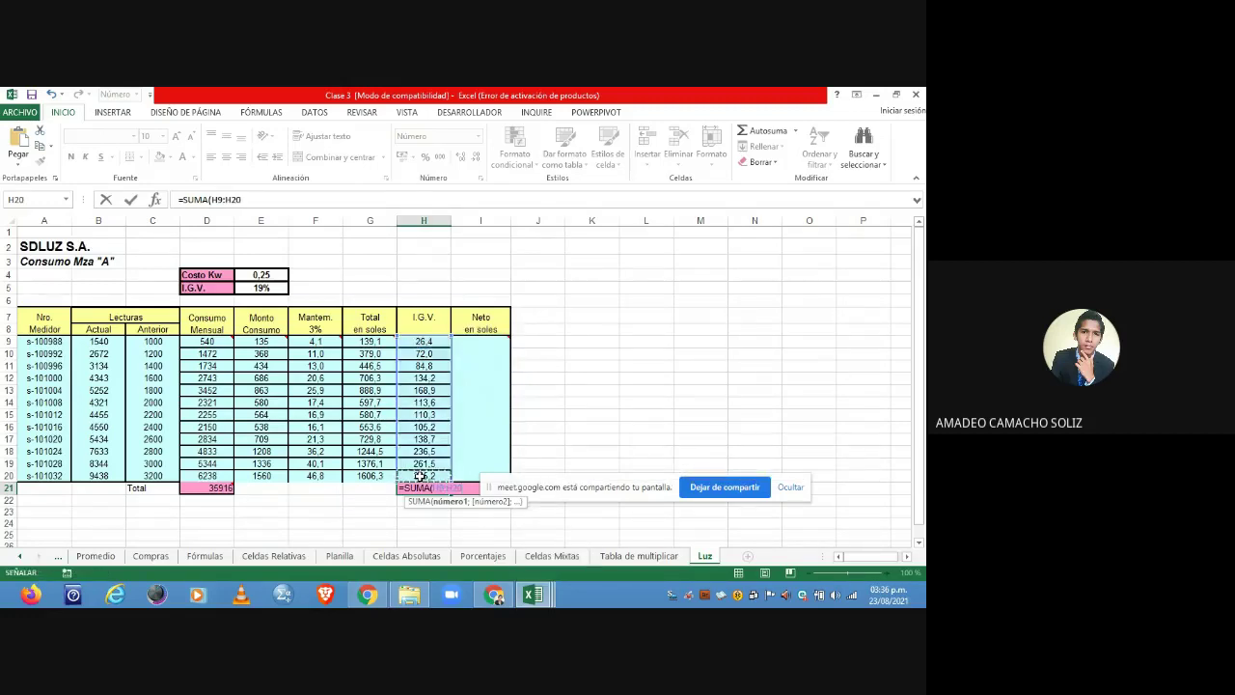
key(Return)
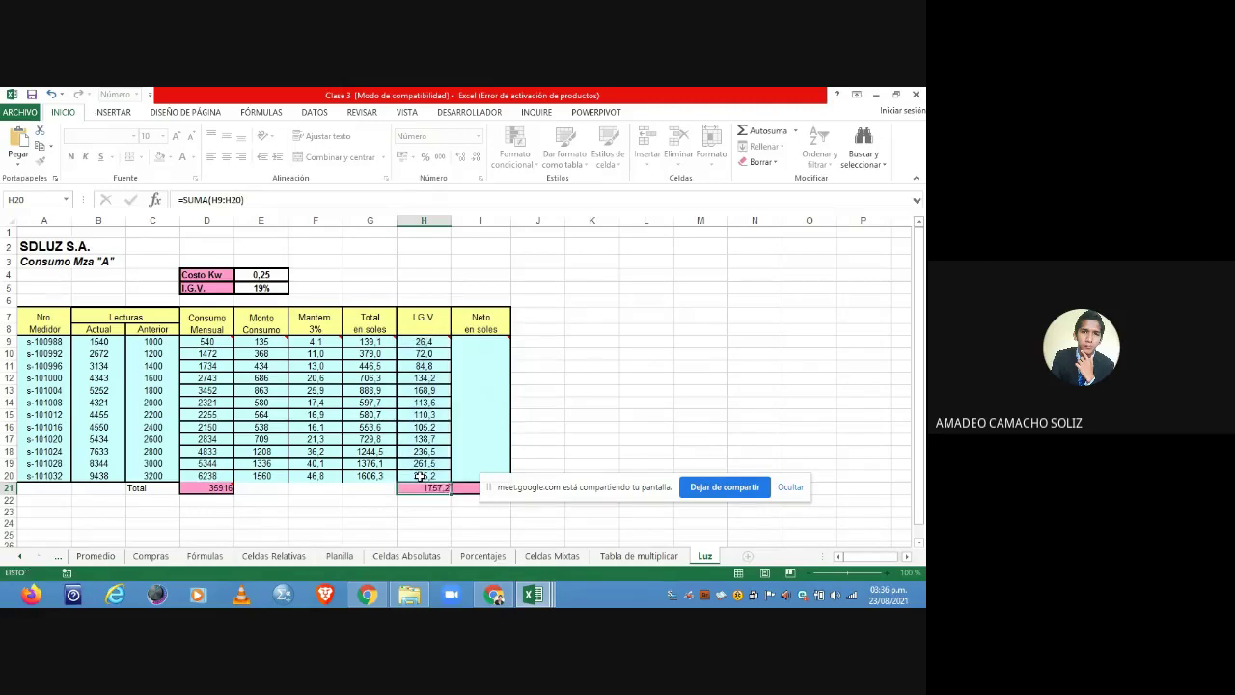
- Calculate Neto en soles in I9 as =G9+H9 and copy the formula down through I20
click(478, 343)
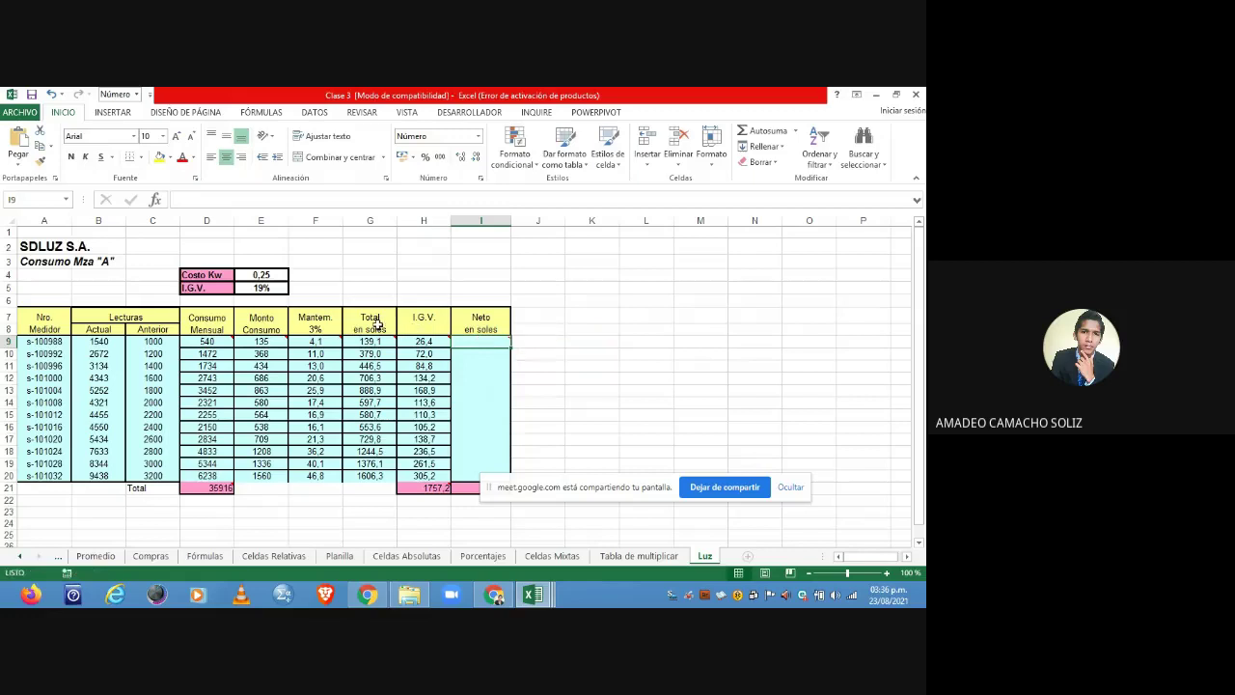
mouse_move(481, 341)
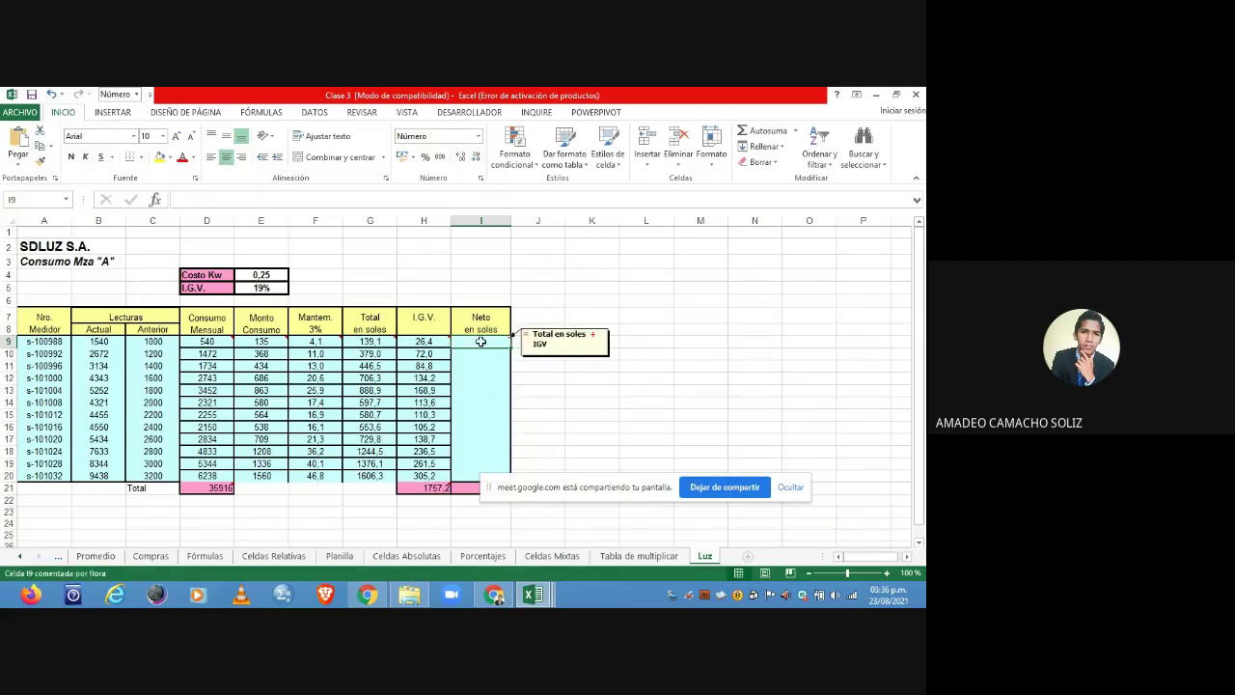
text(=)
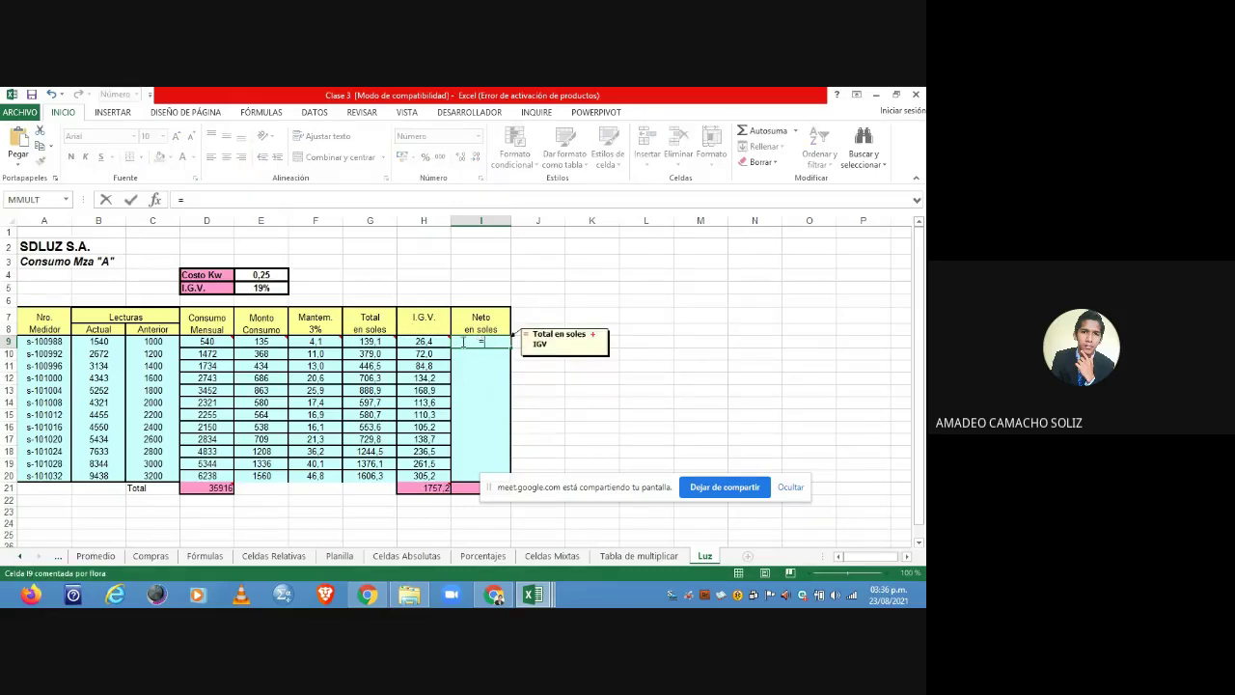
click(383, 341)
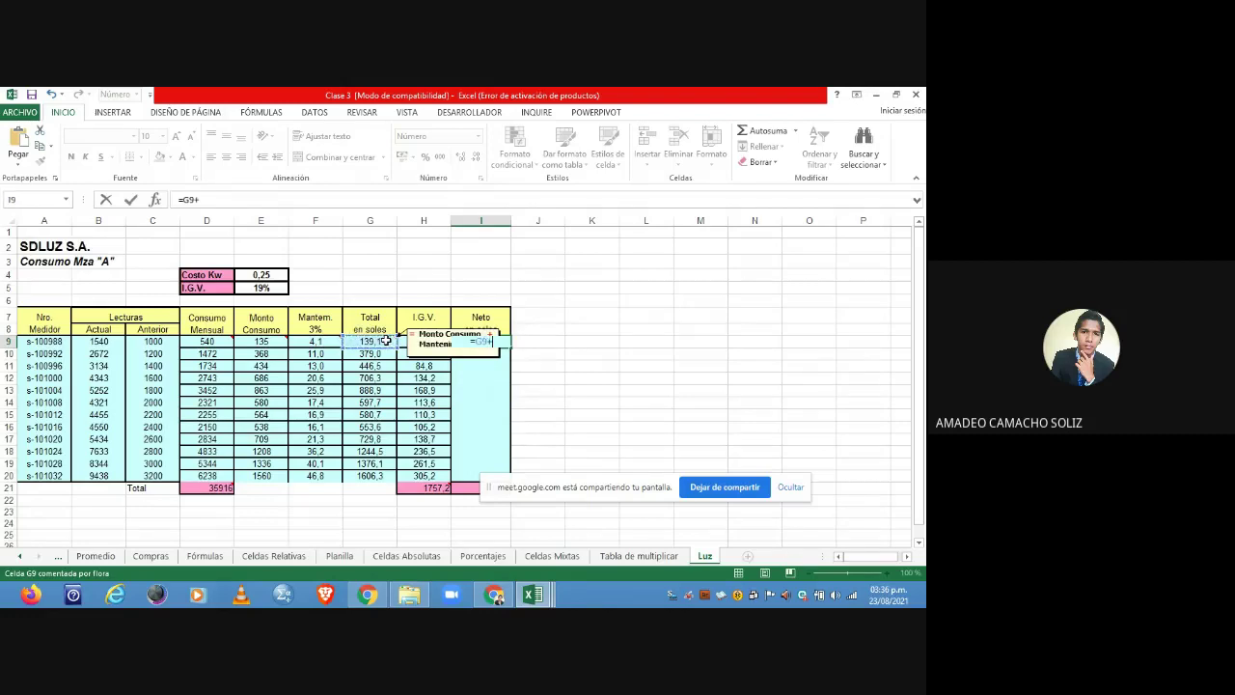
text(+)
click(411, 342)
key(Return)
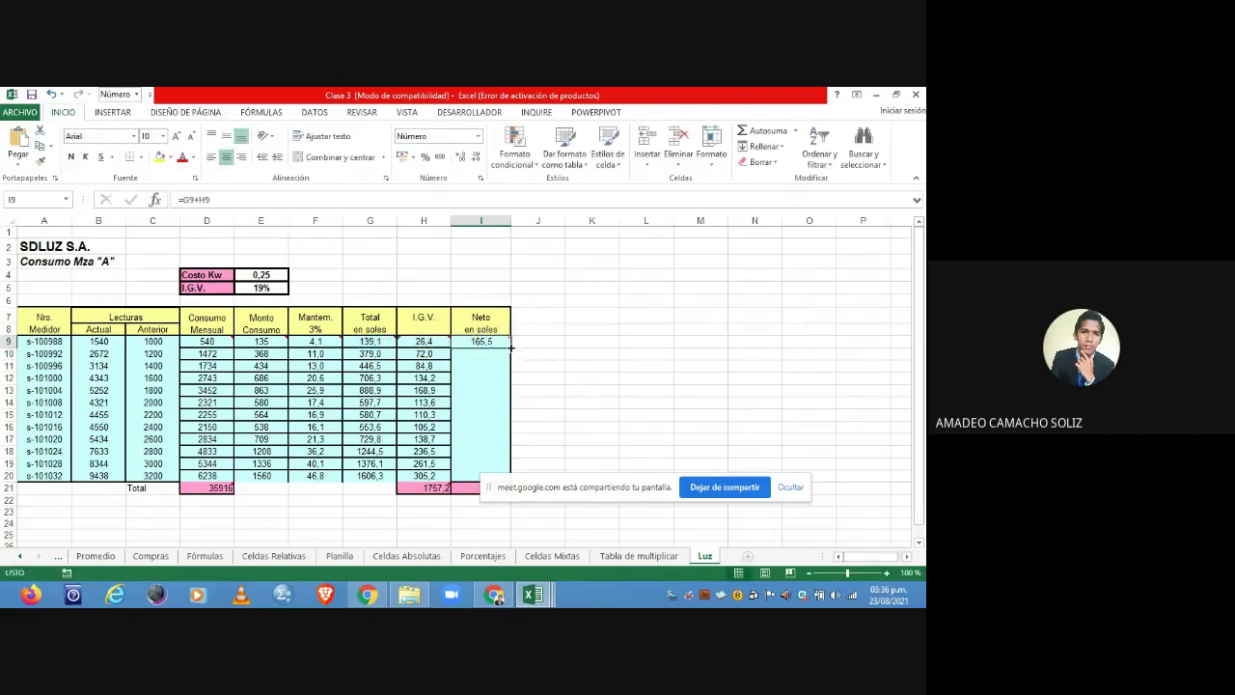
drag(510, 347, 701, 318)
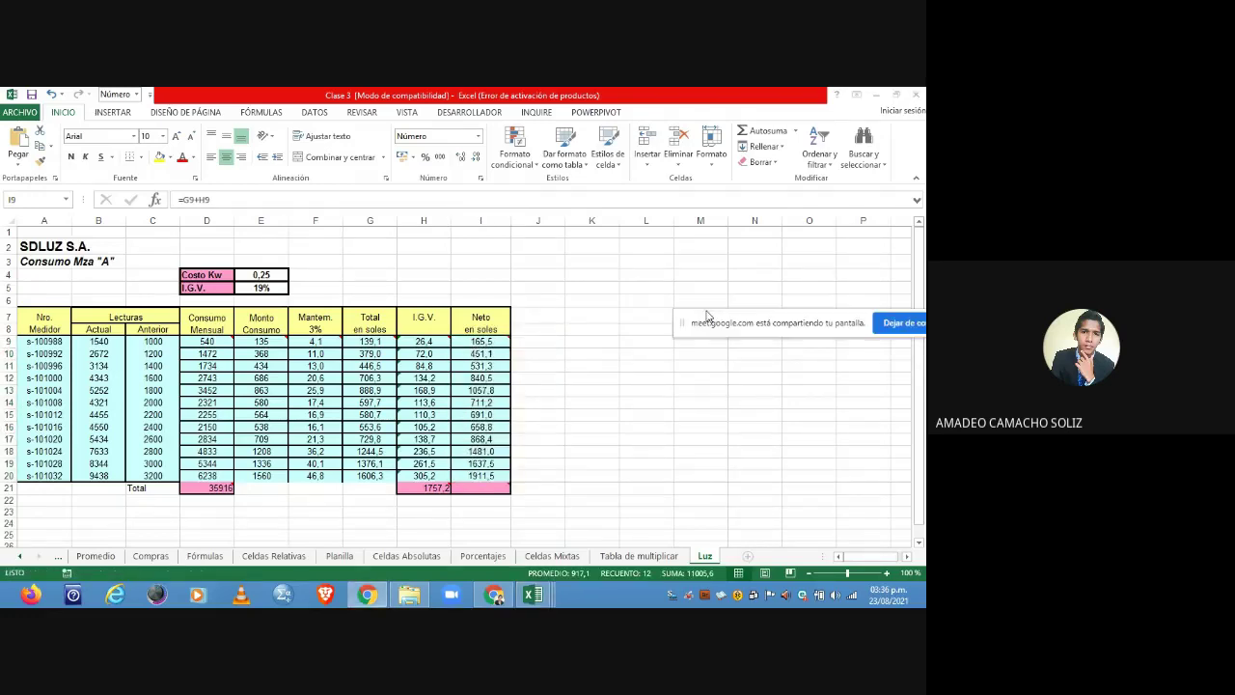
click(919, 455)
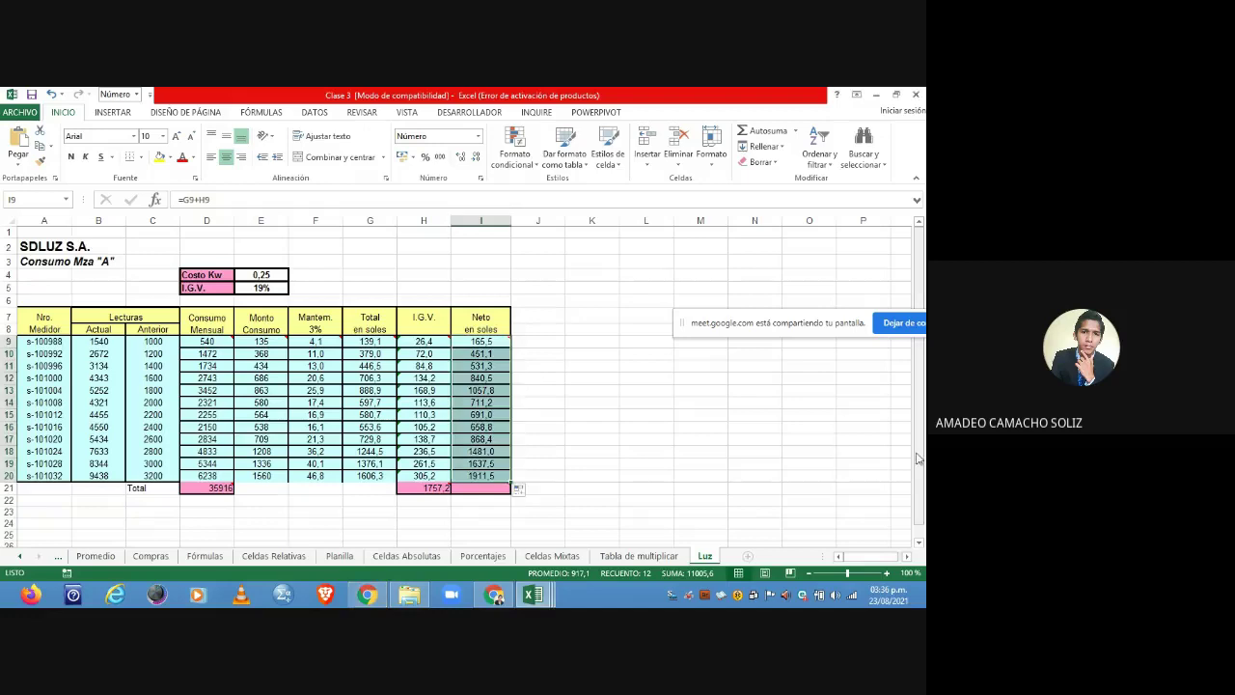
- Total the Neto en soles column in I21 with =SUMA(I9:I20)
click(491, 488)
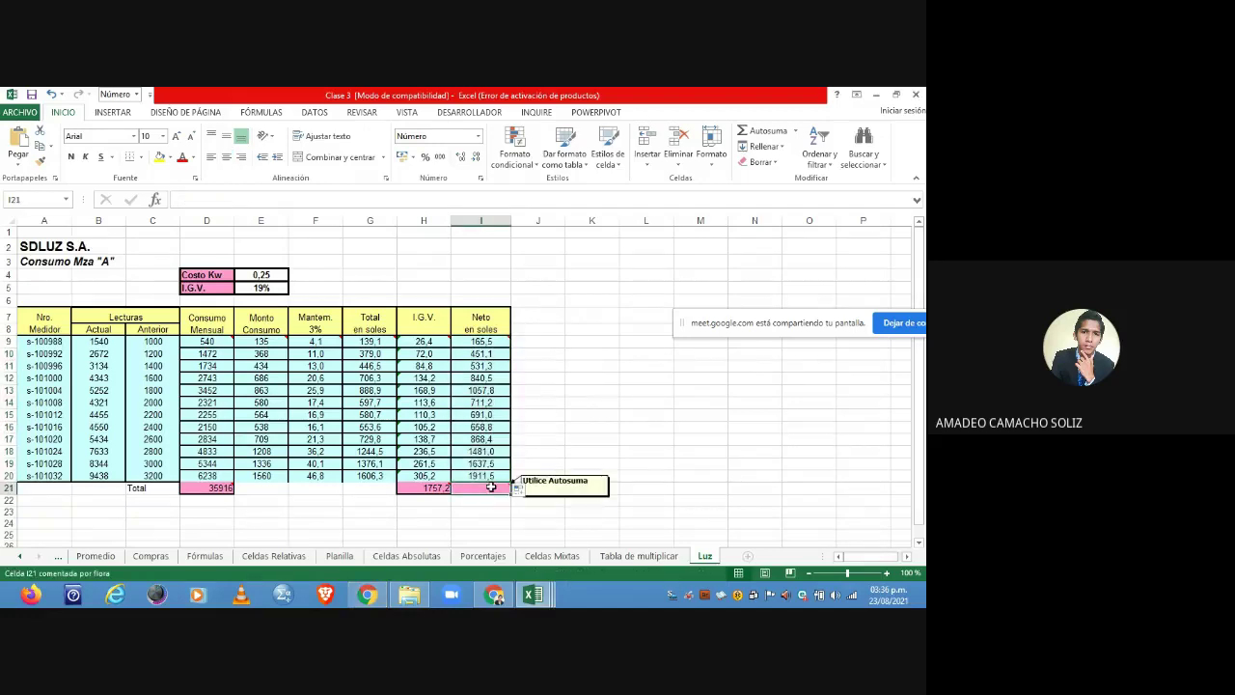
text(=)
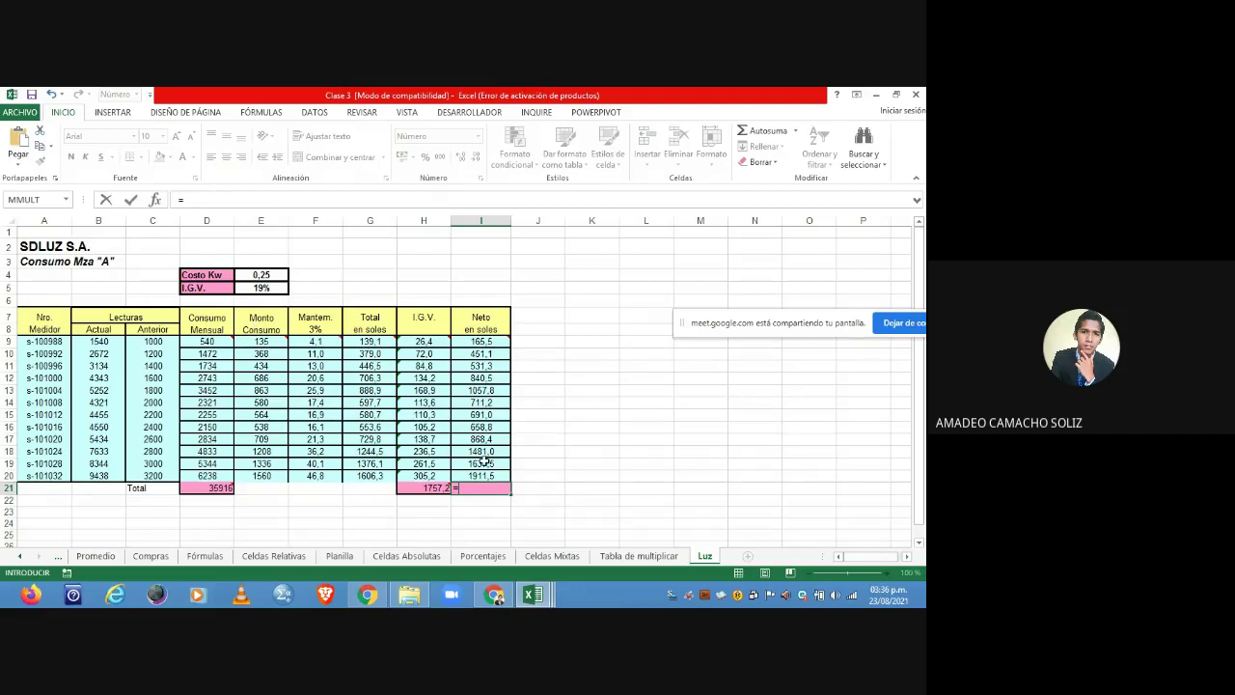
text(sum)
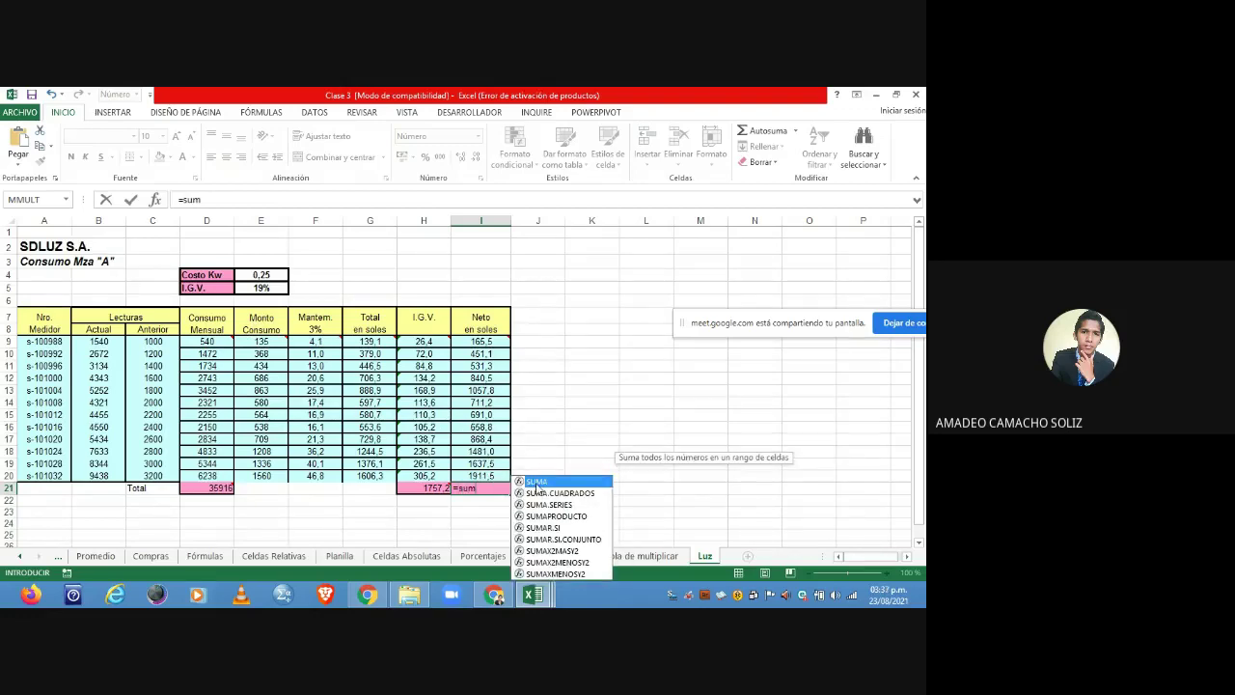
double_click(537, 482)
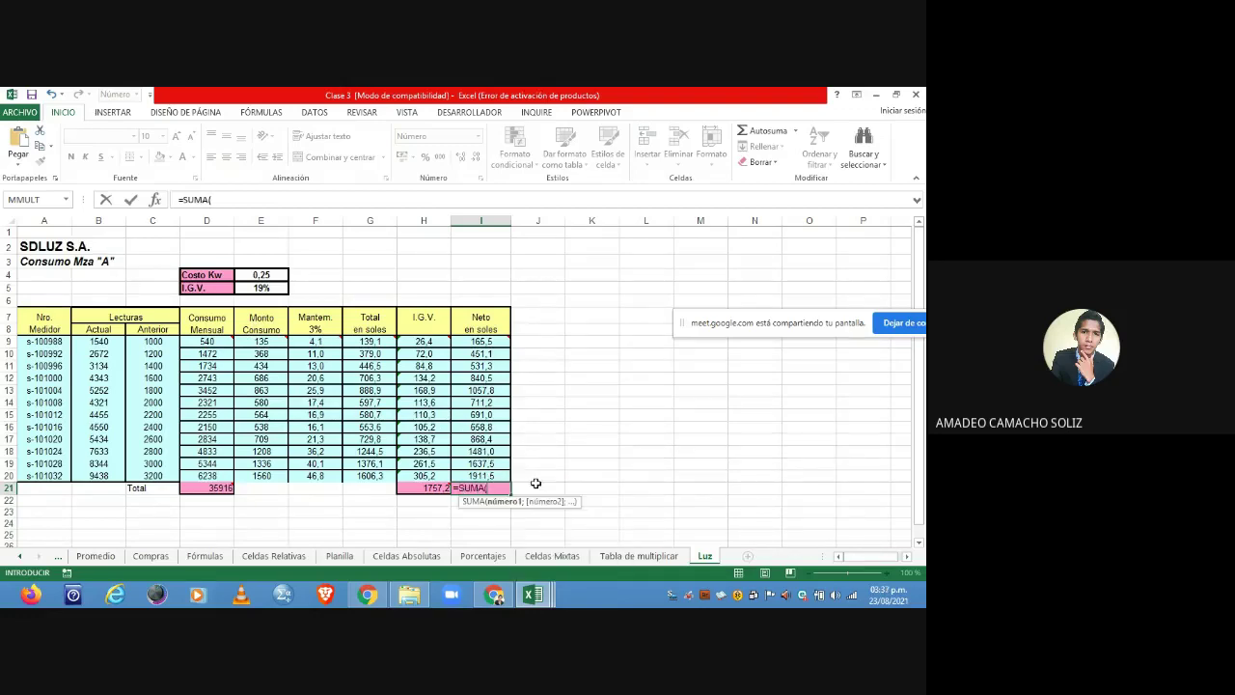
click(491, 341)
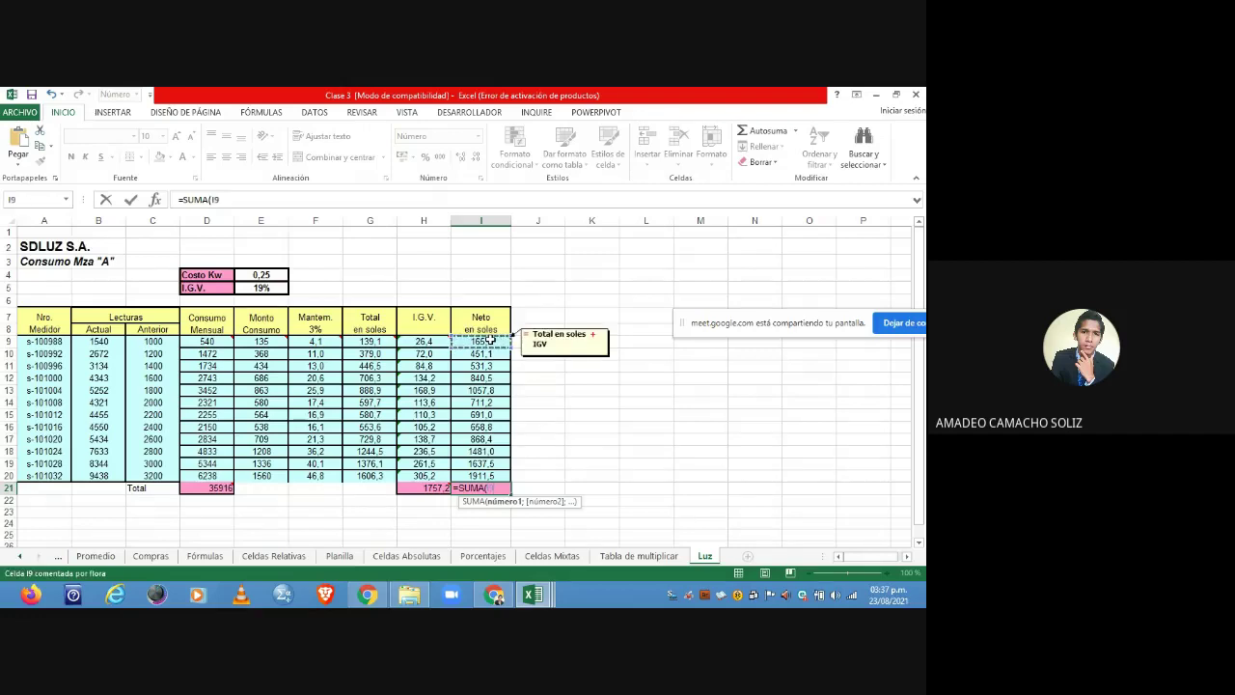
drag(491, 340, 495, 442)
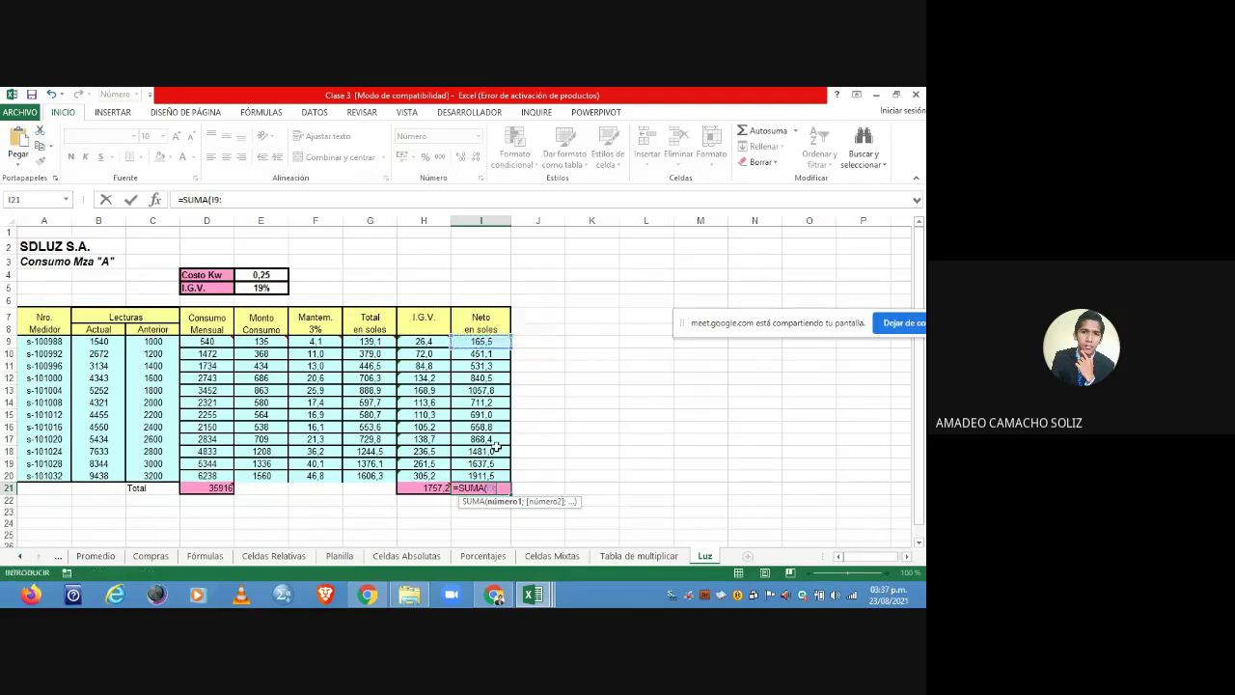
click(493, 474)
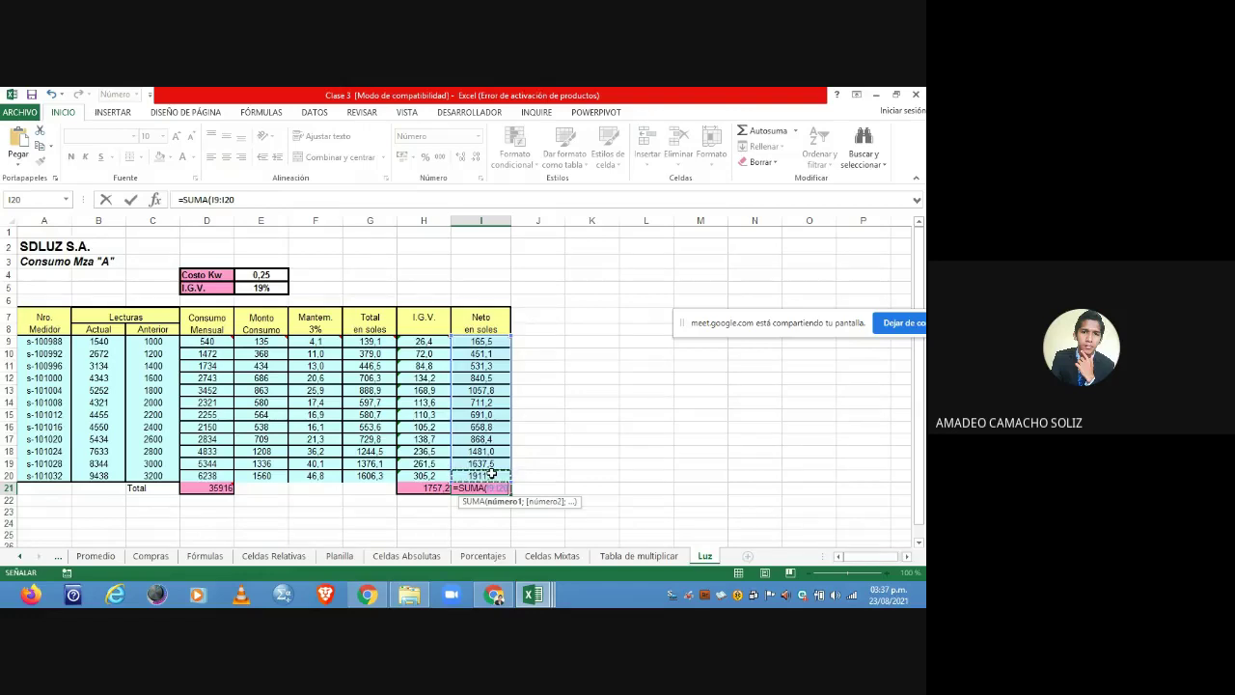
key(Return)
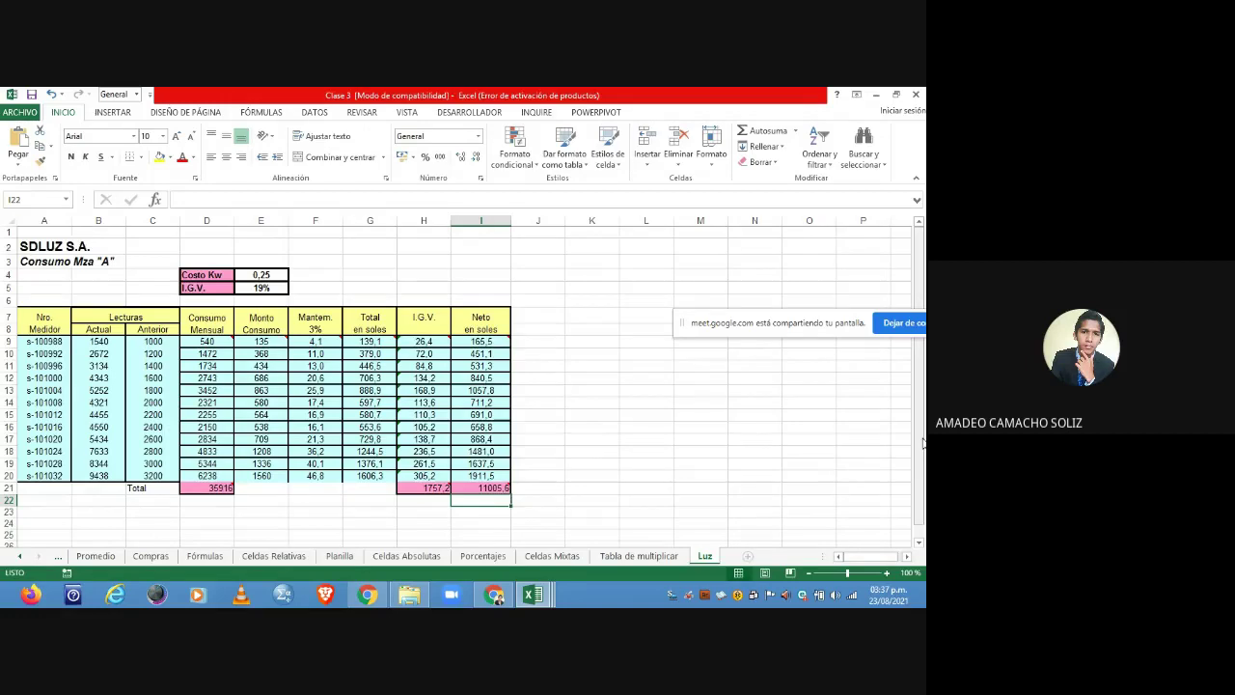
- Replace the Consumo Mensual formulas with fixed values, entering 600 in D9 and 1000 in D10
scroll(913, 409, down, 1)
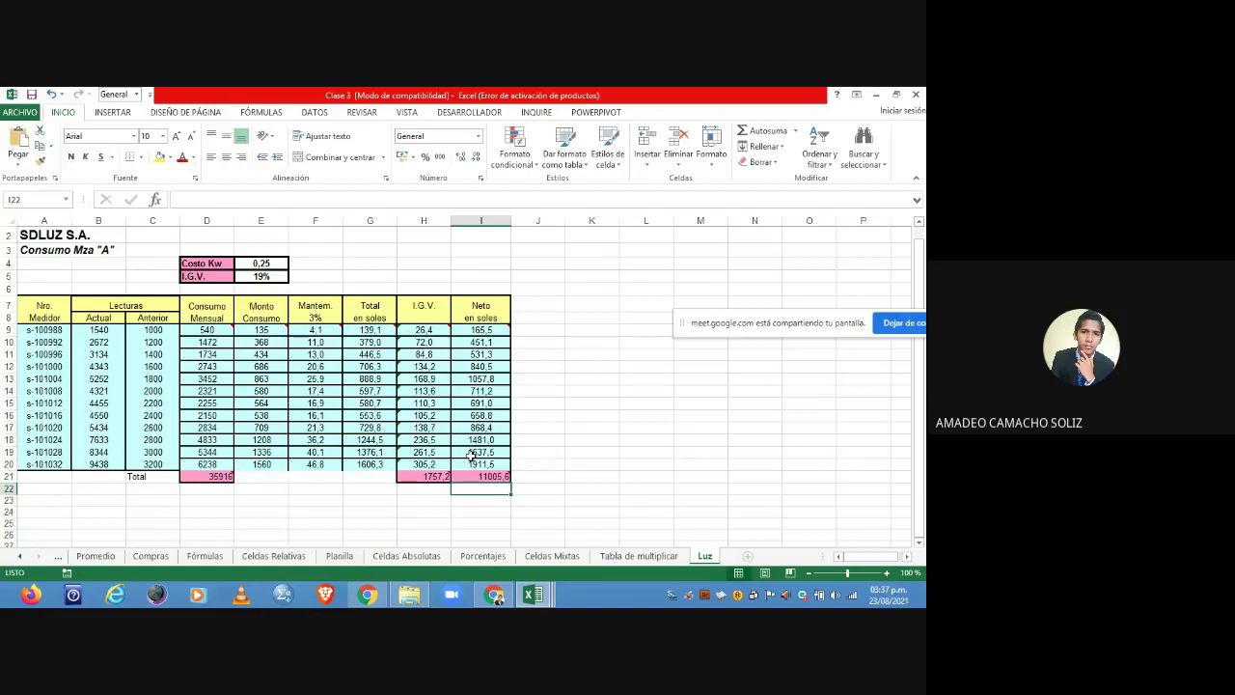
click(218, 331)
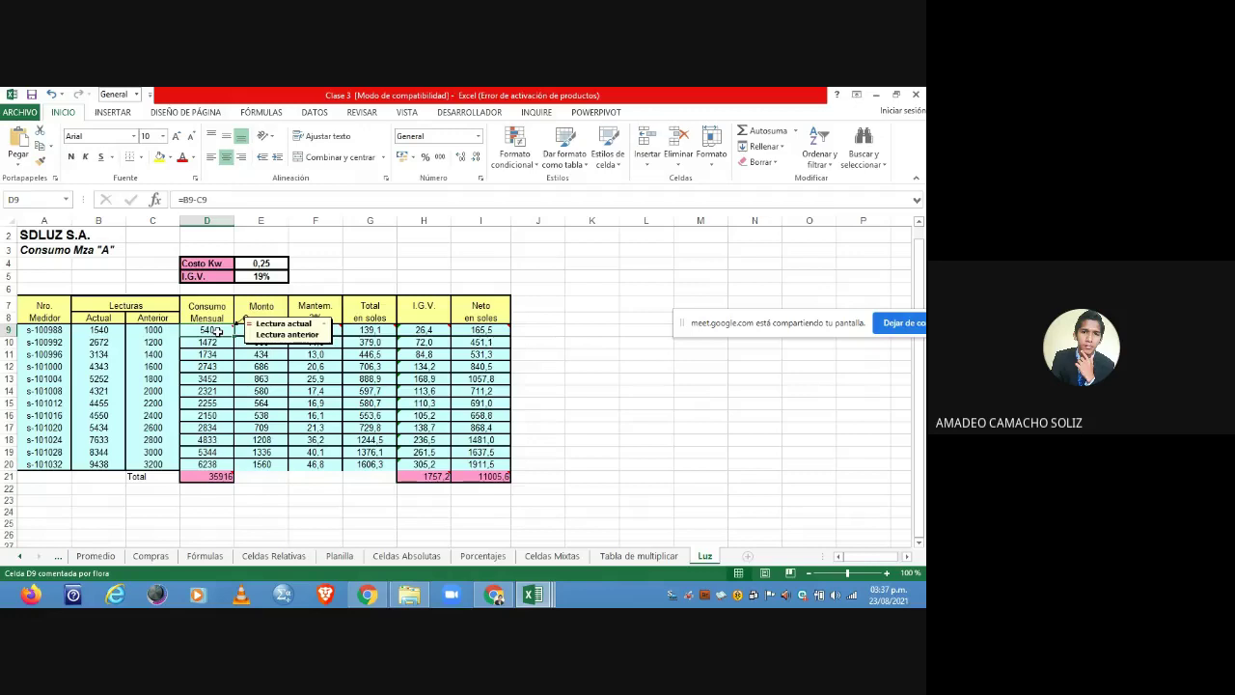
text(600)
key(Return)
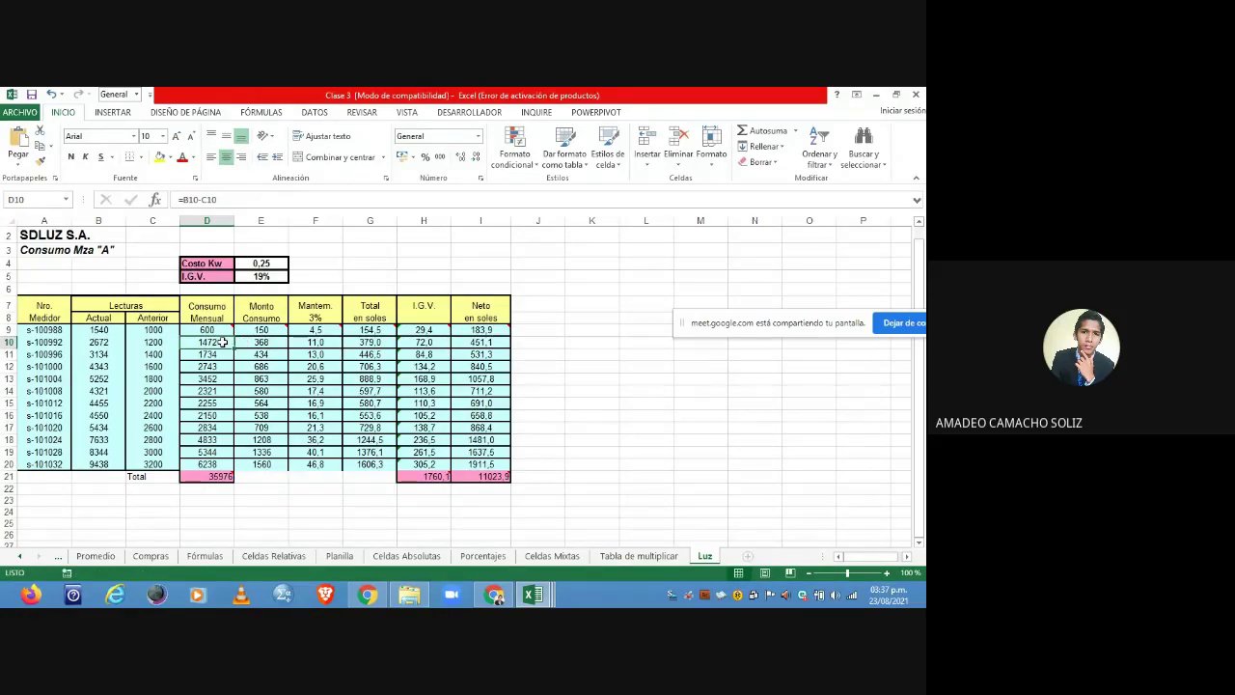
text(1000)
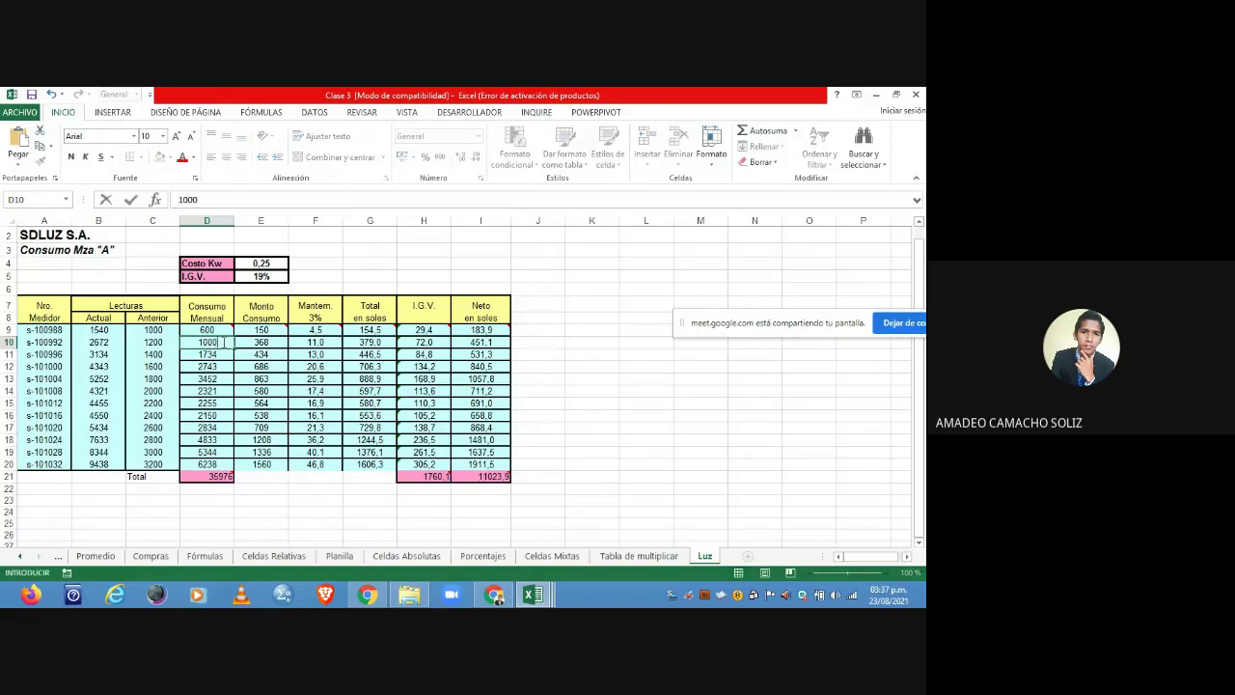
key(Return)
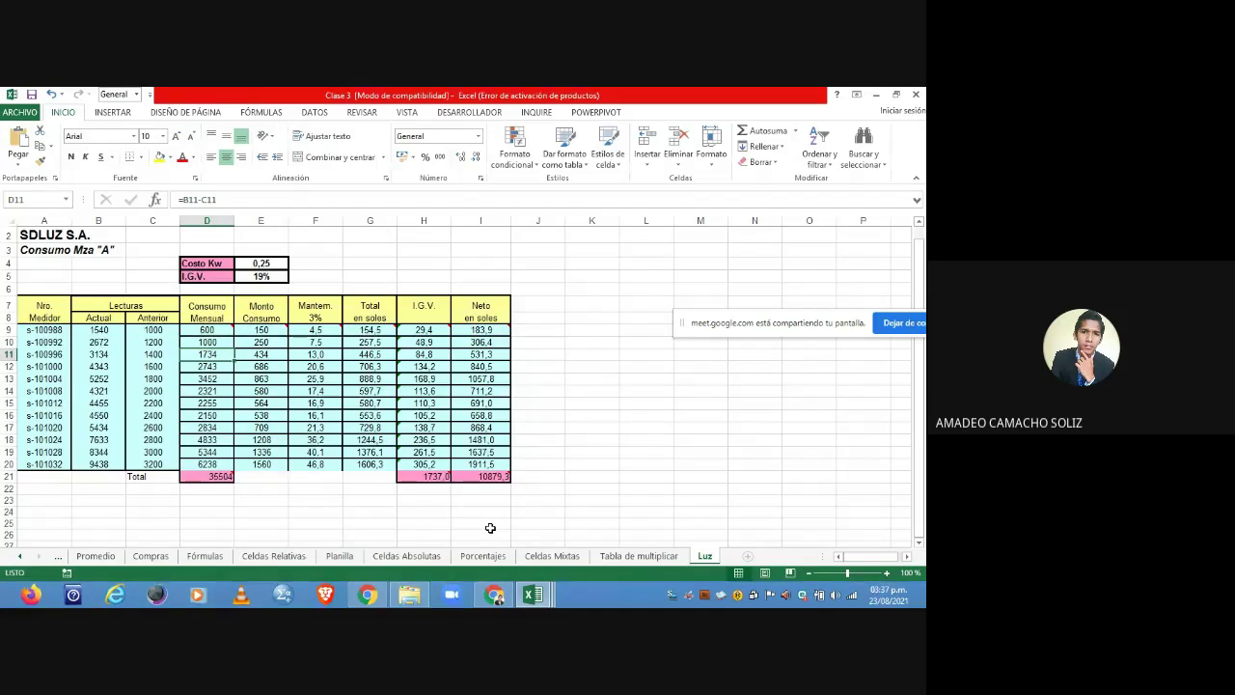
- Switch to the Google Meet call to check it and return to the Clase 3 workbook in Excel
click(494, 594)
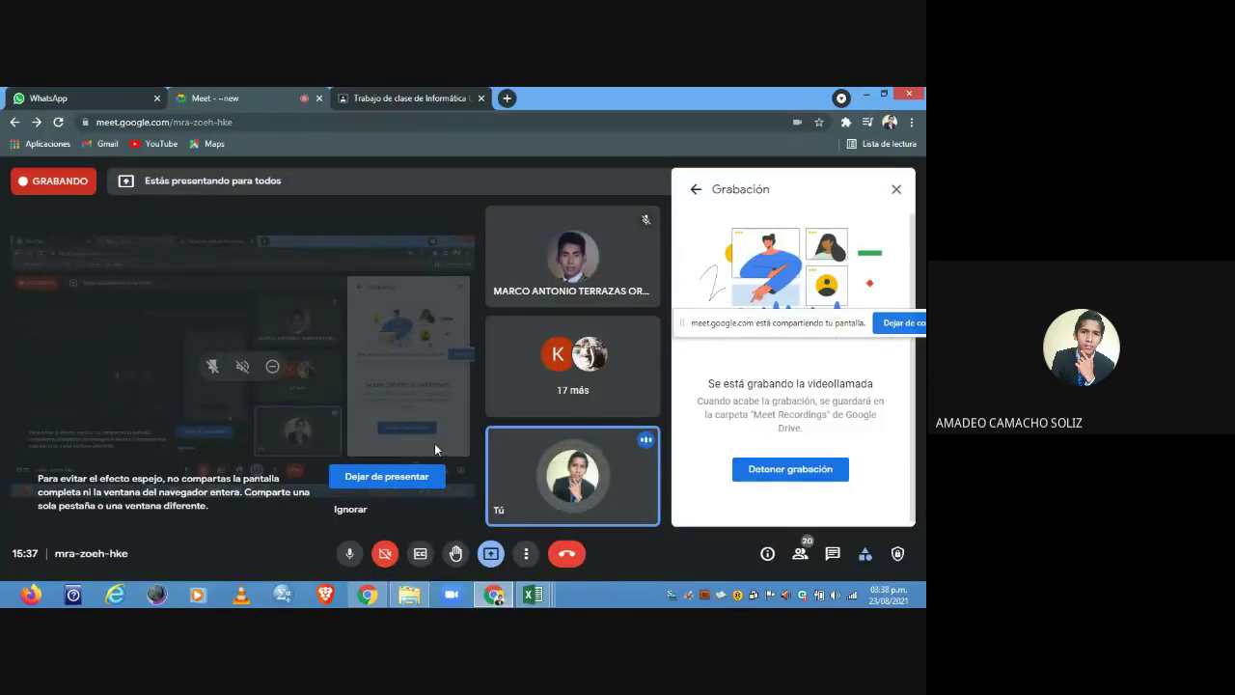
click(532, 594)
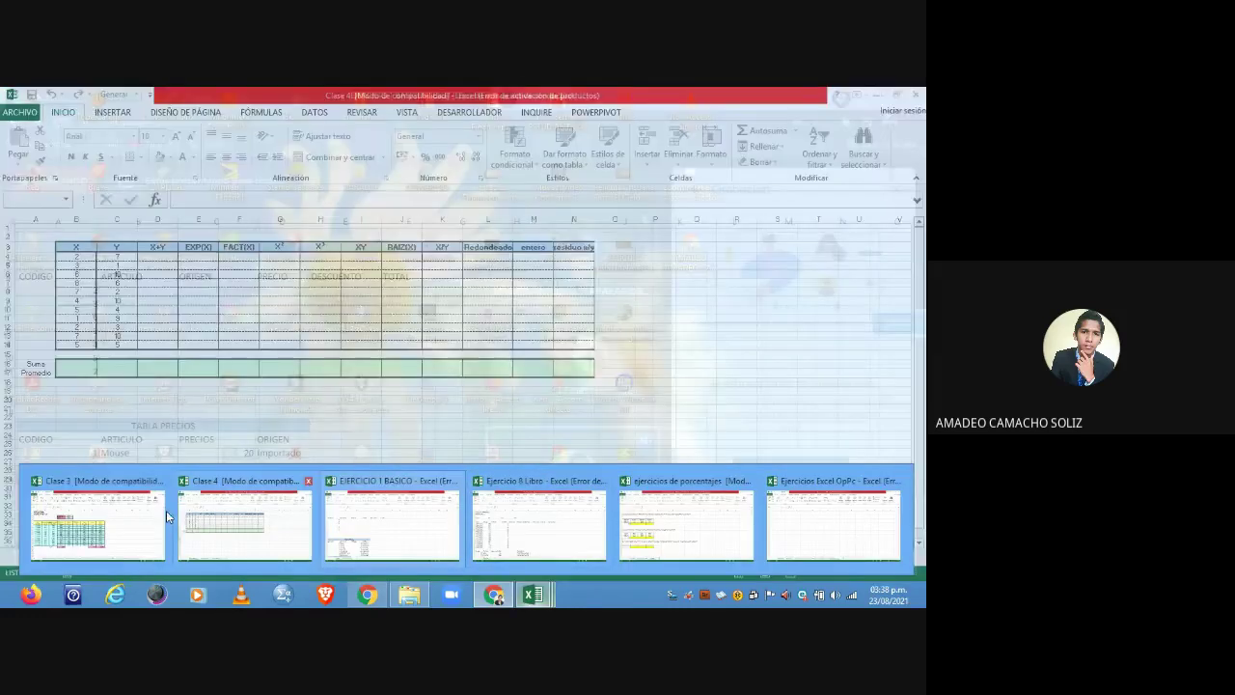
click(137, 505)
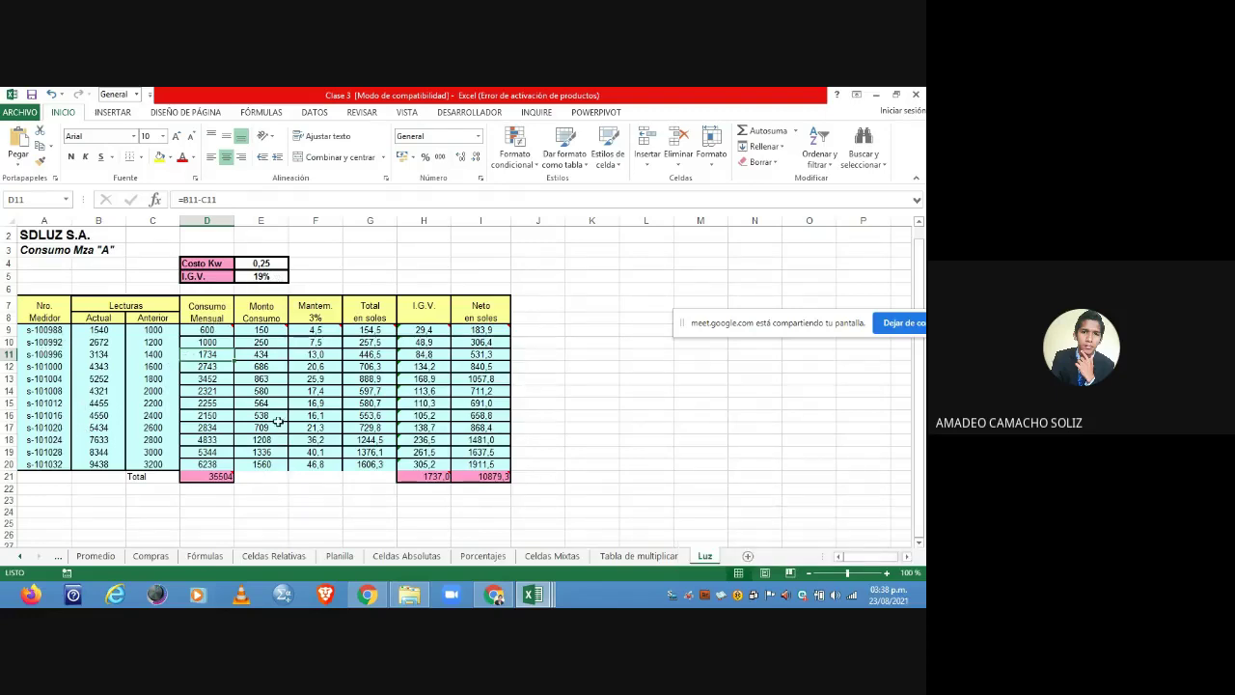
- Review the meter rows on the Luz sheet, going down the Nro. Medidor column to A20
click(7, 330)
click(44, 355)
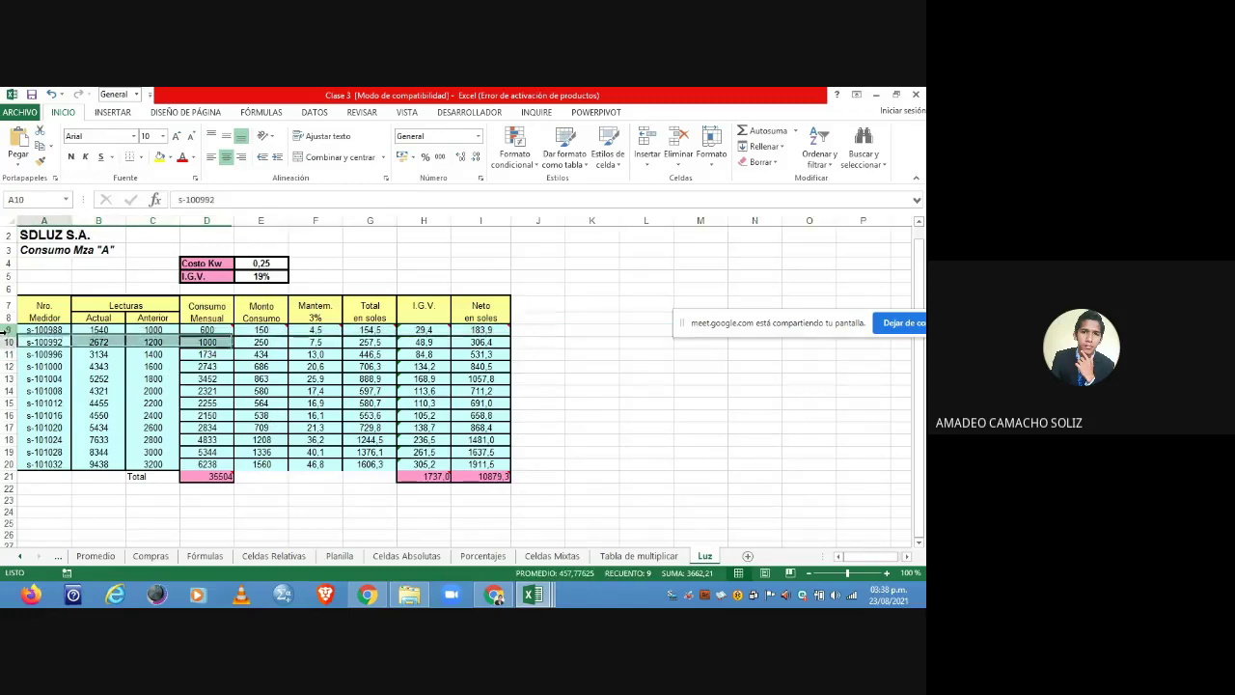
key(Down)
key(Down)
key(Down)
key(Down)
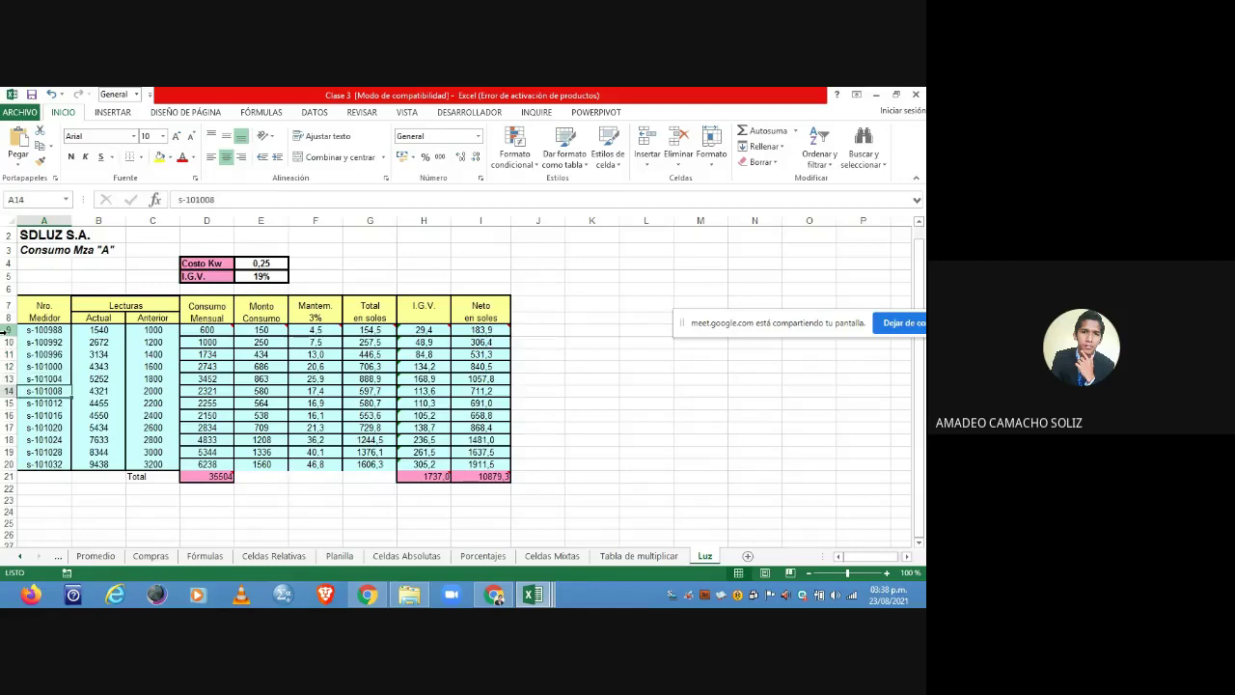
key(Down)
key(Down)
key(Down)
key(Down)
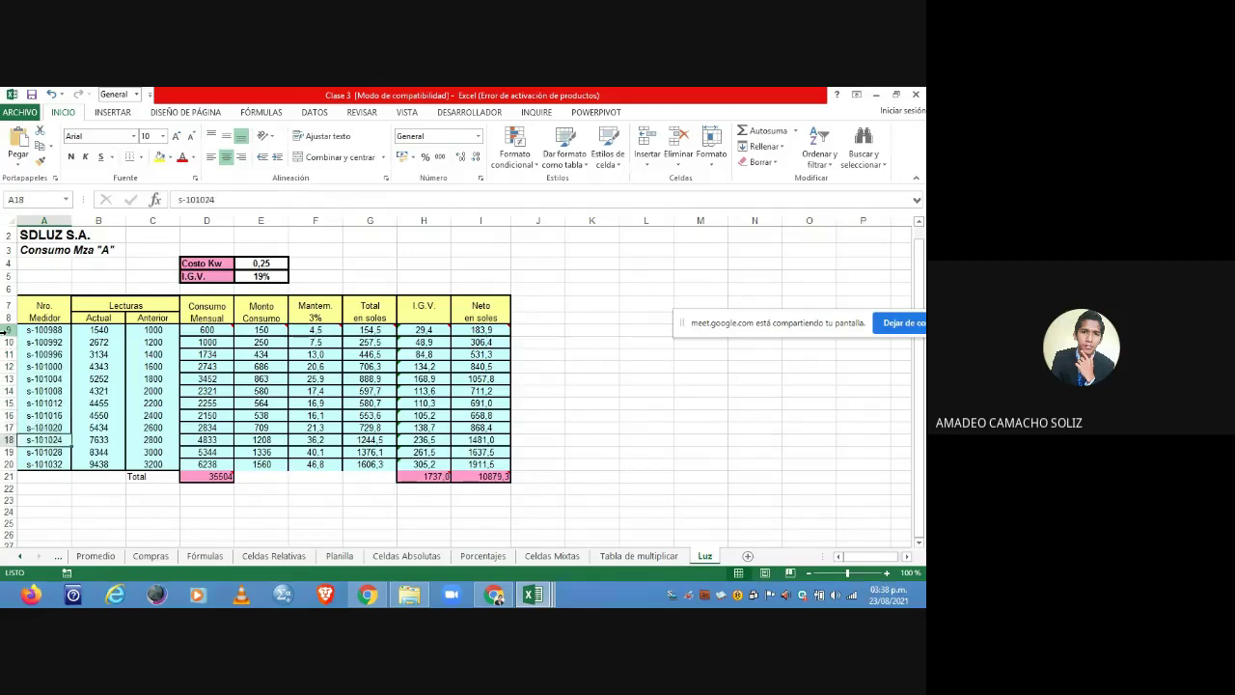
key(Down)
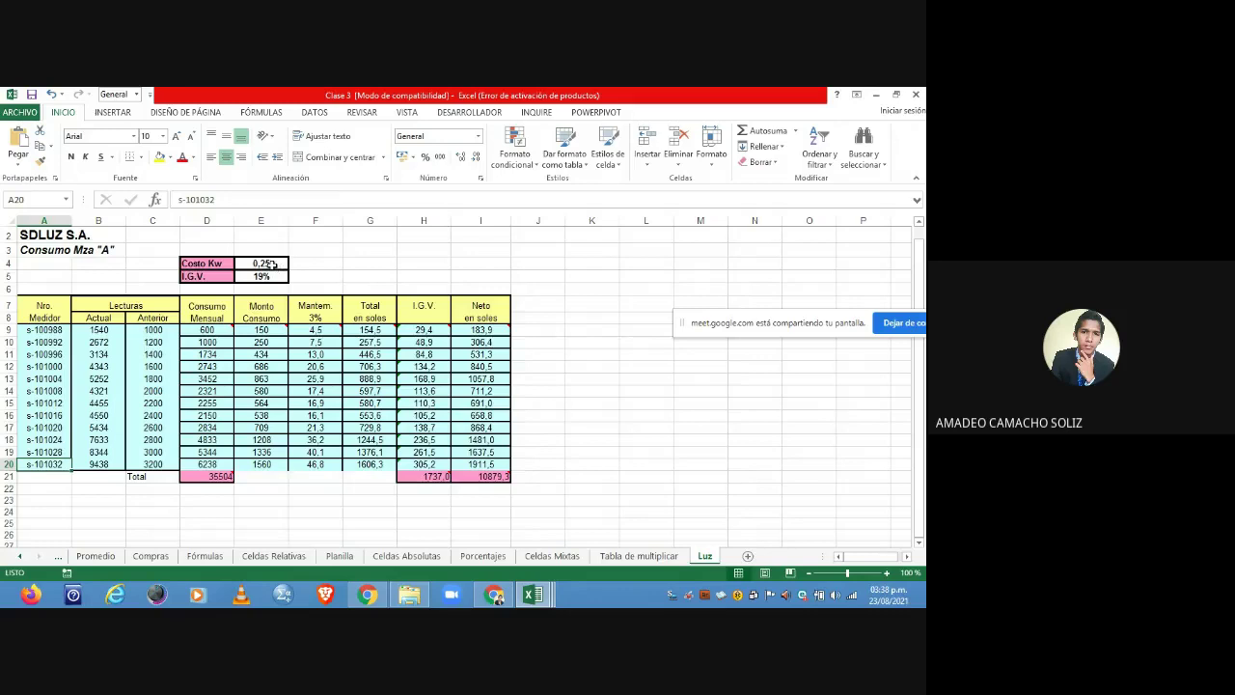
- Inspect the Costo Kw value in E4 and the cell references in the I.G.V. formula in H9
click(276, 267)
click(412, 328)
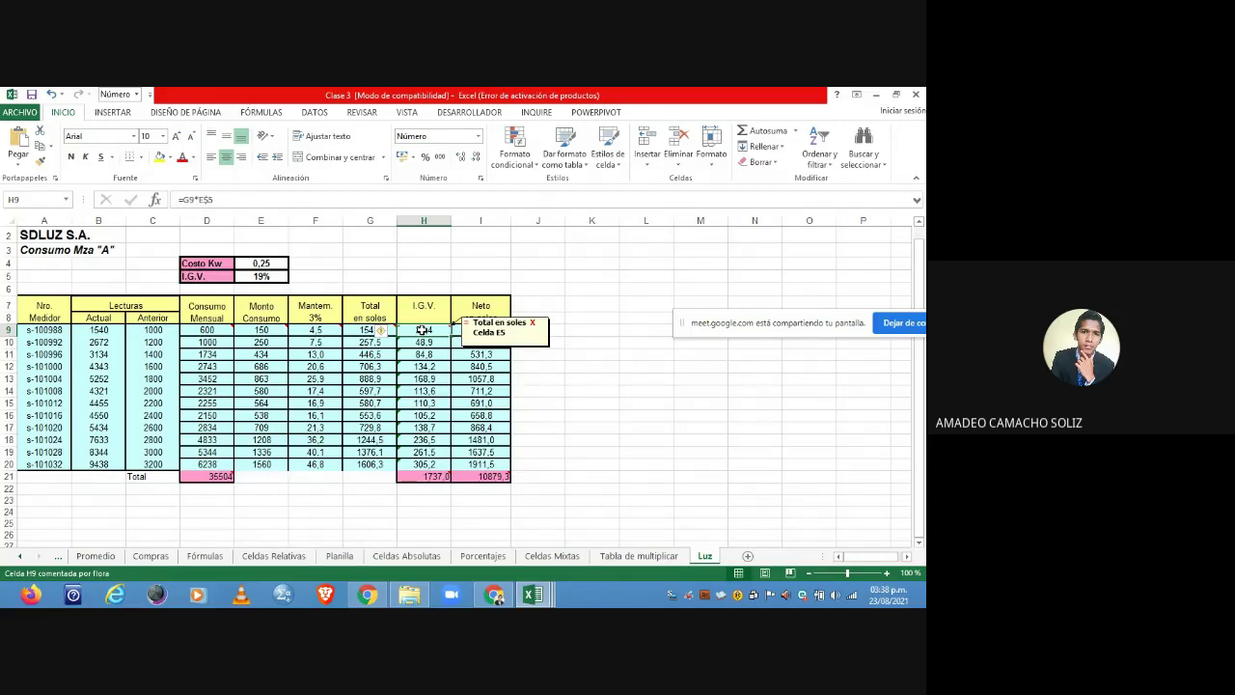
click(209, 199)
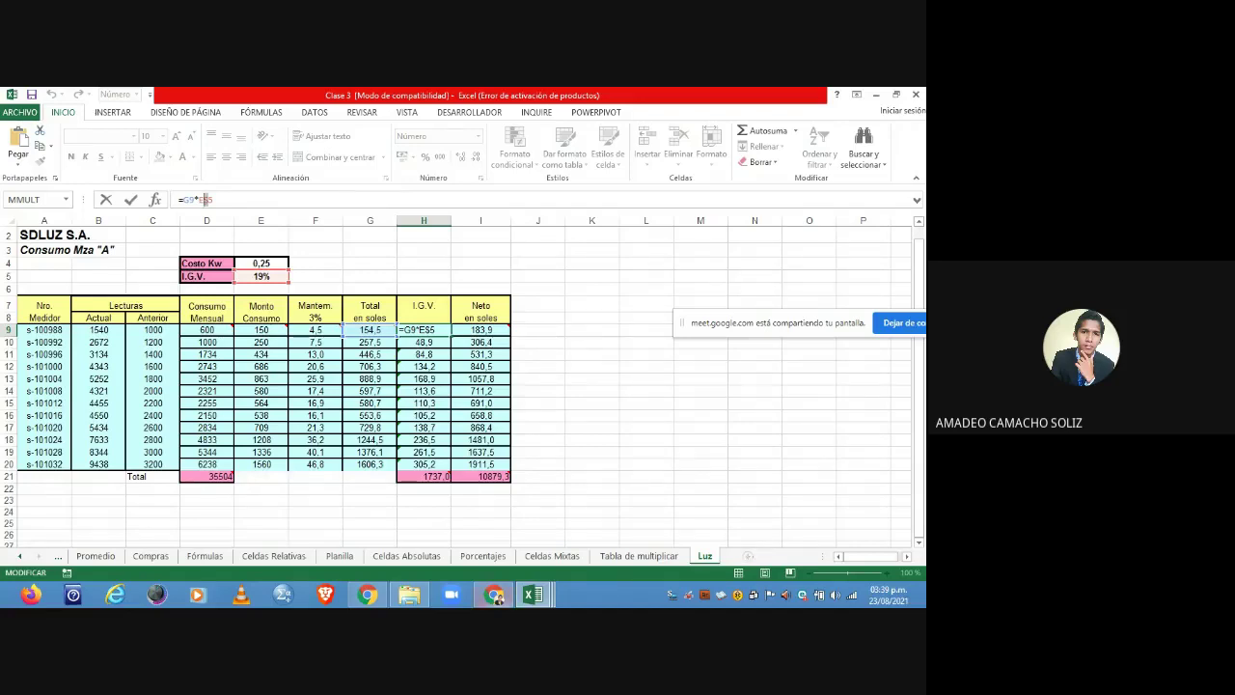
- Switch to the Google Meet call and request to stop the meeting recording
mouse_move(497, 600)
click(521, 487)
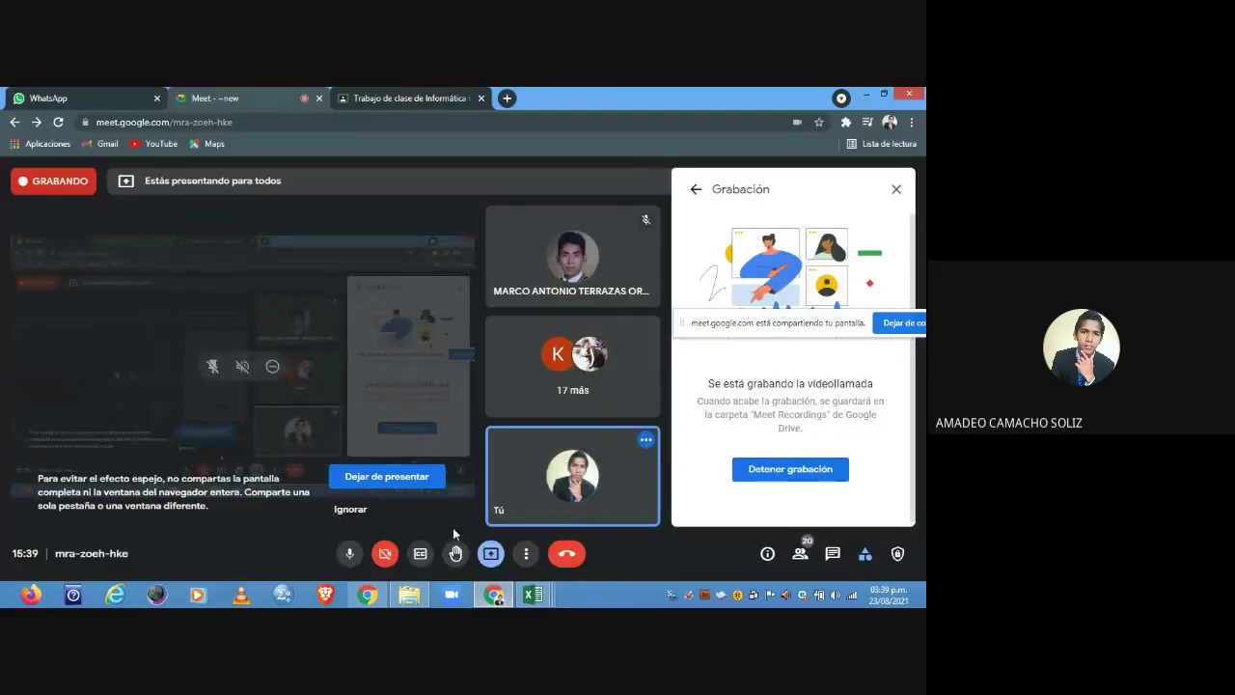
click(756, 471)
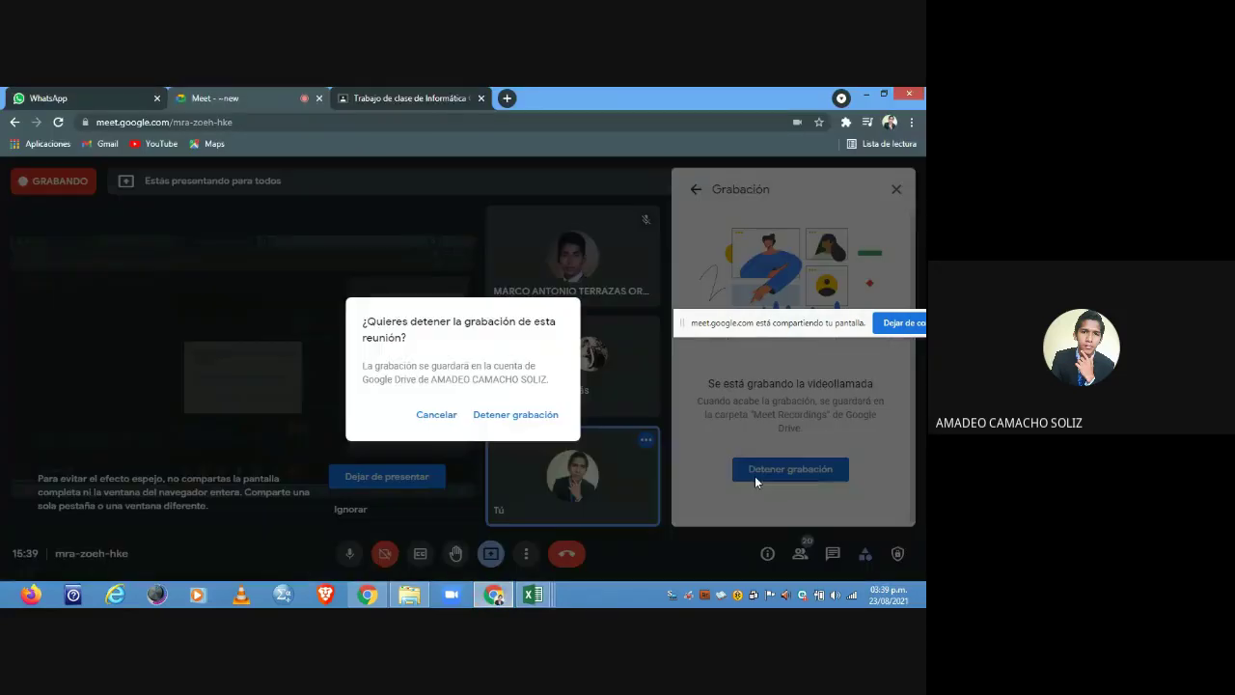